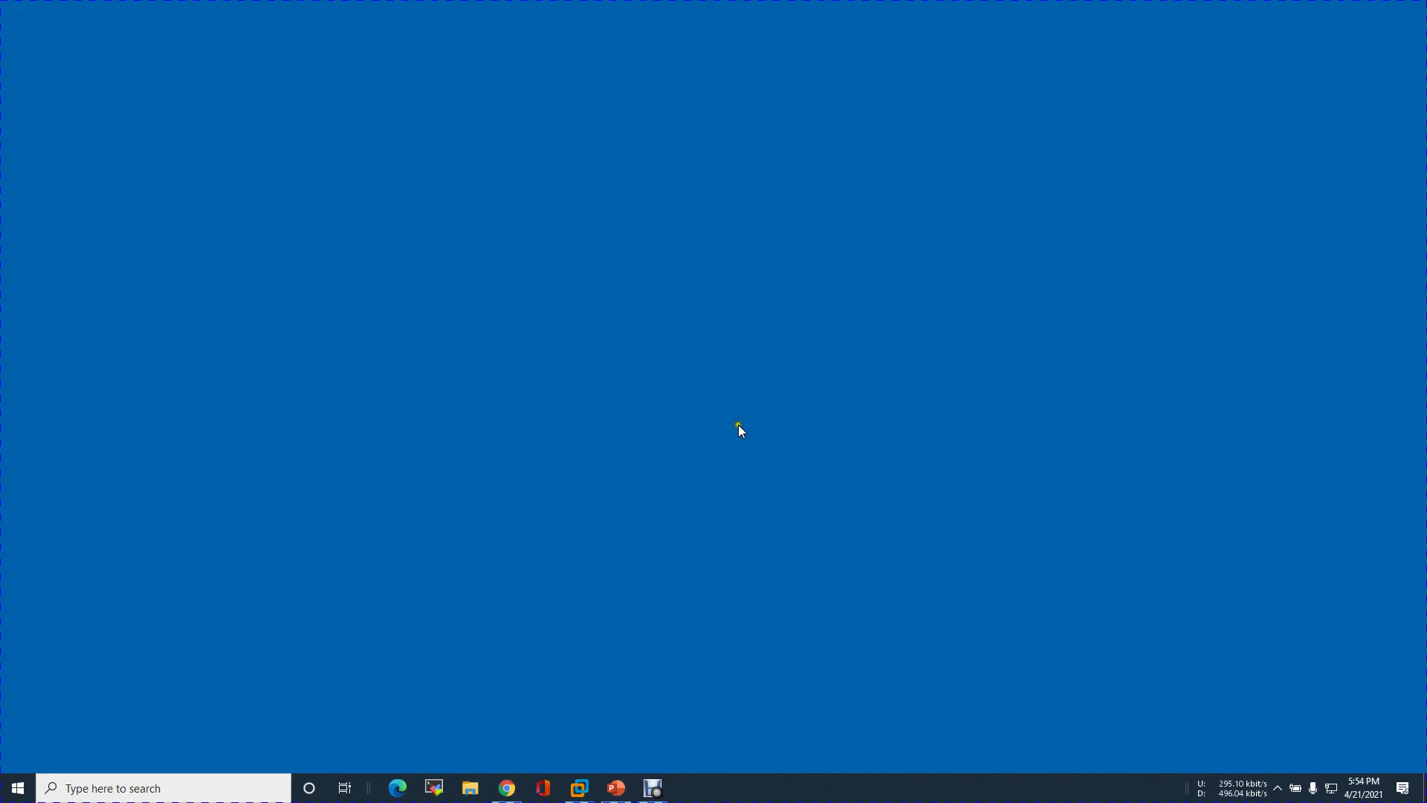
Step: Switch to the NSX-T Federation-1 presentation in PowerPoint and examine the stretched T0/T1 topology on slide 13
click(617, 786)
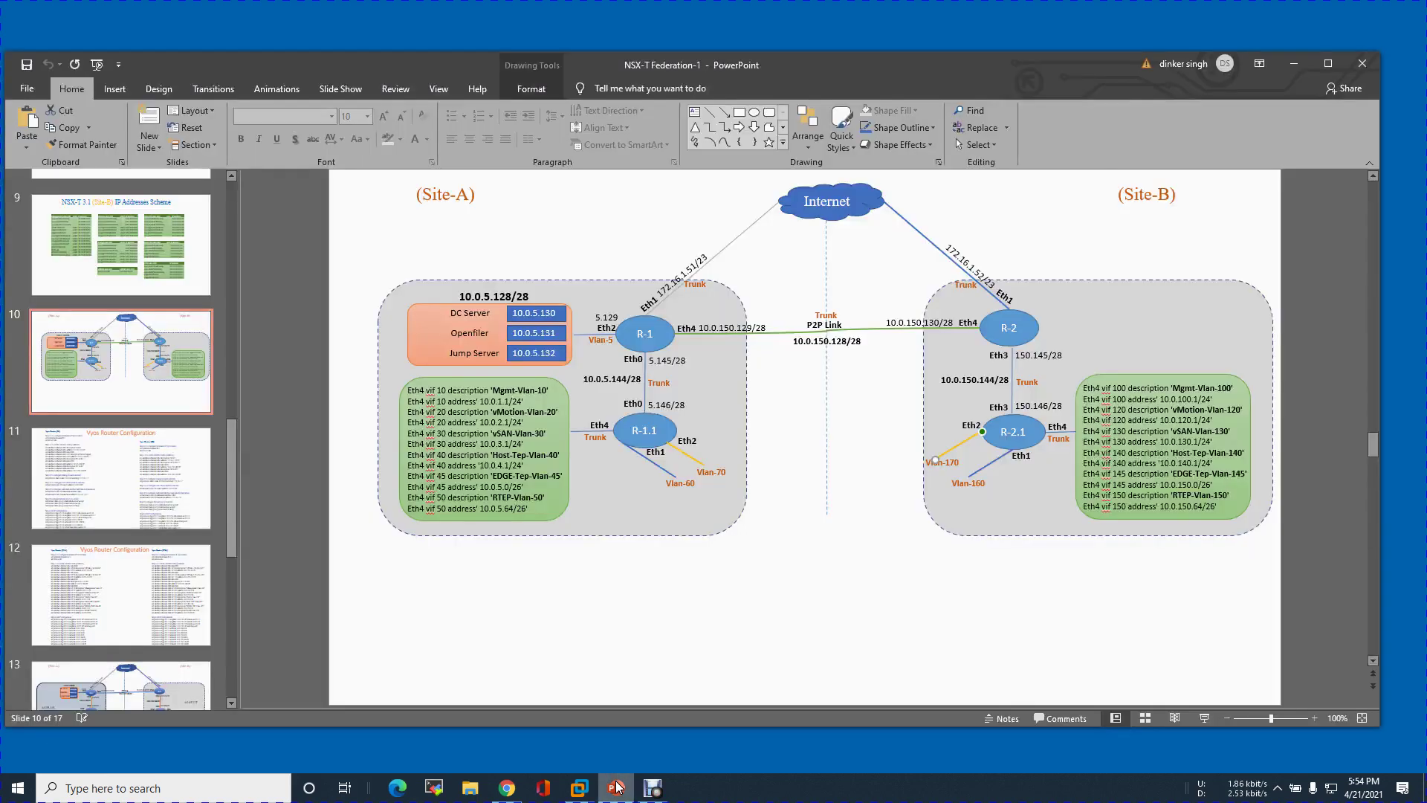
scroll(148, 550, down, 3)
click(126, 487)
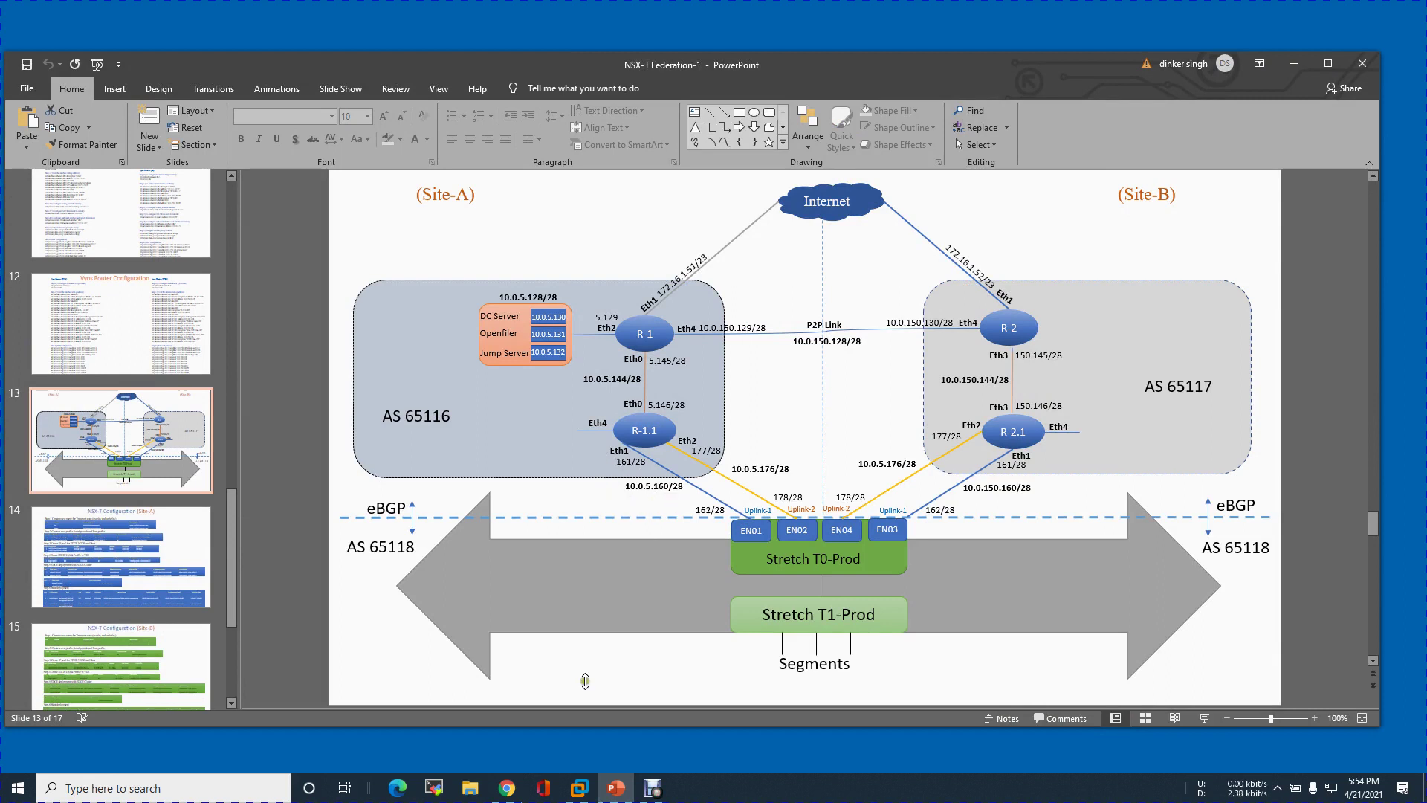
Step: Switch to the JSP.lab.local virtual machine in VMware Workstation and unlock it with the Administrator account password
click(584, 790)
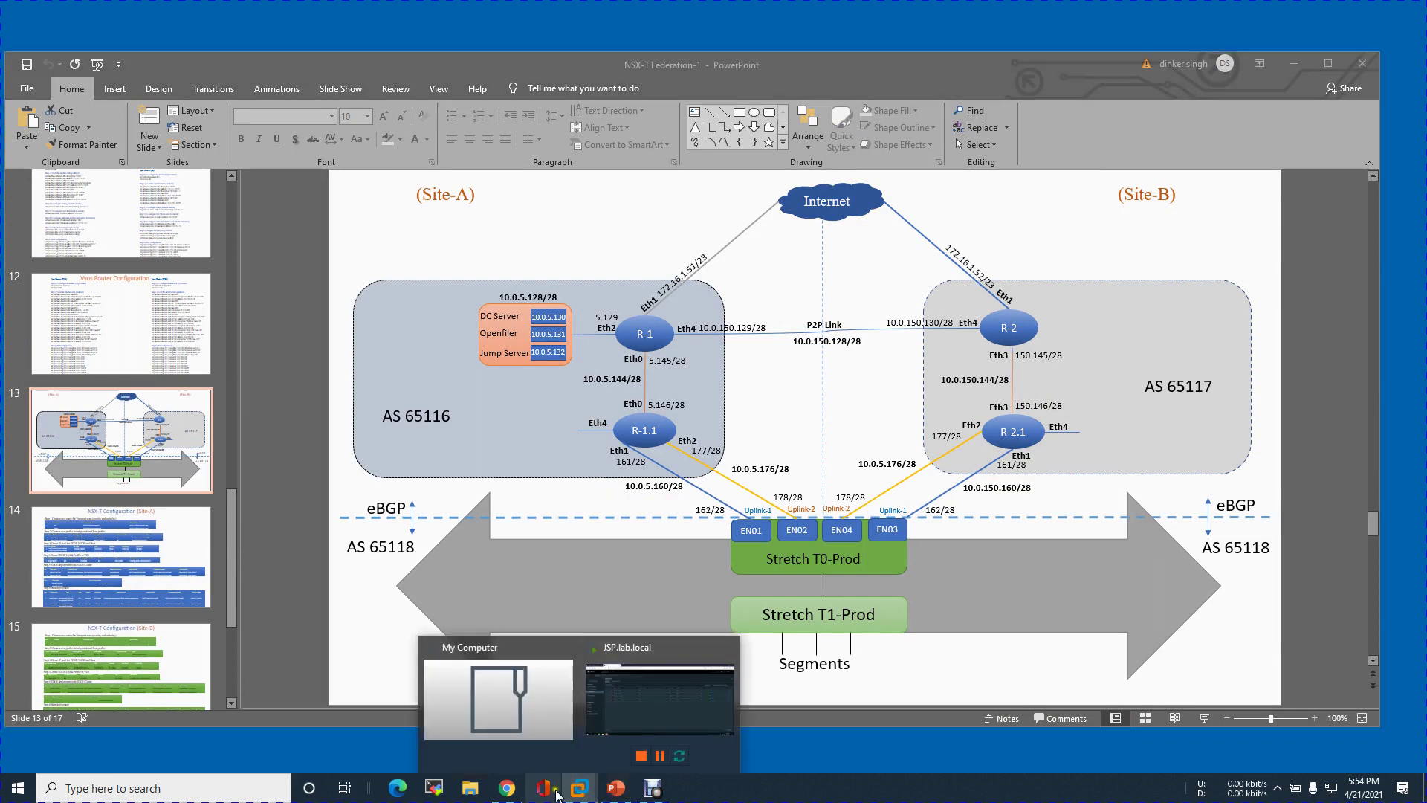
click(676, 693)
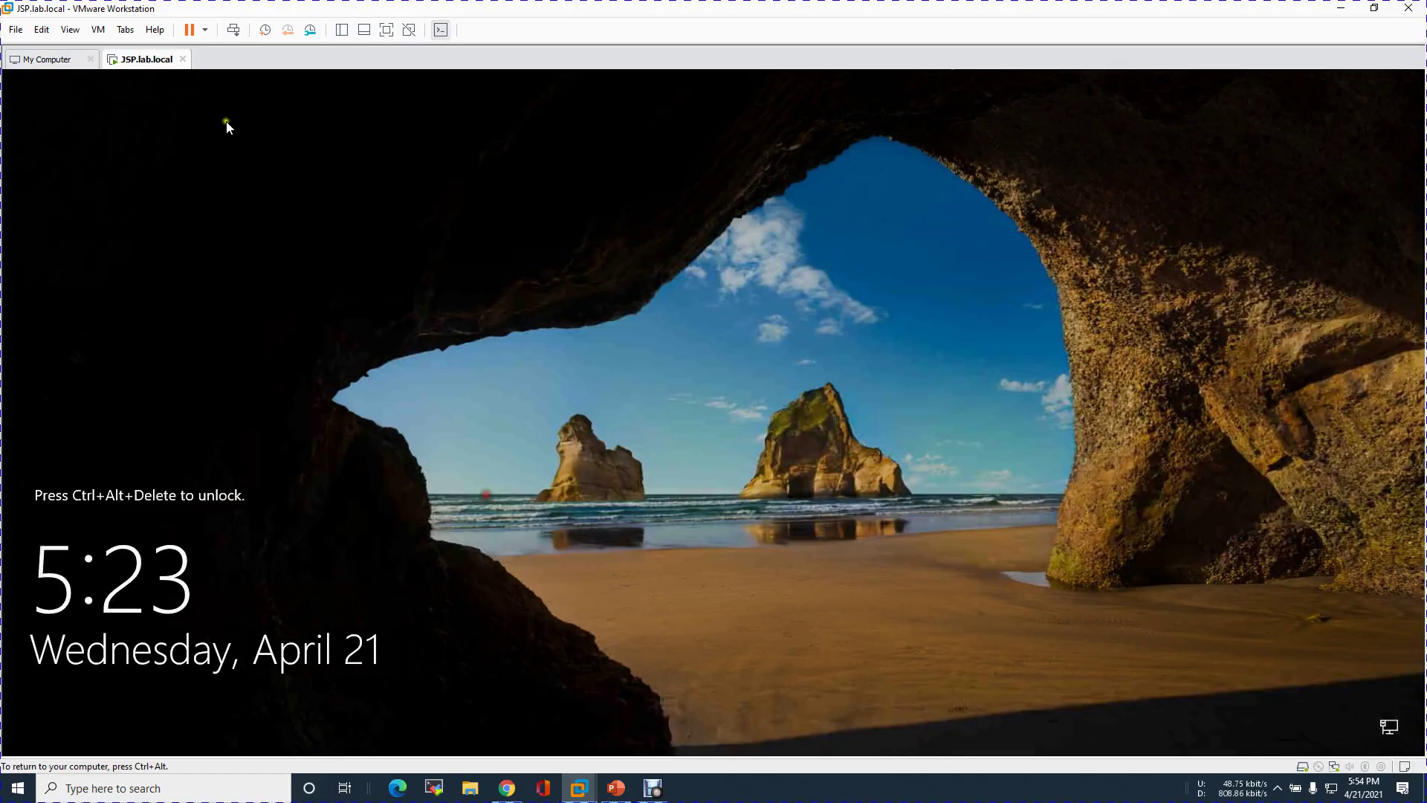
click(233, 35)
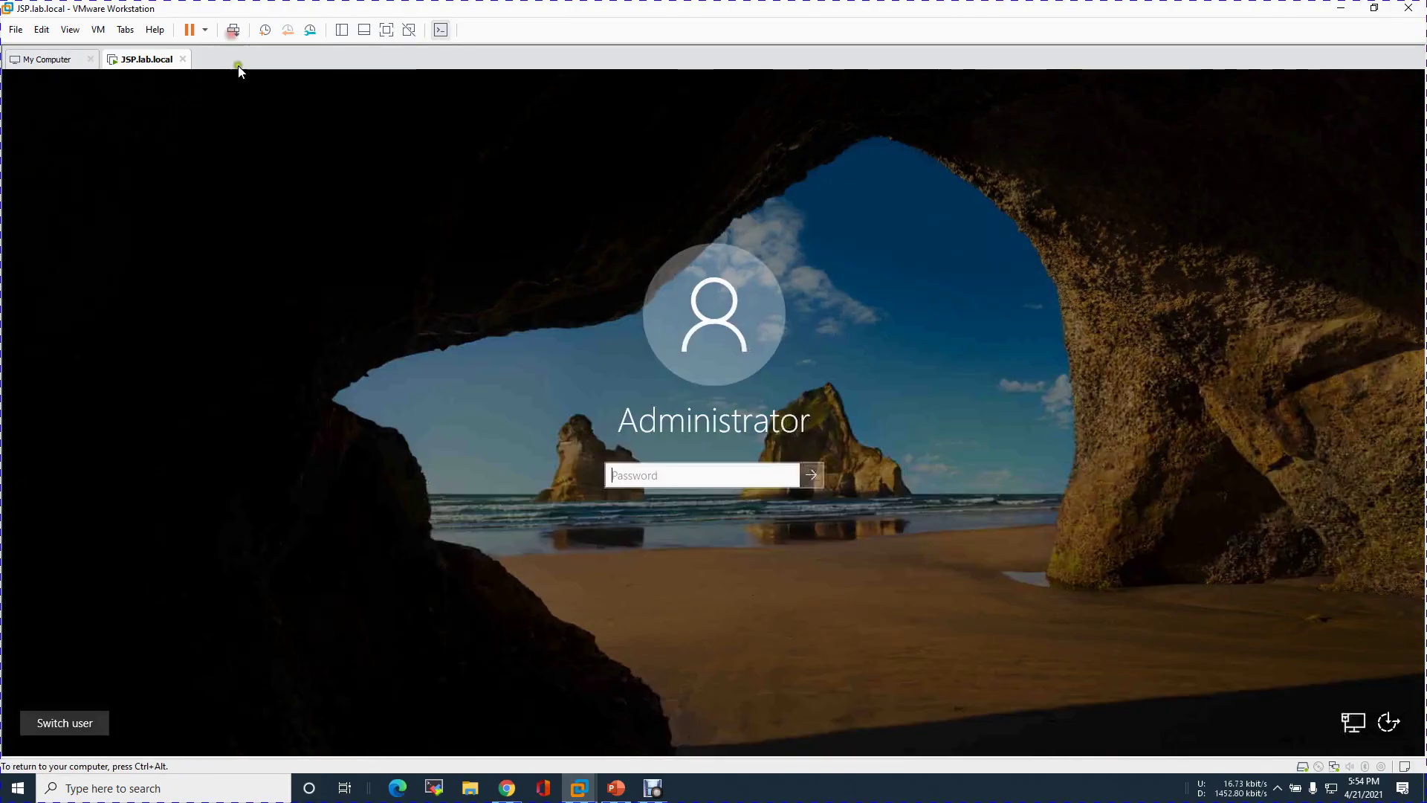
click(652, 482)
text(••••••••)
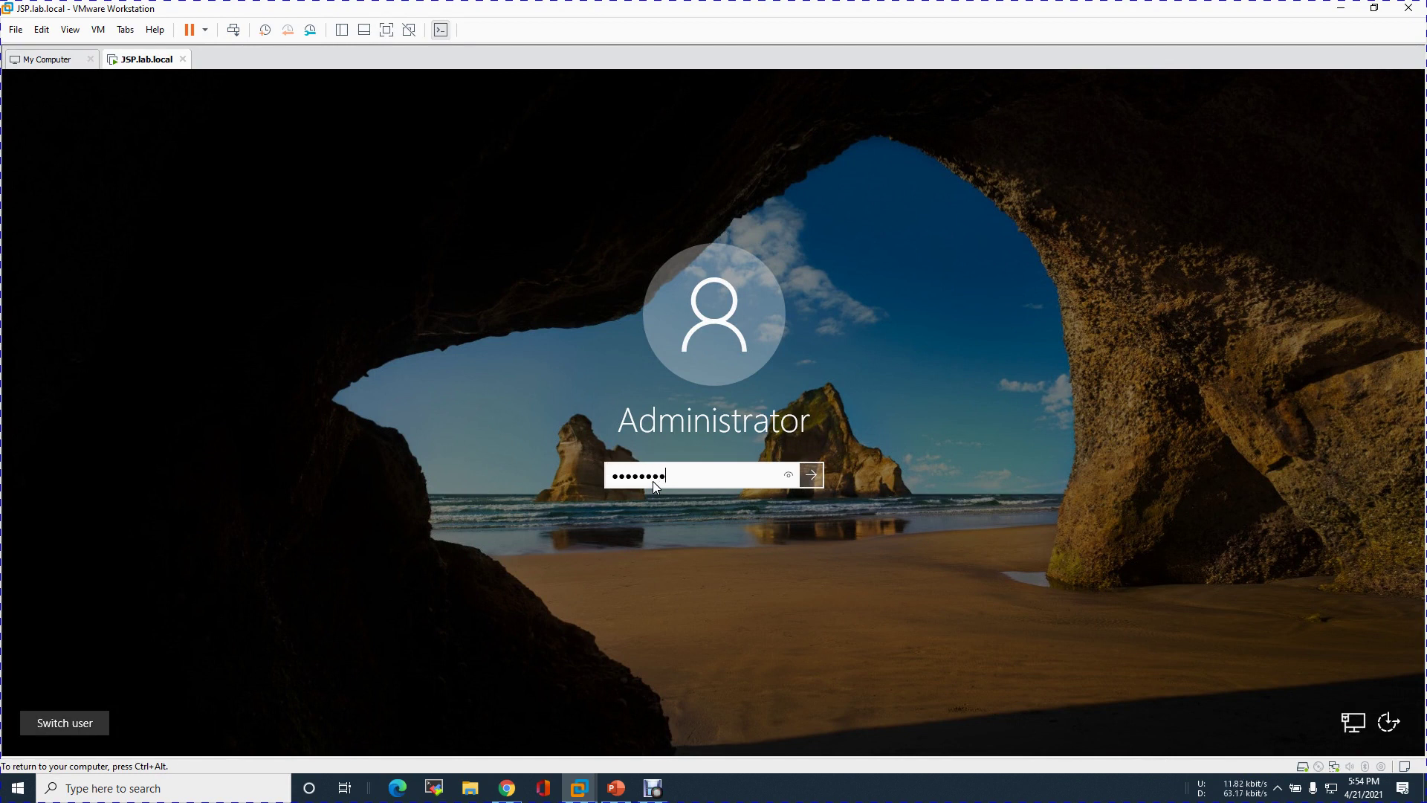
key(Return)
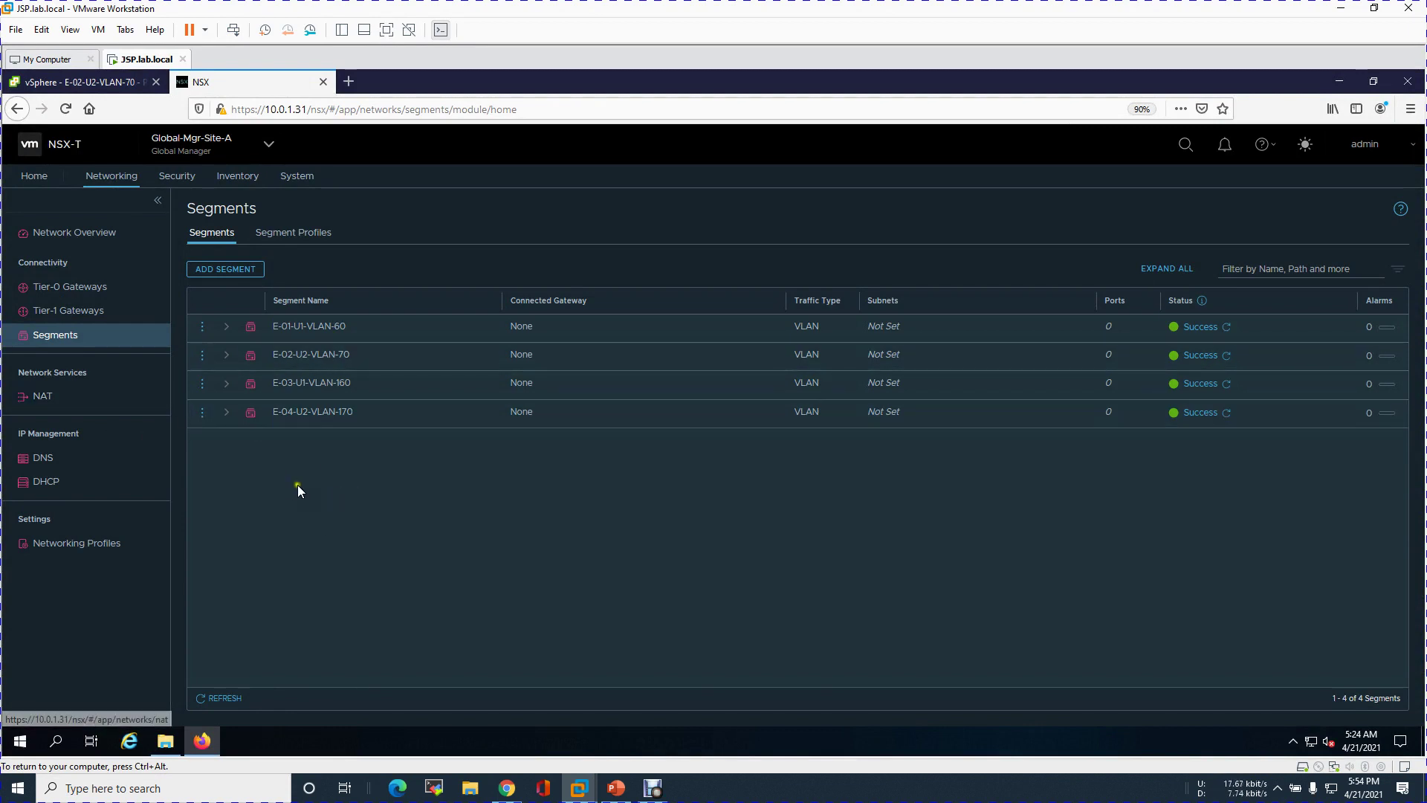
Step: Start a new Tier-0 gateway in the Global Manager and name it T0-Production
click(99, 290)
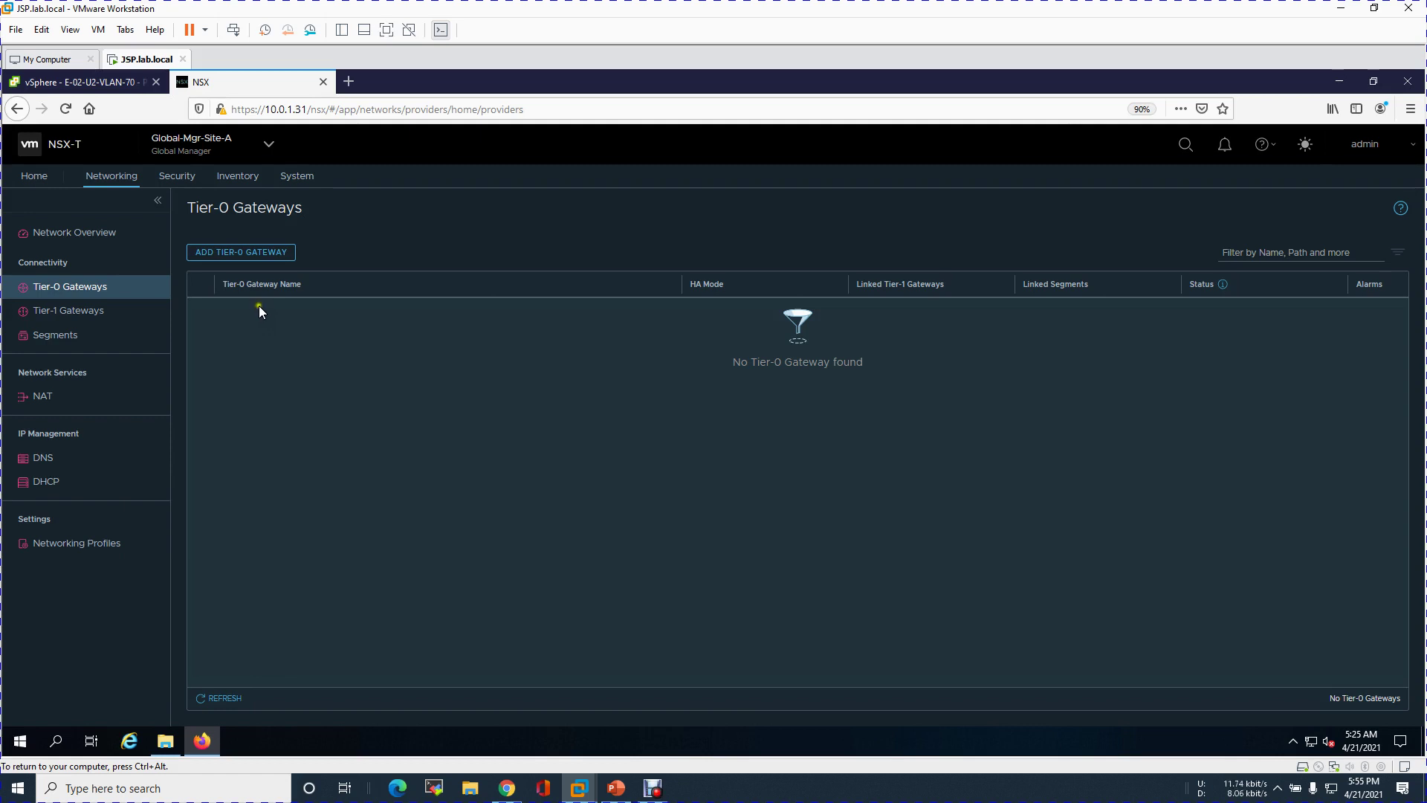
click(263, 259)
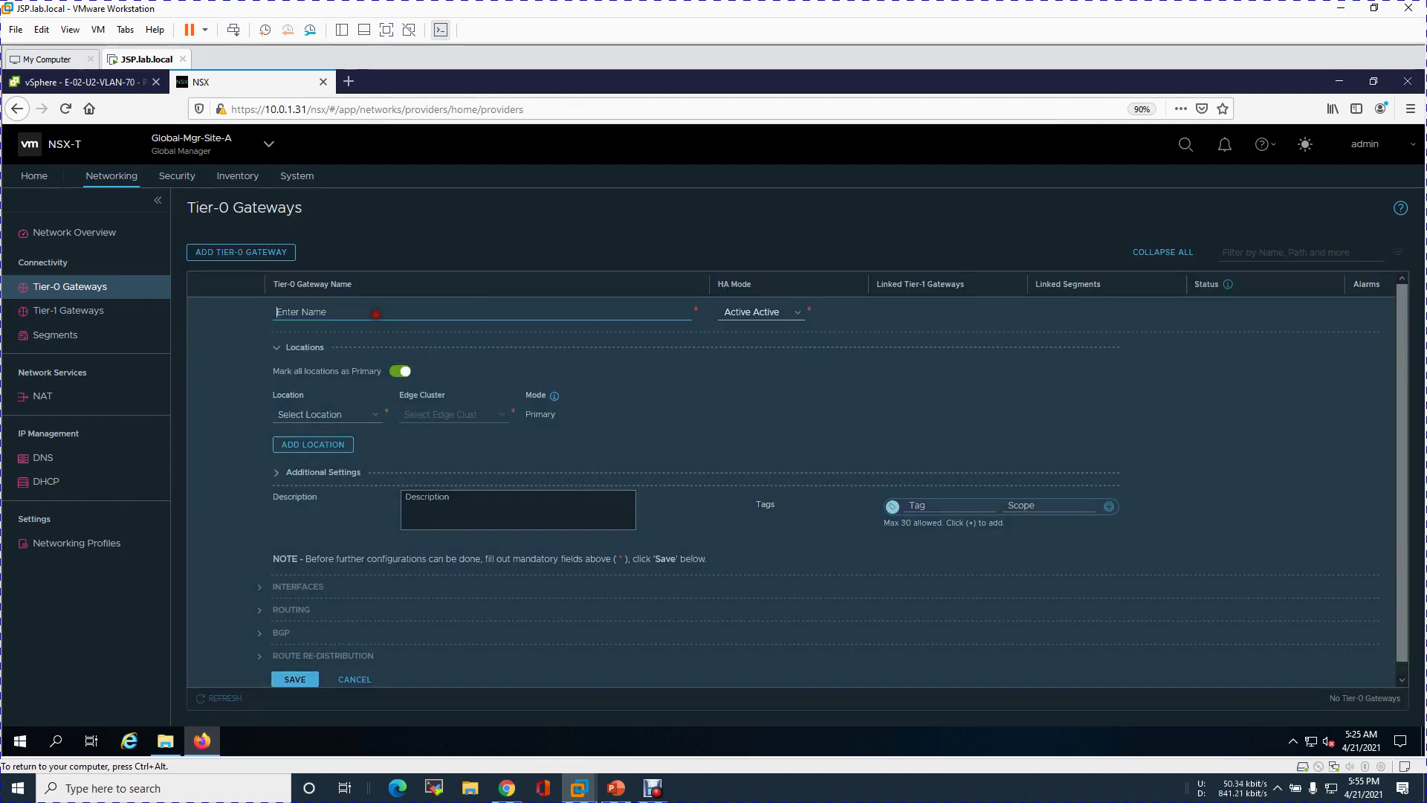
click(375, 313)
text(T0-Prod)
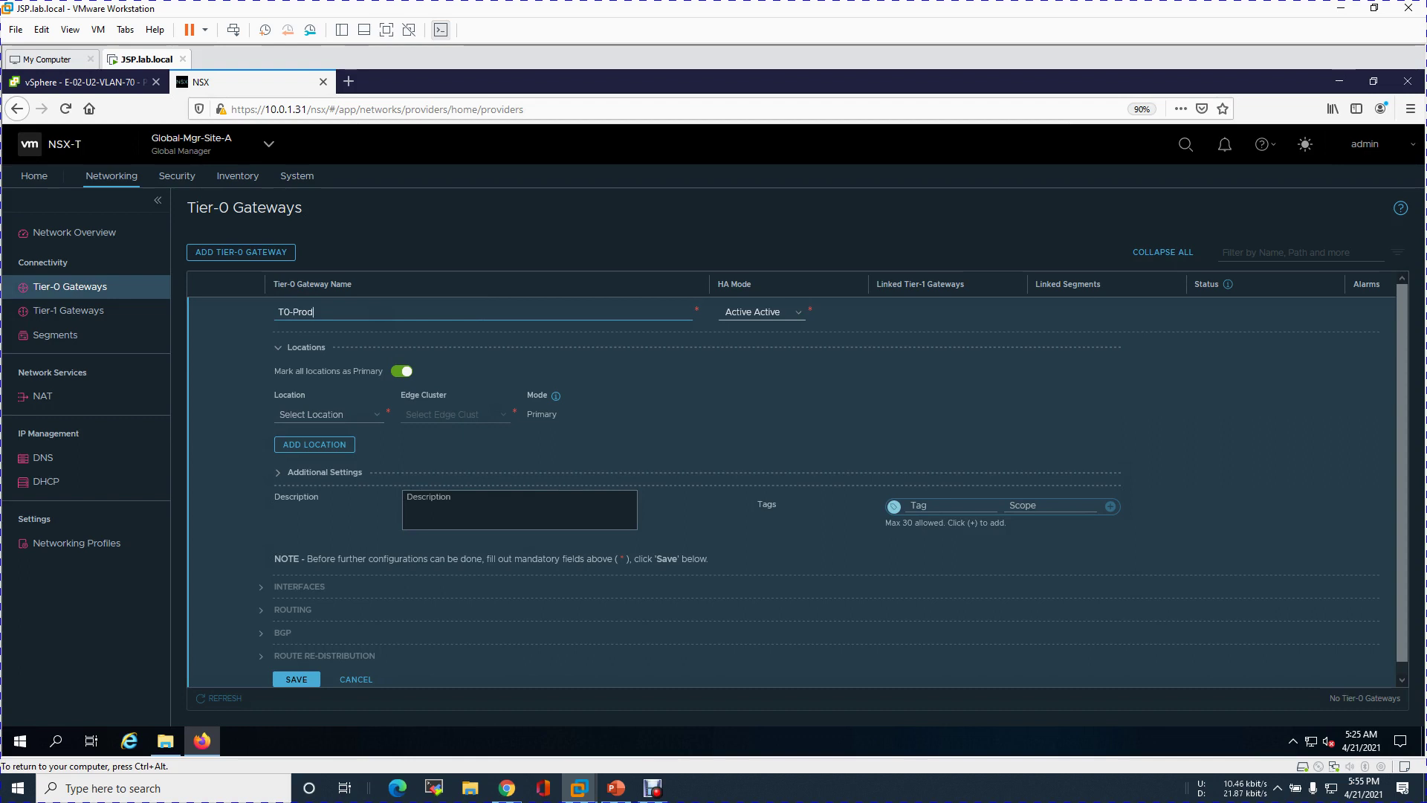
text(uction)
click(788, 312)
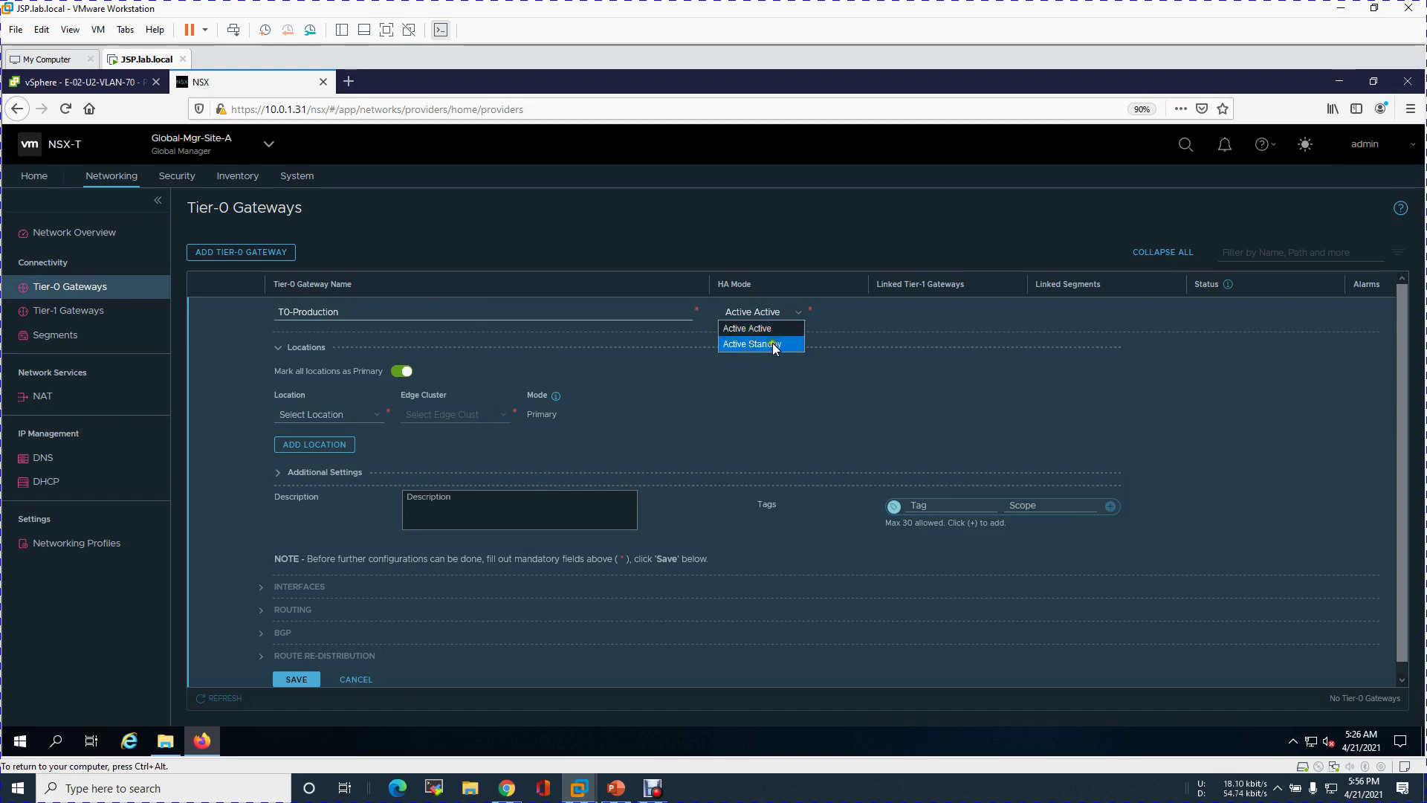
click(774, 345)
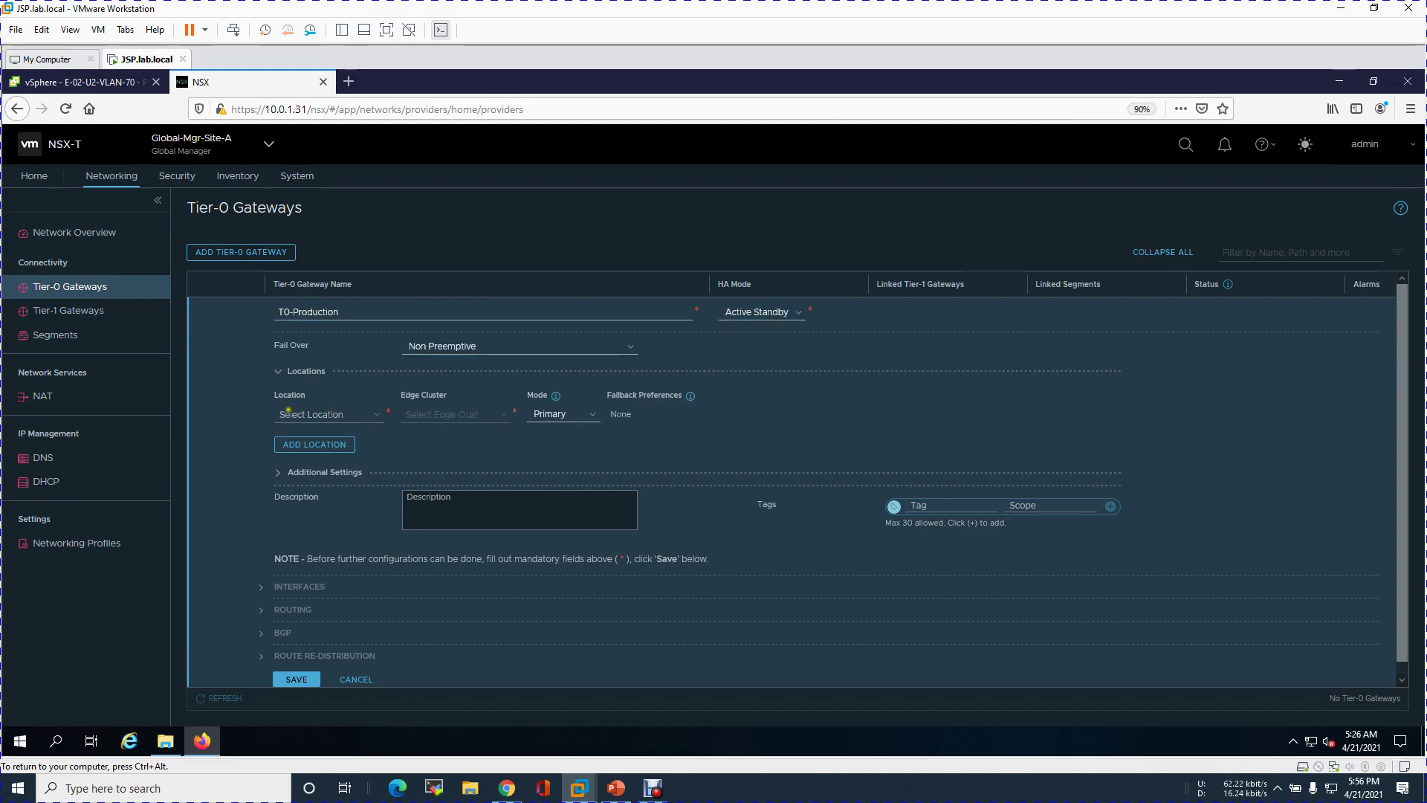
click(377, 413)
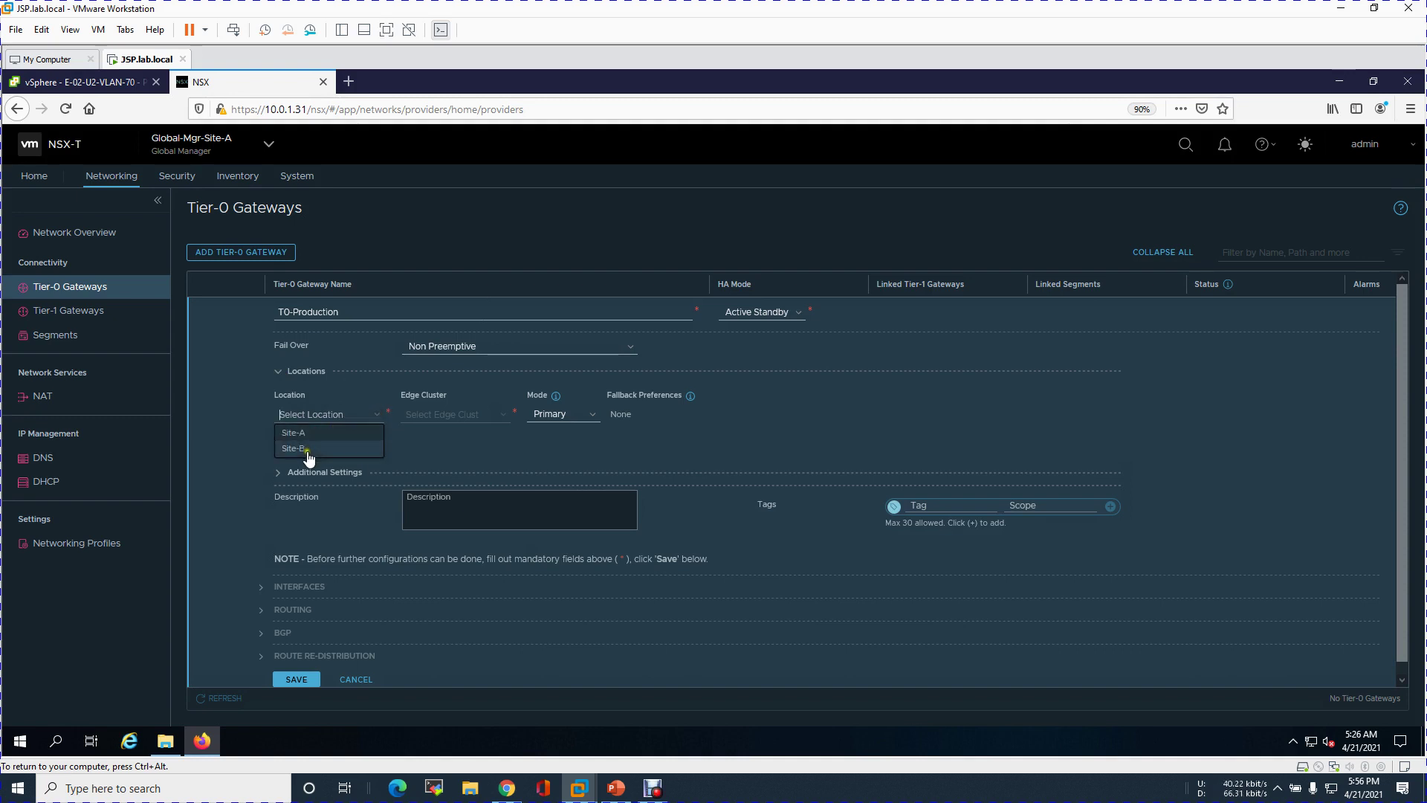
click(914, 399)
click(795, 314)
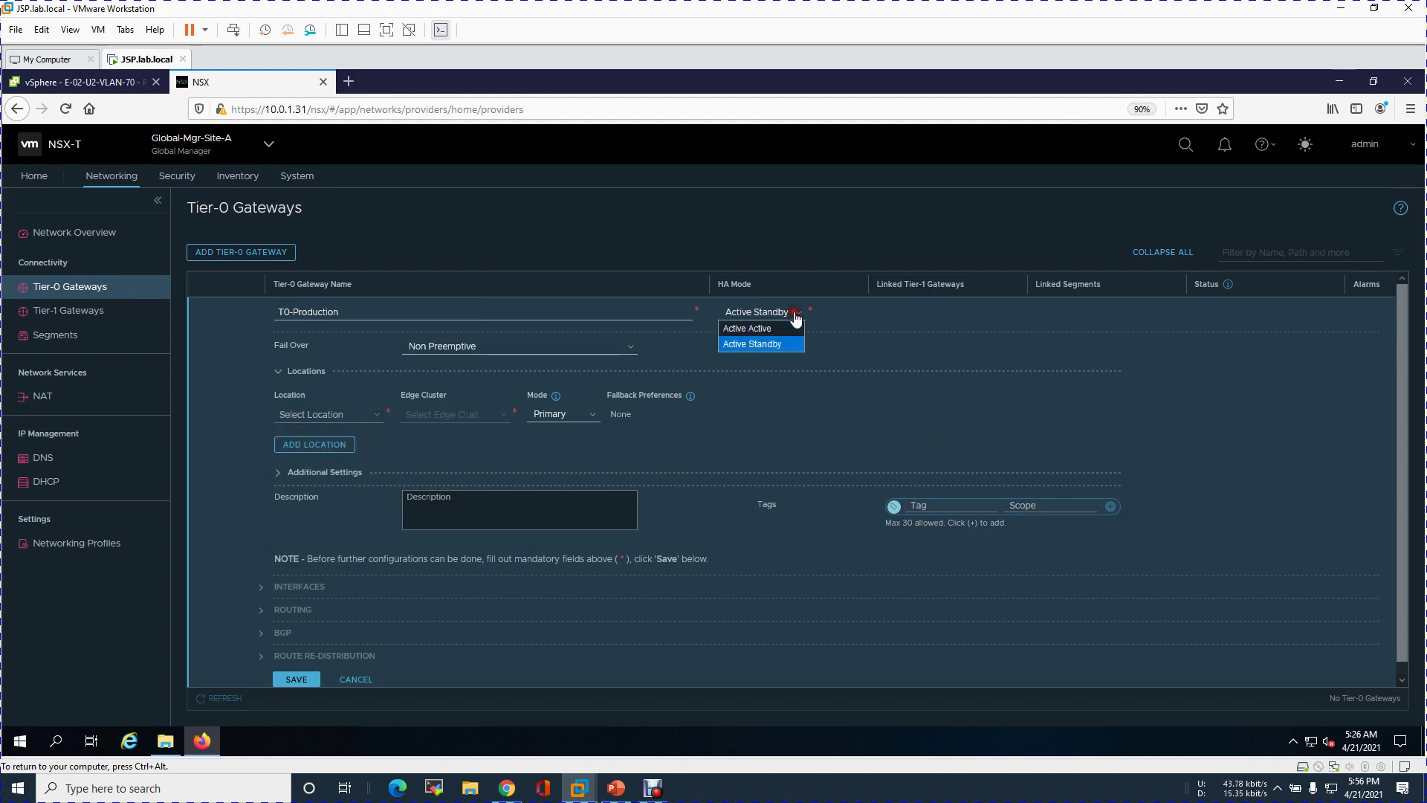
click(775, 330)
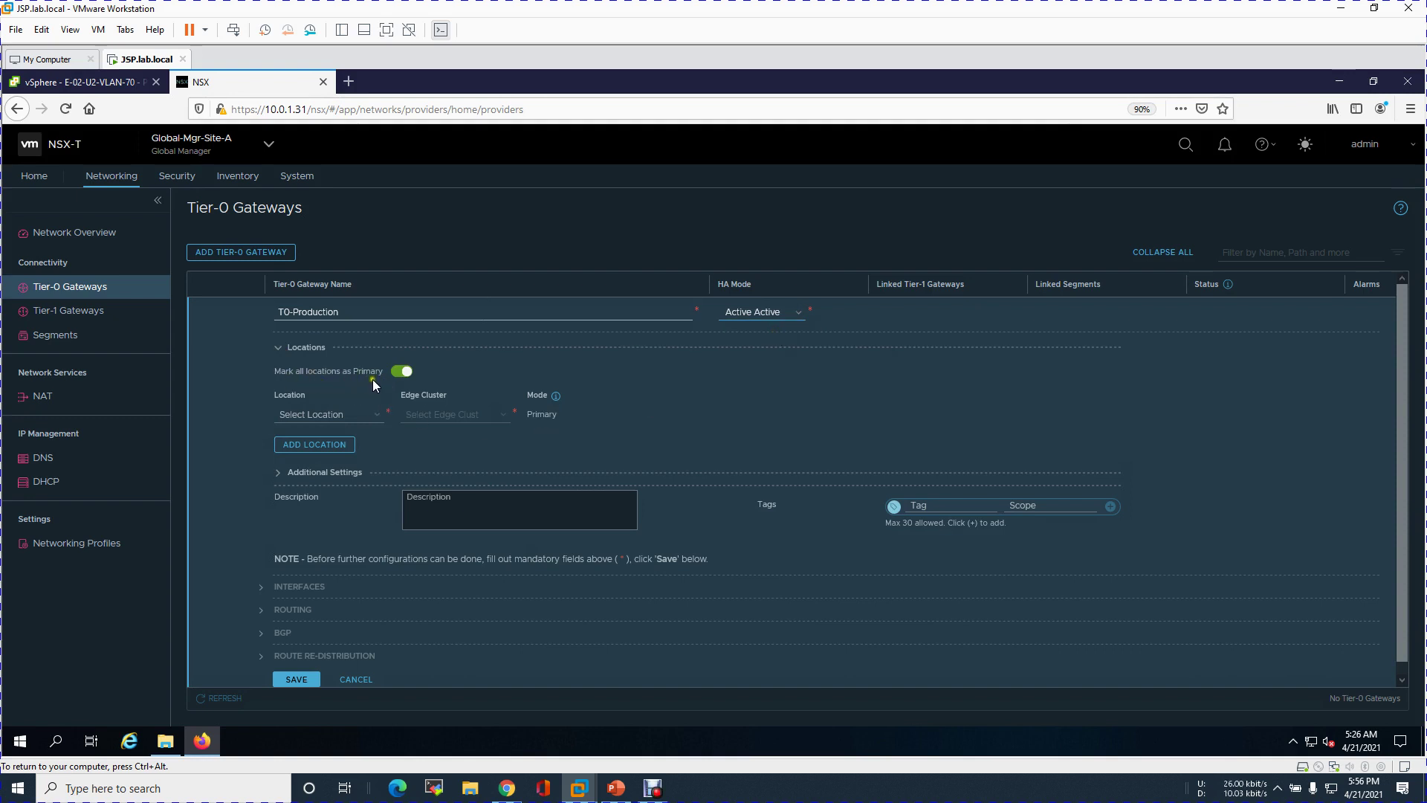
Step: Assign location Site-A with edge cluster Lab-edgep01-Cluster-01 to the gateway and set its HA mode to Active Standby
click(371, 413)
click(320, 431)
click(794, 316)
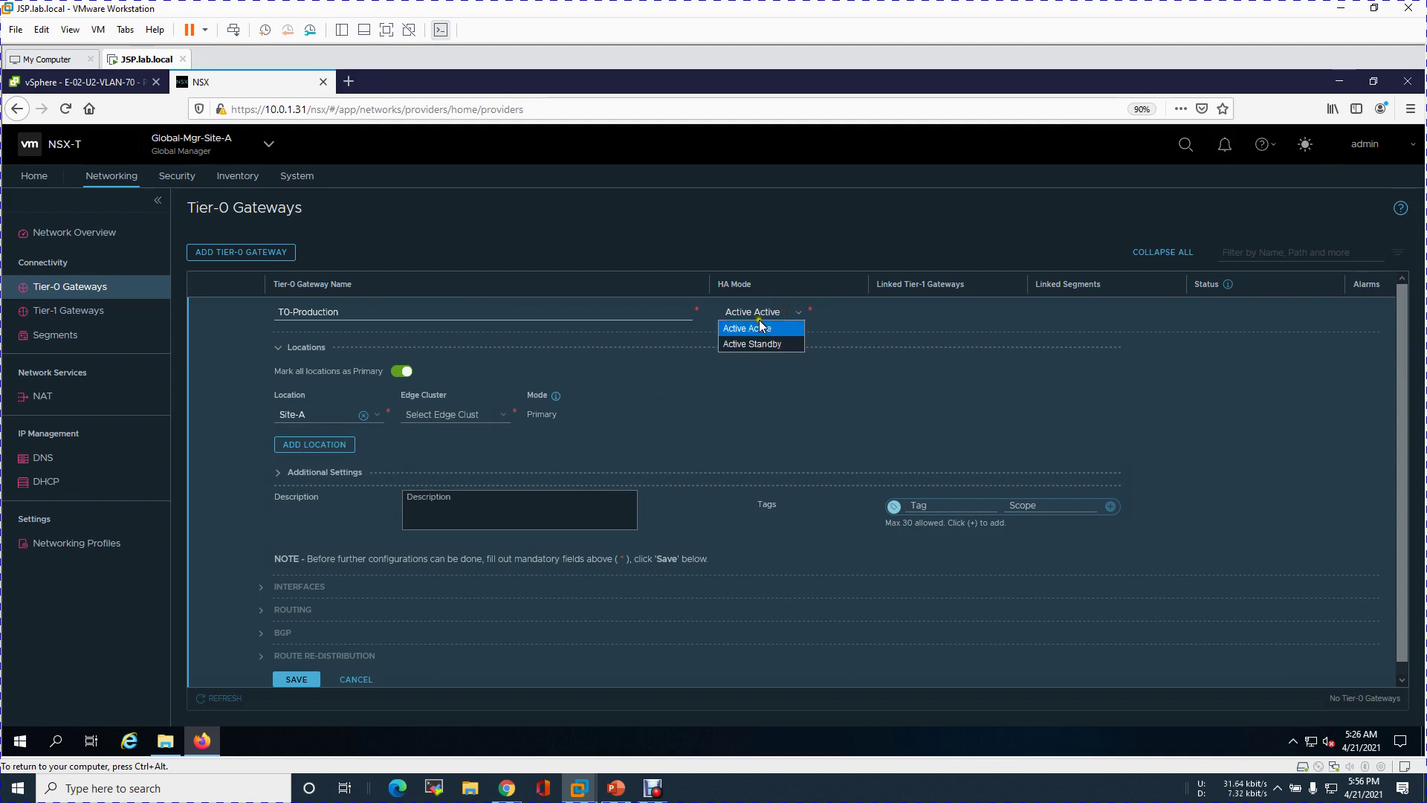
click(748, 344)
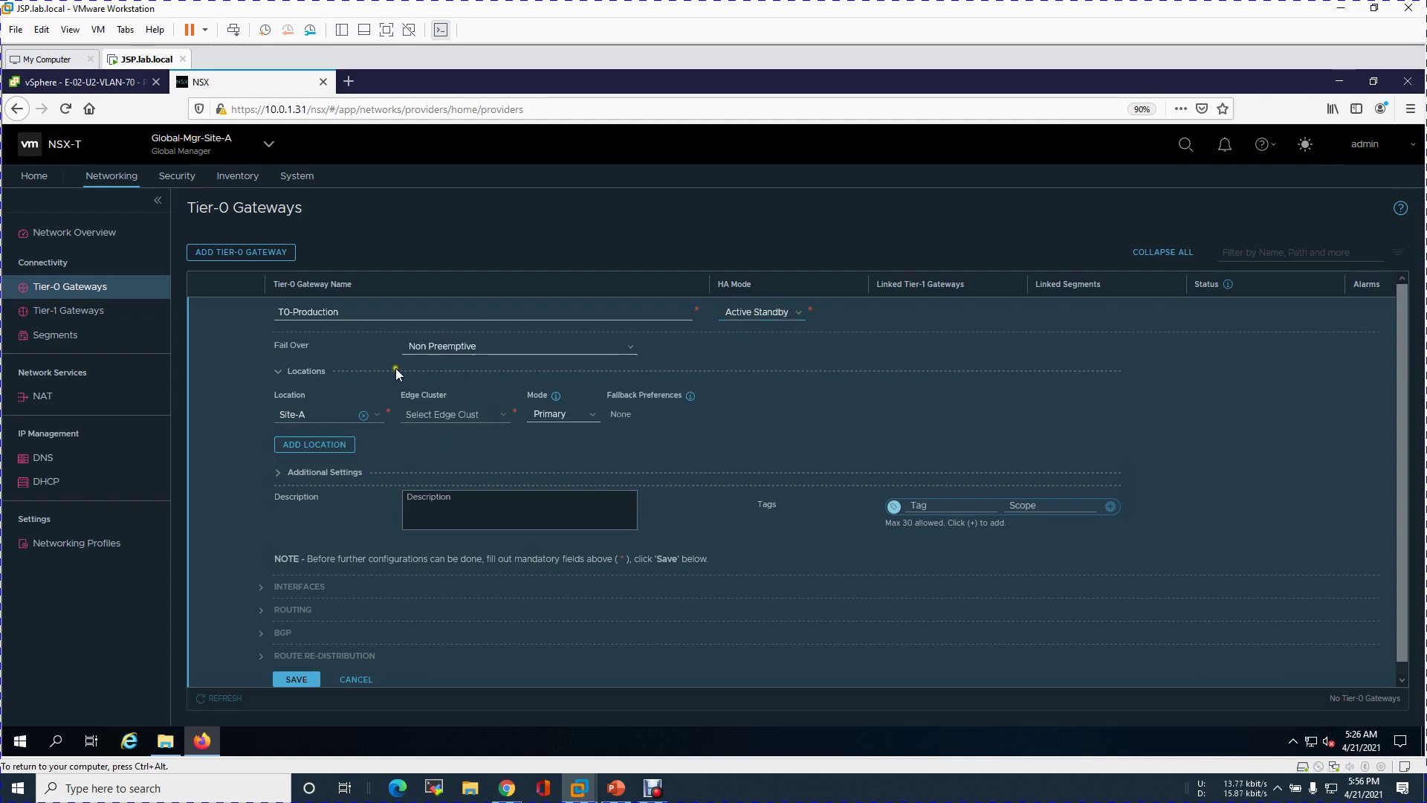
click(495, 416)
click(474, 434)
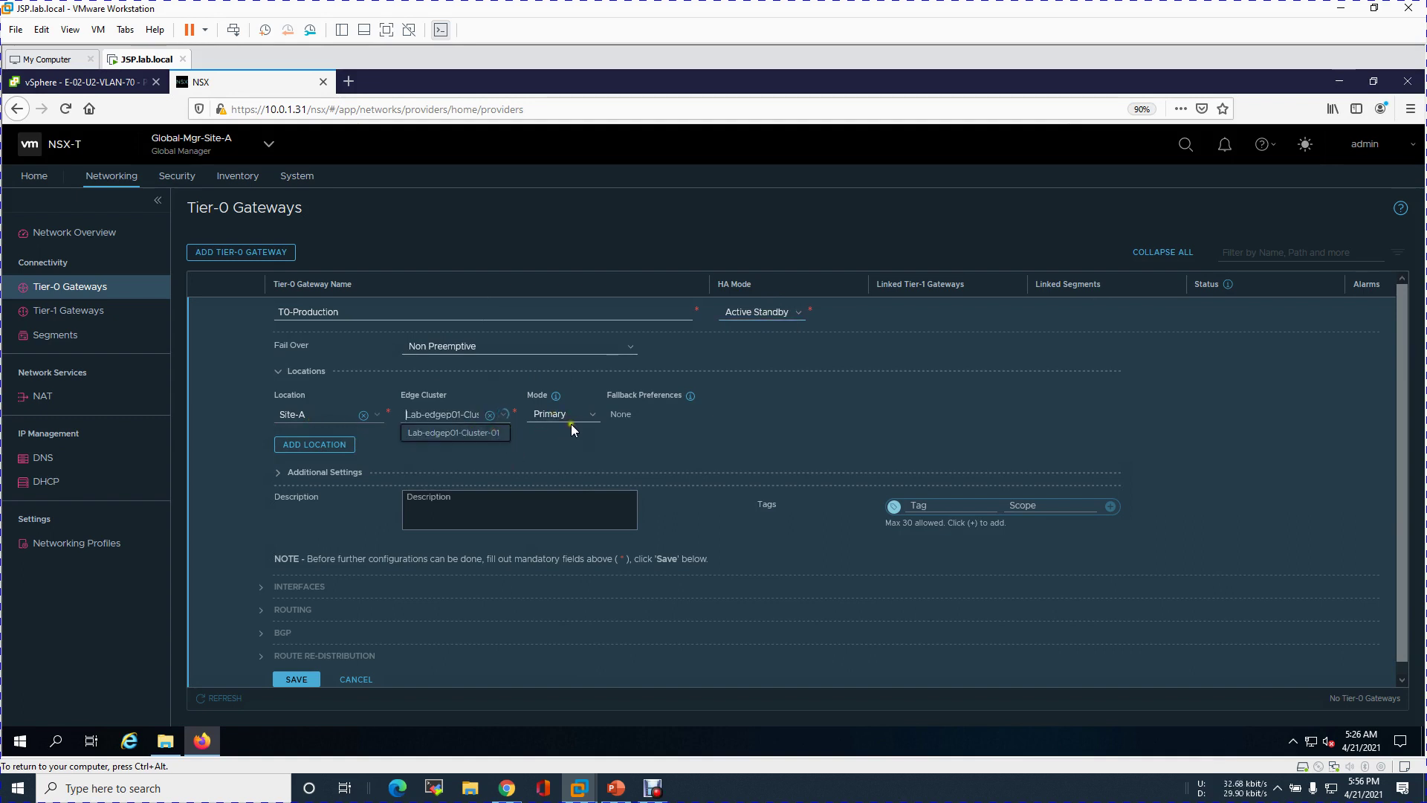
Step: Add Site-B as a second gateway location with edge cluster Lab-Edges01-Cluster-01
click(346, 448)
click(373, 437)
click(342, 453)
click(492, 440)
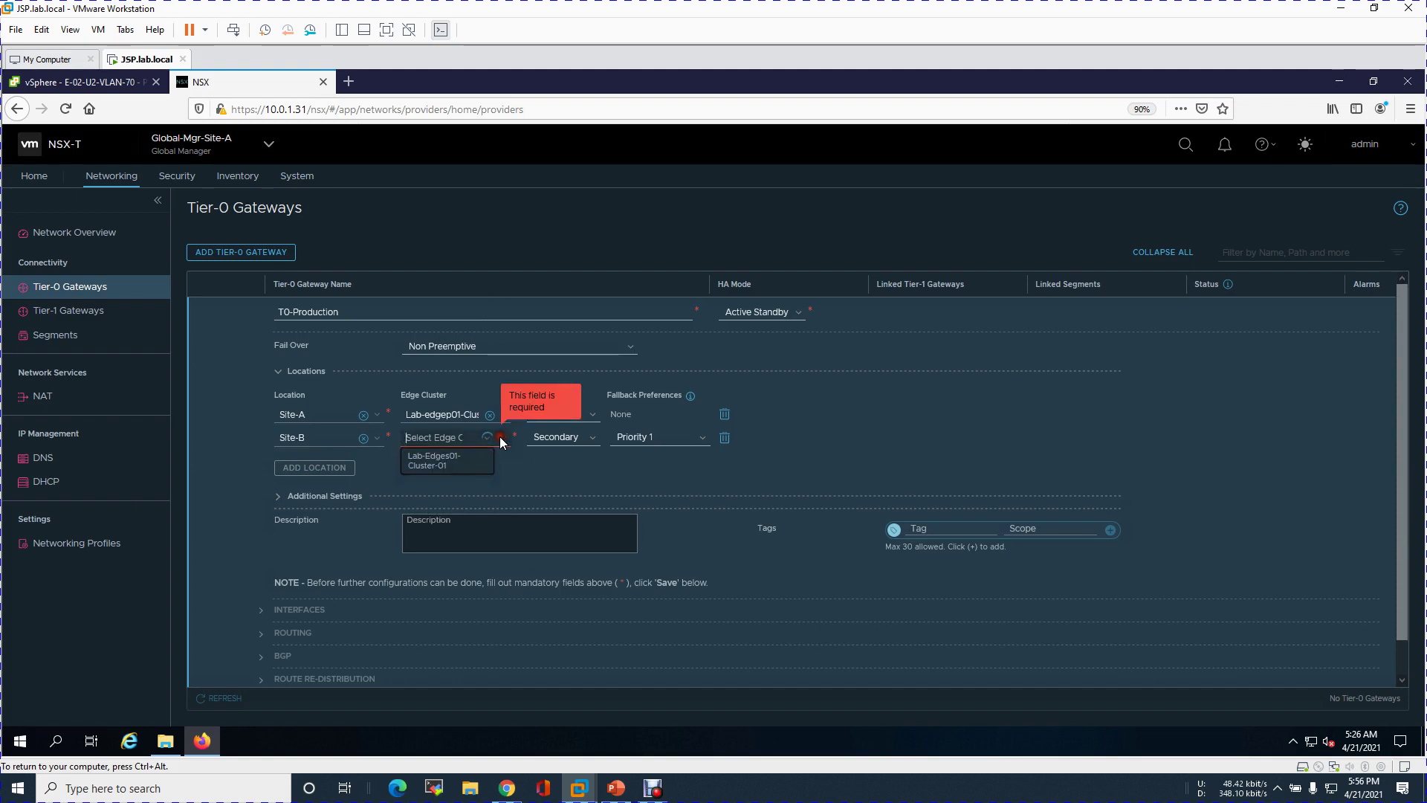
click(444, 463)
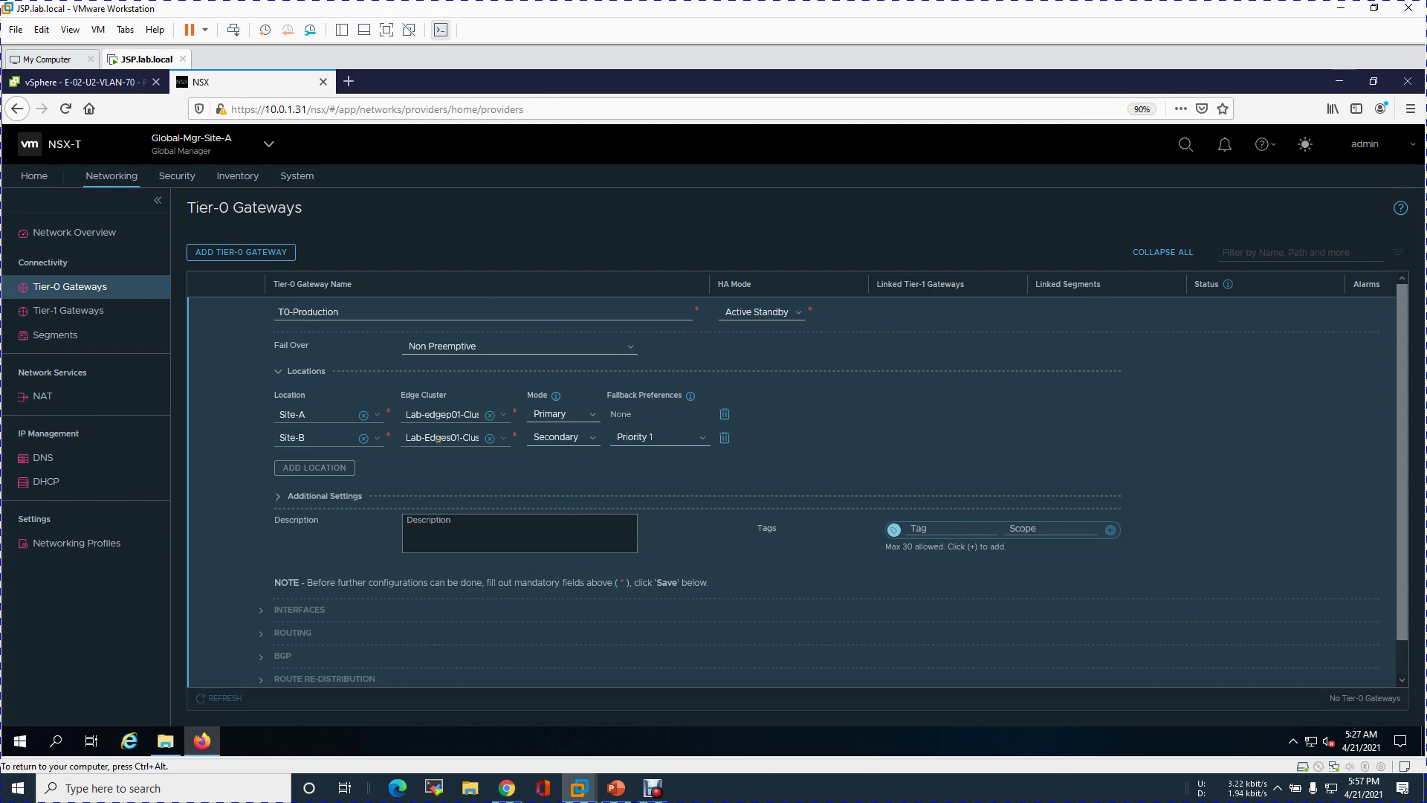
click(629, 348)
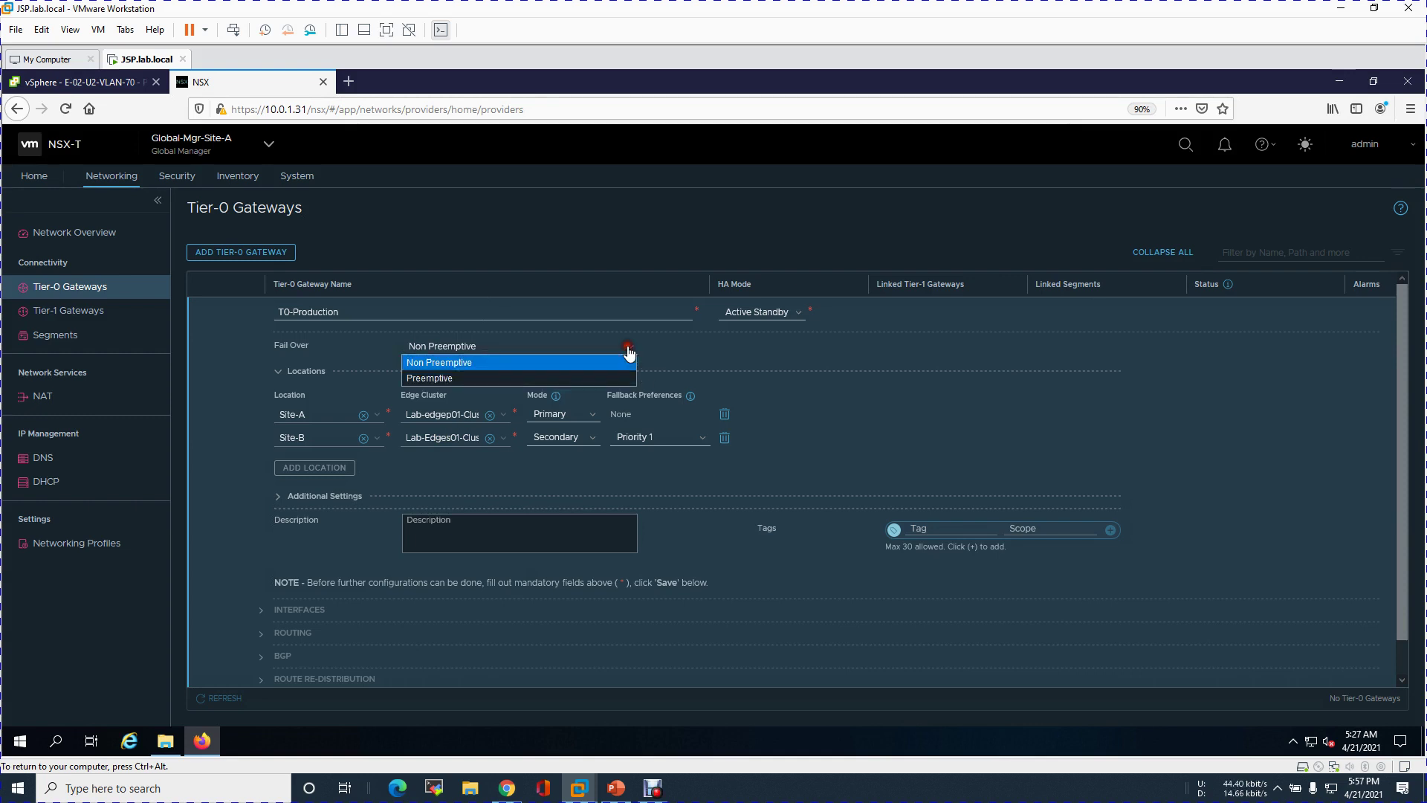
click(502, 378)
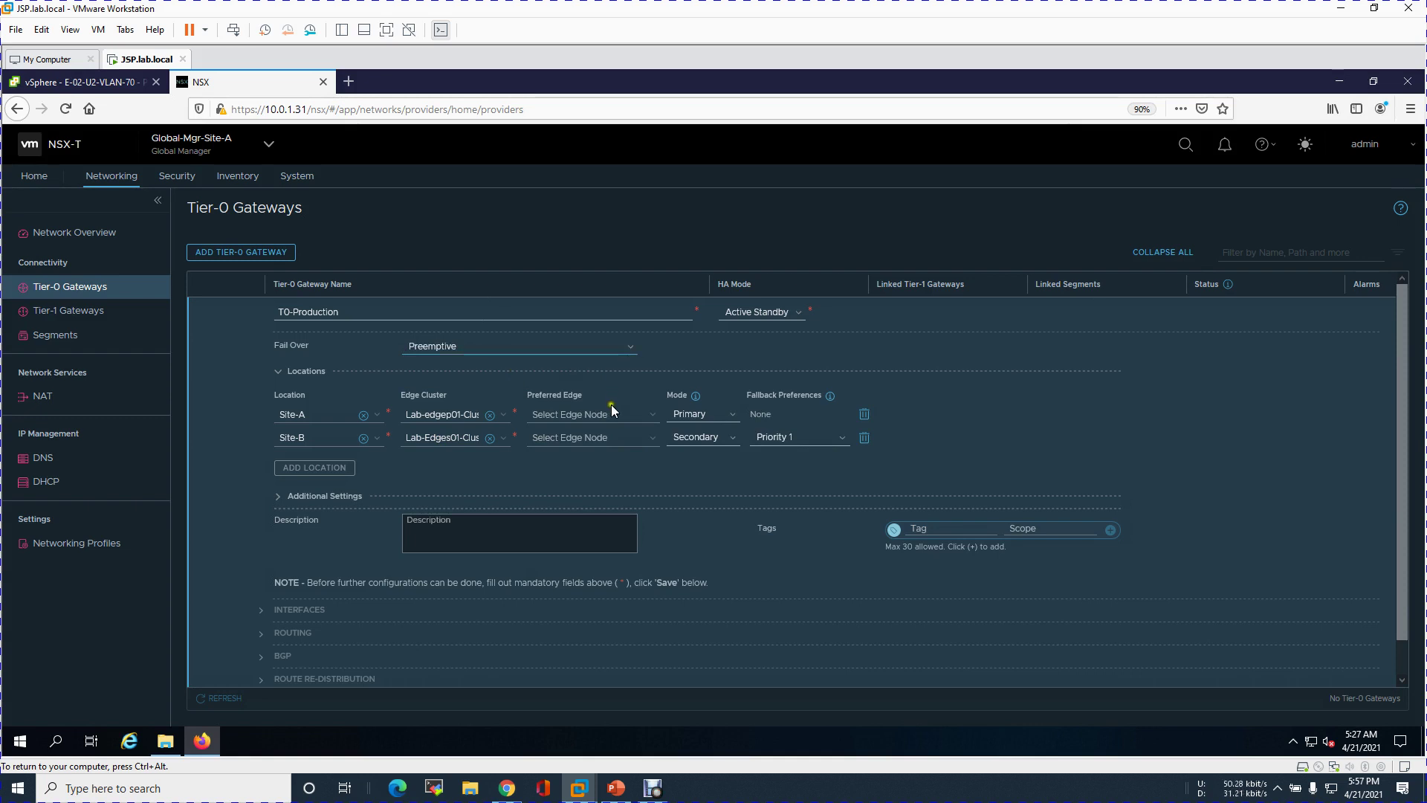
click(630, 345)
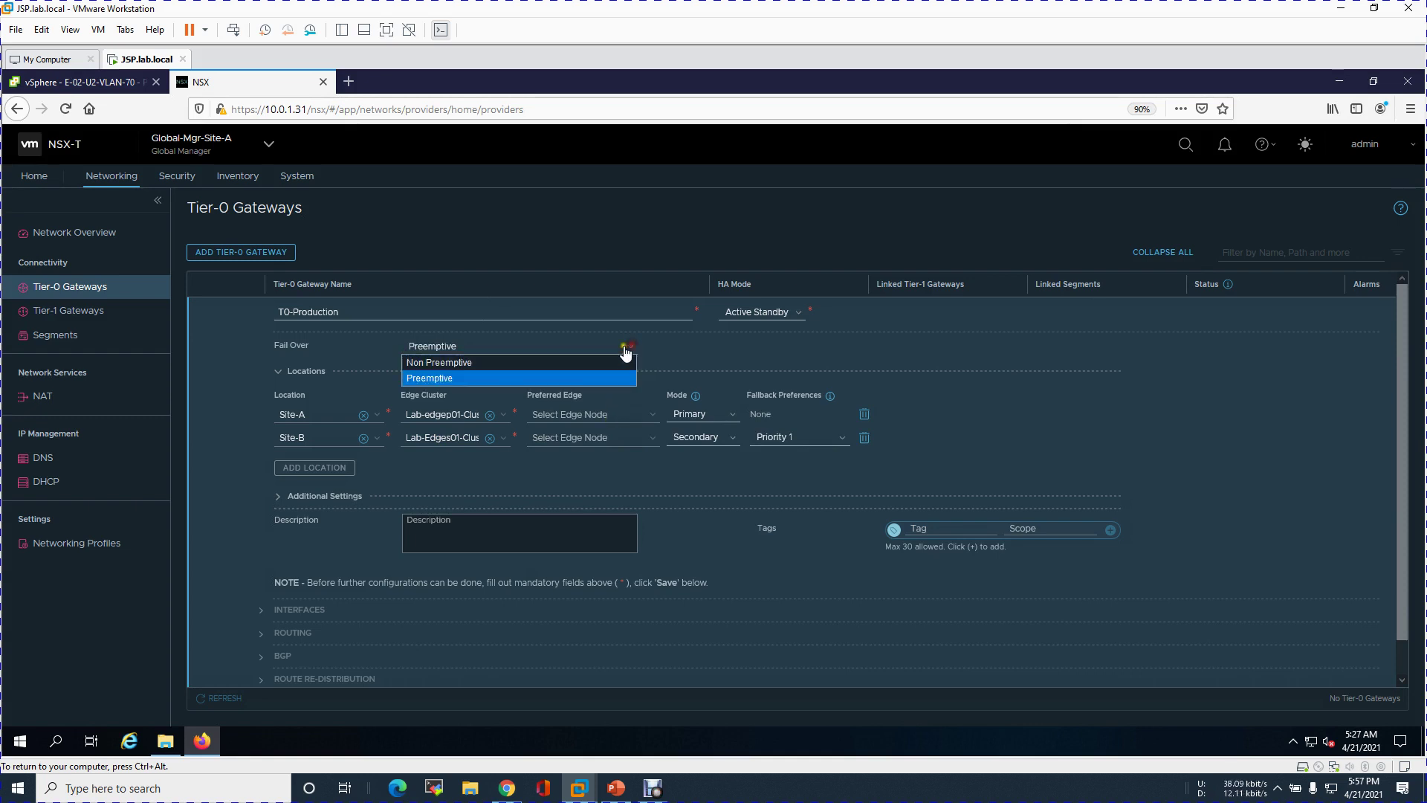
click(572, 361)
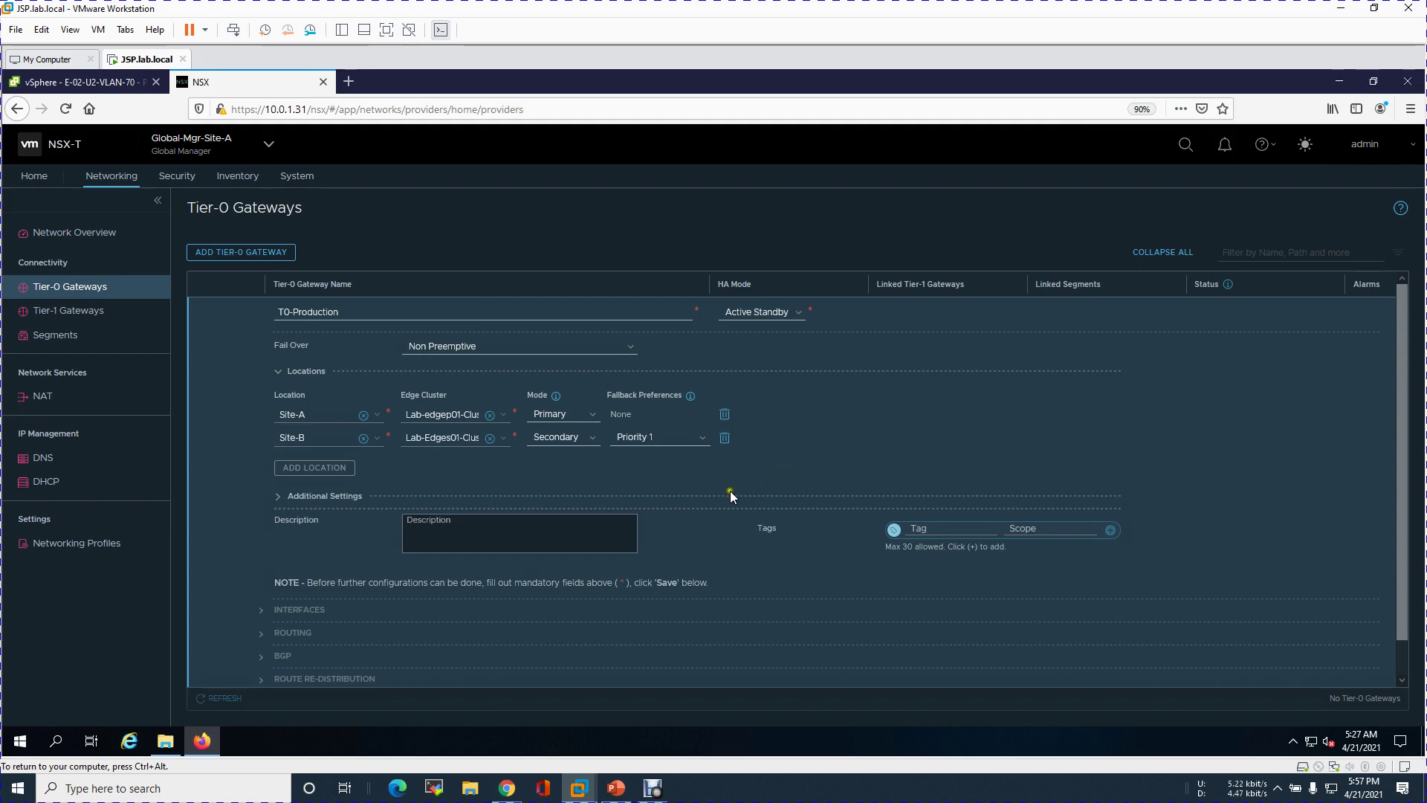
Step: Save the T0-Production gateway and choose to continue configuring it
scroll(679, 502, down, 1)
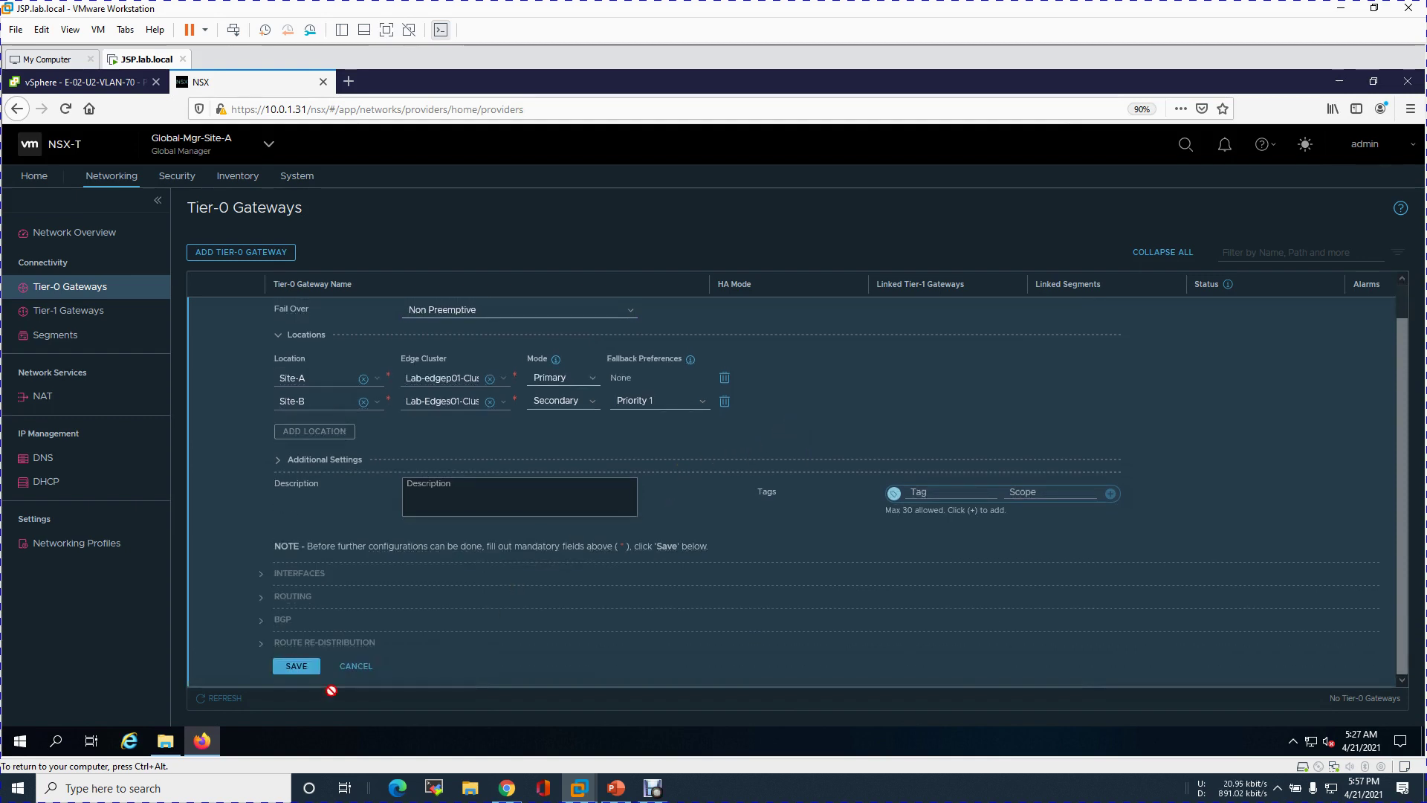
click(294, 666)
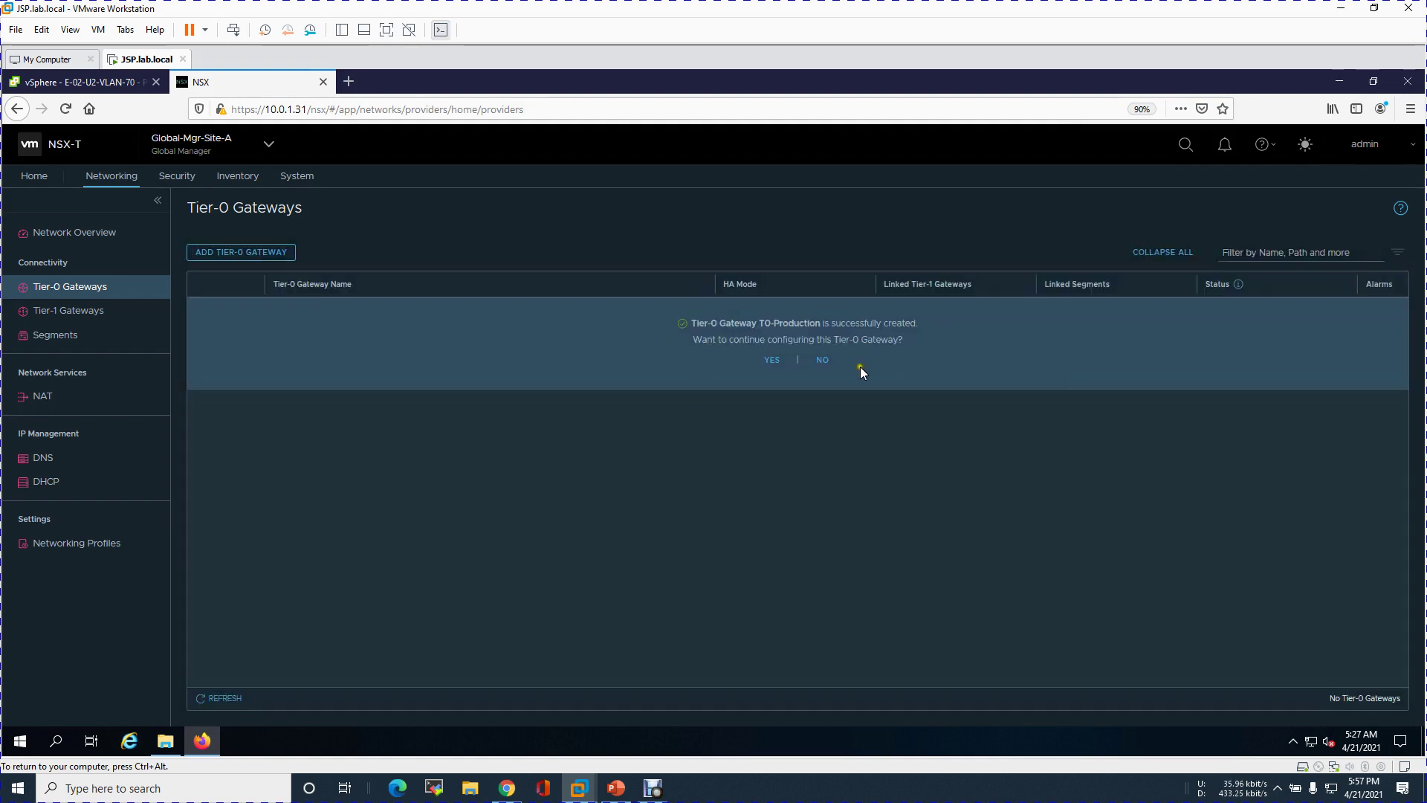
click(772, 361)
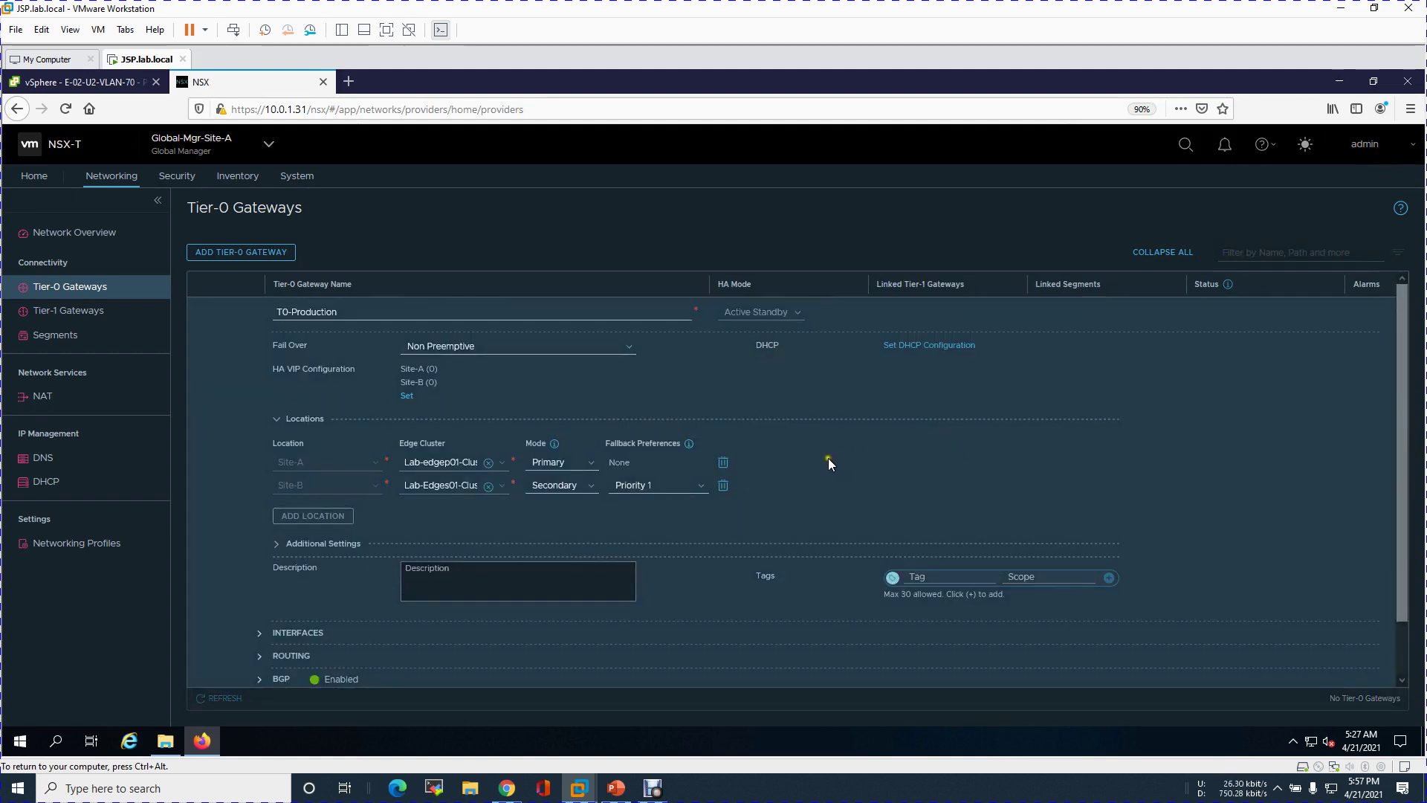
Step: Start a new external interface on T0-Production, name it SA-U1 and set its location to Site-A
scroll(827, 457, down, 3)
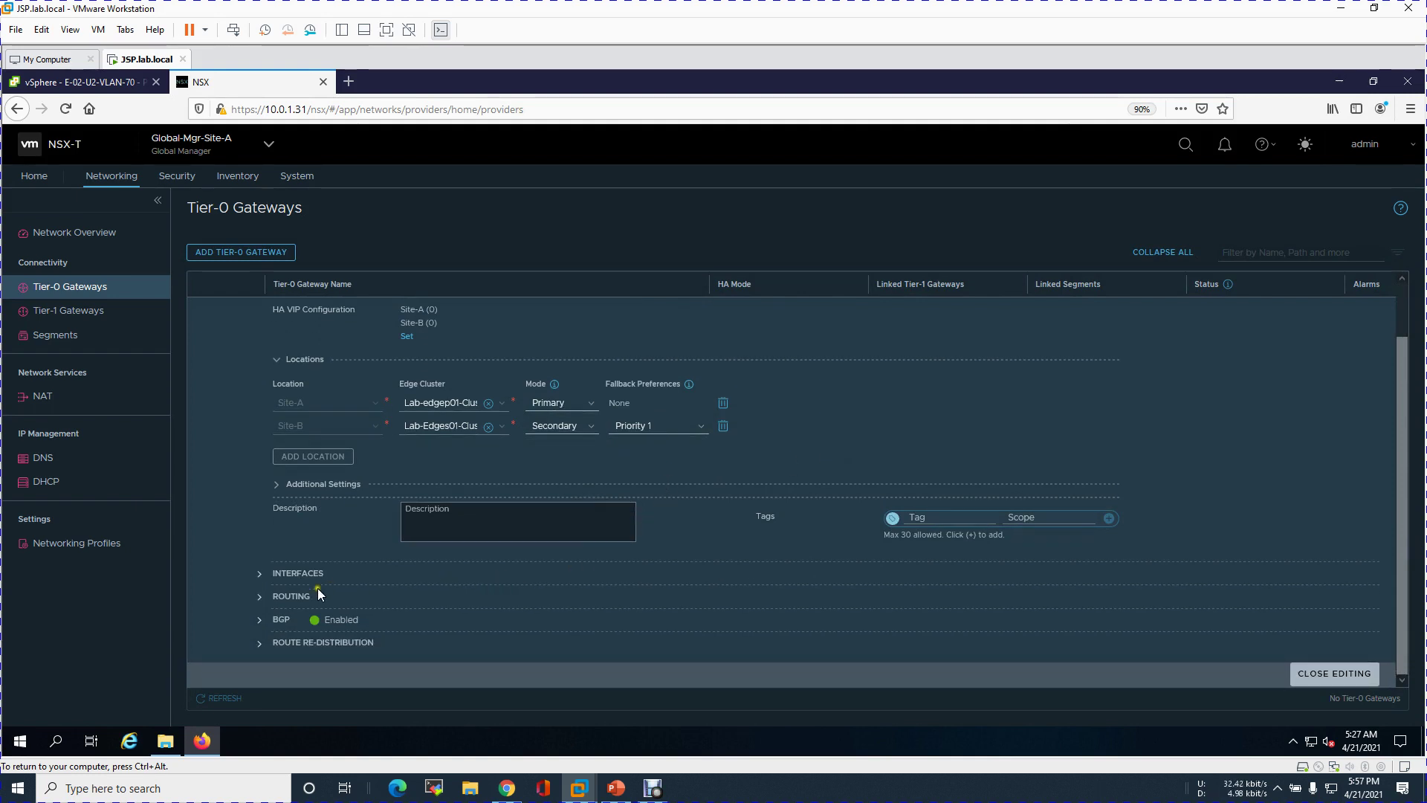
click(265, 580)
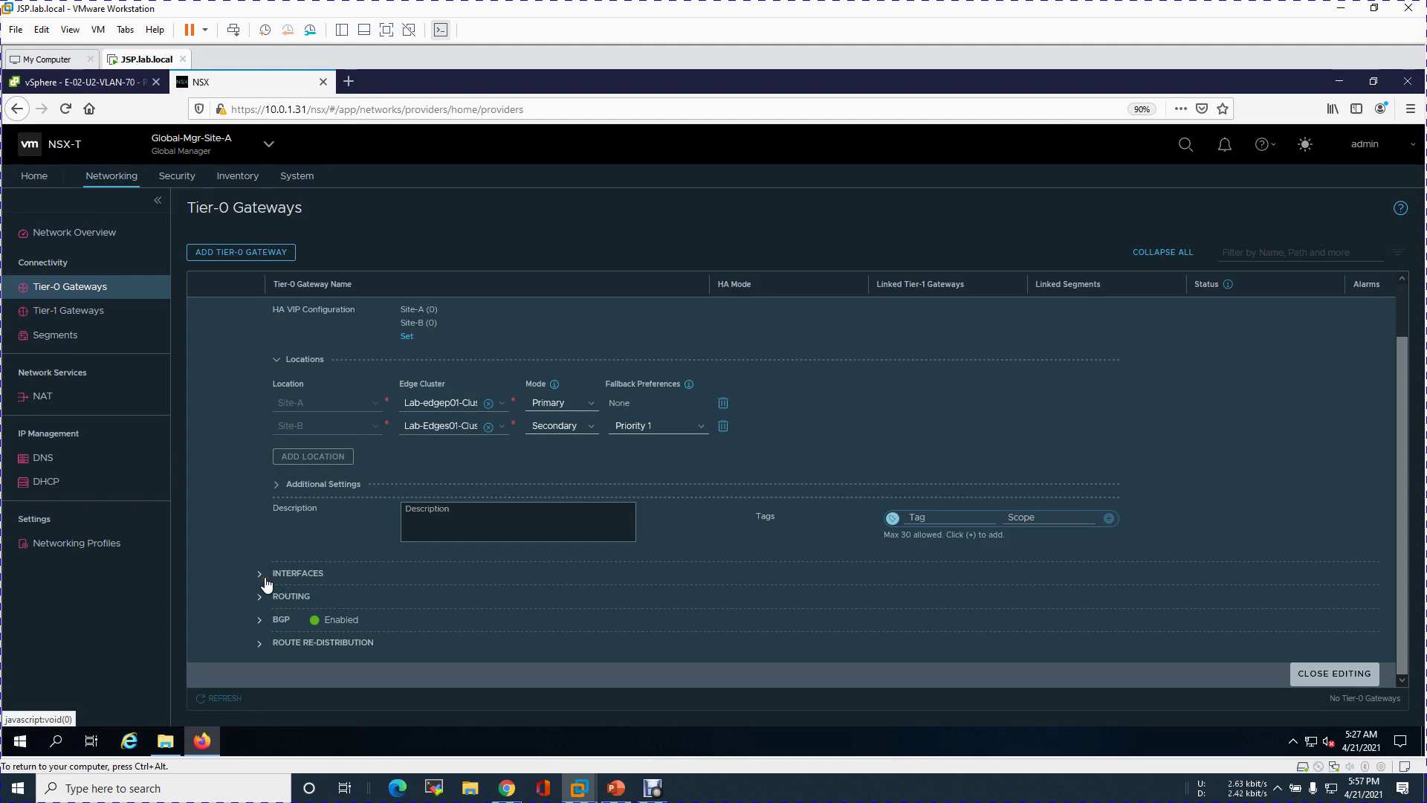
scroll(616, 541, down, 1)
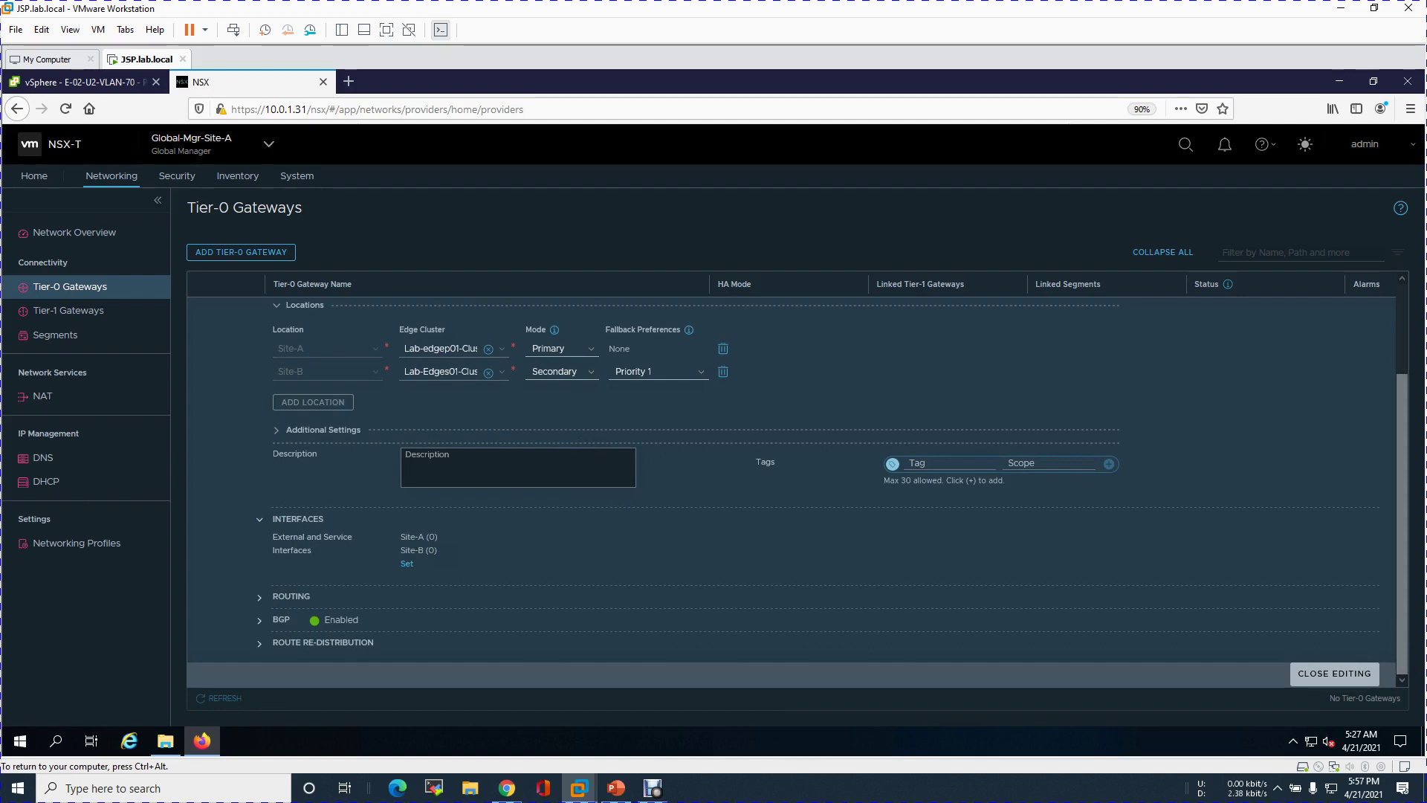
click(455, 553)
click(405, 562)
click(425, 268)
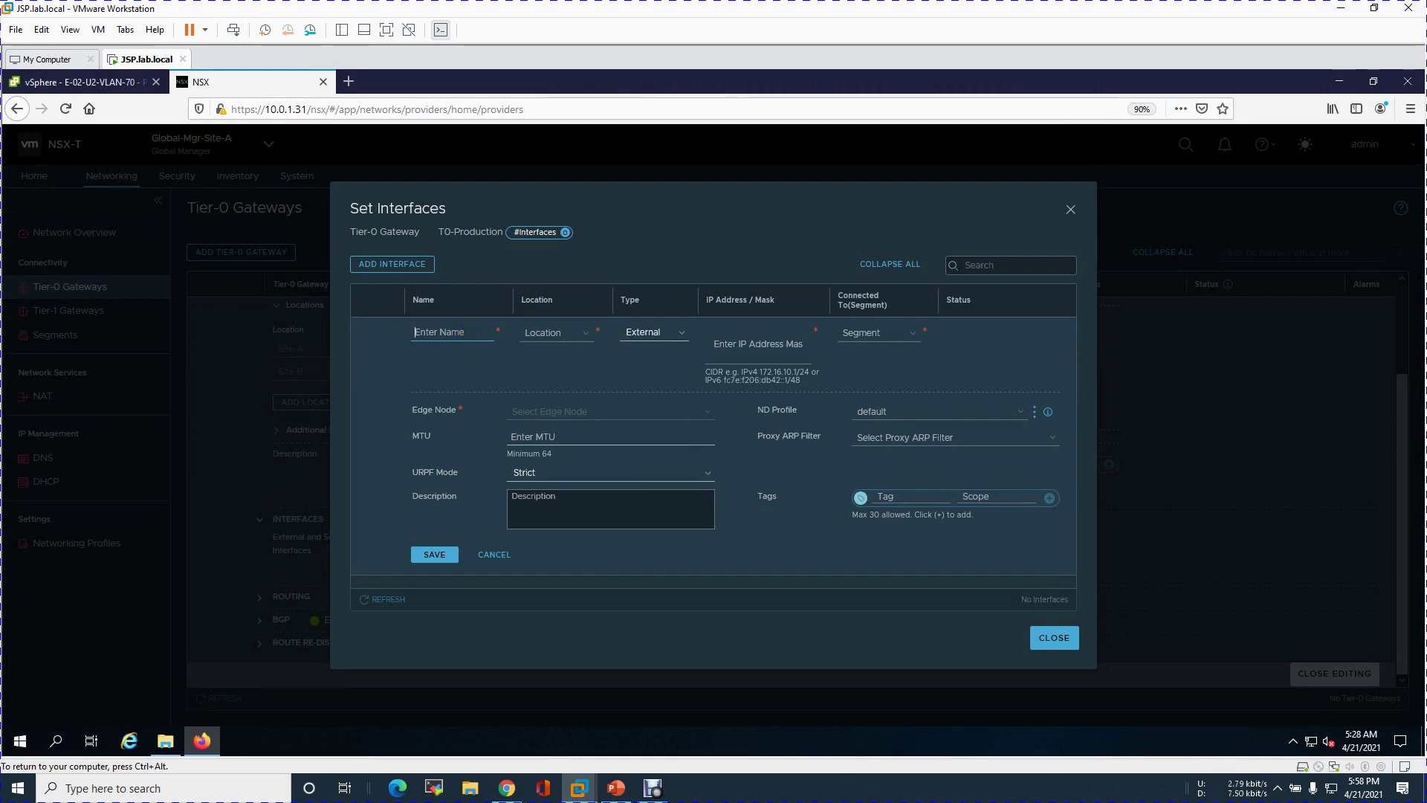
text(SA-U1)
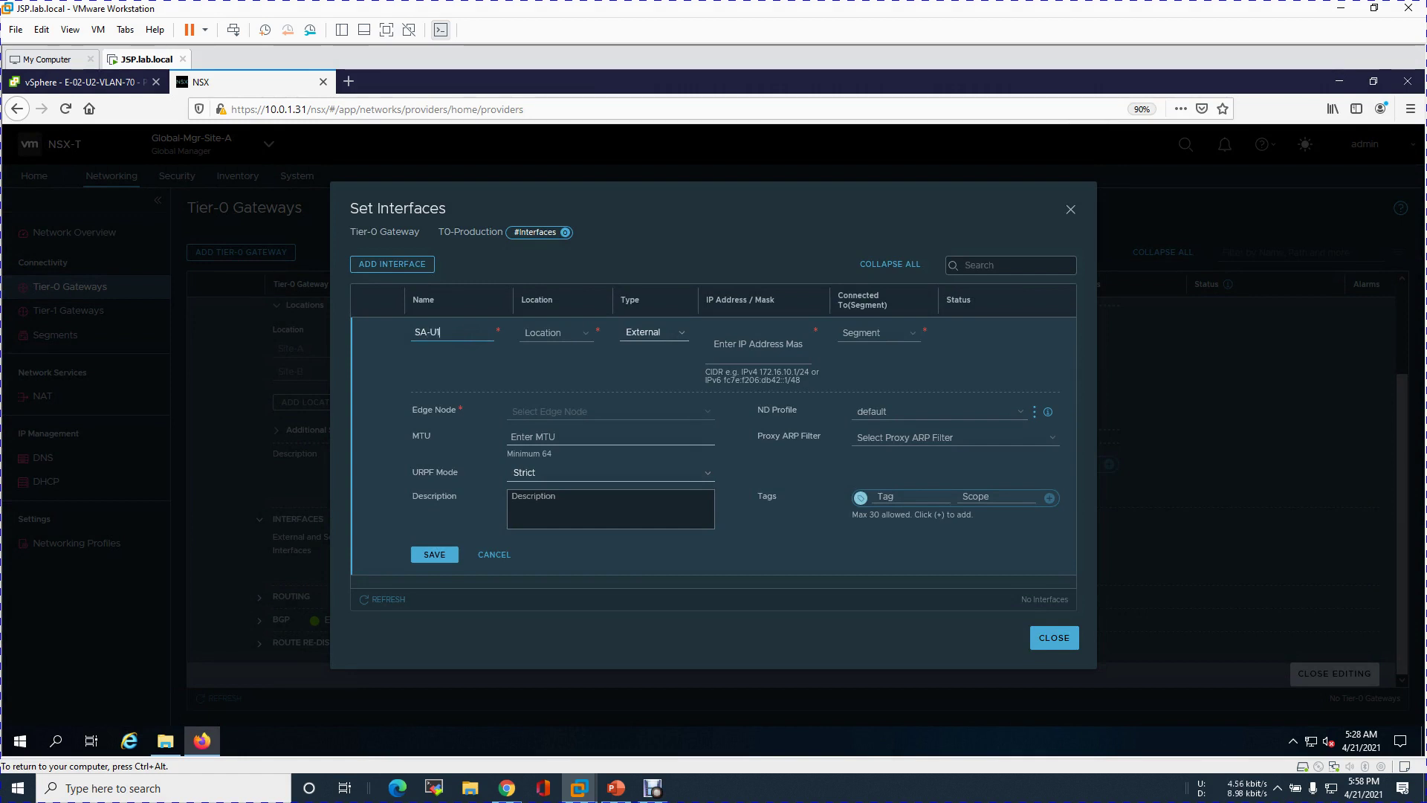
drag(457, 332, 394, 367)
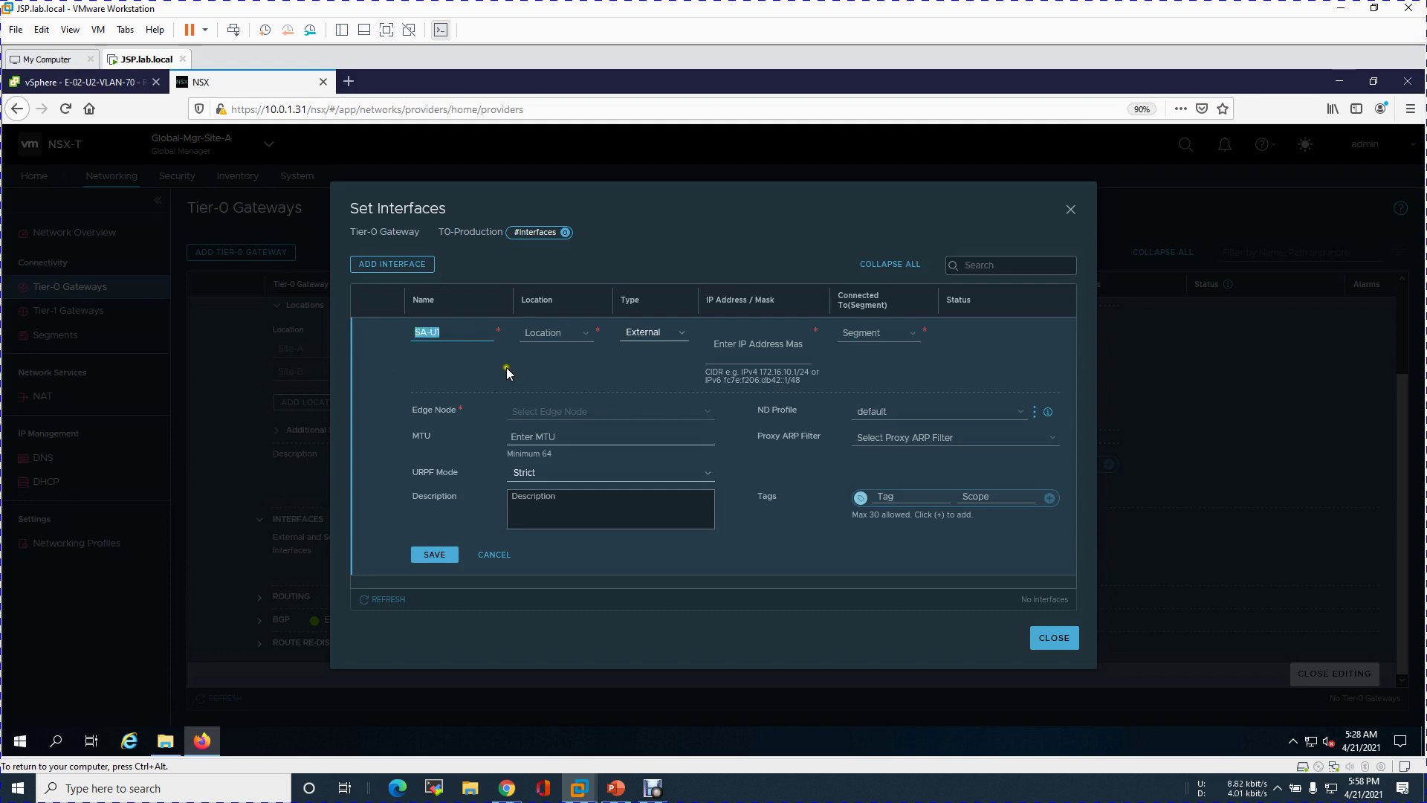
click(586, 336)
click(551, 352)
click(658, 366)
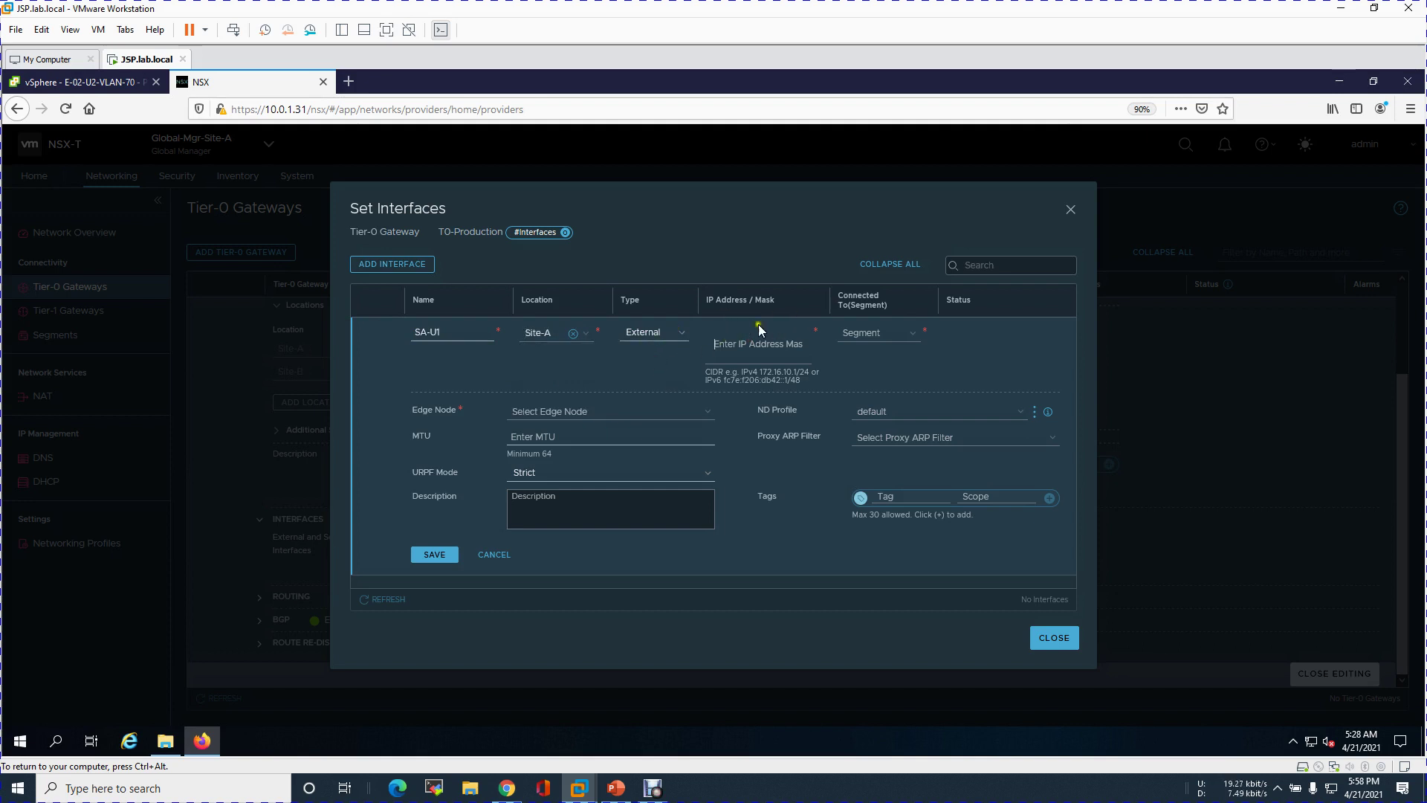
Step: Consult the PowerPoint topology diagram for EN01's Uplink-1 address and set SA-U1's IP address to 10.0.5.162/28
click(612, 787)
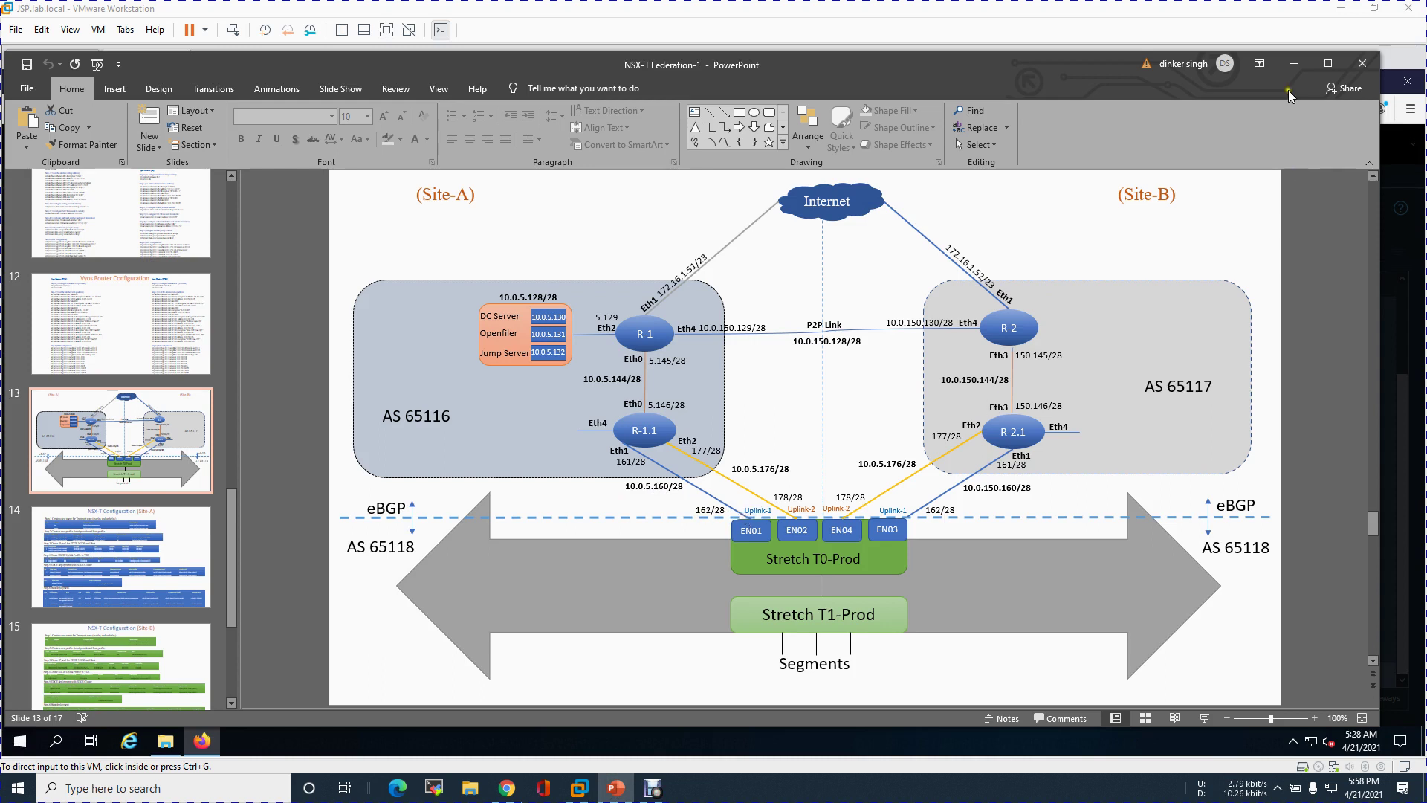
click(1293, 64)
click(750, 338)
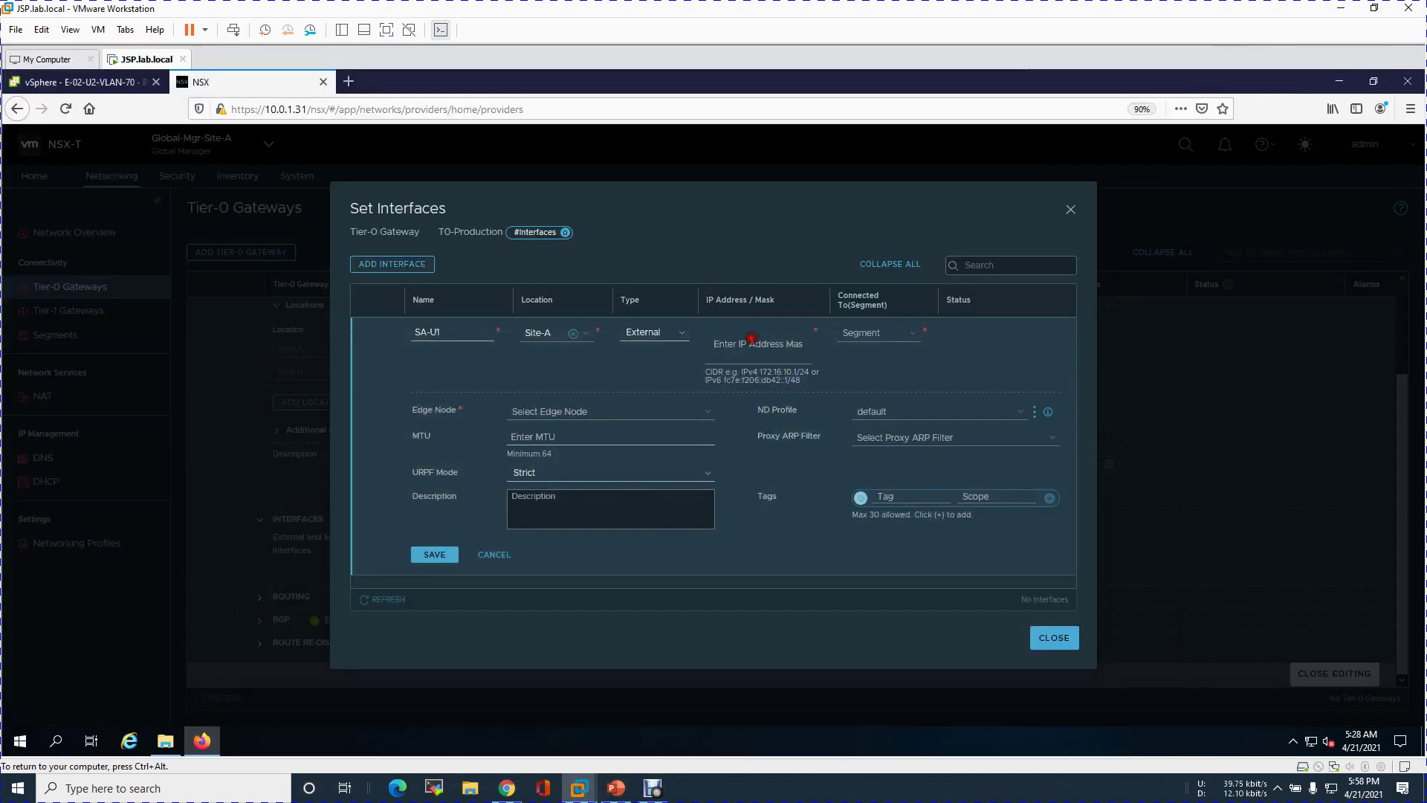
text(10.0.5.162/28)
Step: Connect interface SA-U1 to the segment E-01-U1-VLAN-60
click(906, 332)
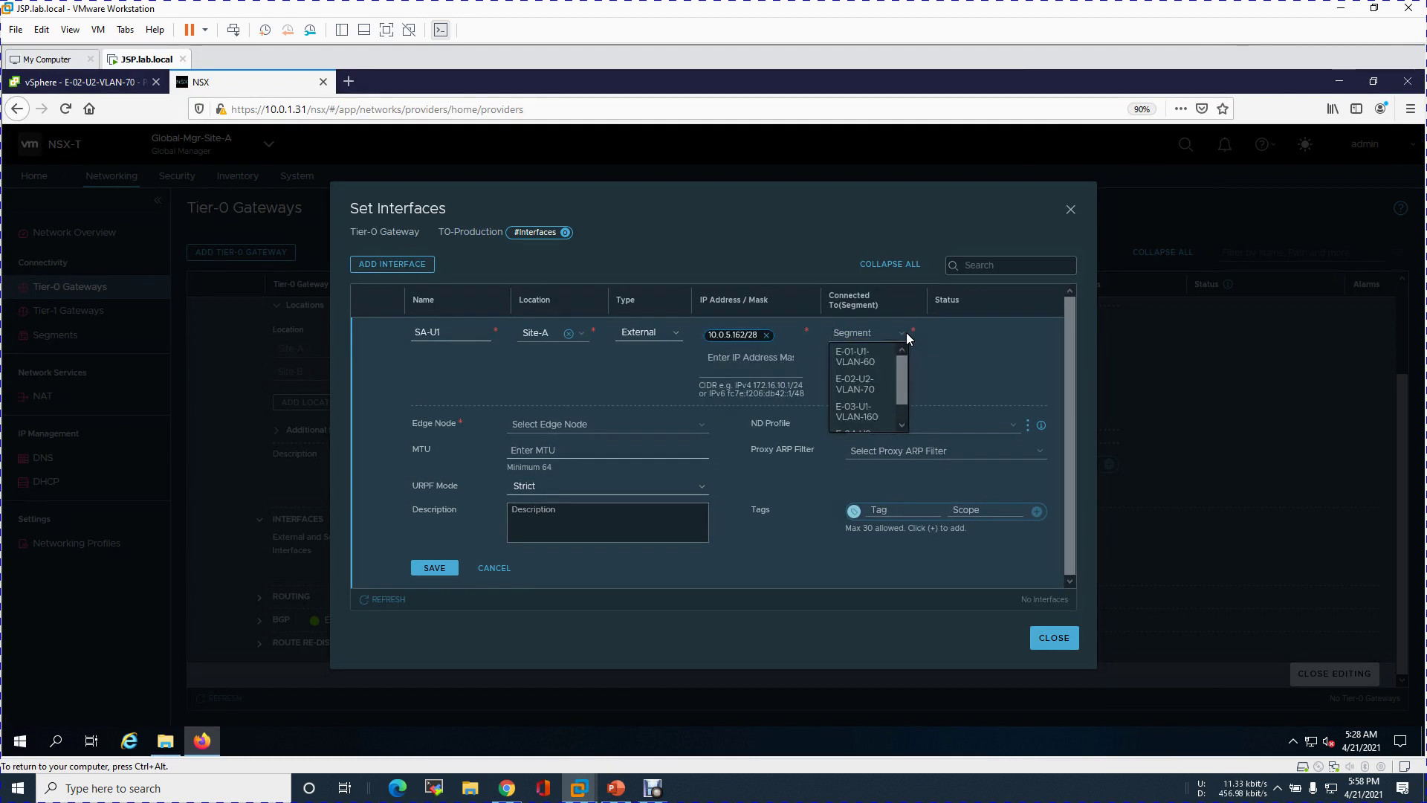
click(877, 368)
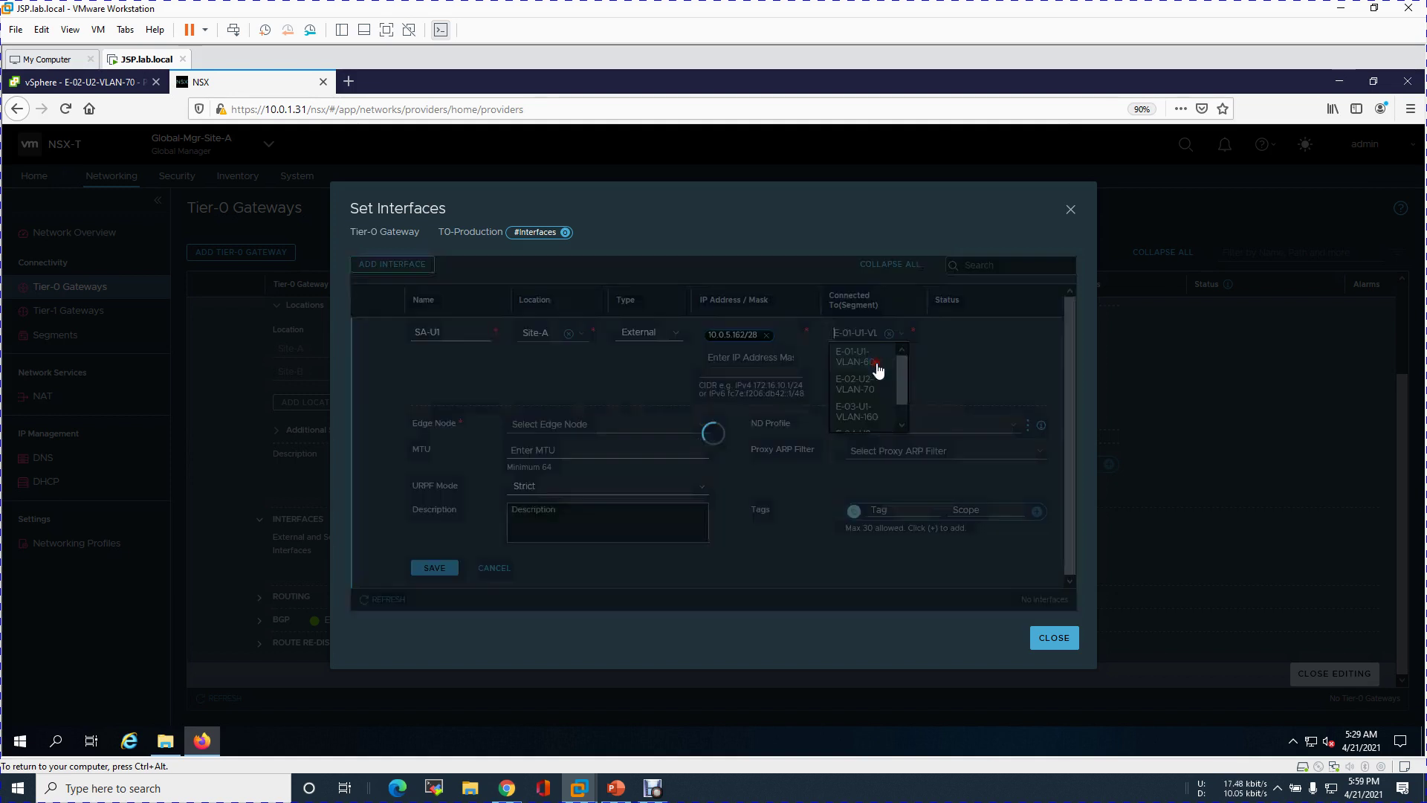
click(996, 357)
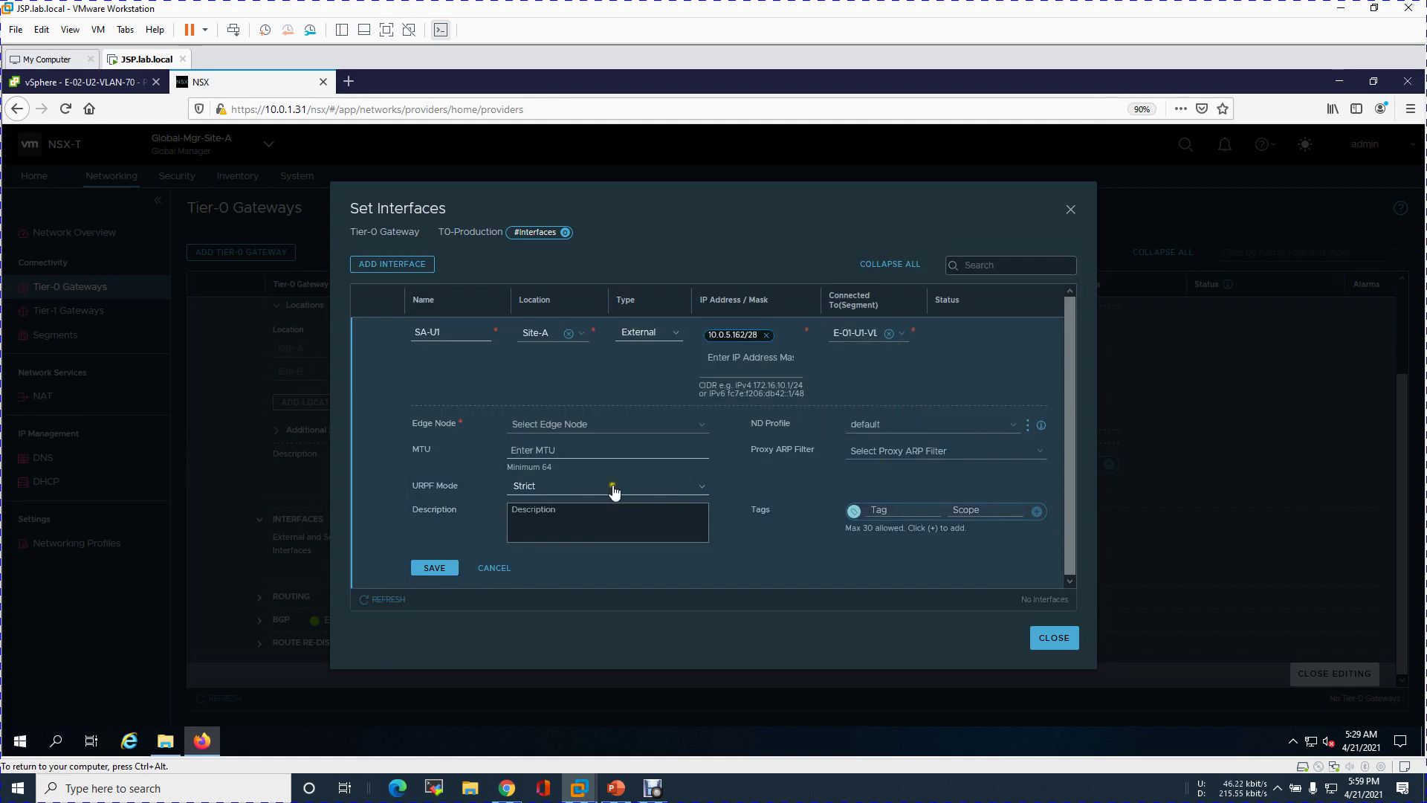
Step: Assign edge node edgep01.lab.local to SA-U1, and save the interface with a check of its status
click(700, 425)
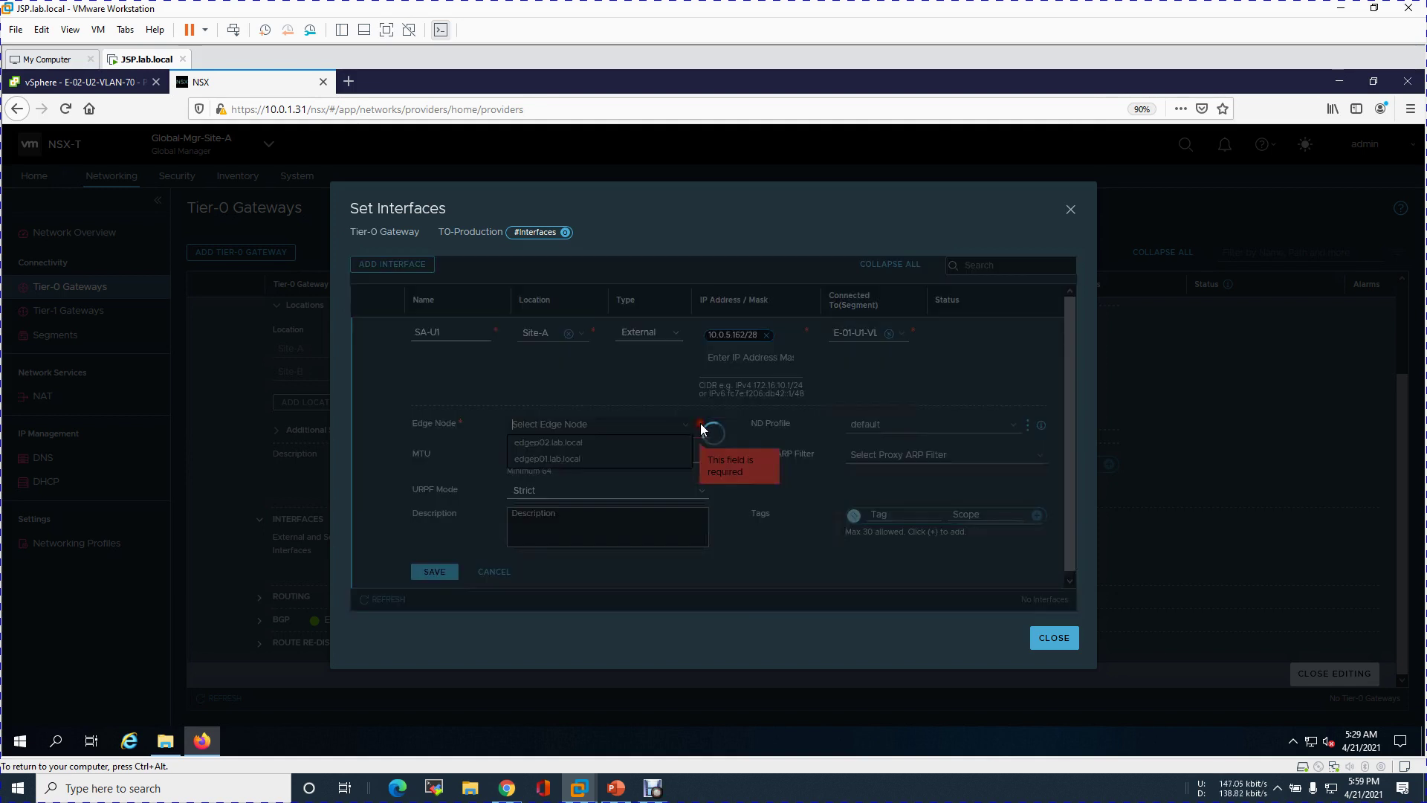
click(549, 458)
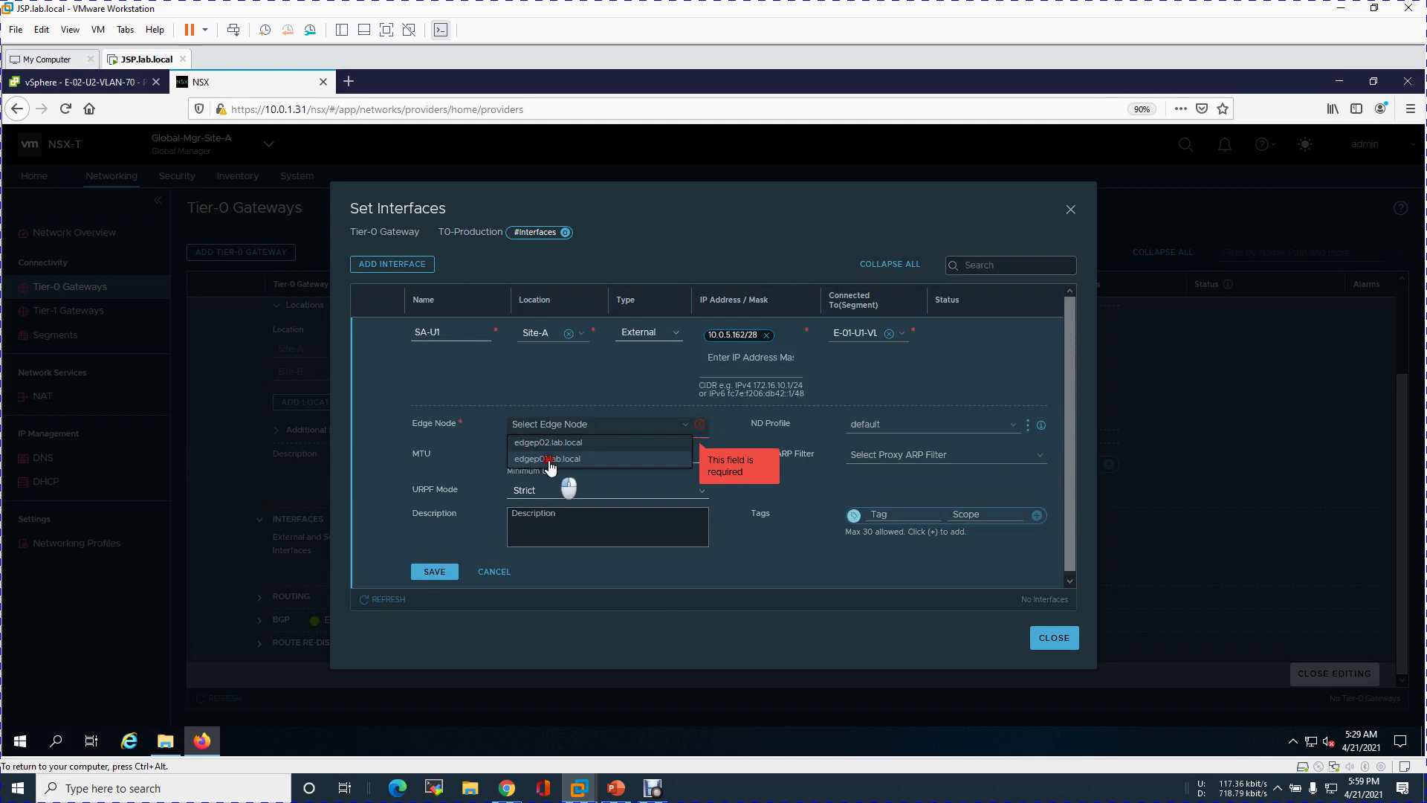
click(412, 388)
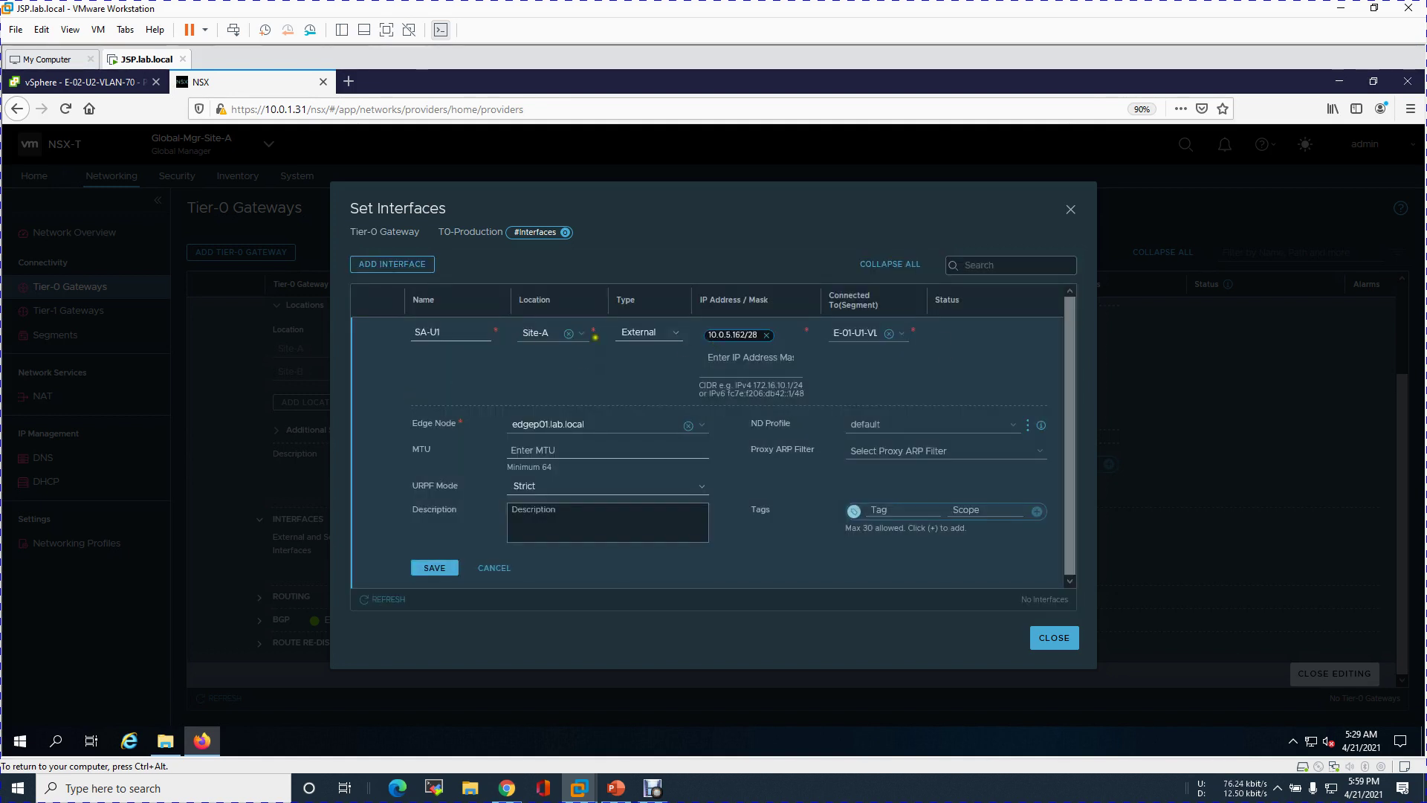
click(445, 569)
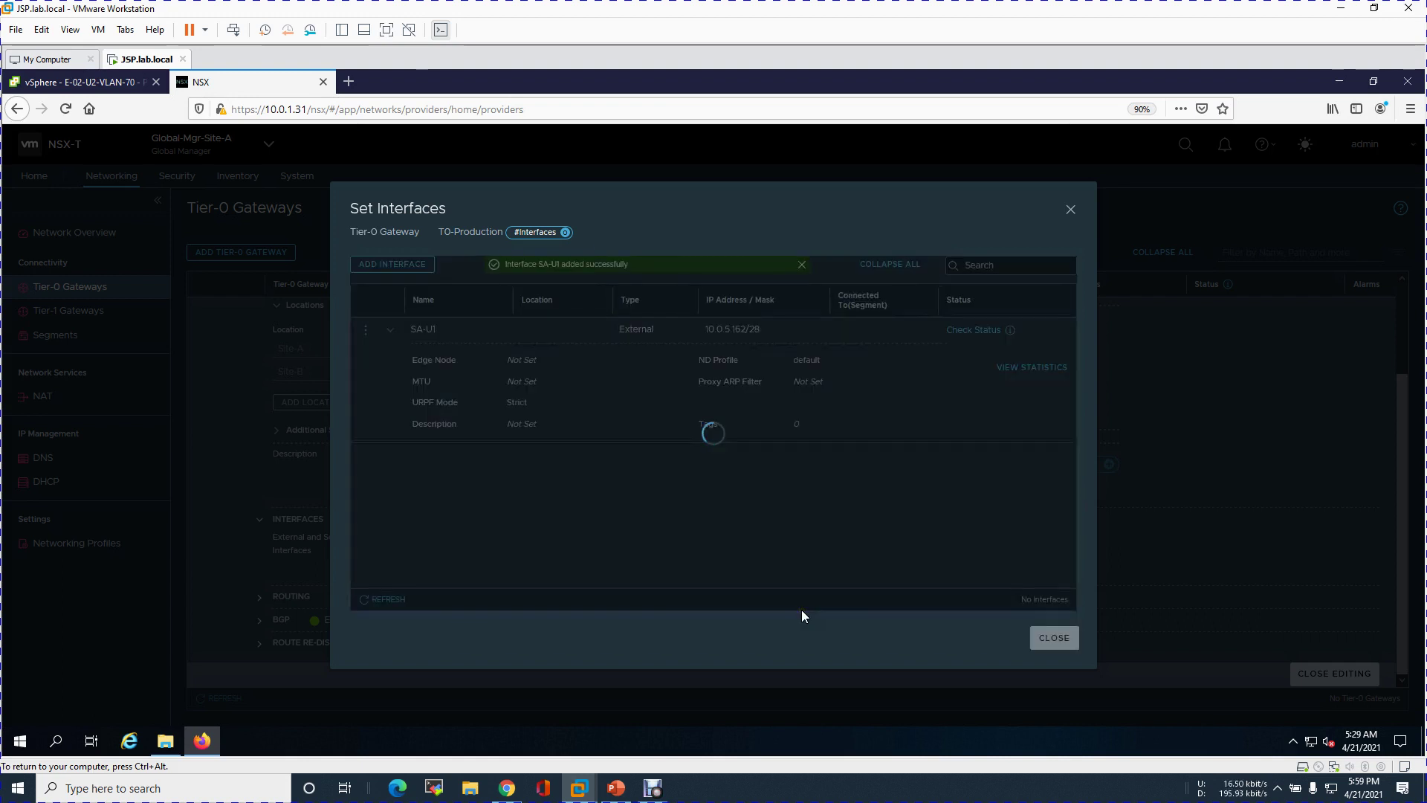
click(990, 331)
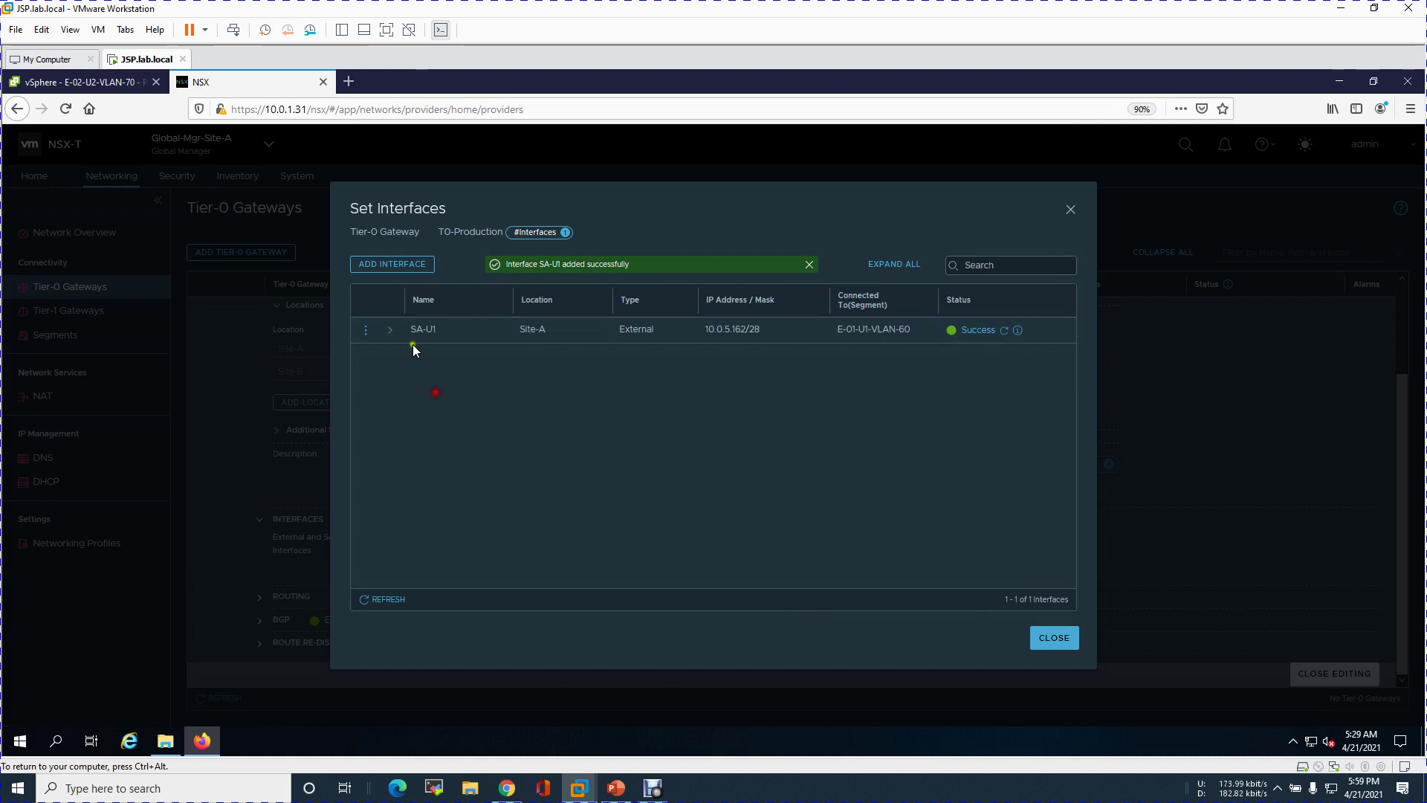
Step: Start another external interface on T0-Production, name it SA-U2 and set its location to Site-B
click(405, 264)
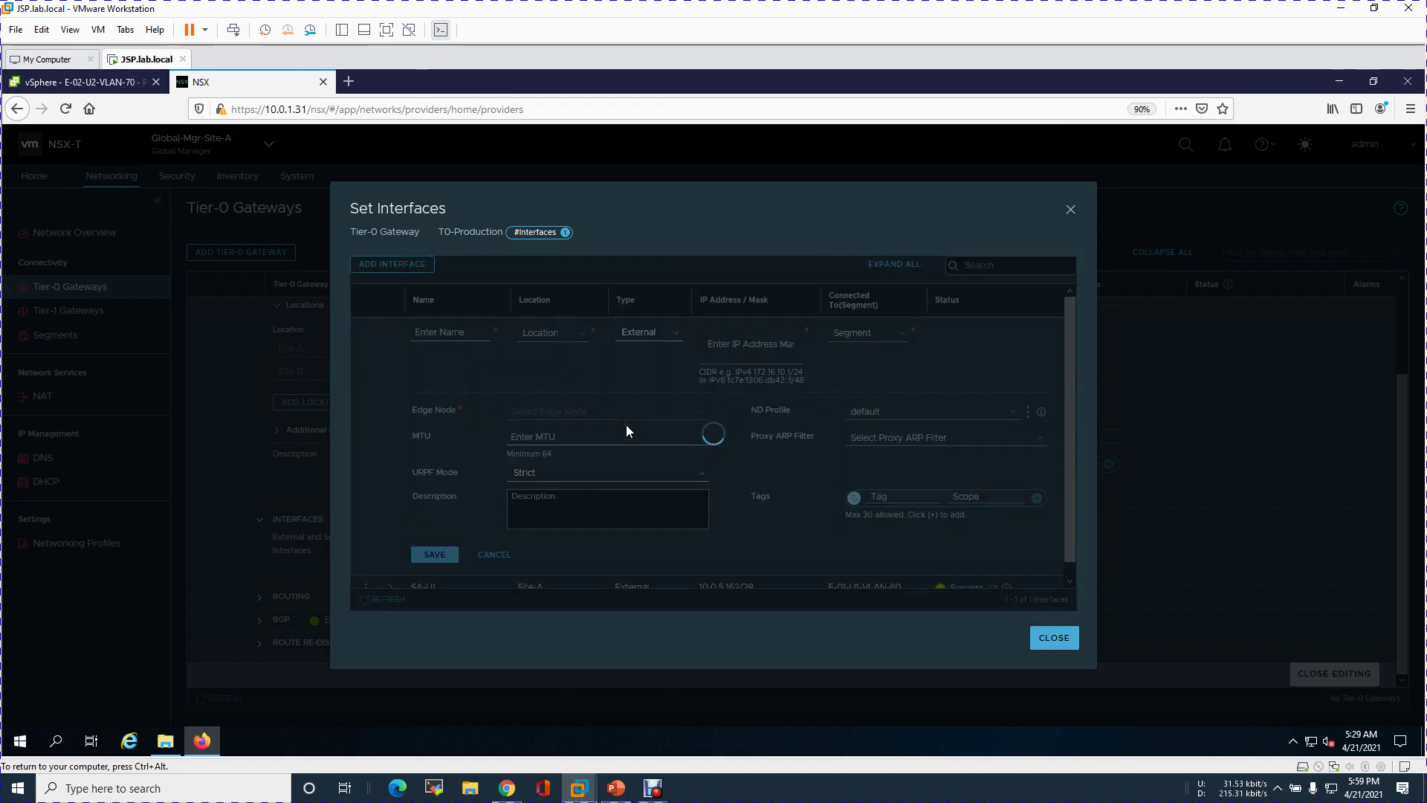
click(449, 331)
text(SA-U1)
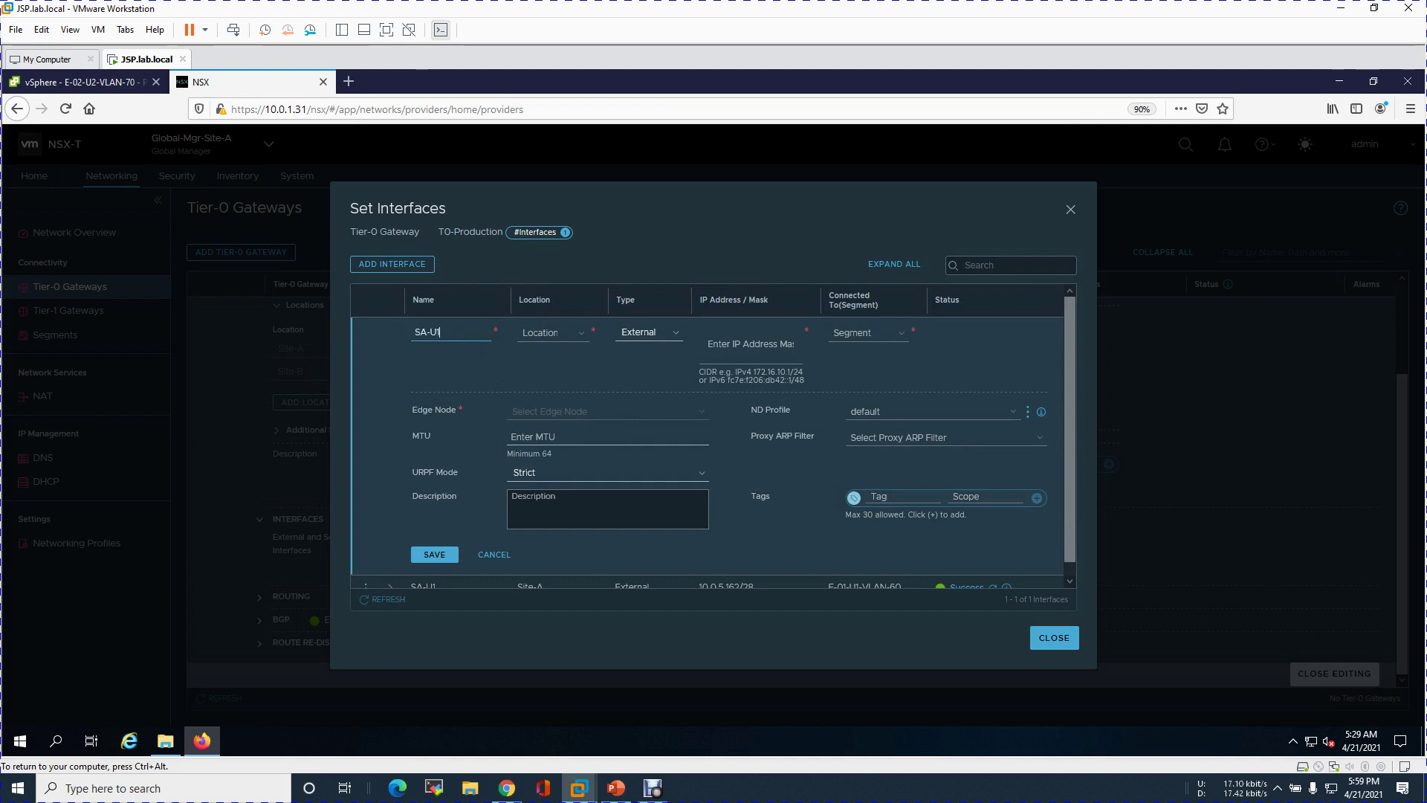
key(BackSpace)
text(2)
click(550, 332)
click(548, 369)
Step: Set SA-U2's IP address to 10.0.5.178/28, consulting EN02's Uplink-2 address in the PowerPoint topology diagram
click(743, 338)
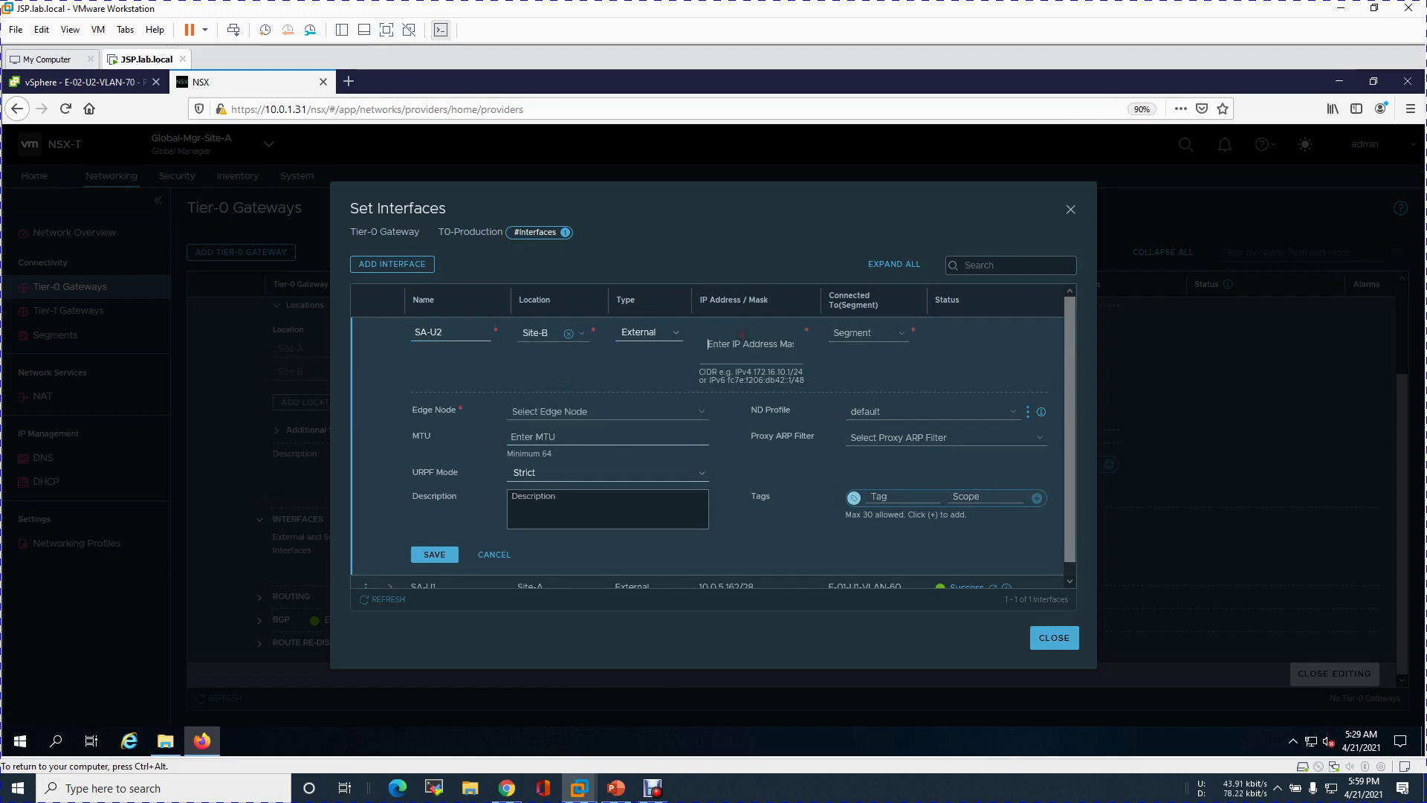
text(10.0.5.)
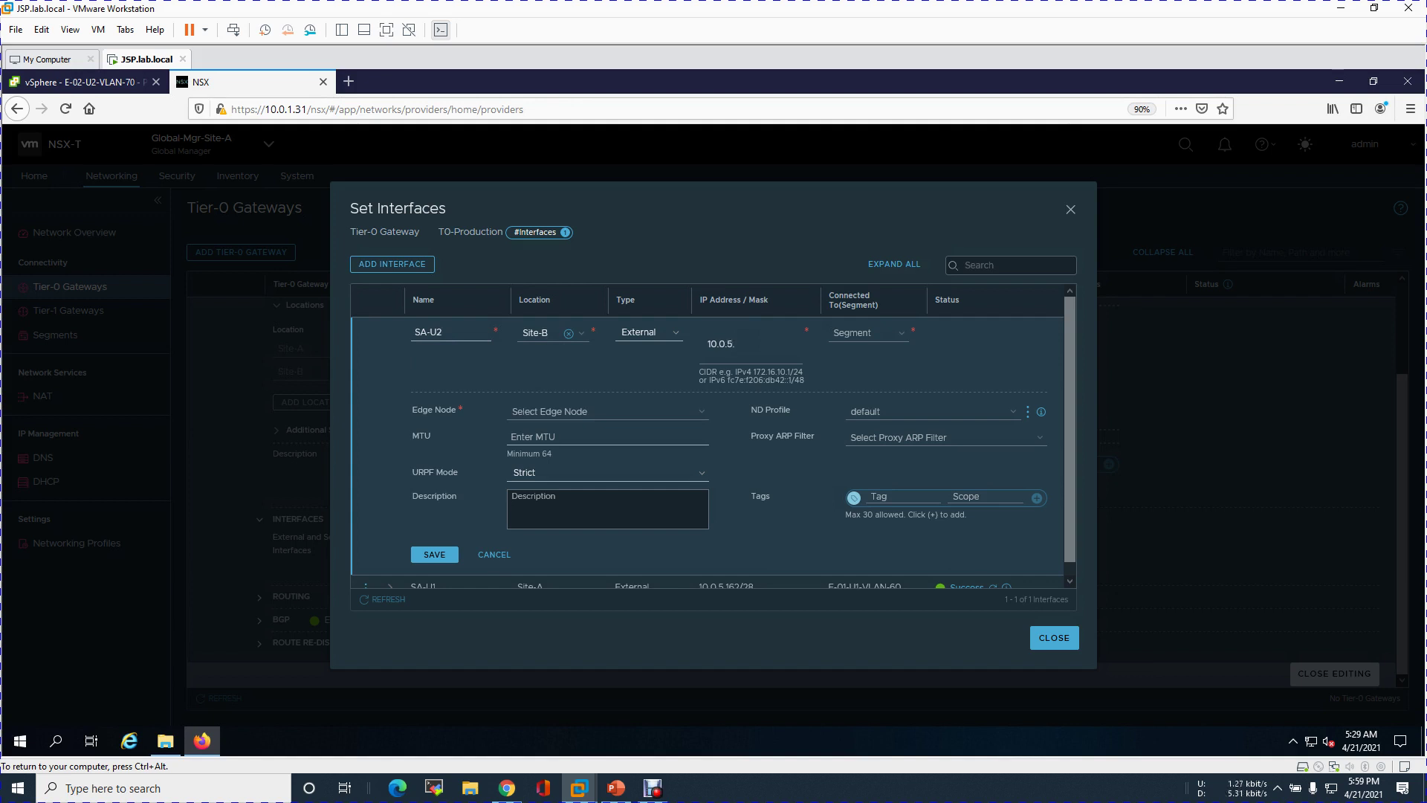
key(ctrl+alt)
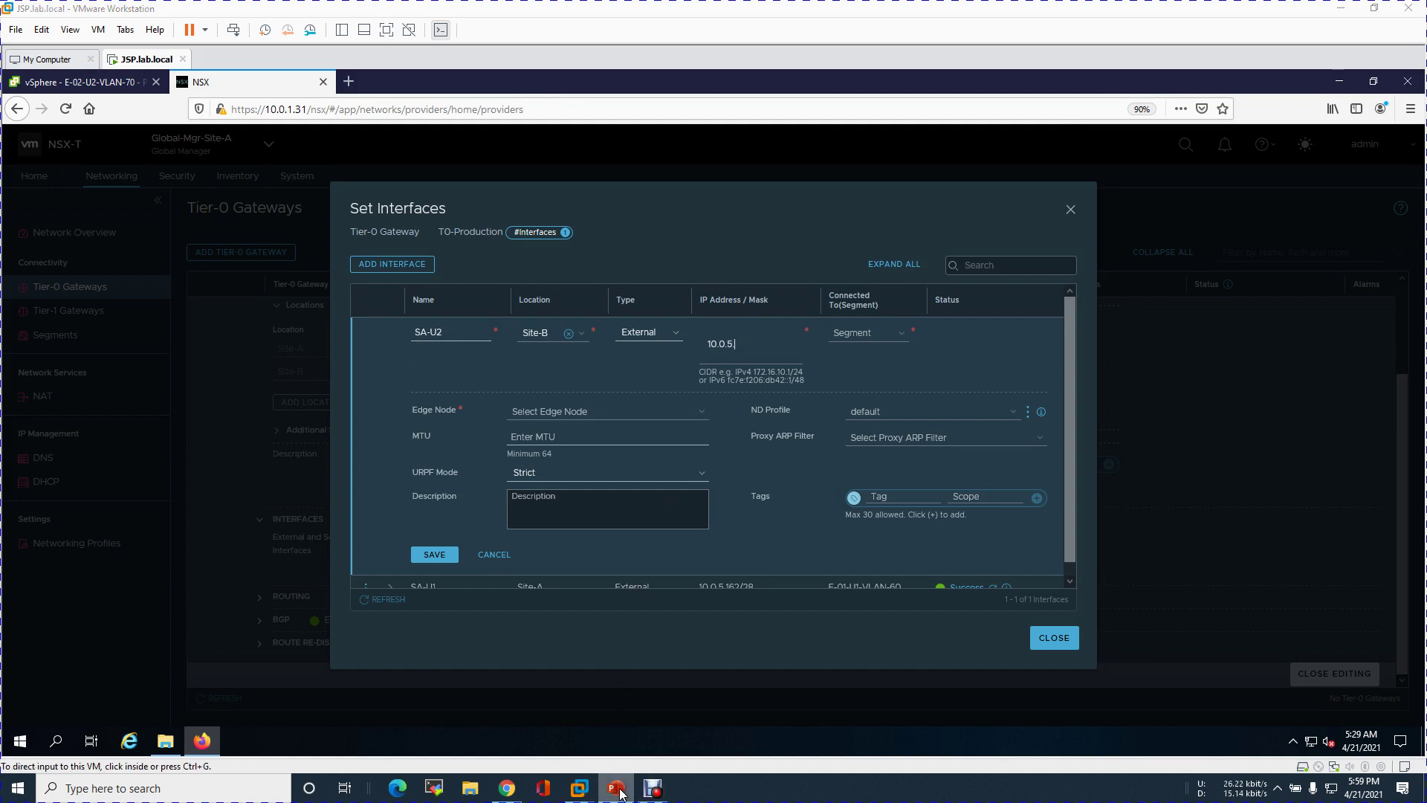
click(616, 787)
click(778, 502)
click(778, 503)
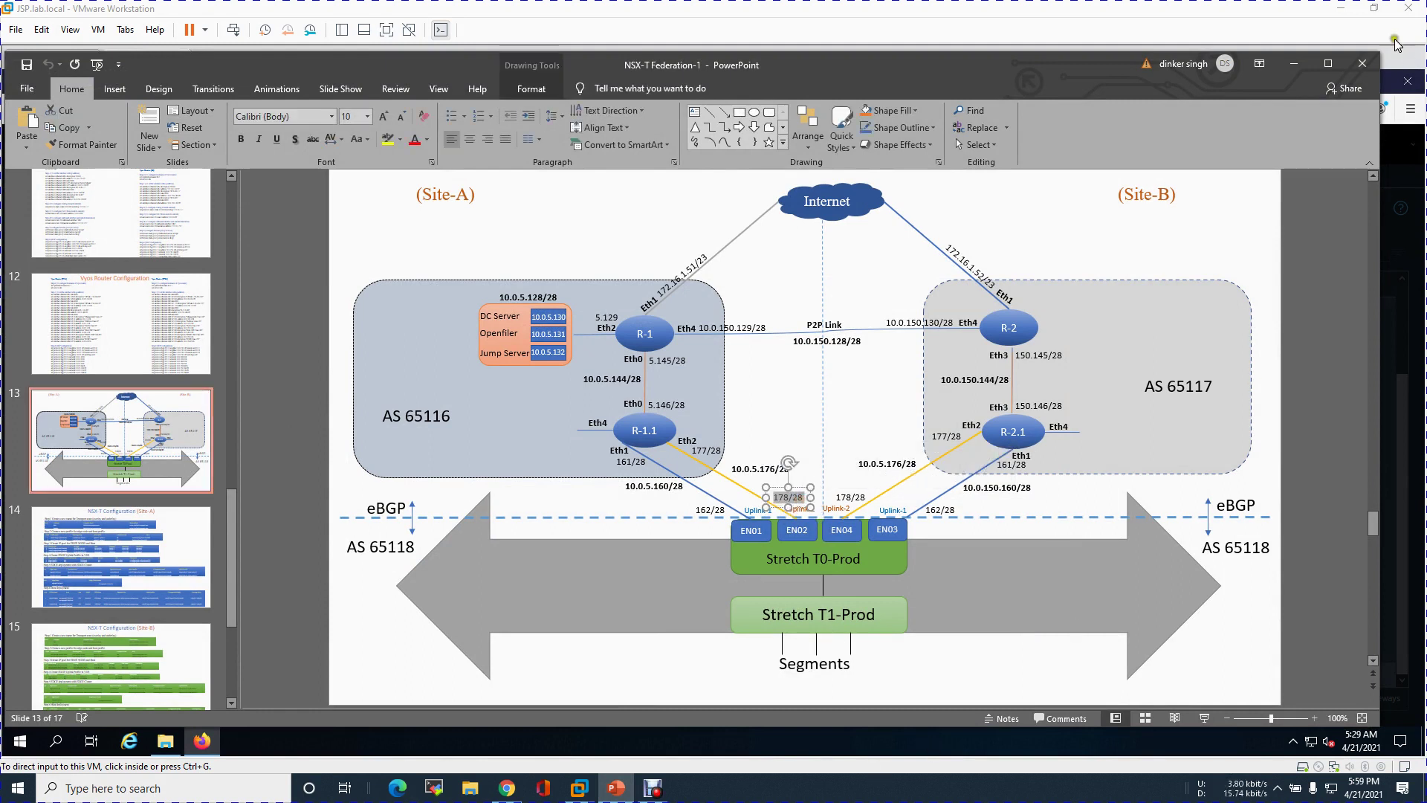
click(1294, 63)
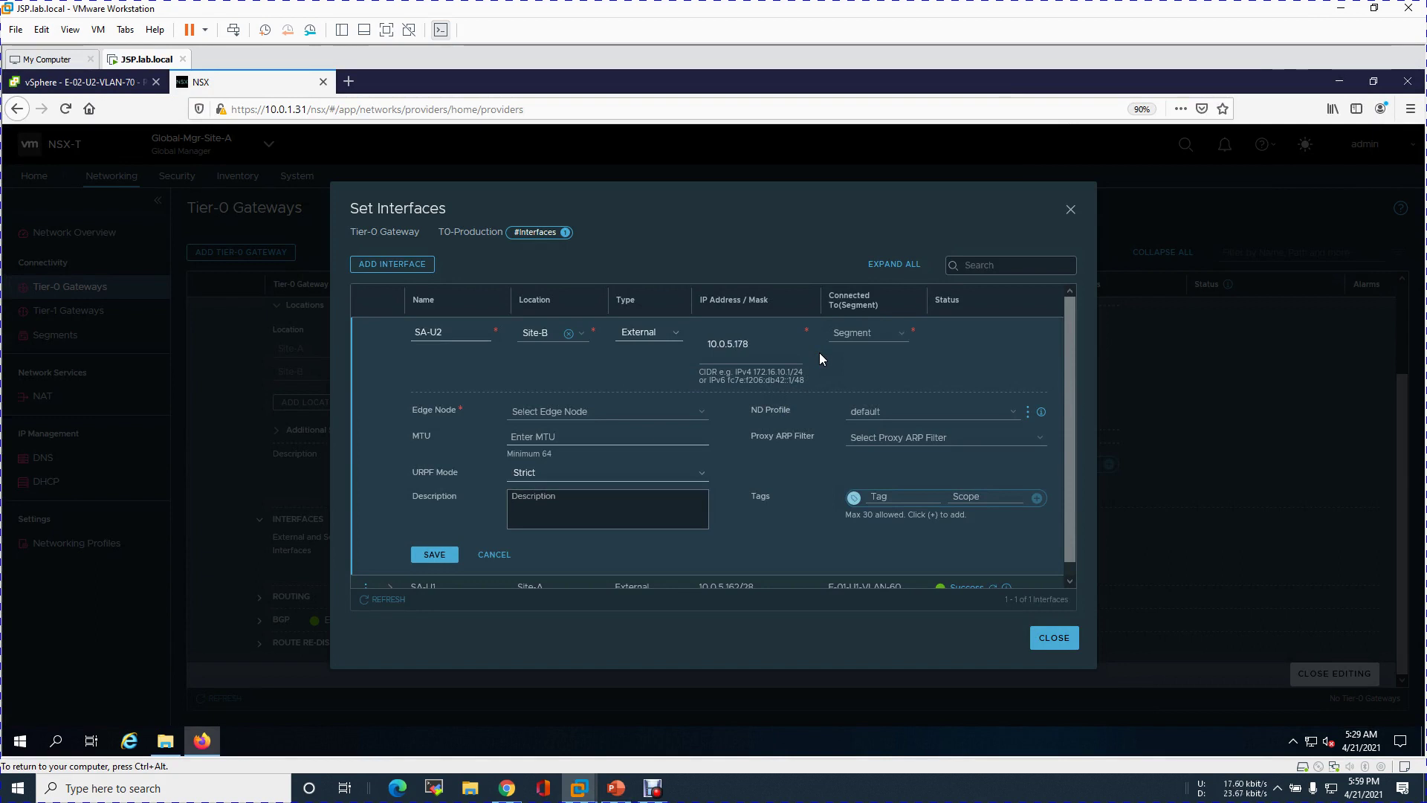
text(/28)
key(Return)
Step: Connect interface SA-U2 to the segment E-02-U2-VLAN-70
click(889, 332)
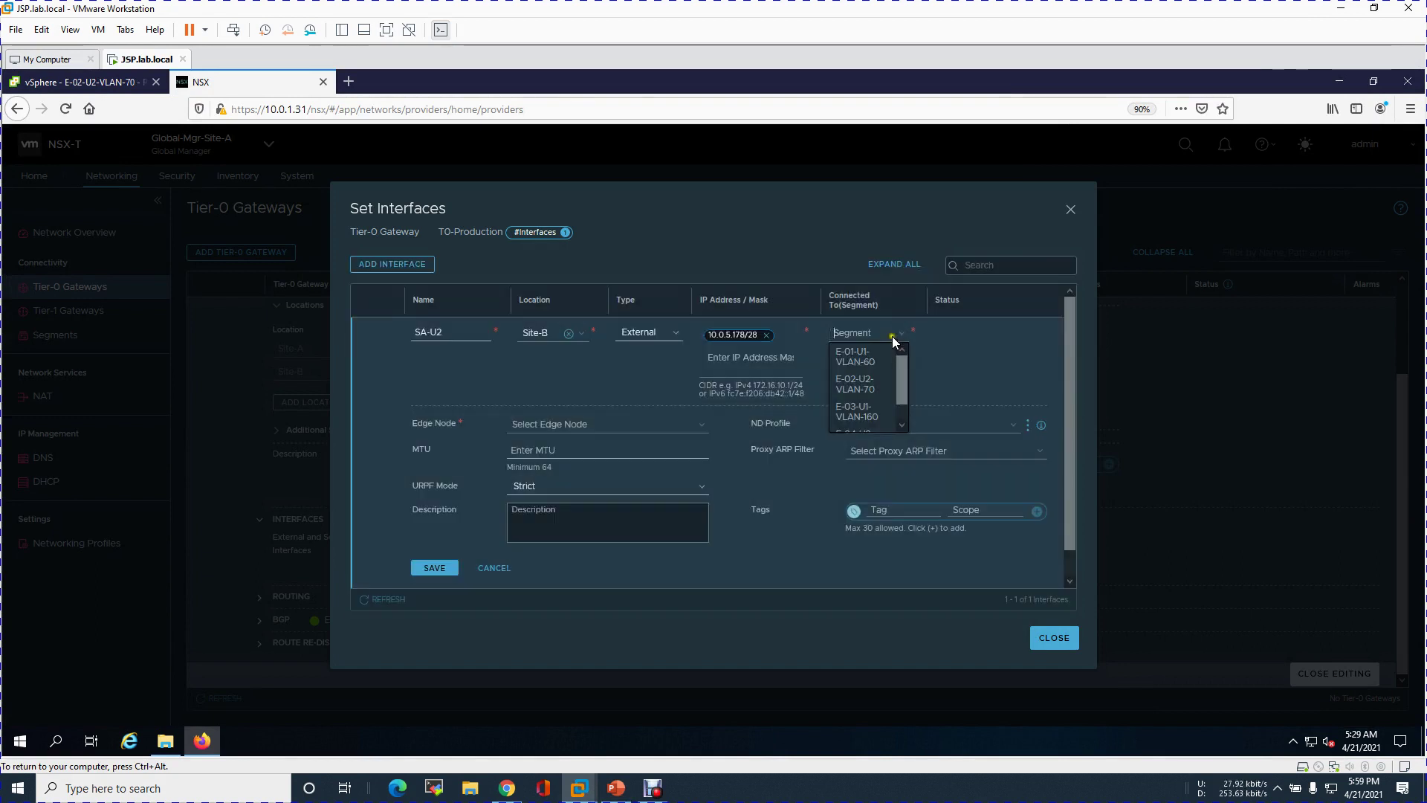
click(879, 384)
click(988, 364)
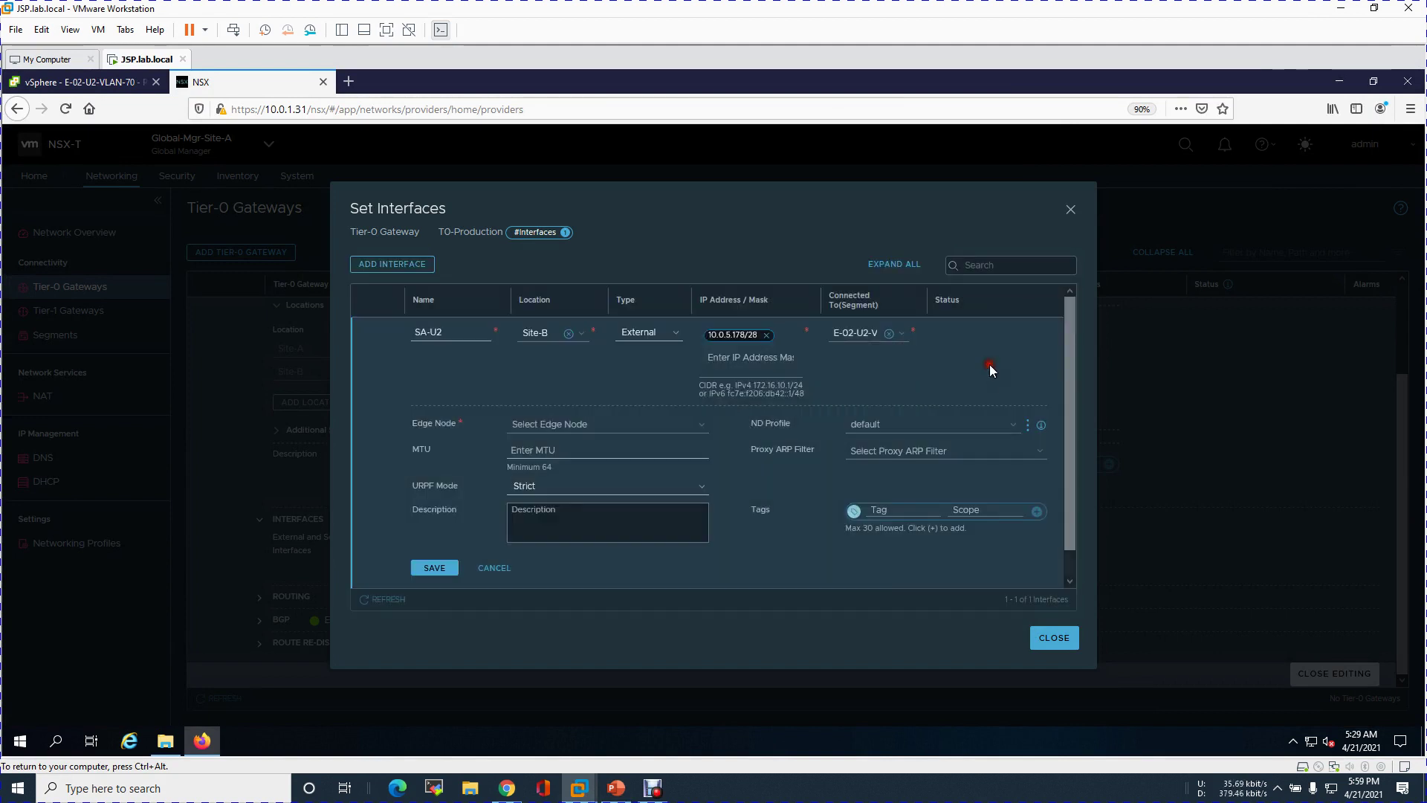
Step: Change SA-U2's location to Site-A and assign it the edge node edgep02.lab.local
click(703, 426)
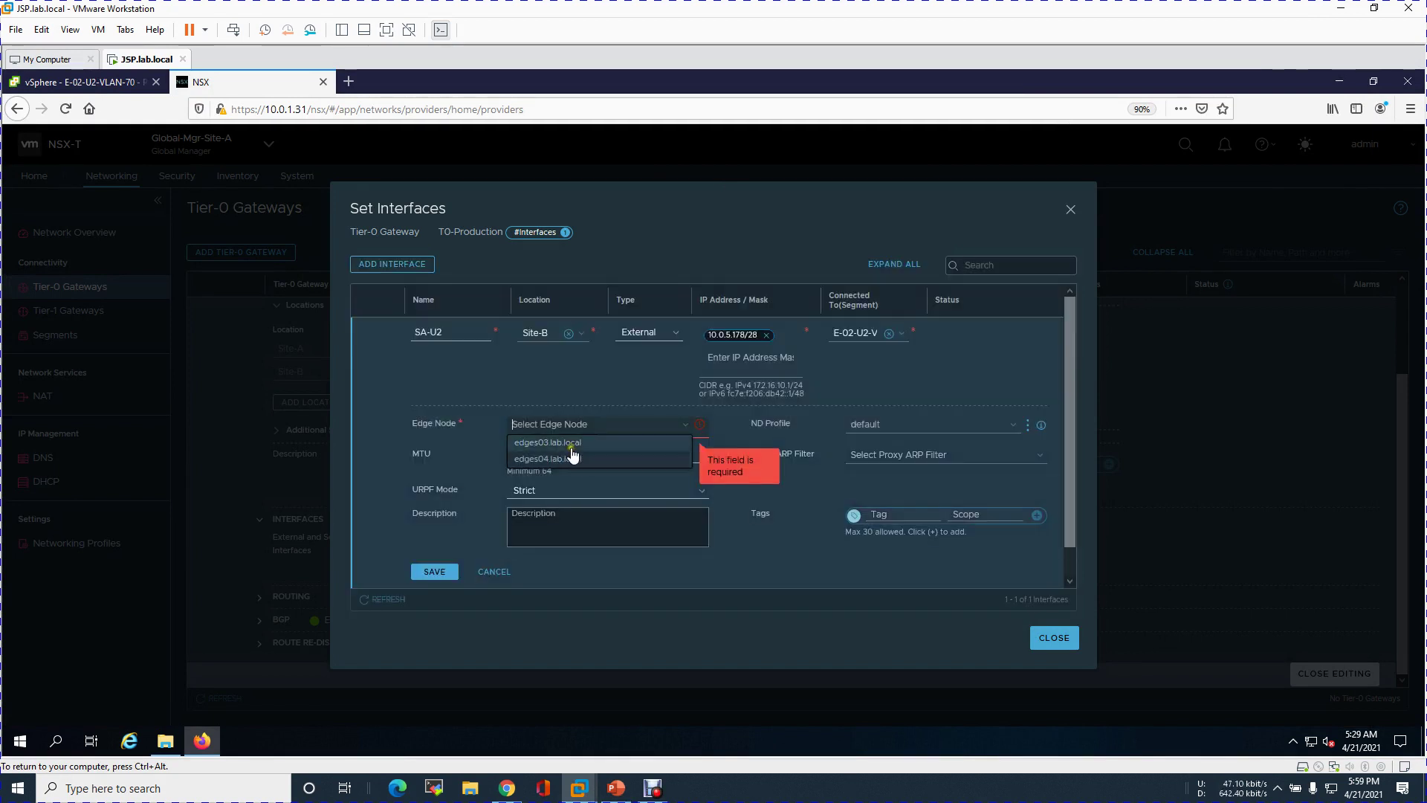
click(571, 368)
click(581, 332)
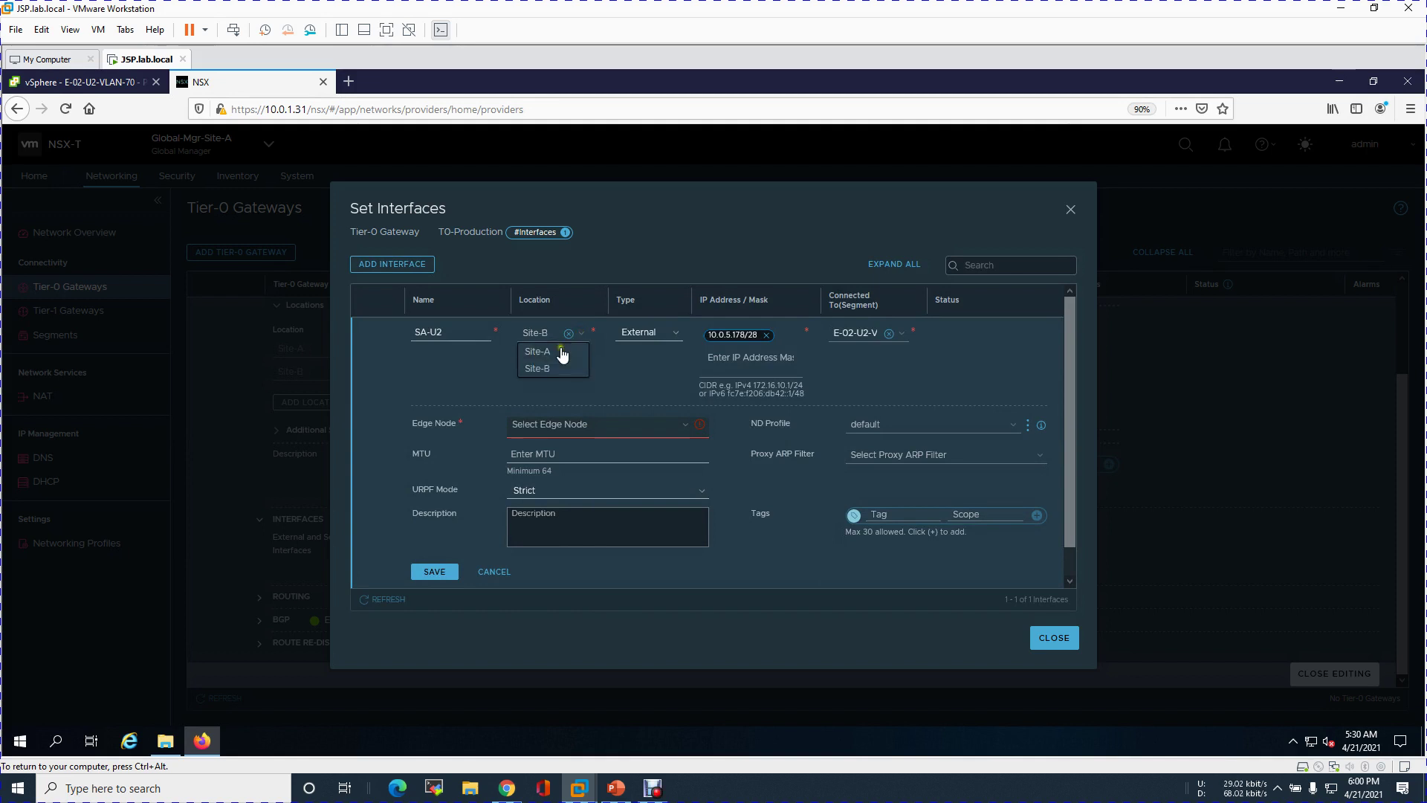
click(561, 352)
click(685, 426)
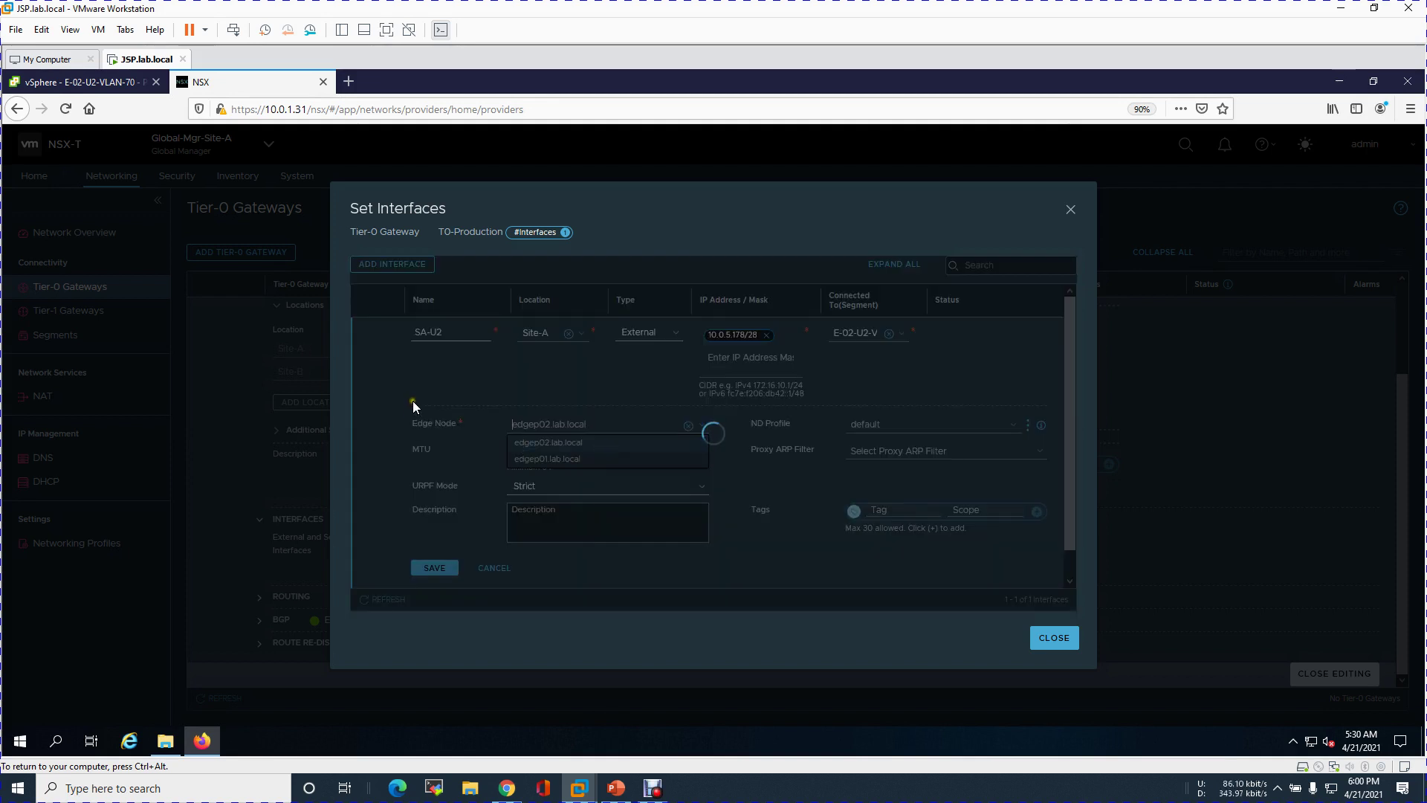
click(383, 458)
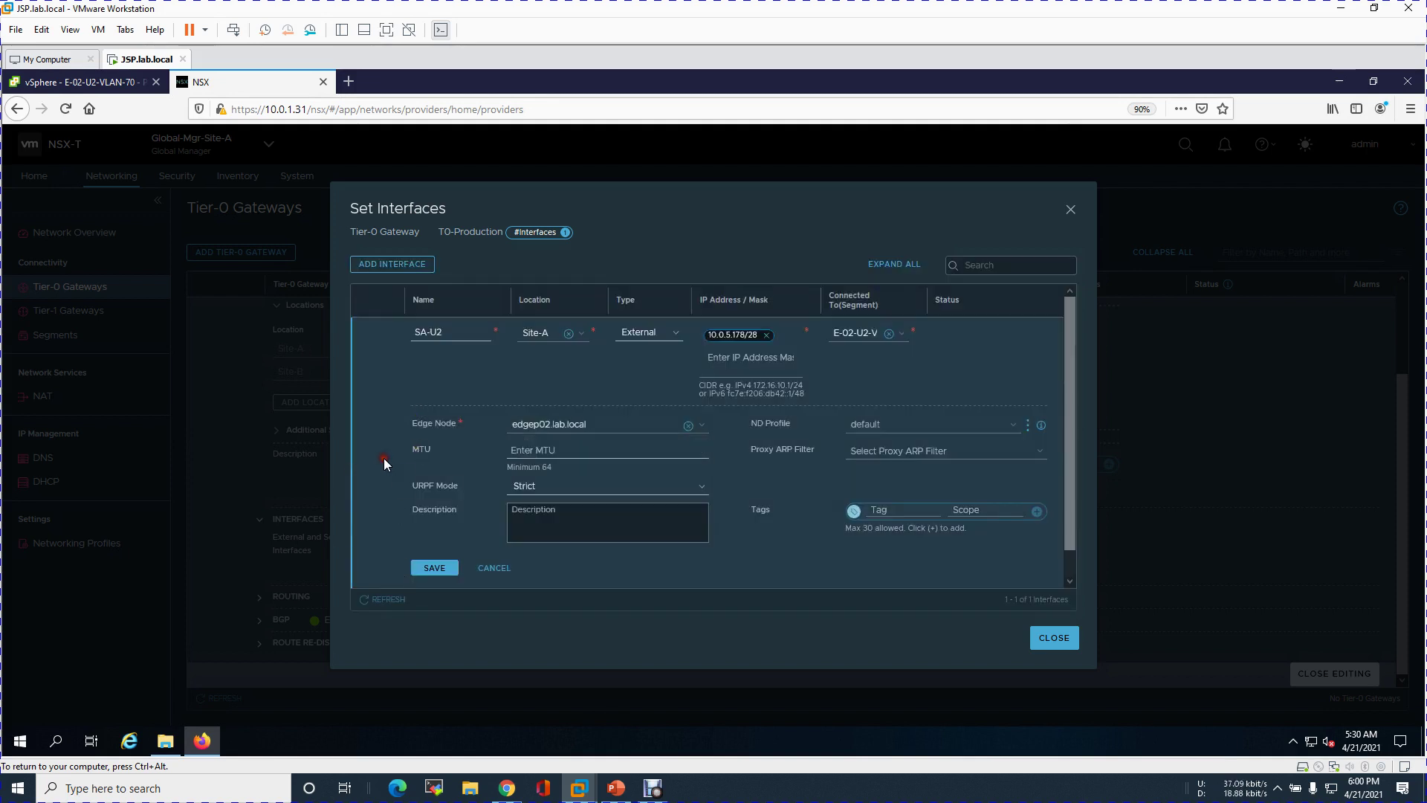
Step: Save interface SA-U2 and check its status in the interface list
click(434, 568)
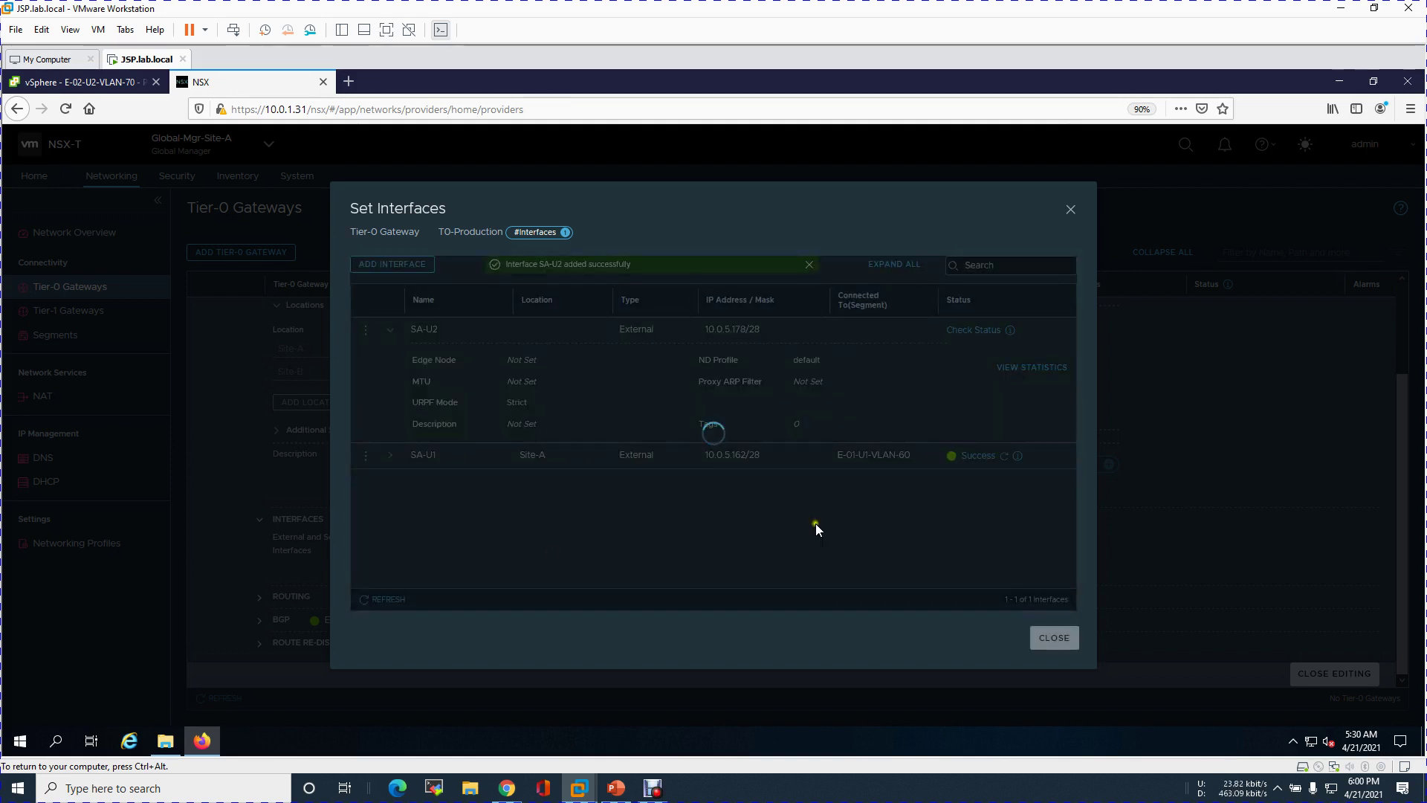
click(978, 329)
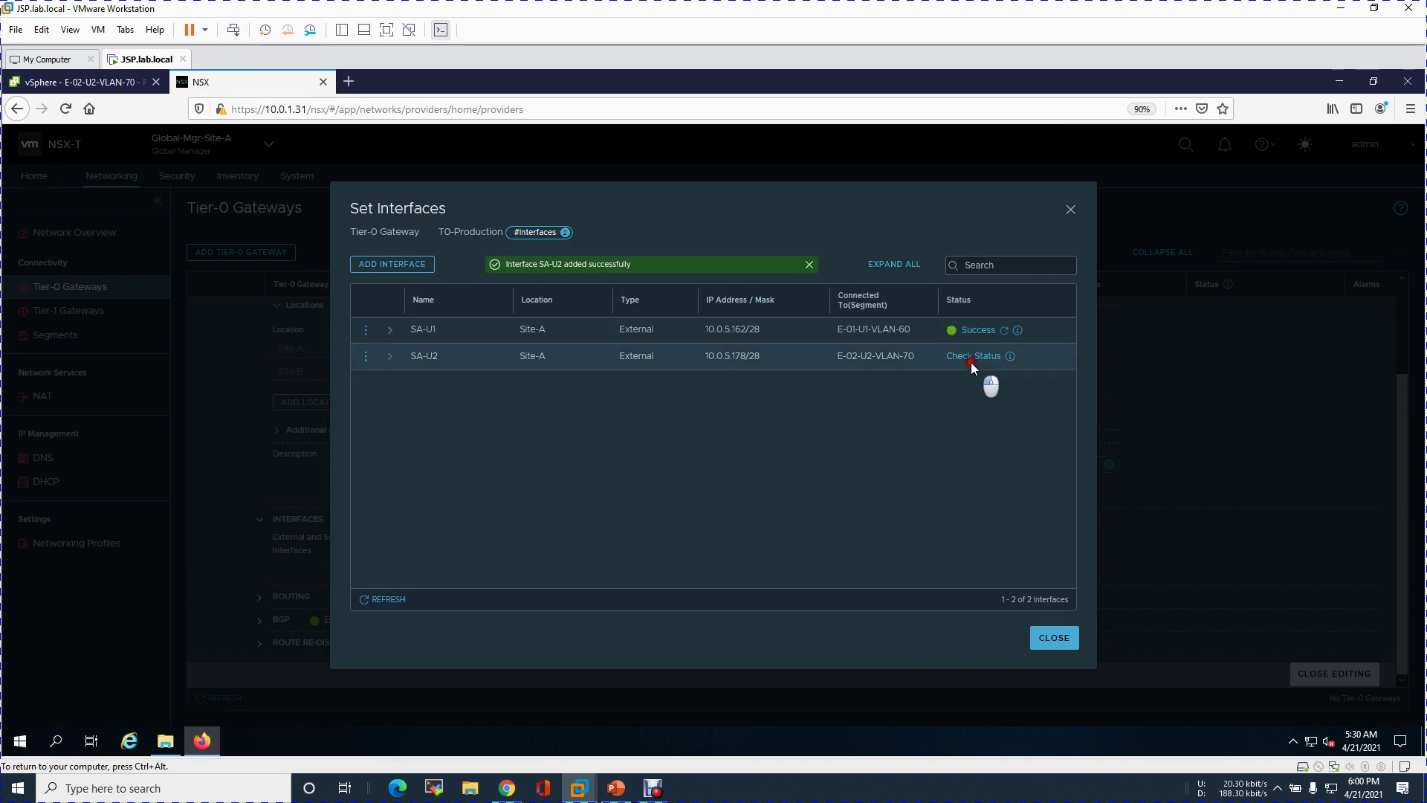
click(972, 359)
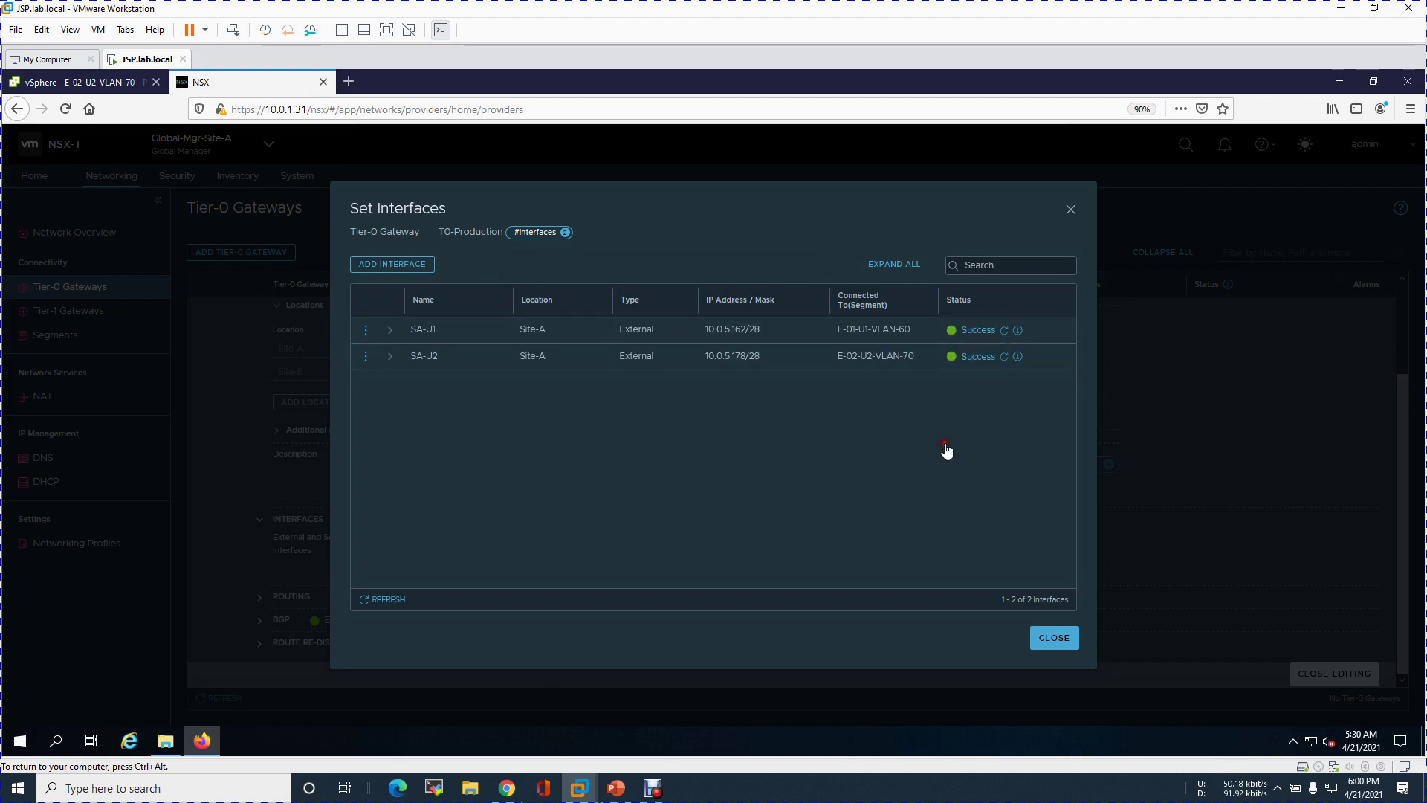
Step: Start a third external interface on T0-Production, name it SB-U1 and set its location to Site-B
click(413, 268)
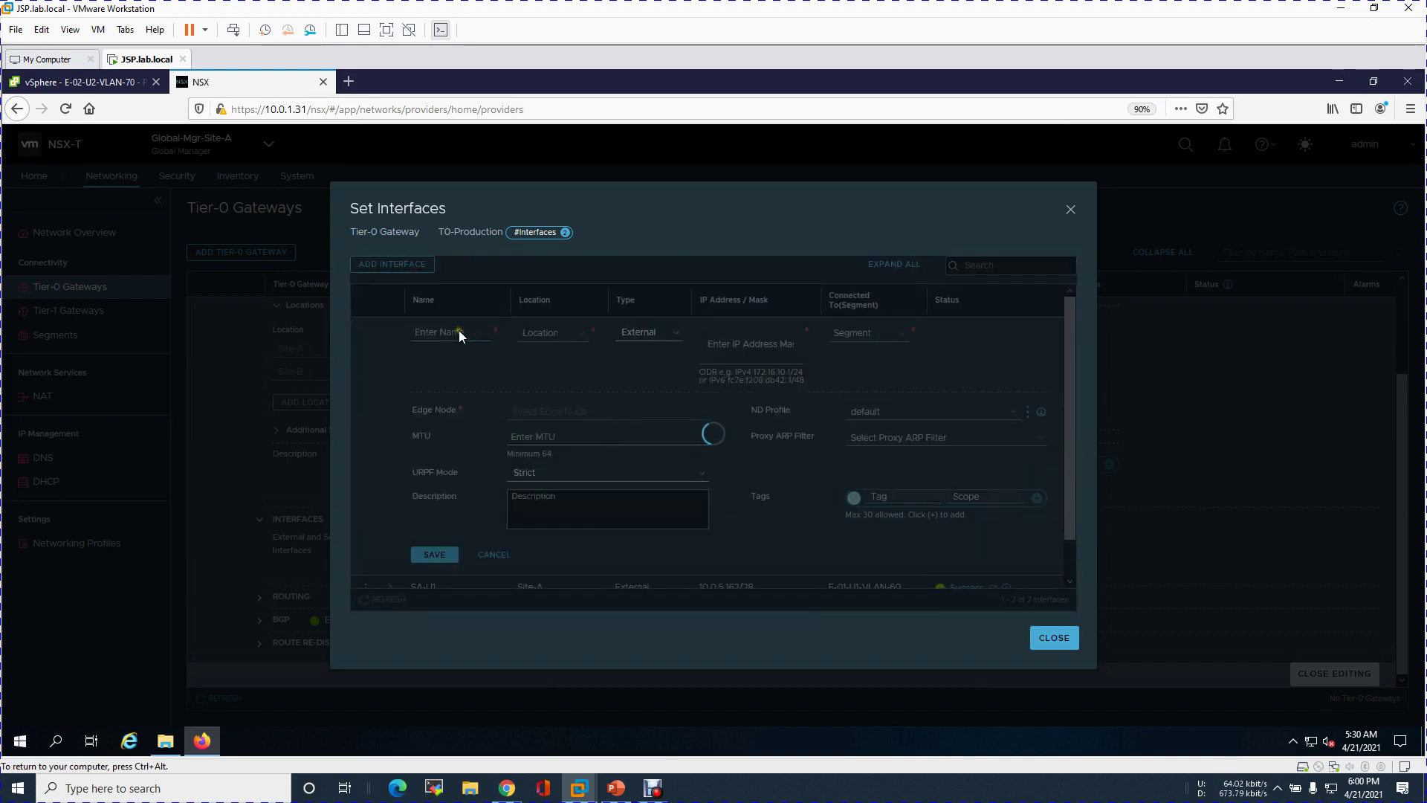
click(458, 332)
text(SA-U1)
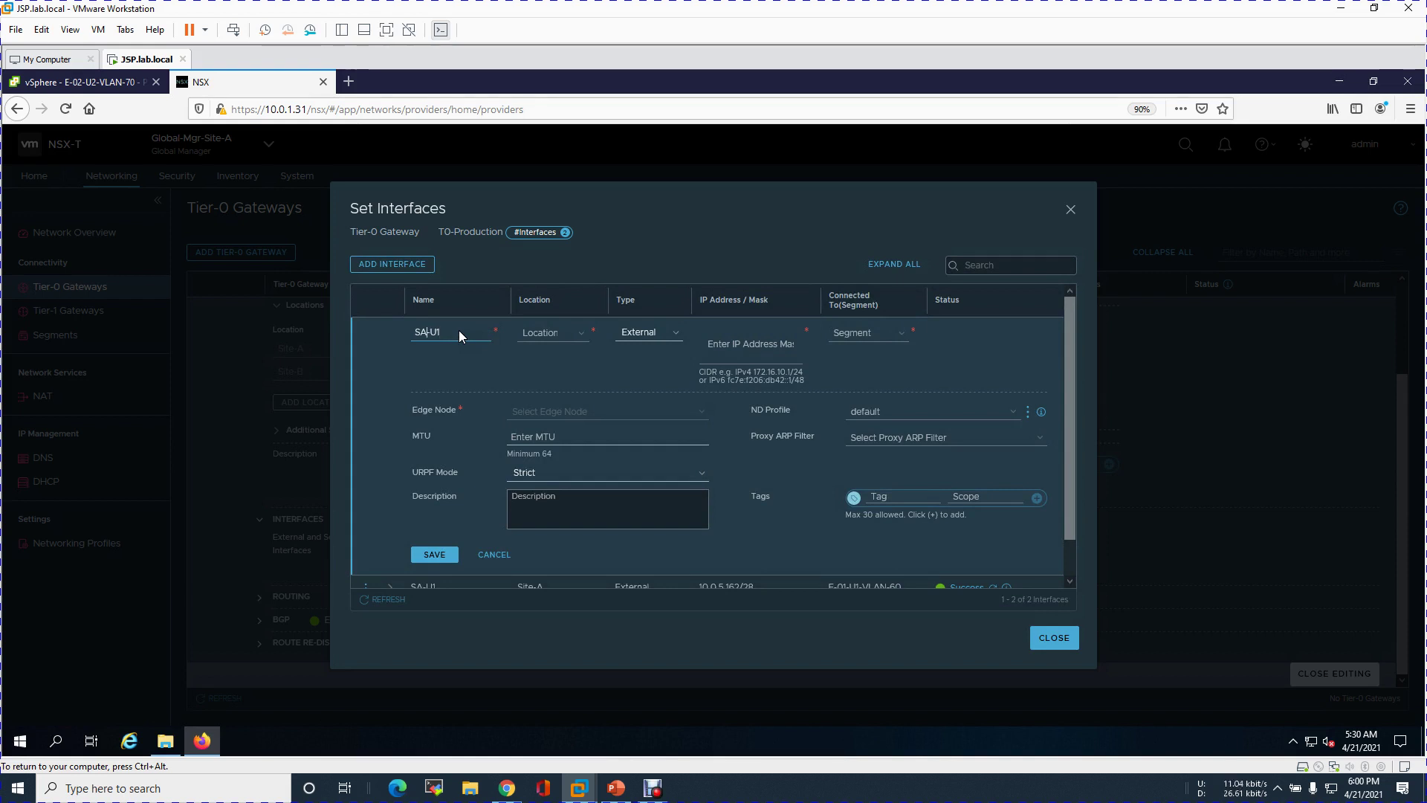
key(BackSpace)
text(B)
click(572, 334)
click(546, 369)
Step: Consult the PowerPoint topology diagram for EN03's Uplink-1 address and set SB-U1's IP address to 10.0.150.162/28
click(746, 344)
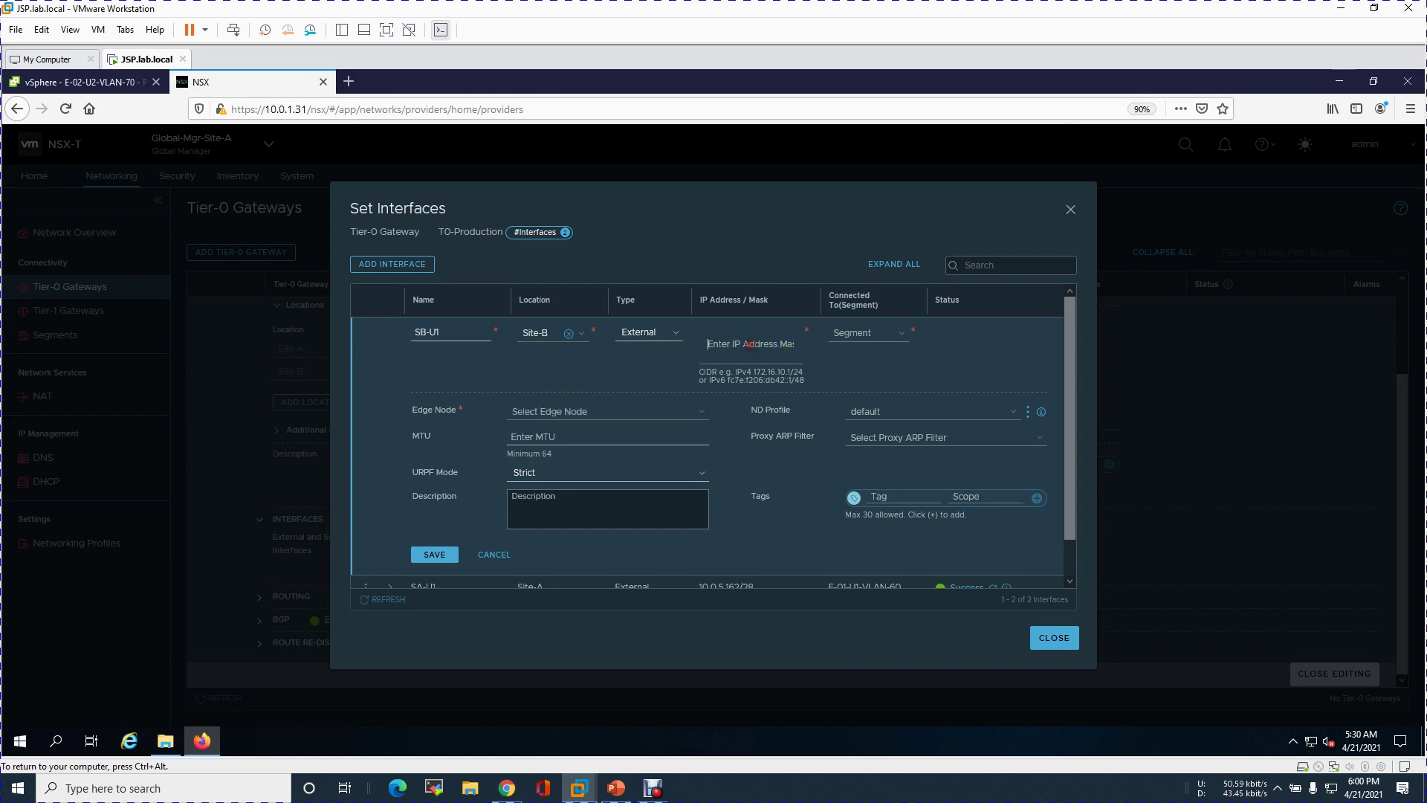
click(615, 787)
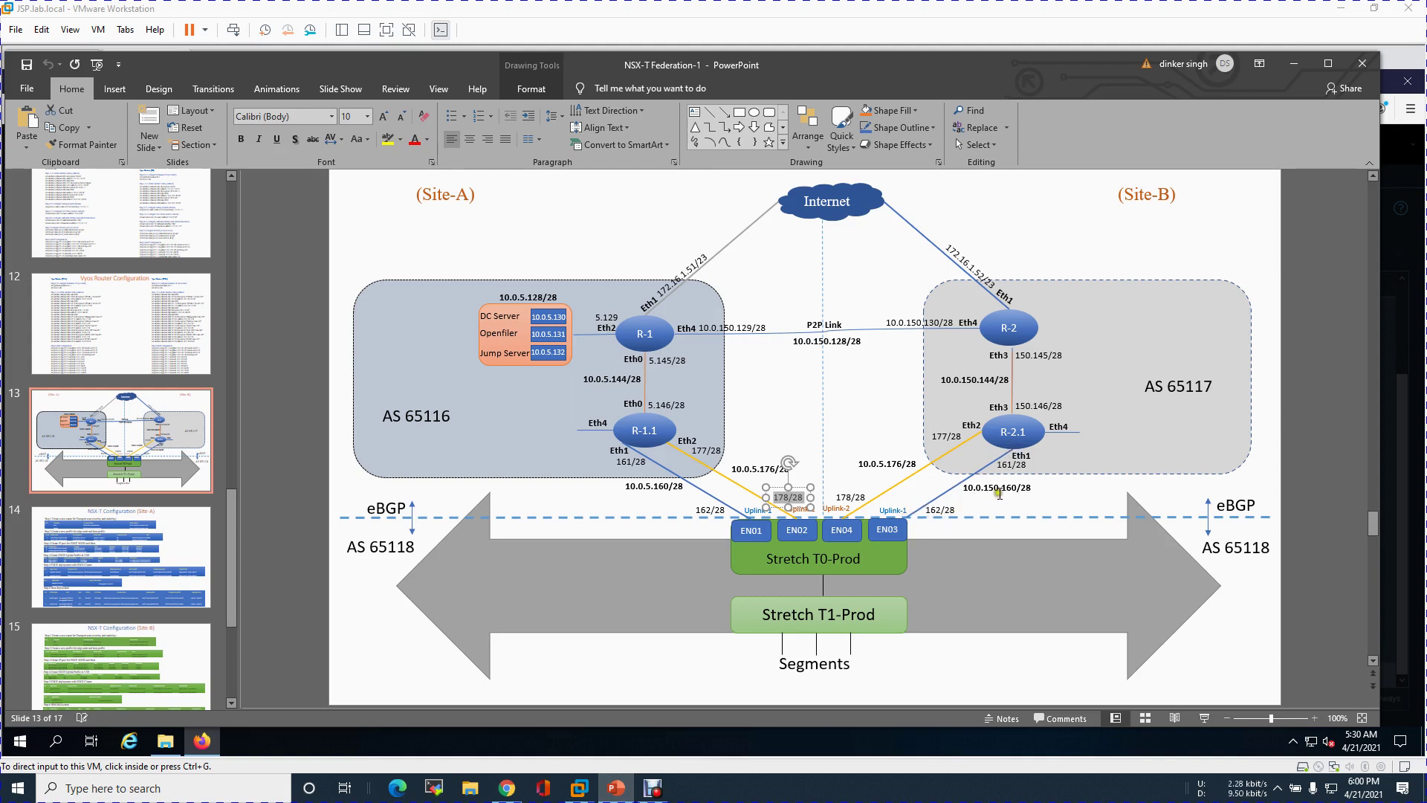
click(1294, 64)
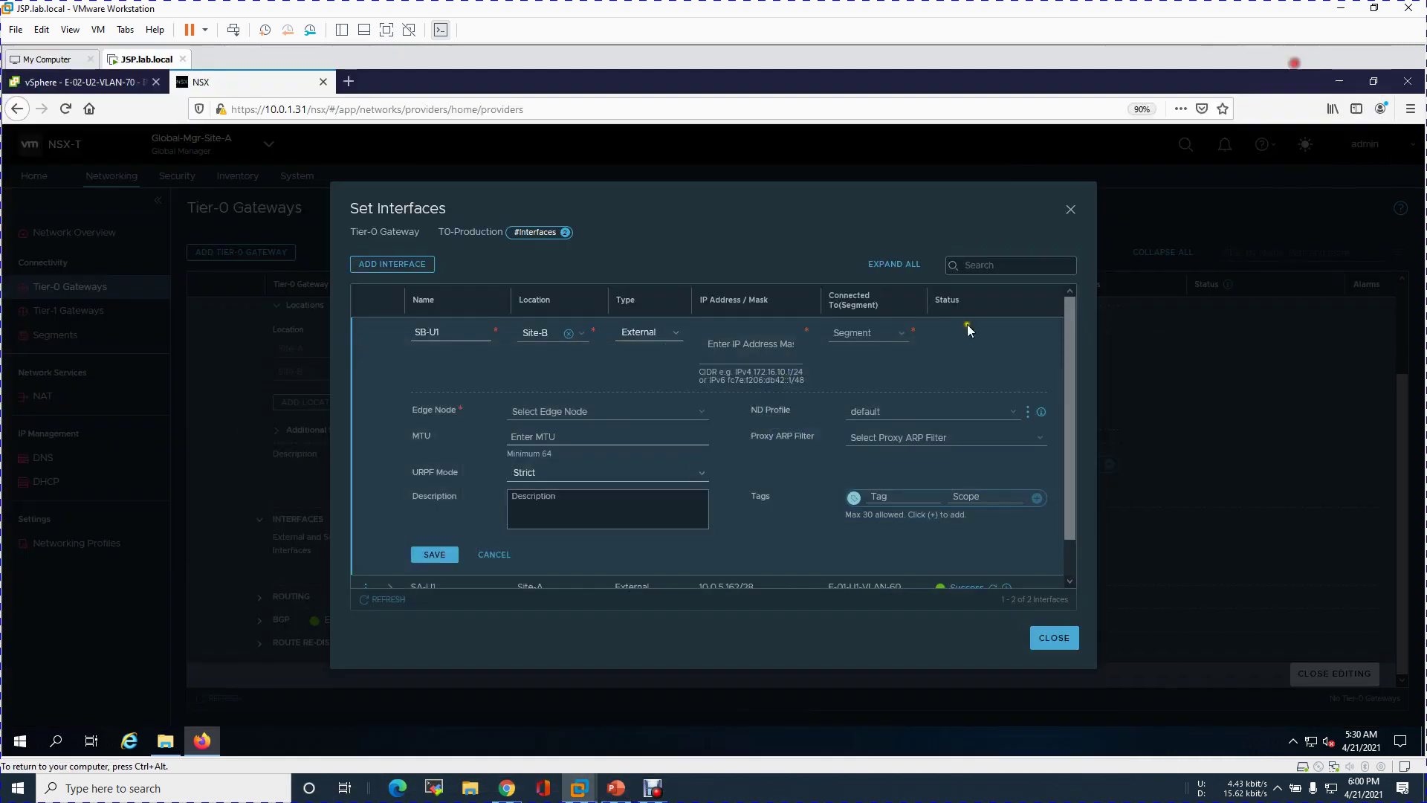
text(10.0.150.162/28)
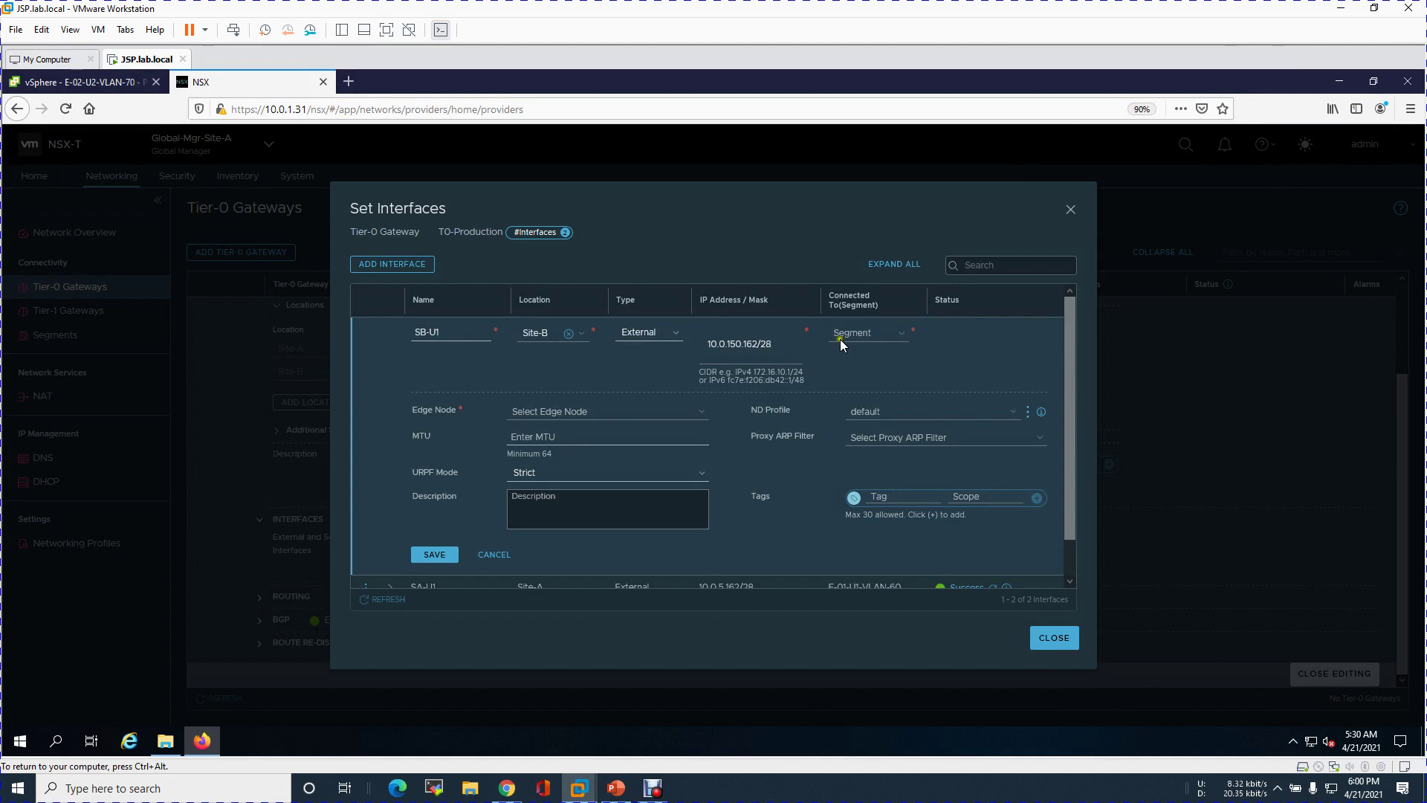
Step: Connect SB-U1 to segment E-03-U1-VLAN-160 with edge node edges03.lab.local and save the interface
click(890, 336)
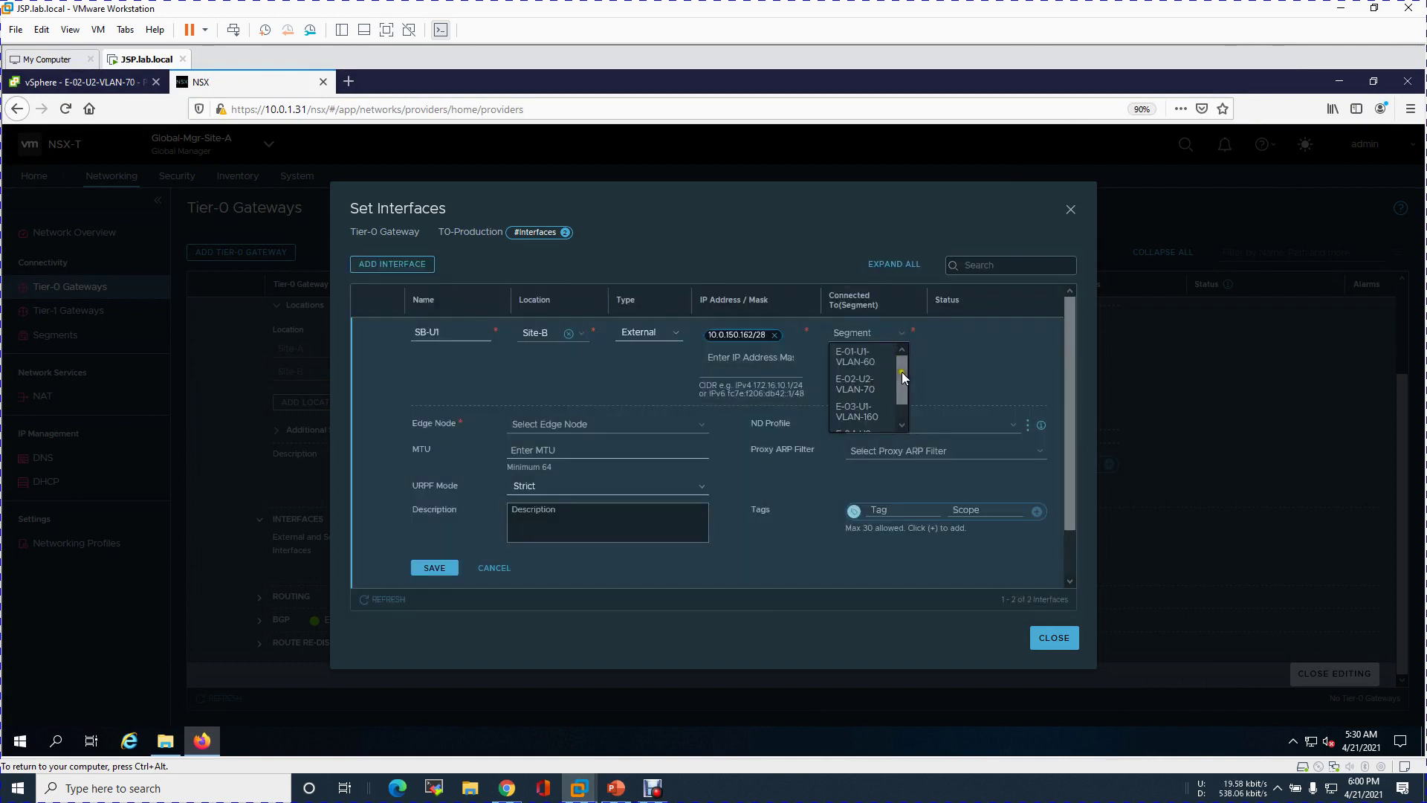
scroll(903, 379, down, 1)
click(880, 384)
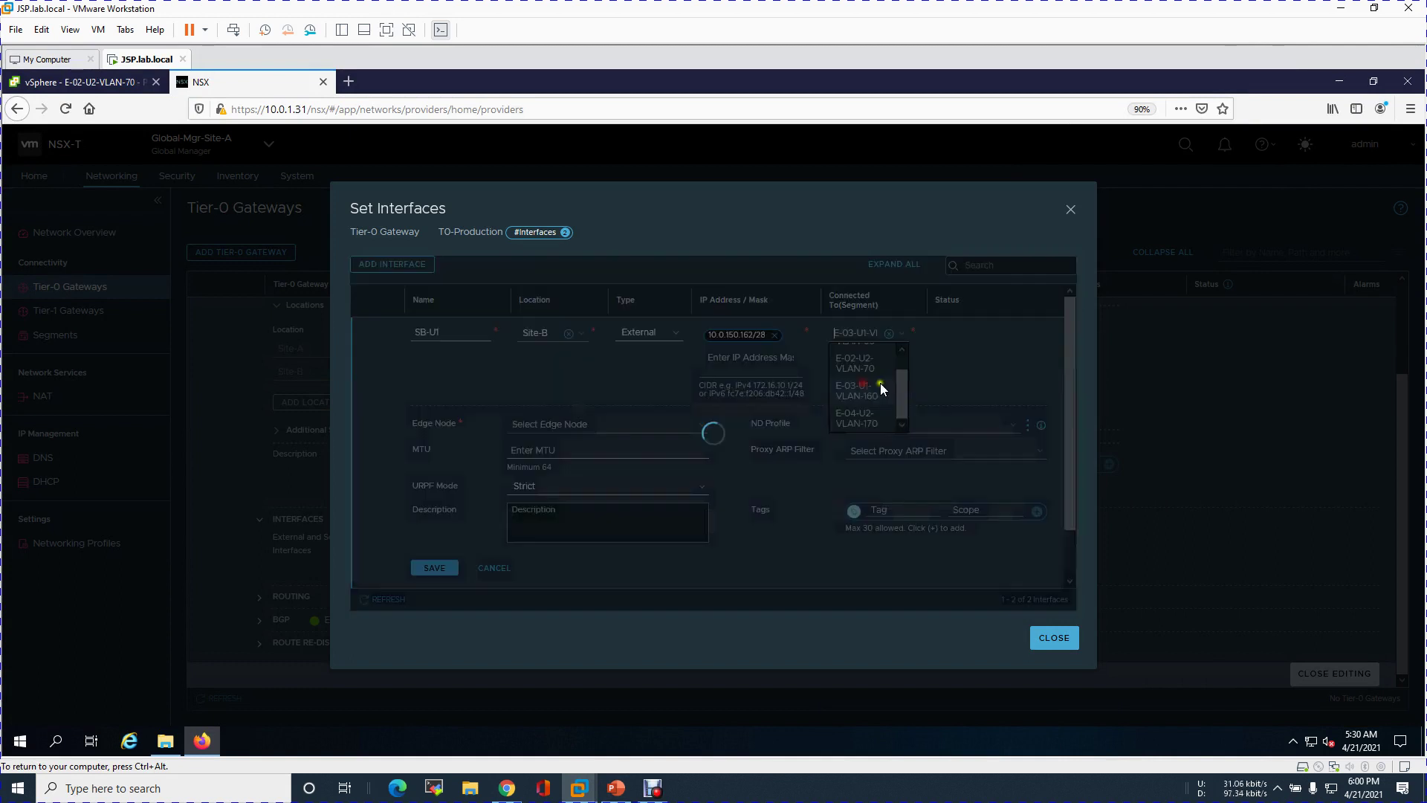
click(564, 423)
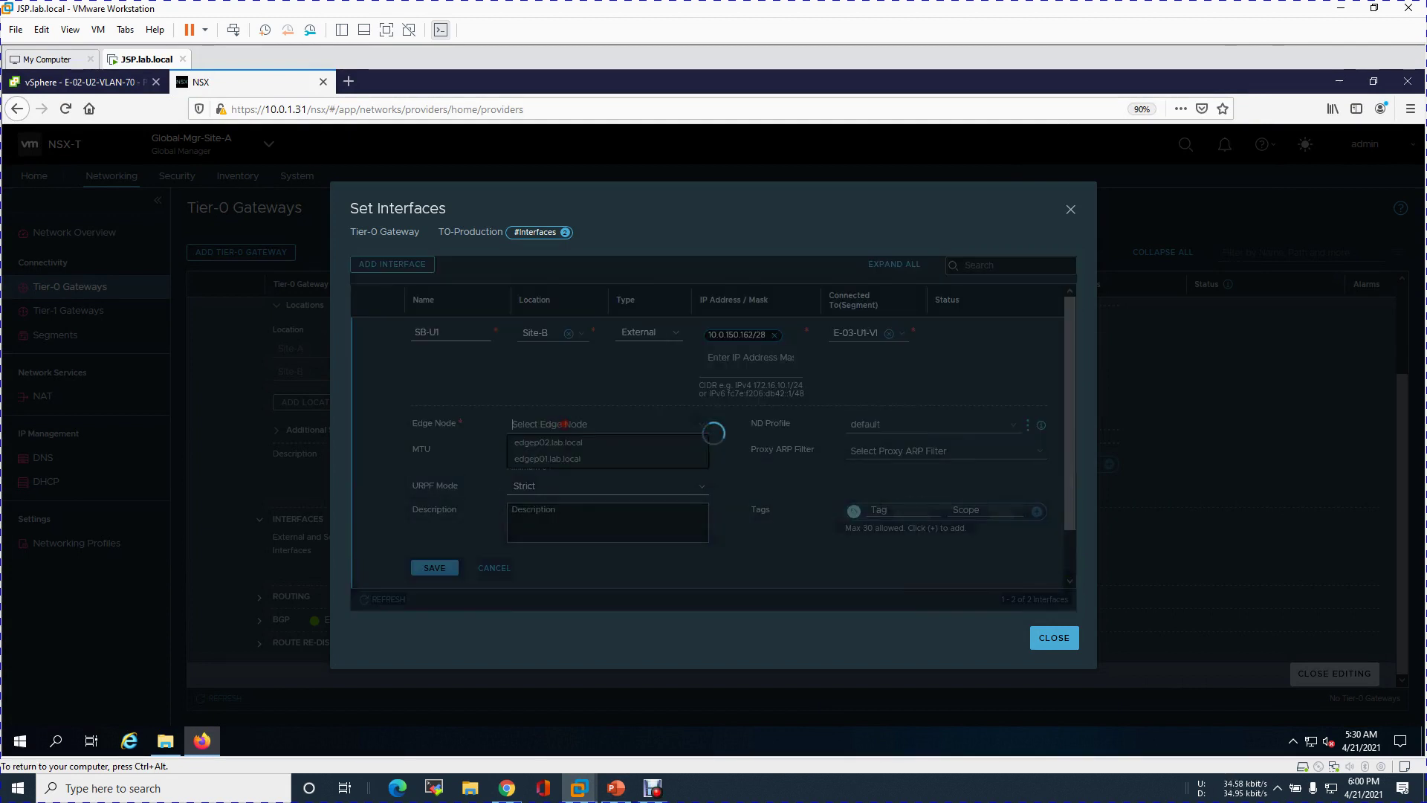
click(578, 443)
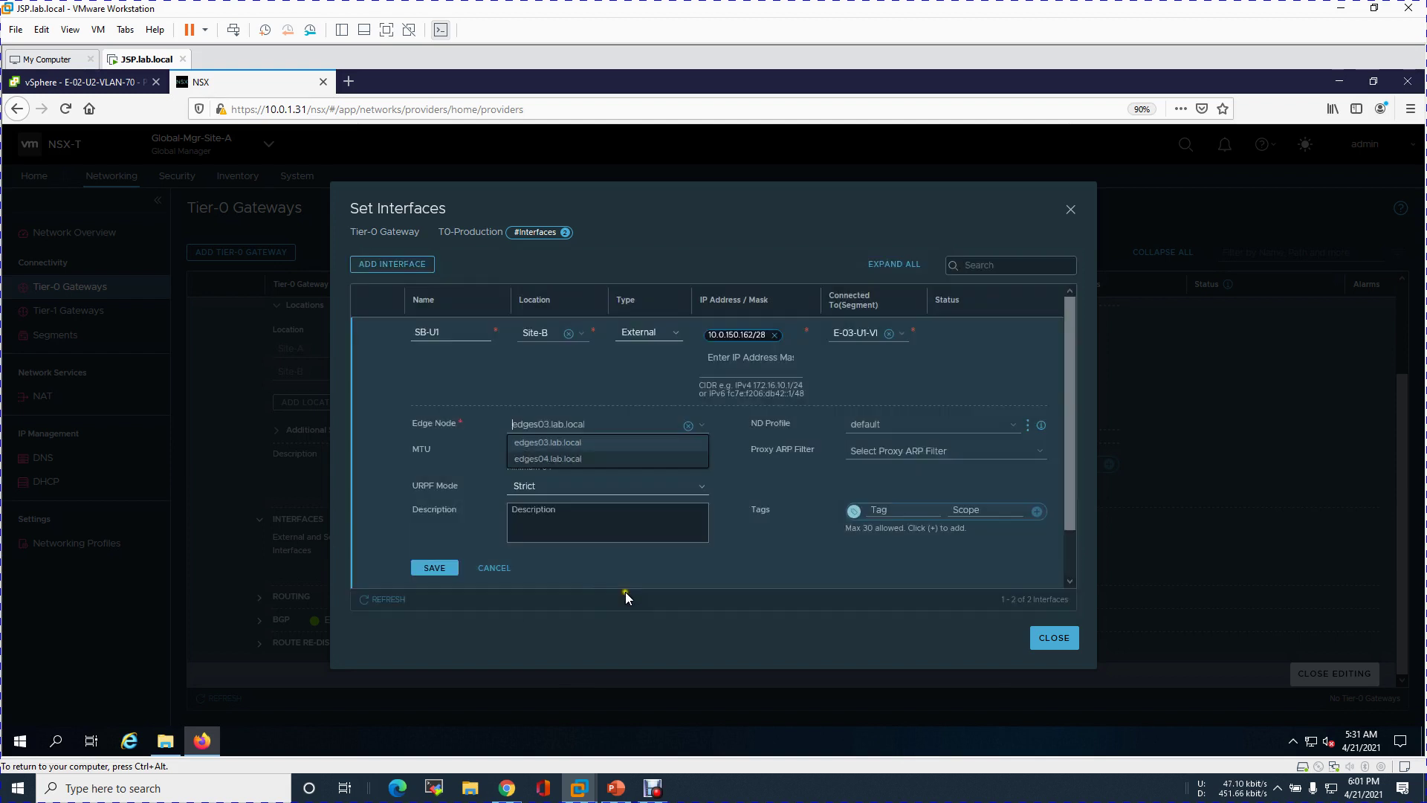
click(434, 568)
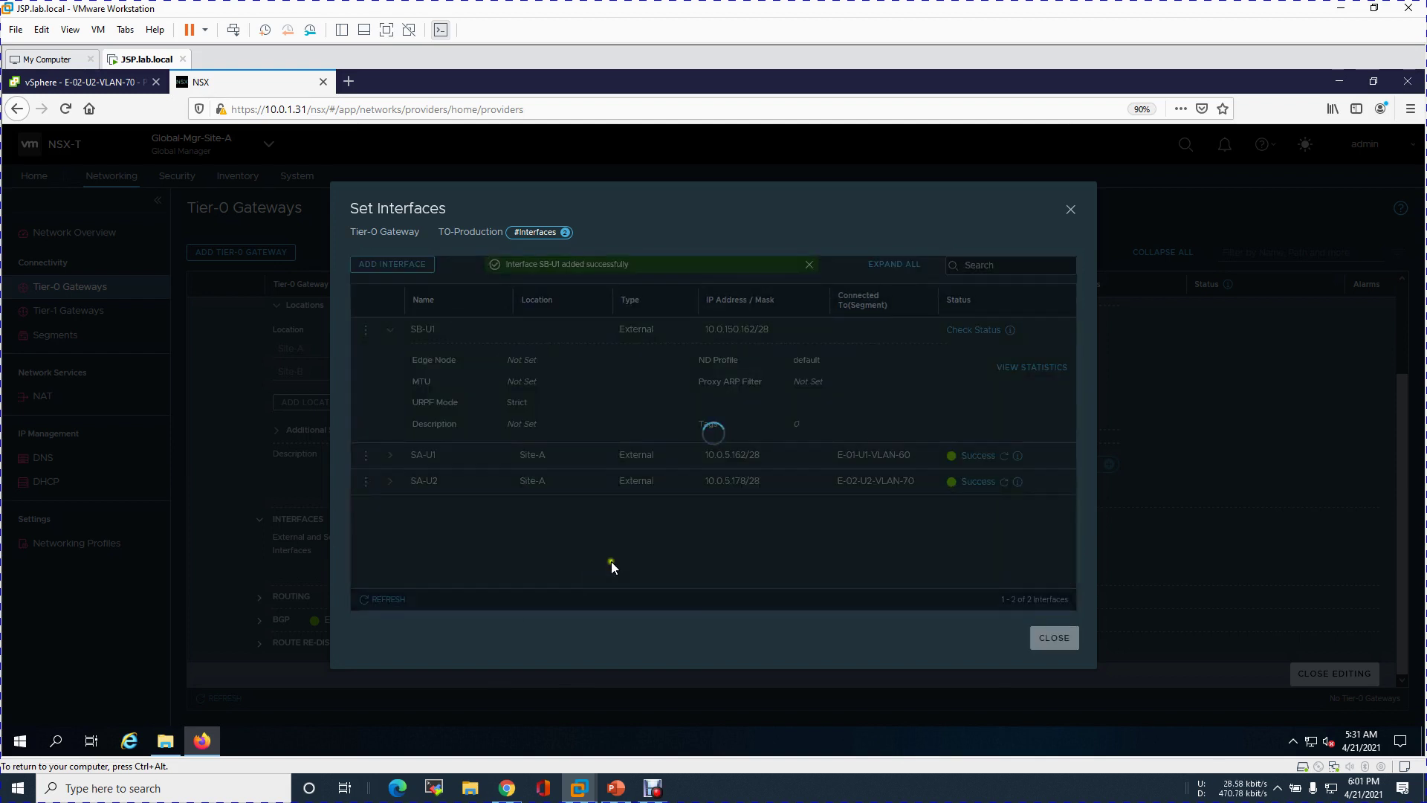
click(390, 602)
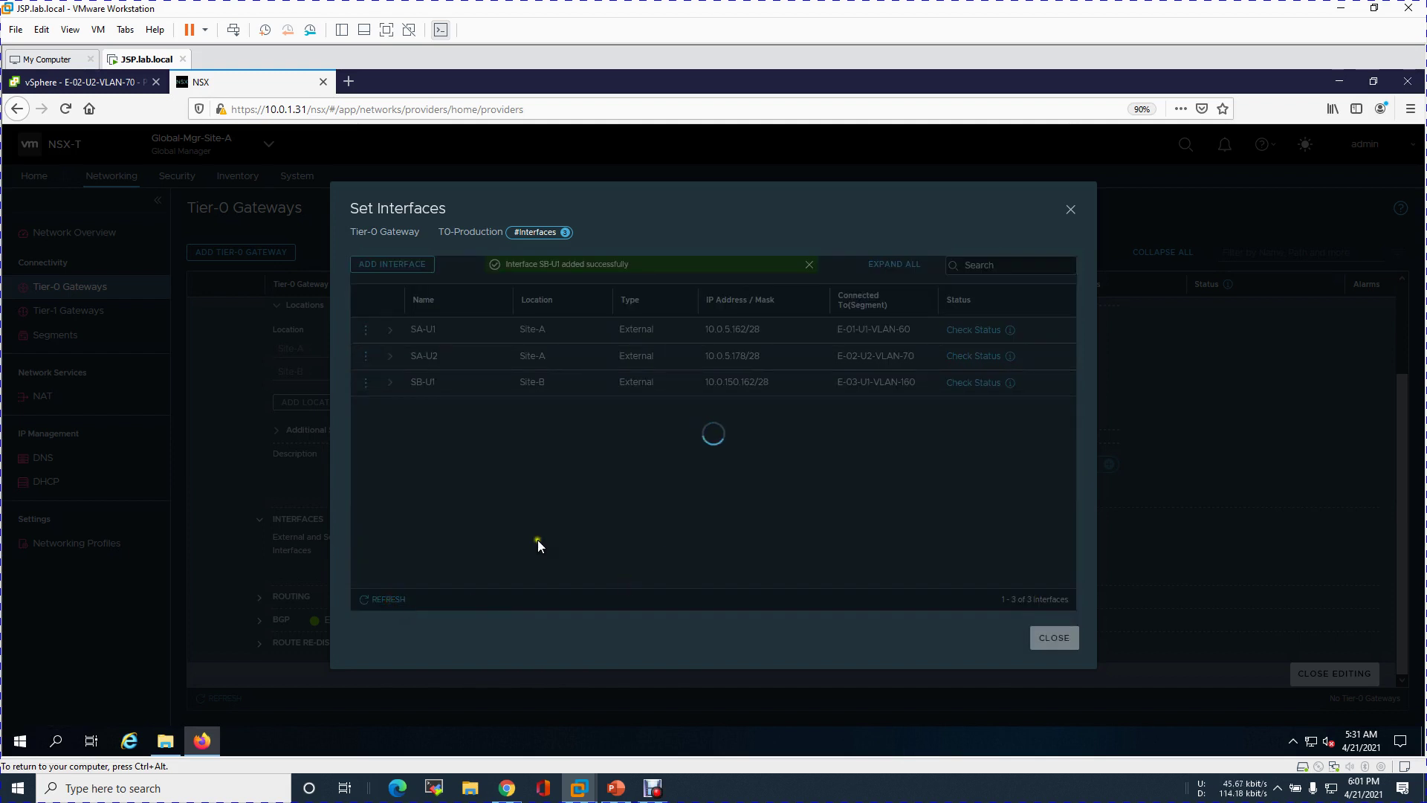
Step: Start a fourth external interface on T0-Production, name it SB-U2 and set its location to Site-B
click(405, 265)
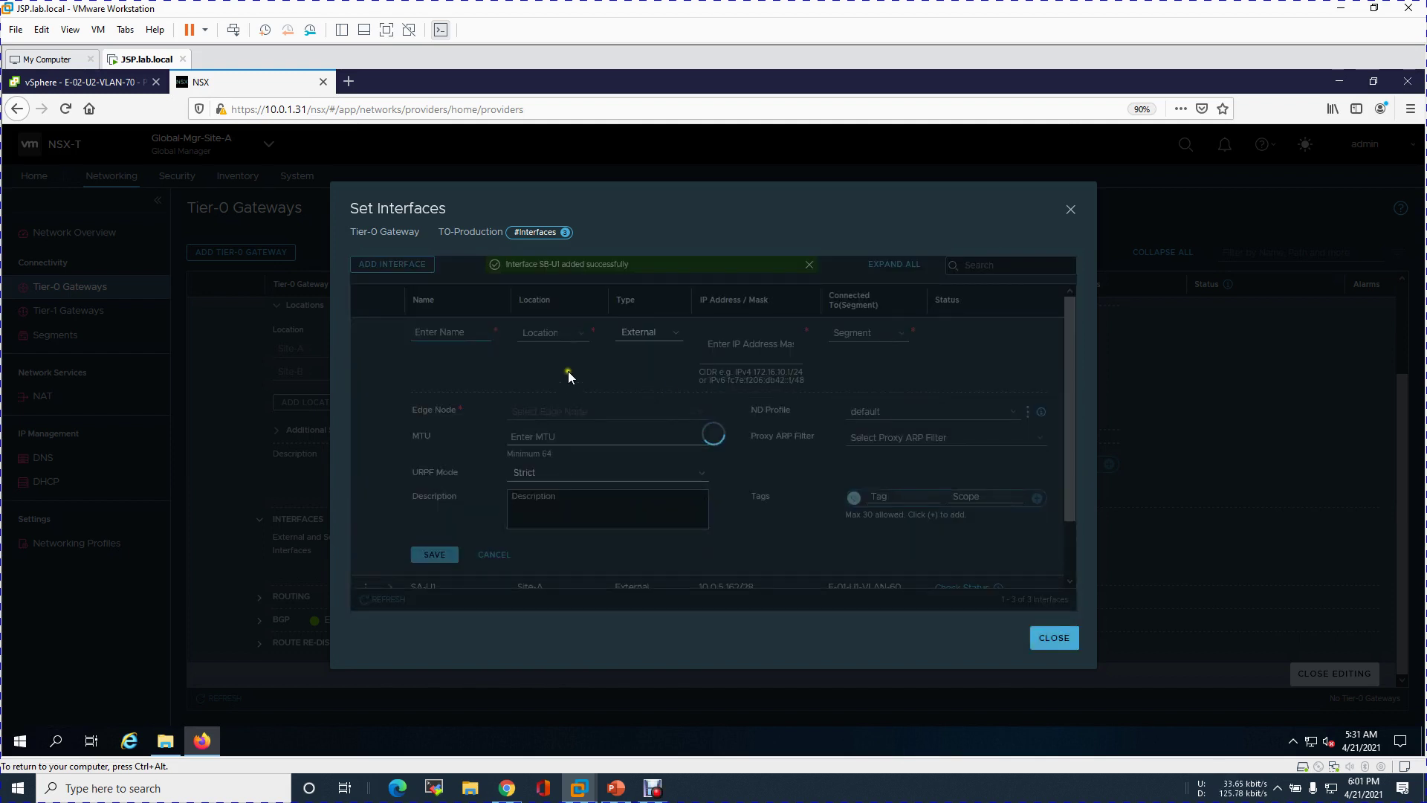
text(SA-U1)
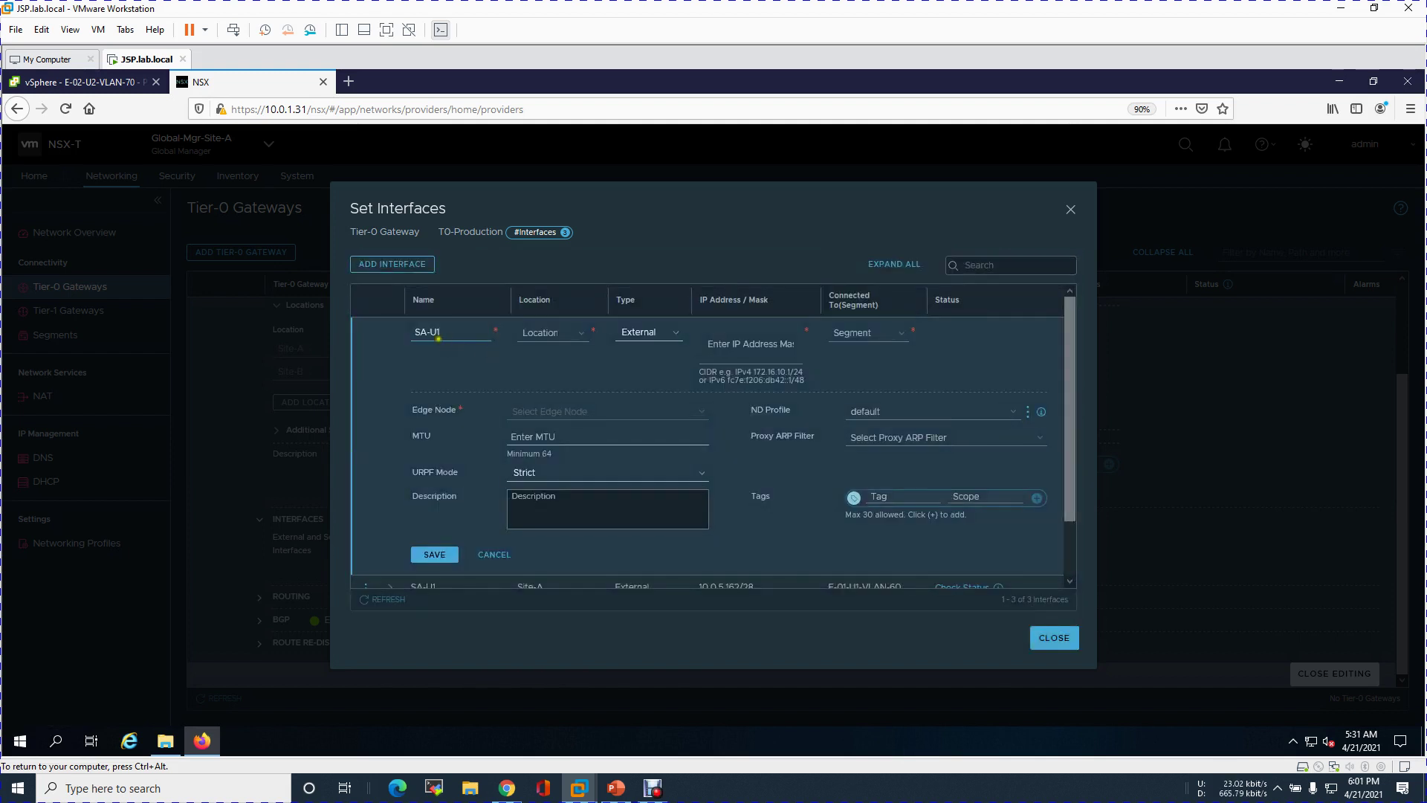
click(422, 332)
key(BackSpace)
text(B)
key(BackSpace)
click(547, 335)
click(549, 371)
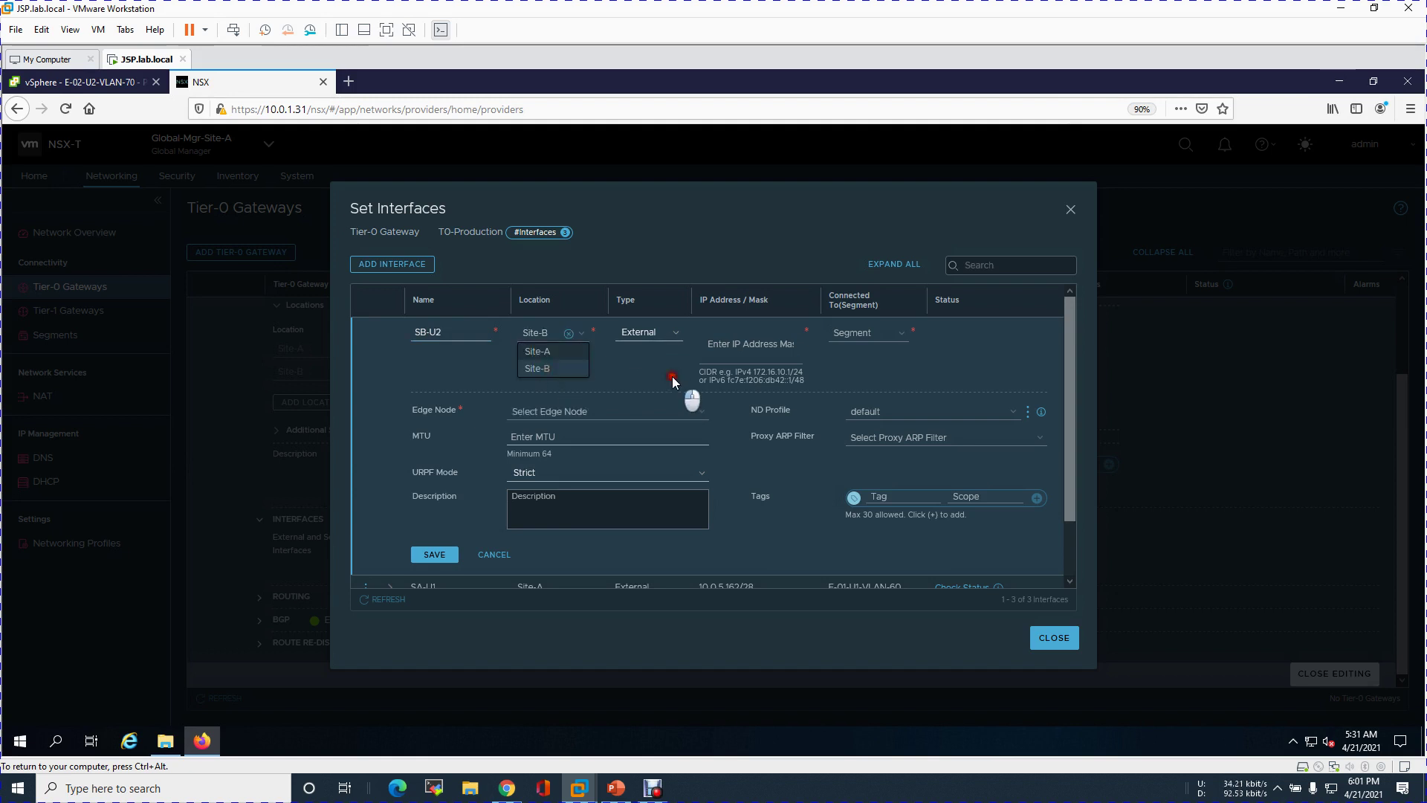
Step: Consult the PowerPoint topology diagram for EN04's Uplink-2 address and set SB-U2's IP address to 10.0.150.178/28
click(736, 344)
click(616, 787)
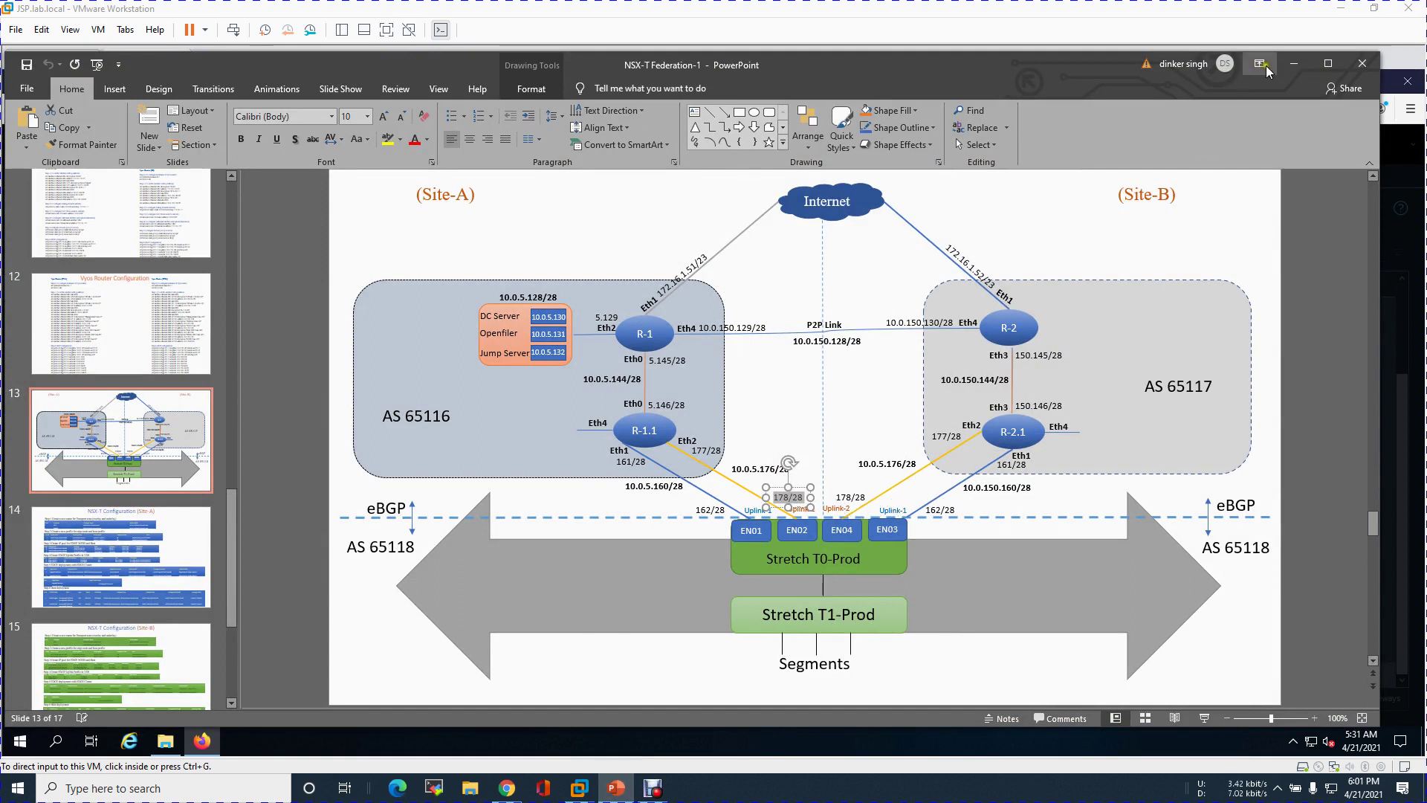
click(1294, 65)
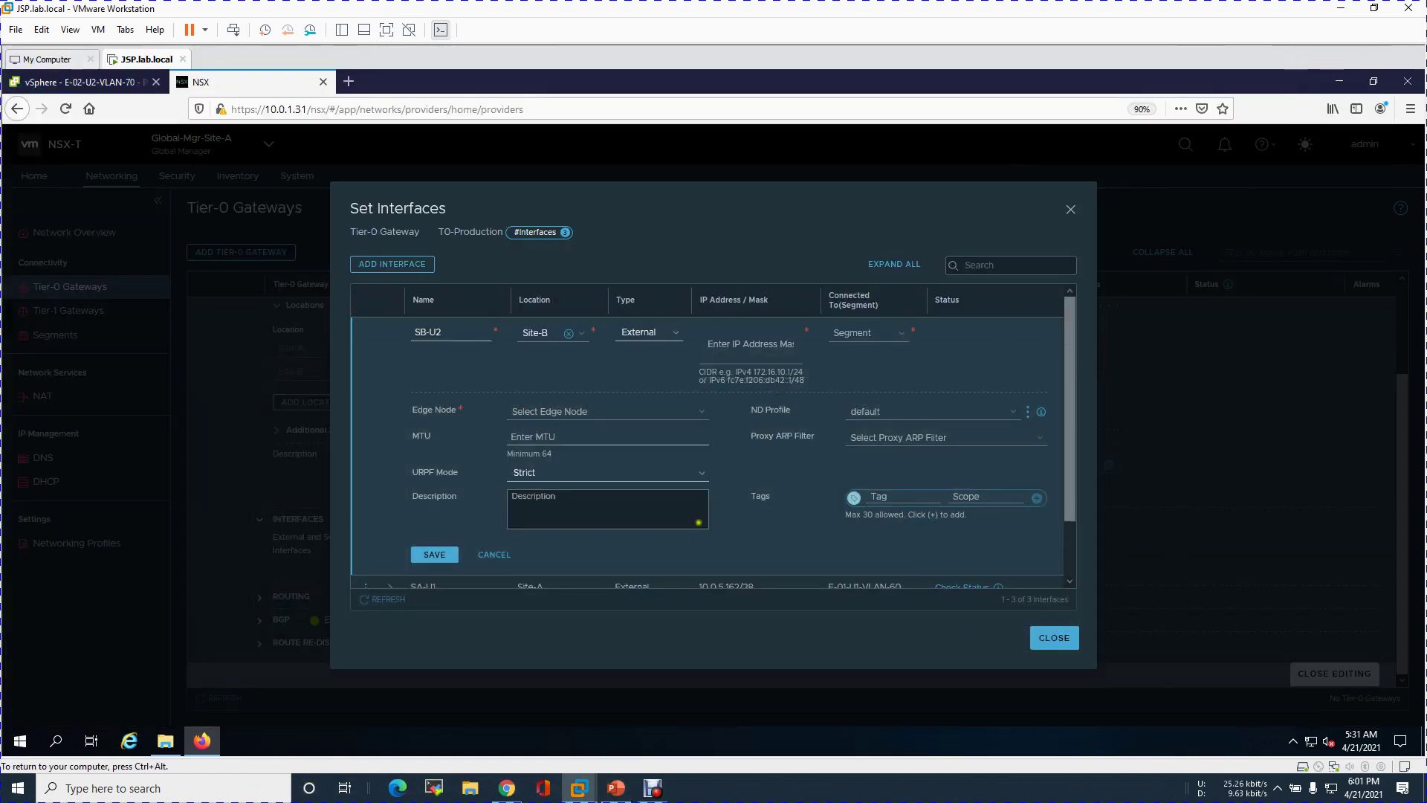
scroll(1067, 439, down, 2)
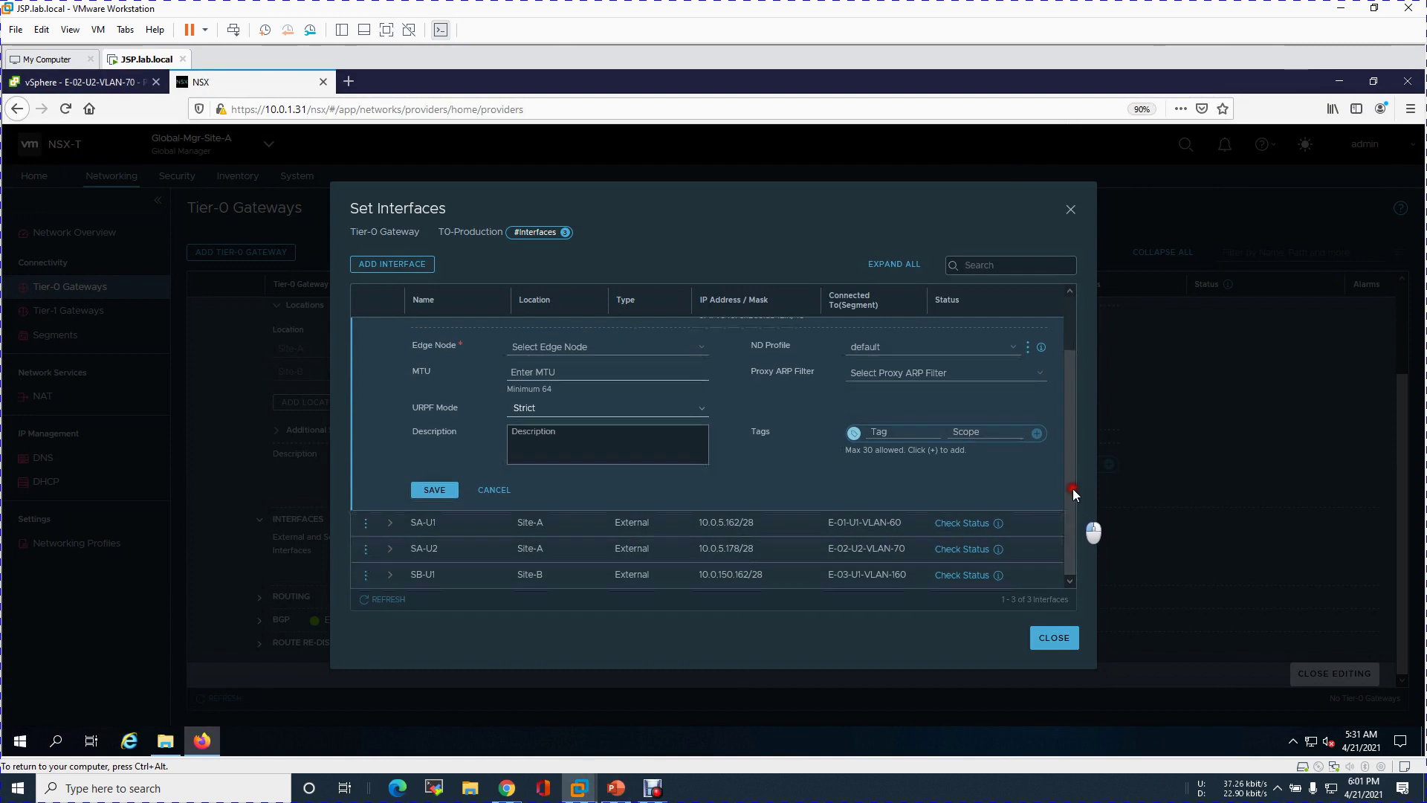
scroll(1096, 476, up, 2)
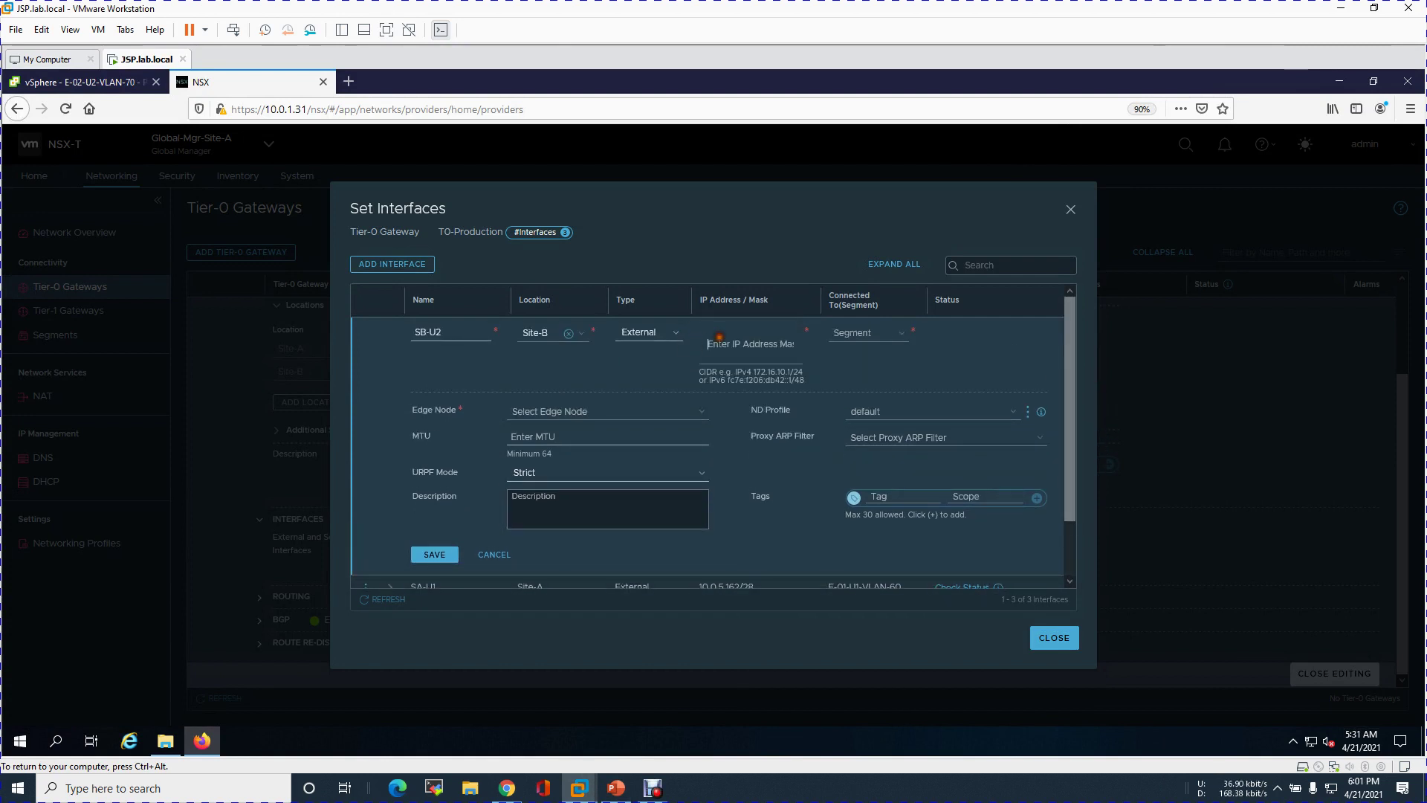
click(719, 340)
text(10.0.150.178/28)
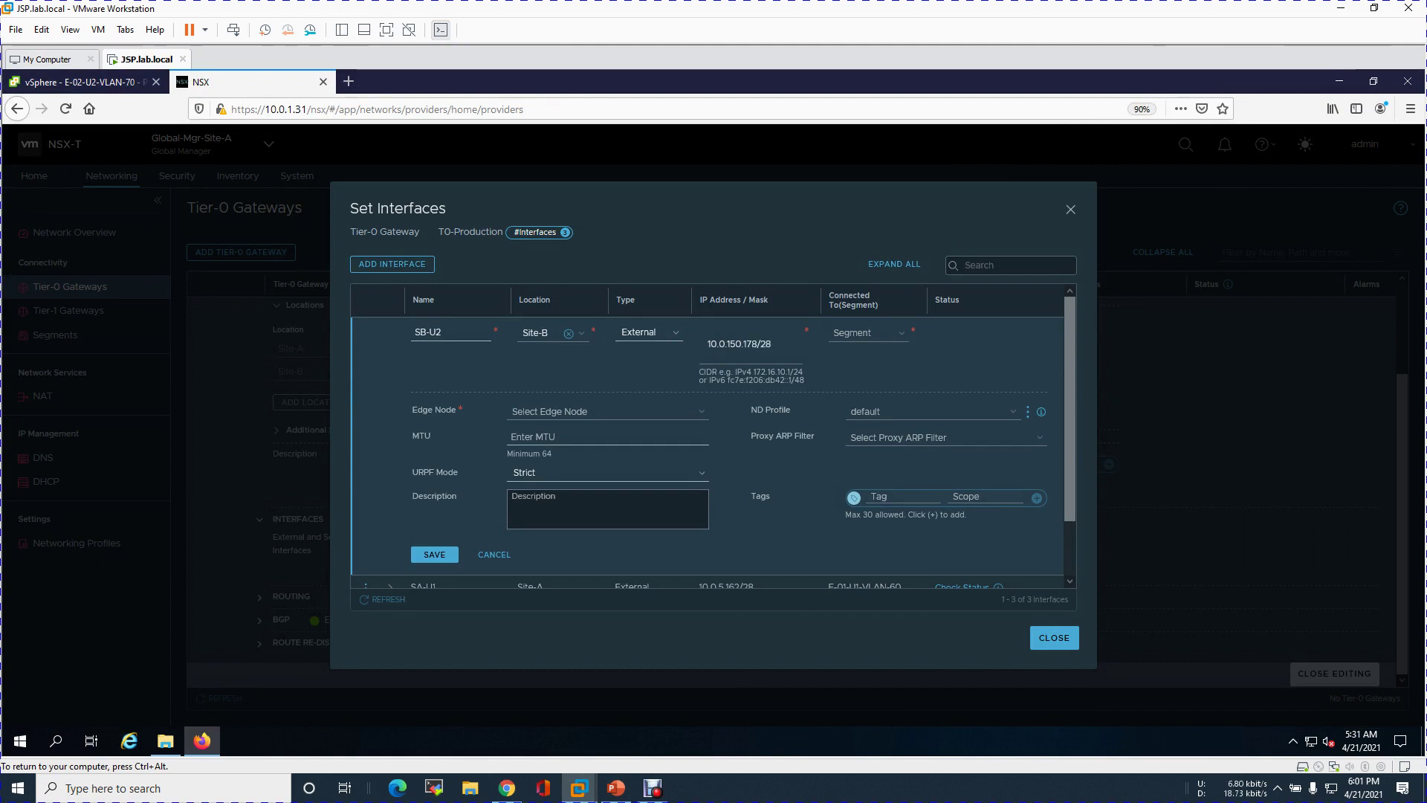
Step: Connect SB-U2 to segment E-04-U2-VLAN-170 with edge node edges04.lab.local and save the interface
click(880, 336)
scroll(898, 372, down, 2)
click(892, 420)
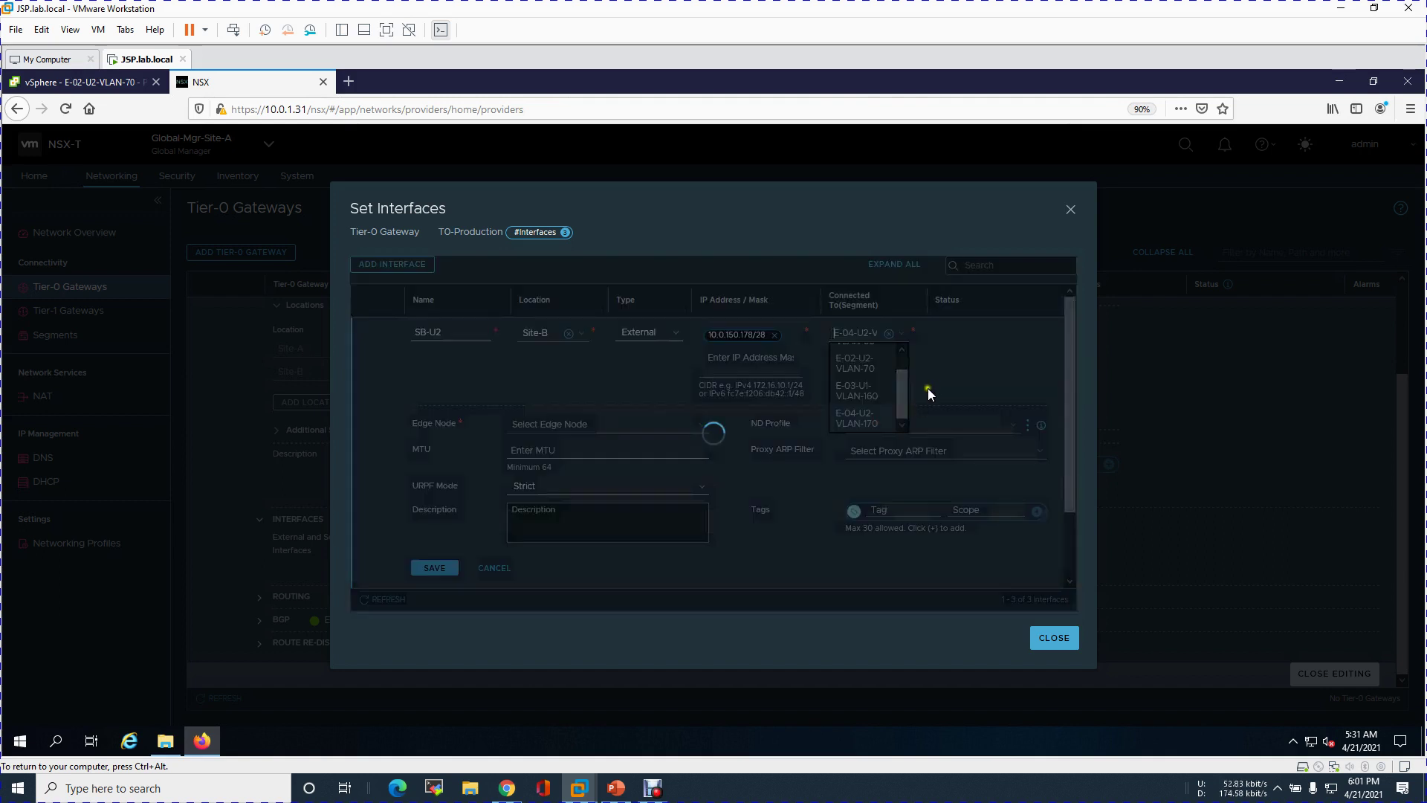
click(978, 371)
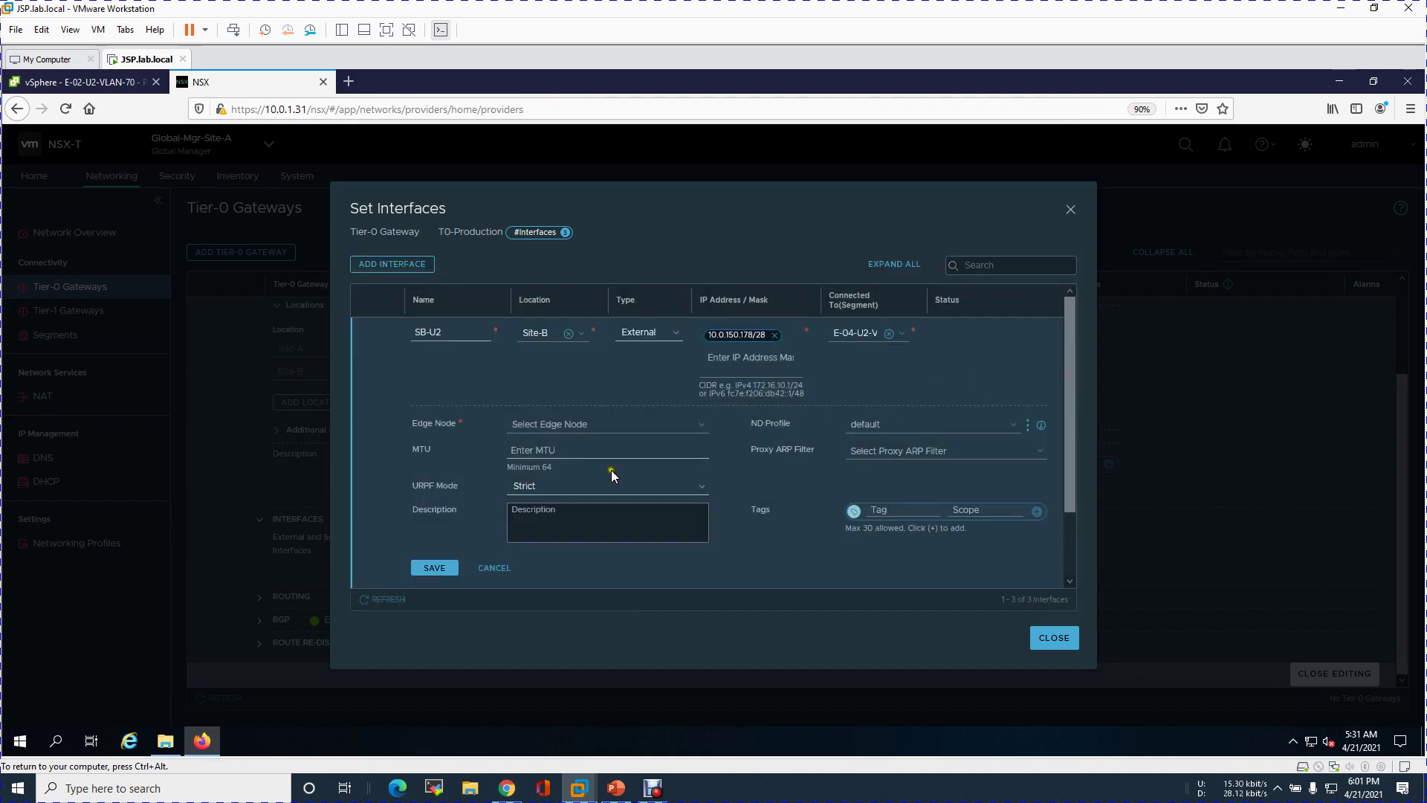
click(586, 427)
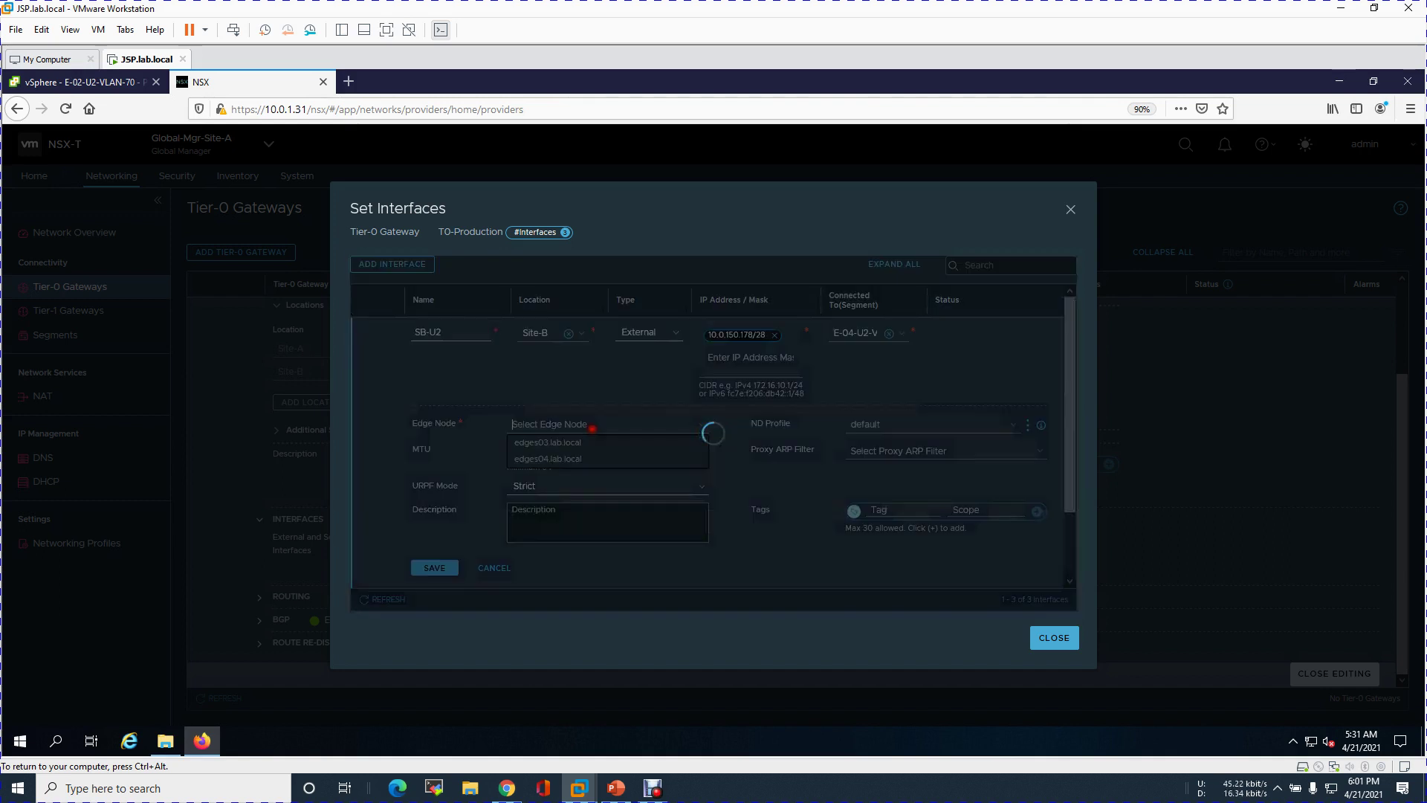
click(559, 457)
click(433, 568)
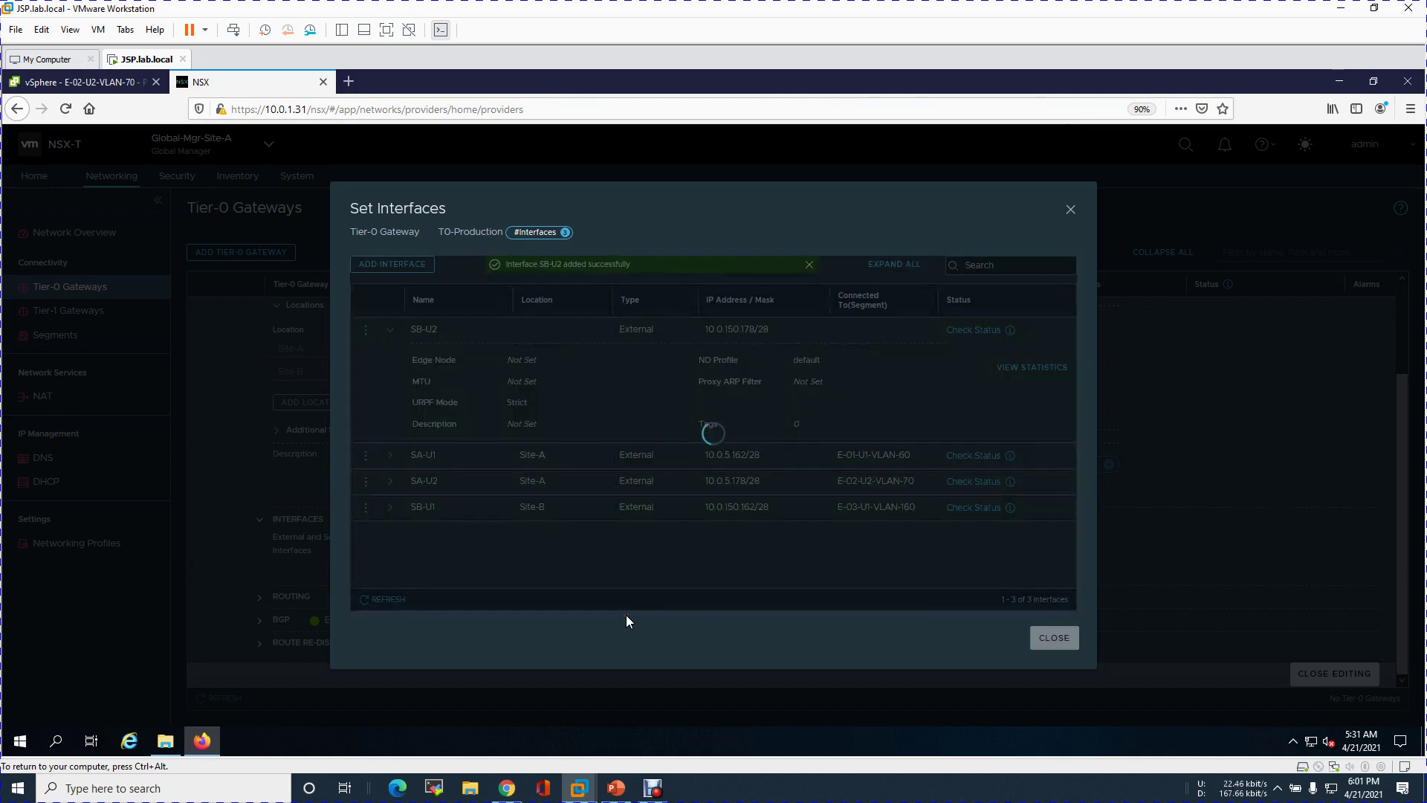
Step: Check the status of interfaces SA-U1, SA-U2, SB-U1 and SB-U2, and close the interface settings
click(966, 330)
click(970, 356)
click(970, 382)
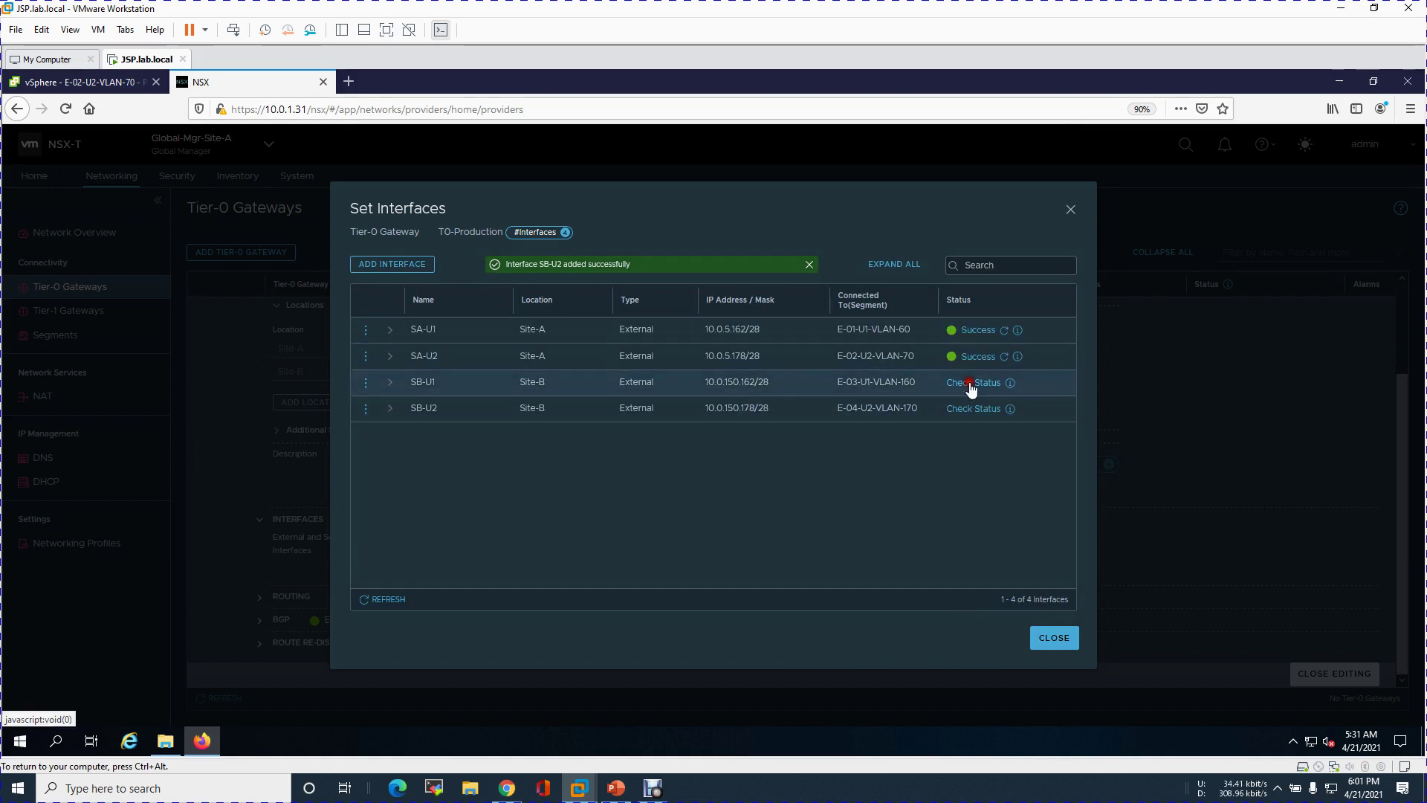
click(969, 408)
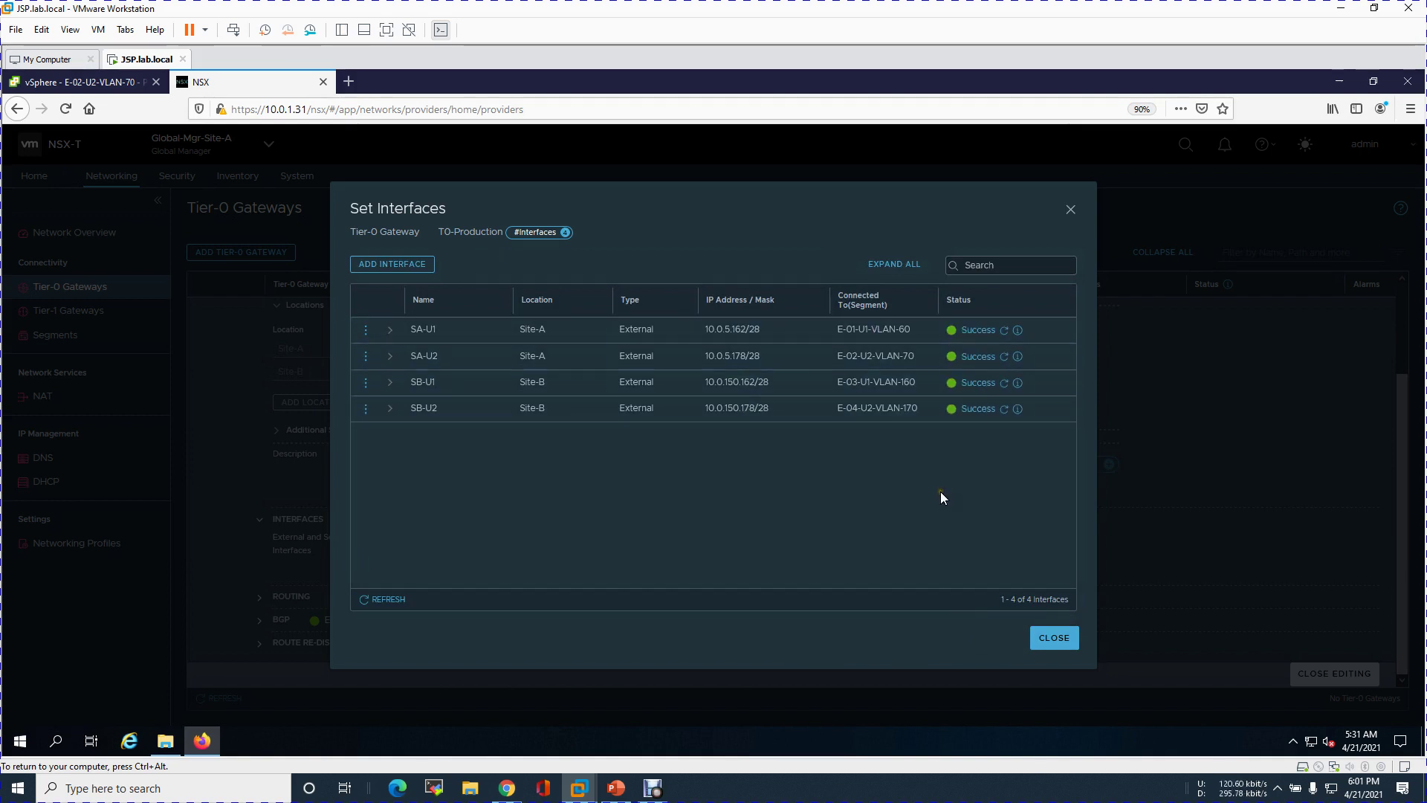
click(1058, 639)
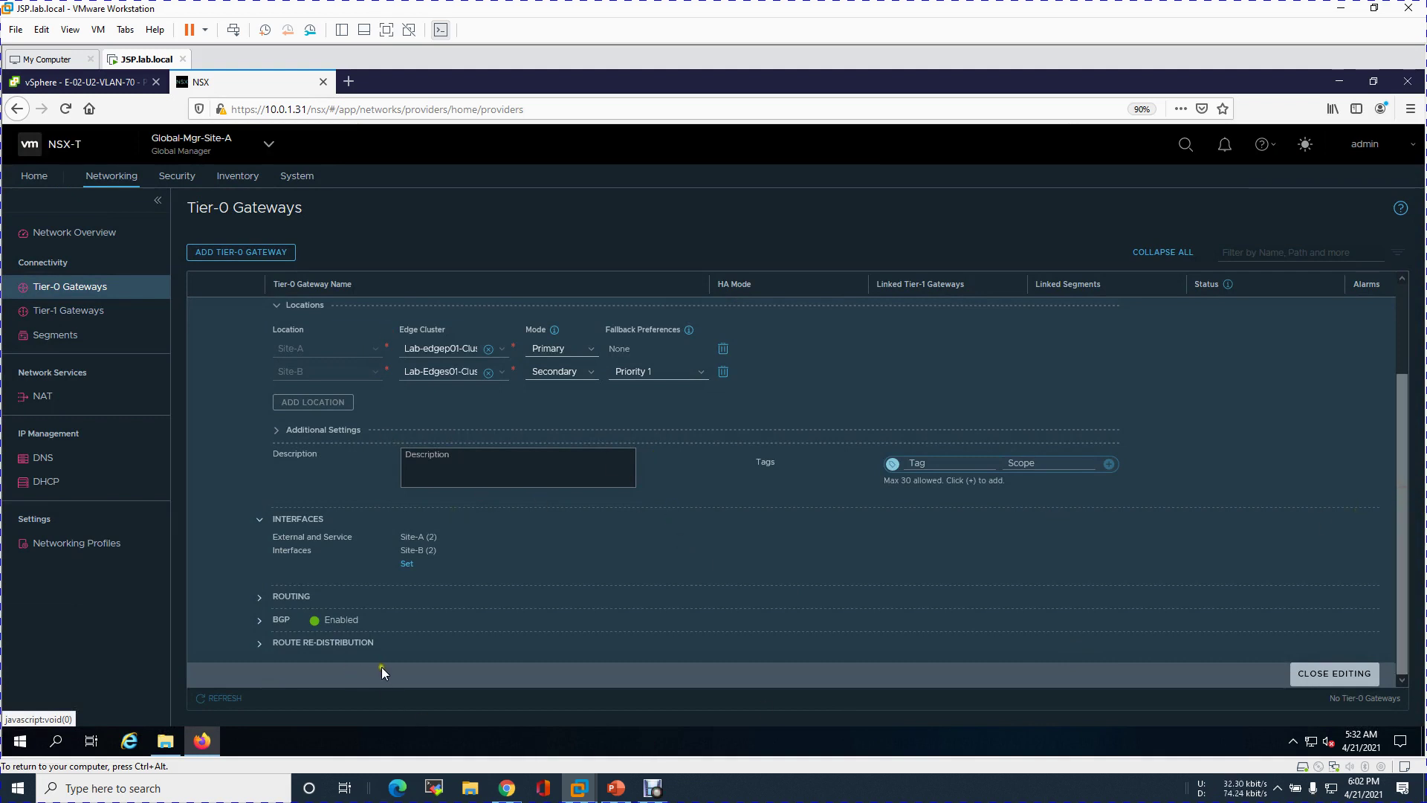
Step: Using the AS number from the PowerPoint topology diagram, set T0-Production's BGP local AS to 65118 and turn off ECMP
click(259, 622)
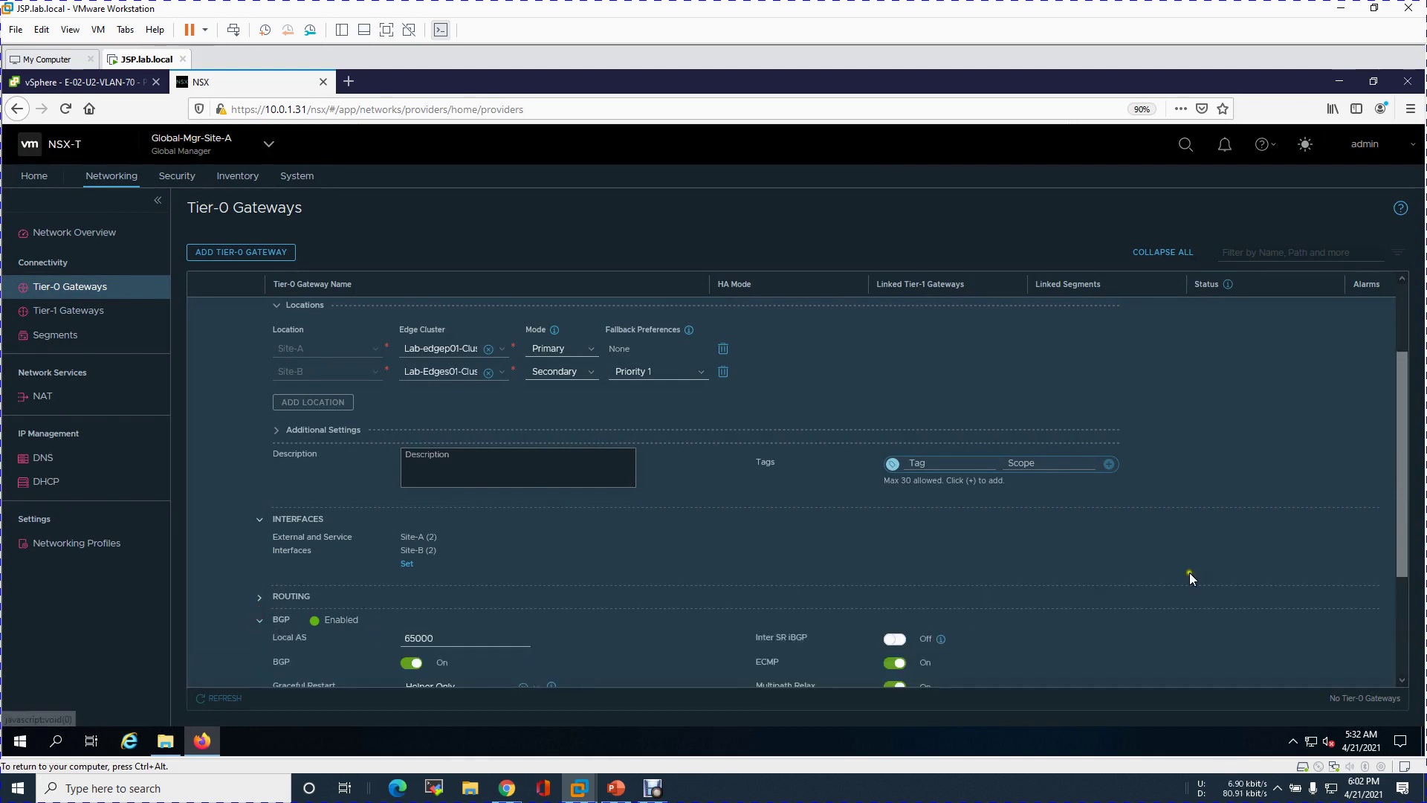
drag(1403, 483, 1402, 583)
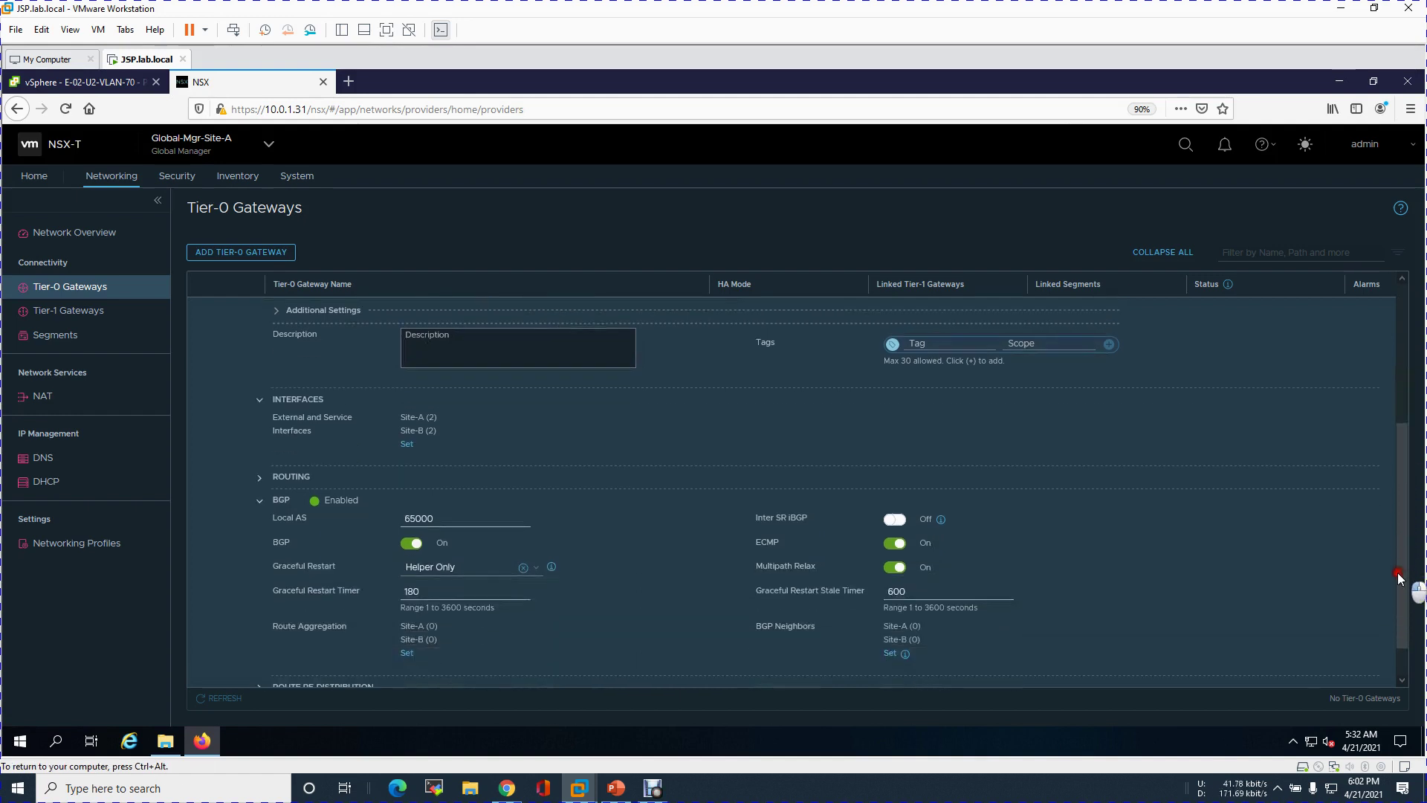
click(615, 787)
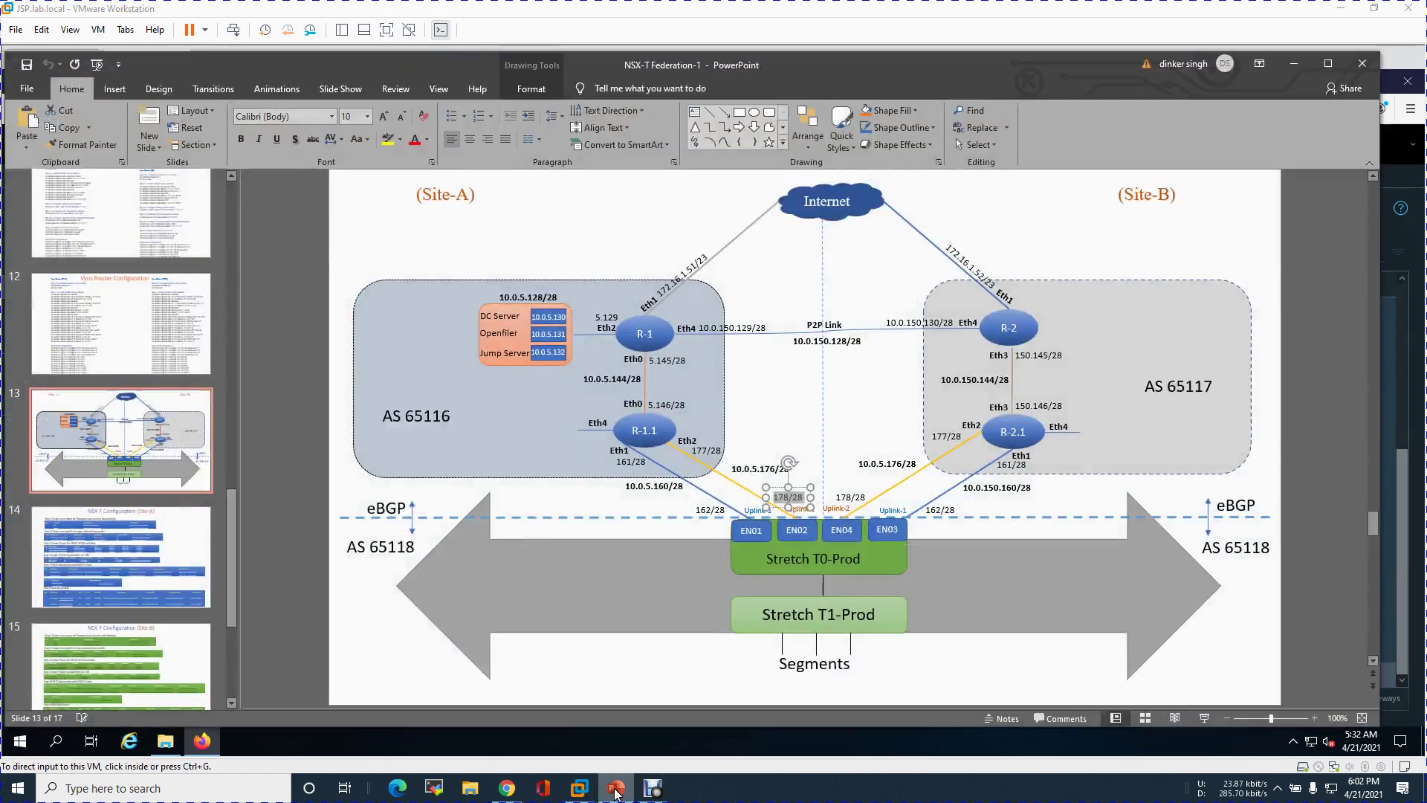
click(371, 546)
double_click(373, 546)
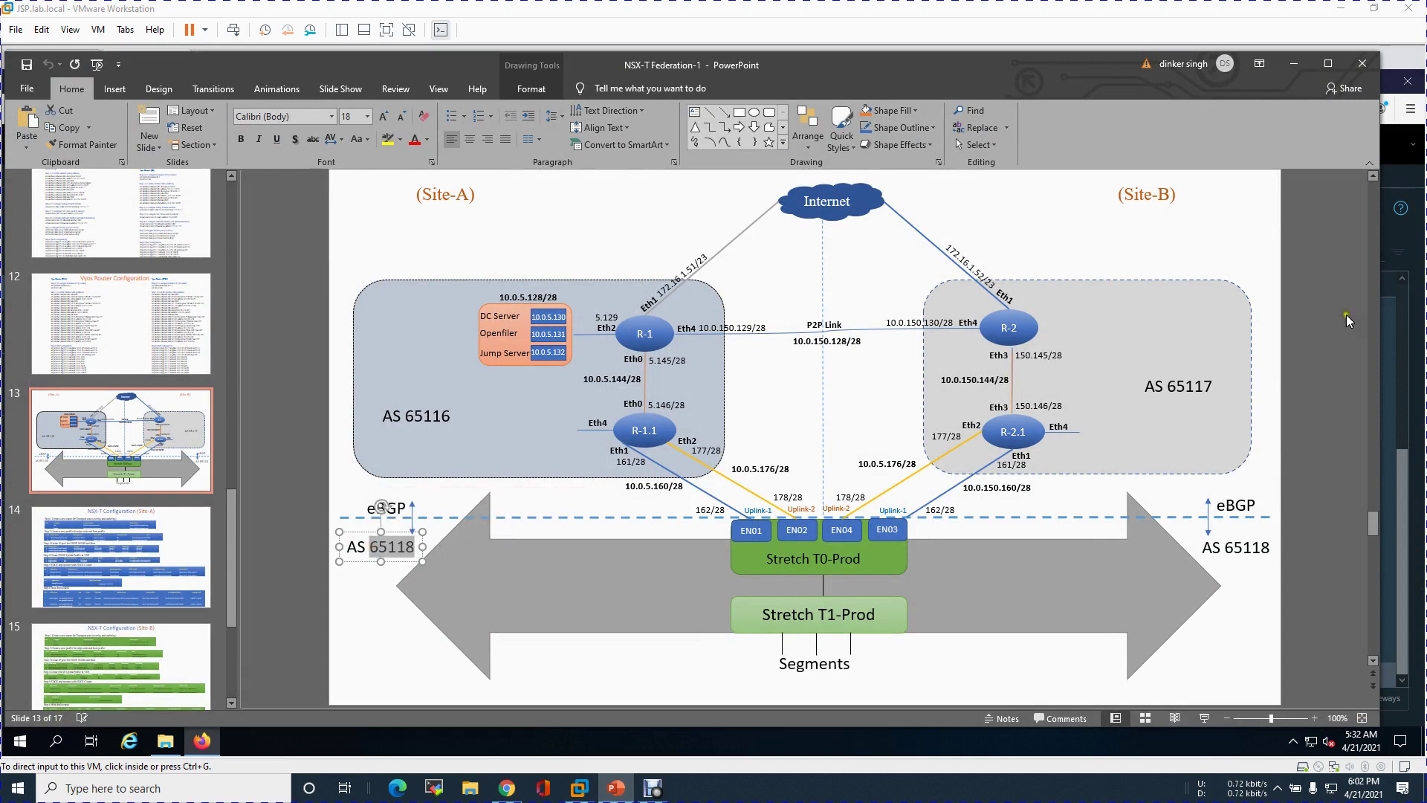
click(1302, 67)
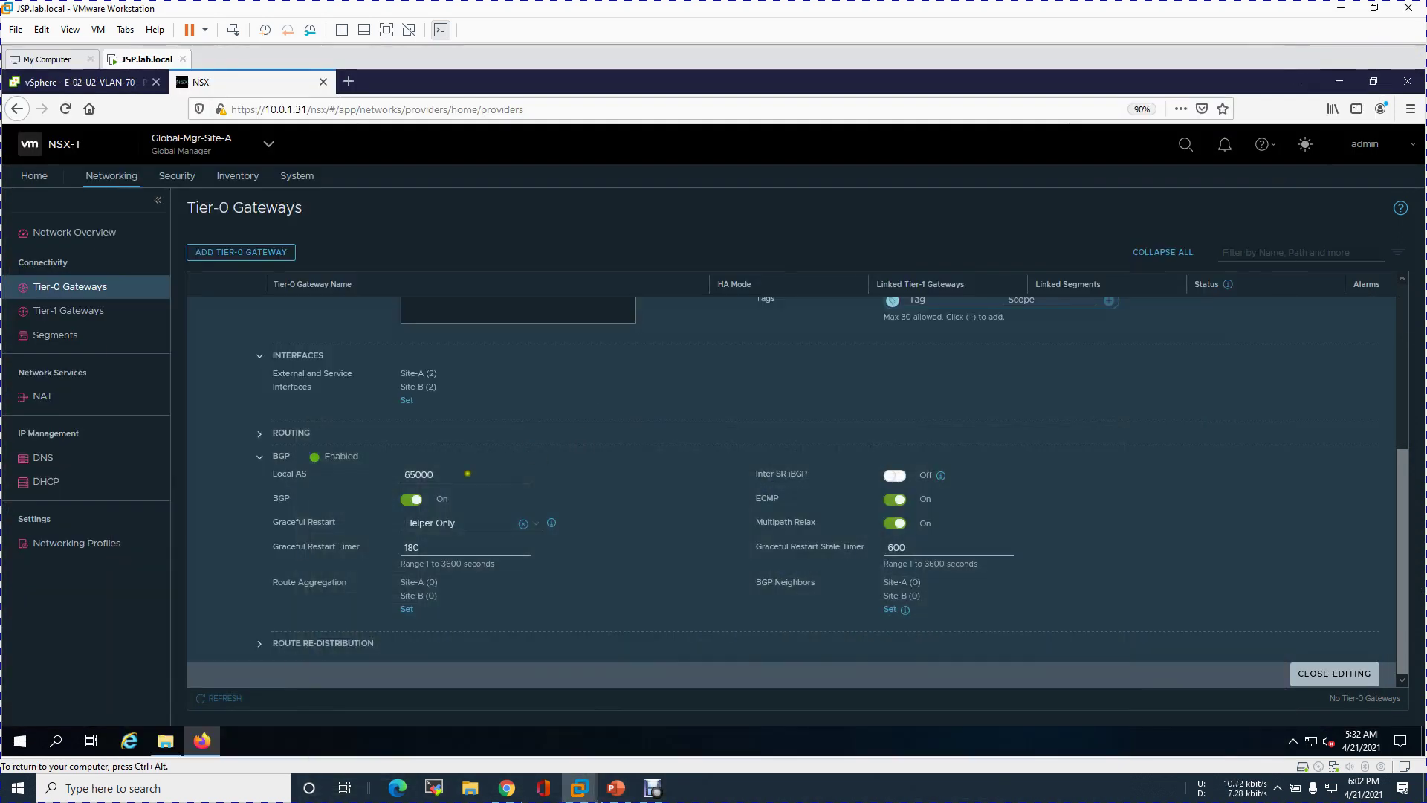
key(BackSpace)
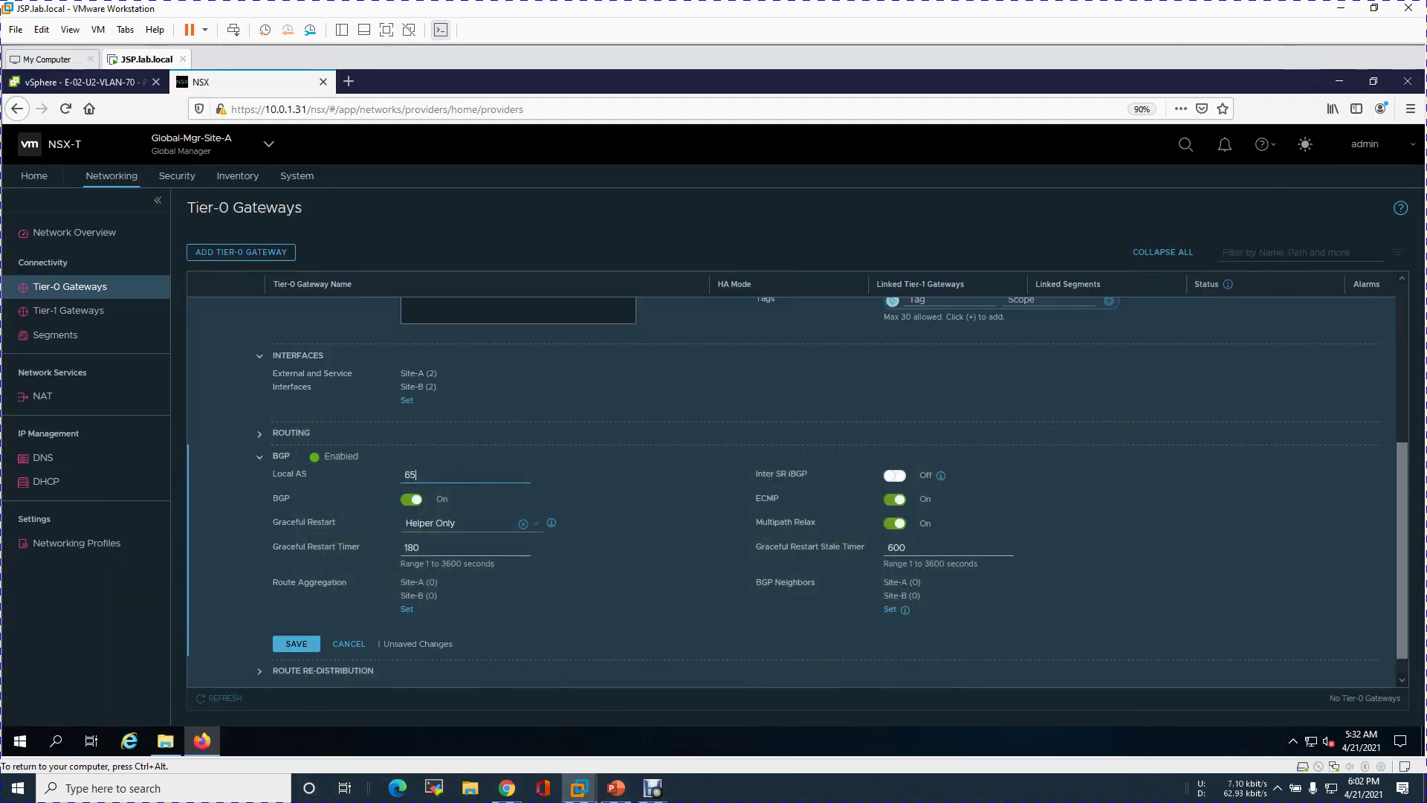
text(118)
click(895, 503)
Step: Start a BGP neighbor on T0-Production with IP address 10.0.5.161, consulting the PowerPoint topology diagram for R-1.1's Eth1 address
click(891, 611)
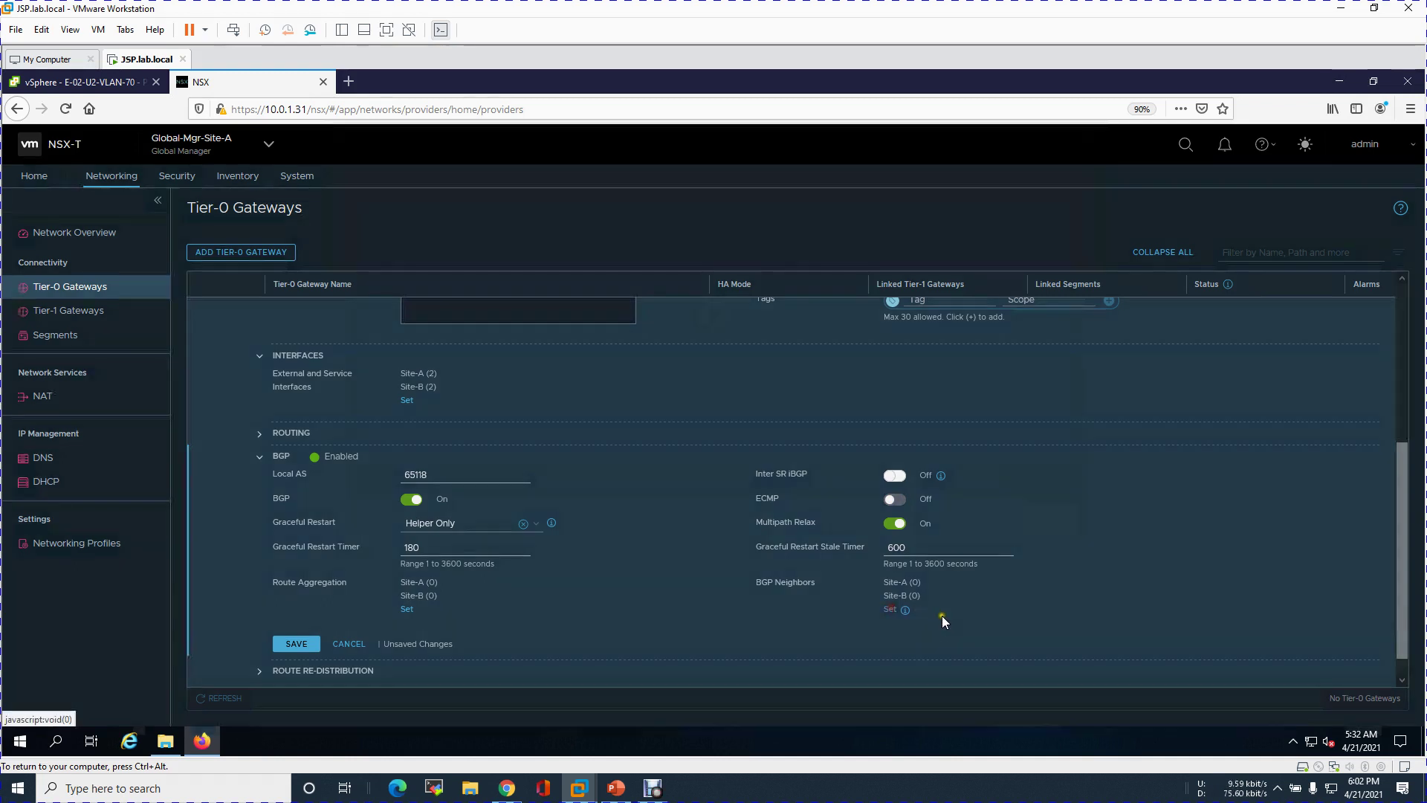
click(416, 264)
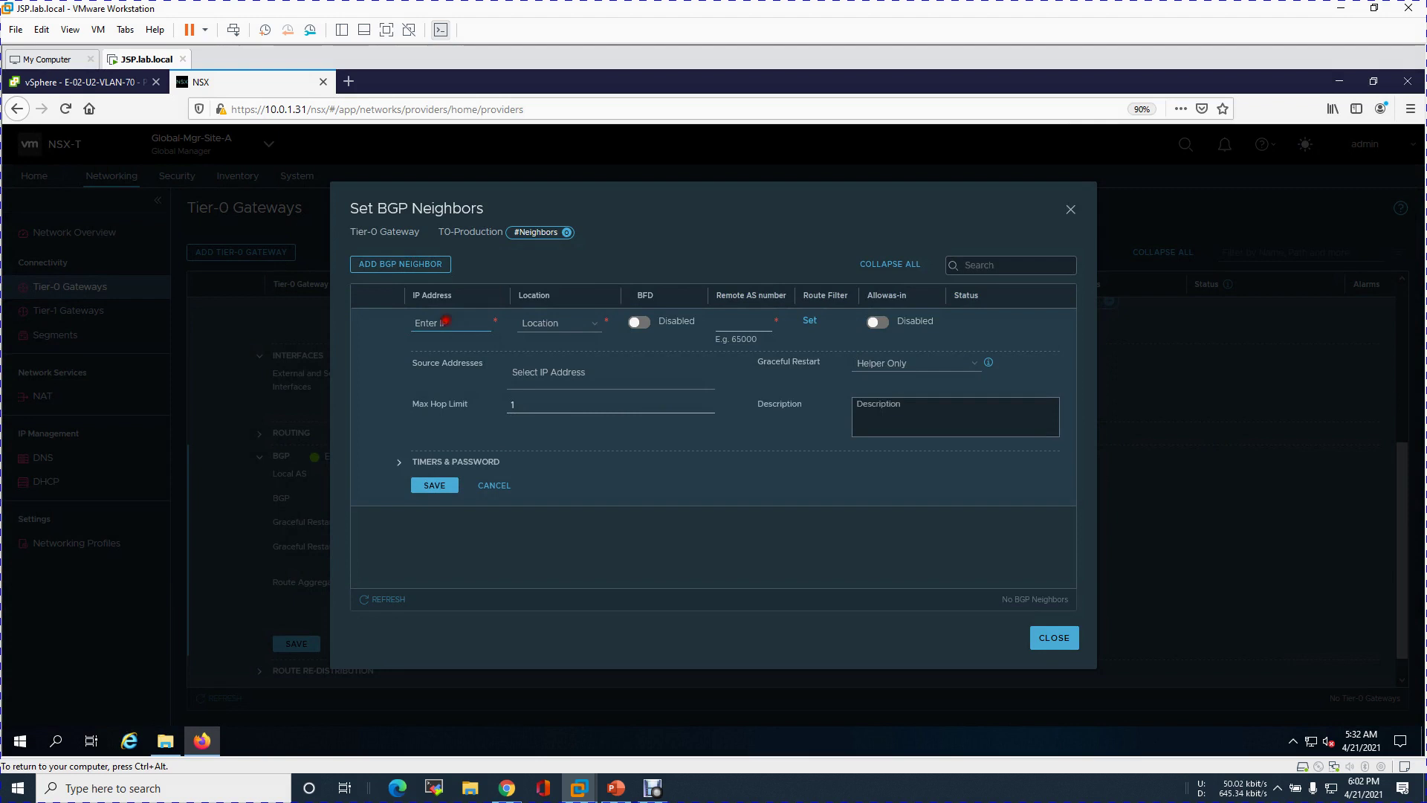
click(611, 786)
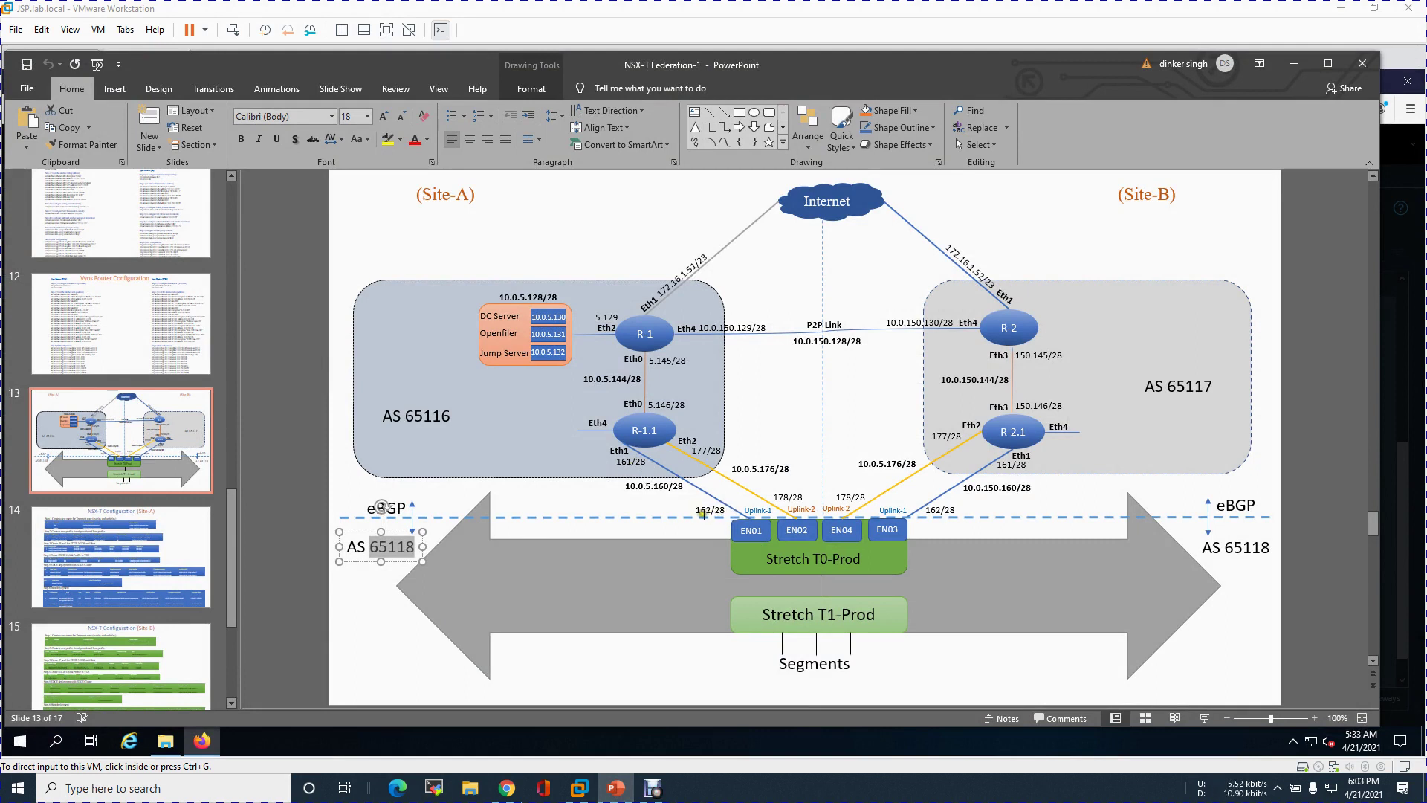
click(1294, 65)
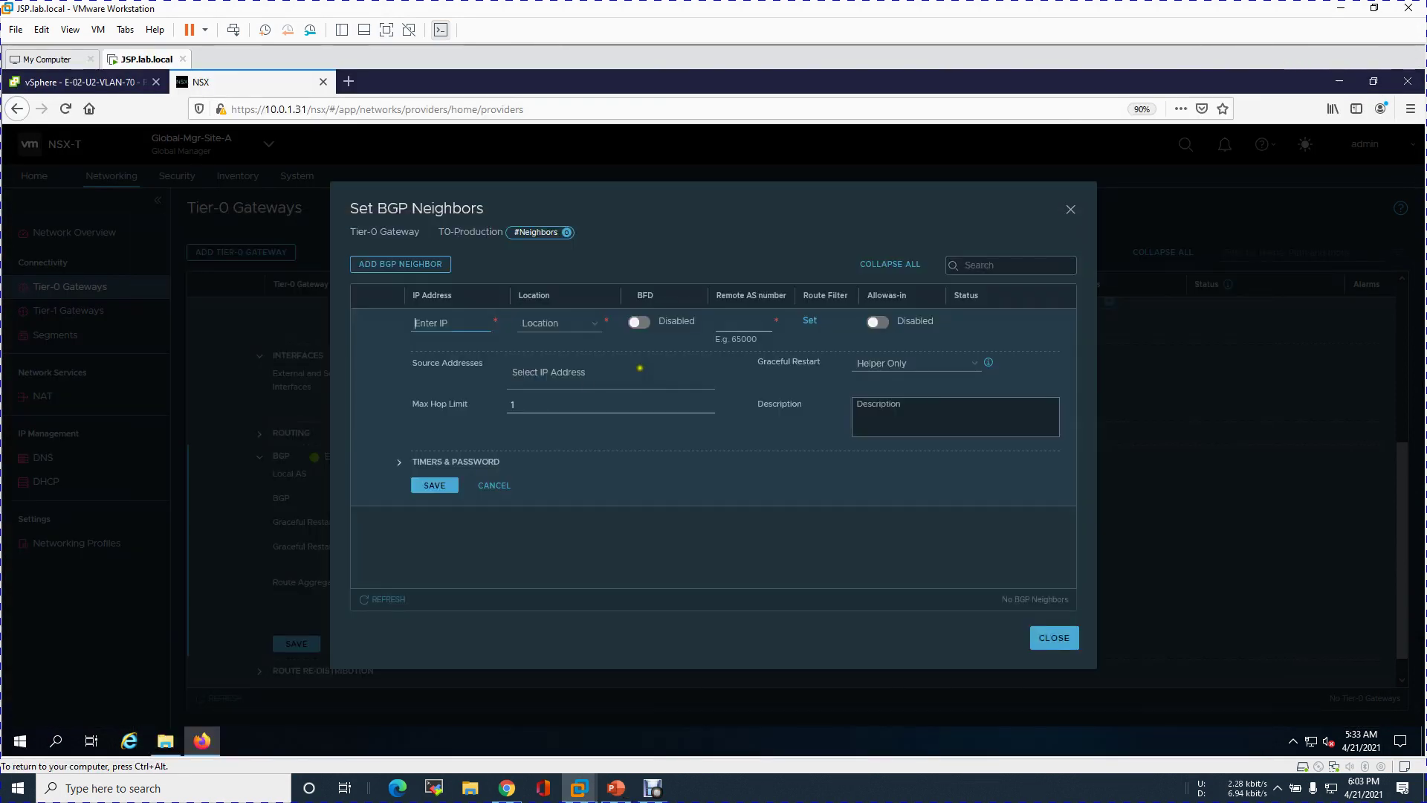
click(465, 321)
text(10.0.5.161)
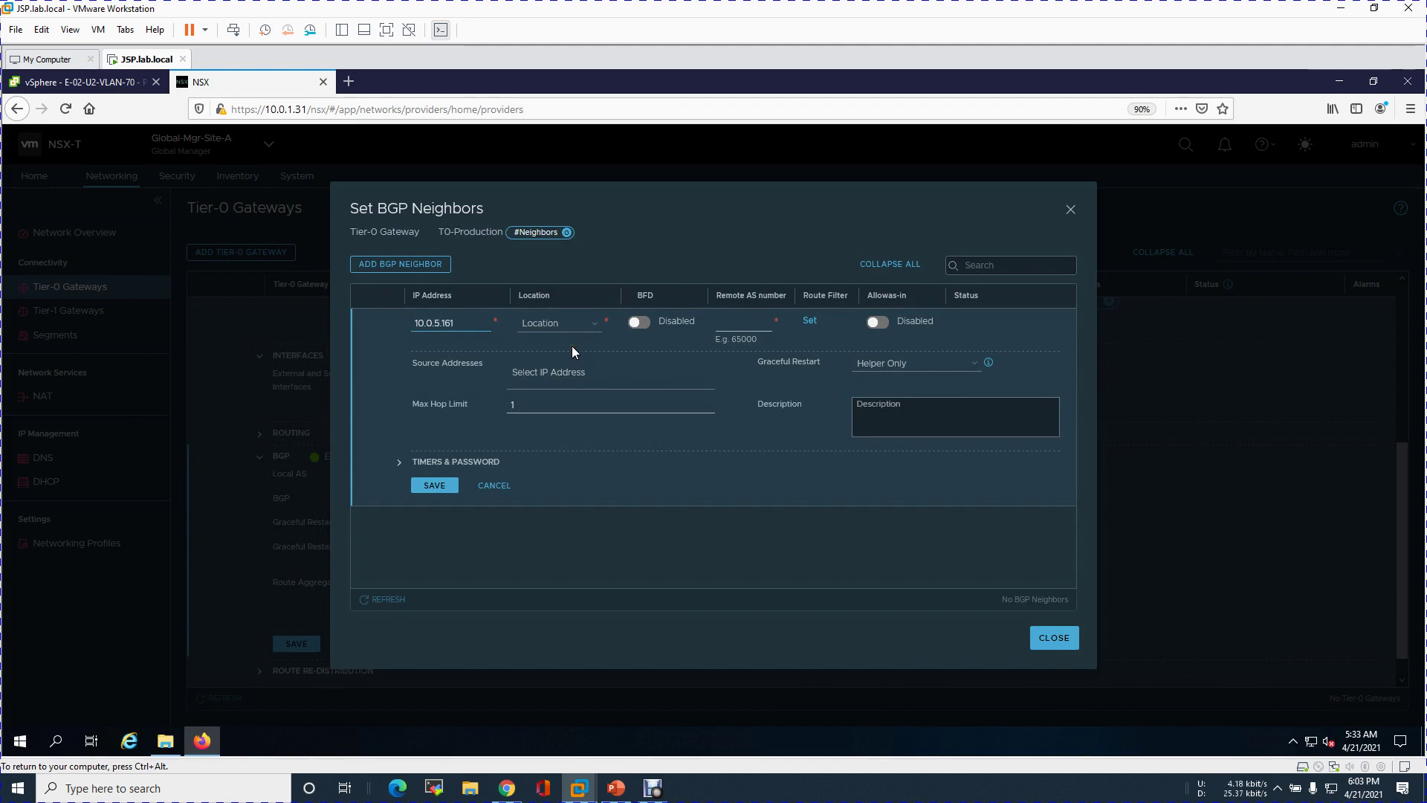
Step: Complete the 10.0.5.161 neighbor with location Site-A, remote AS 65116 per the PowerPoint topology diagram and source address 10.0.5.162, and save it
click(587, 321)
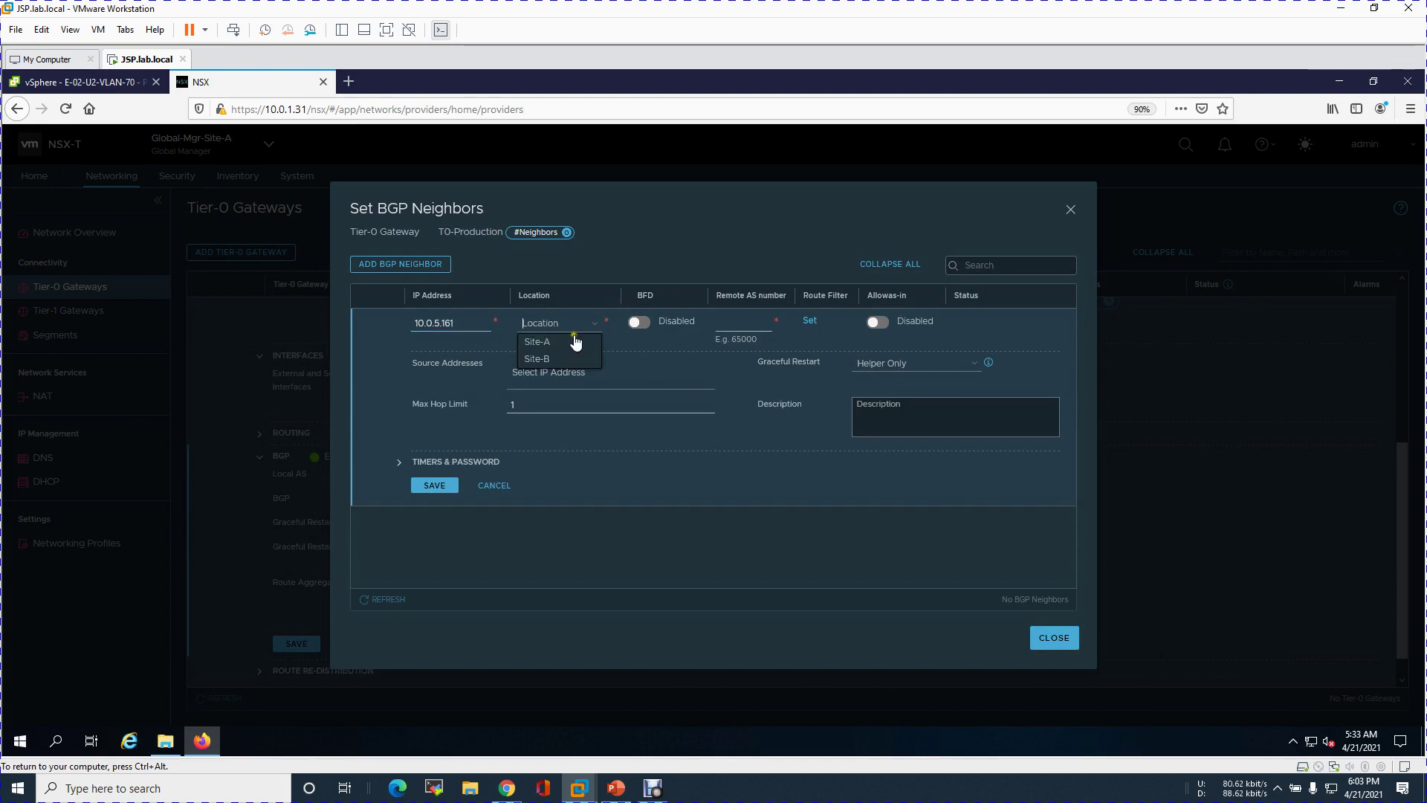
click(557, 343)
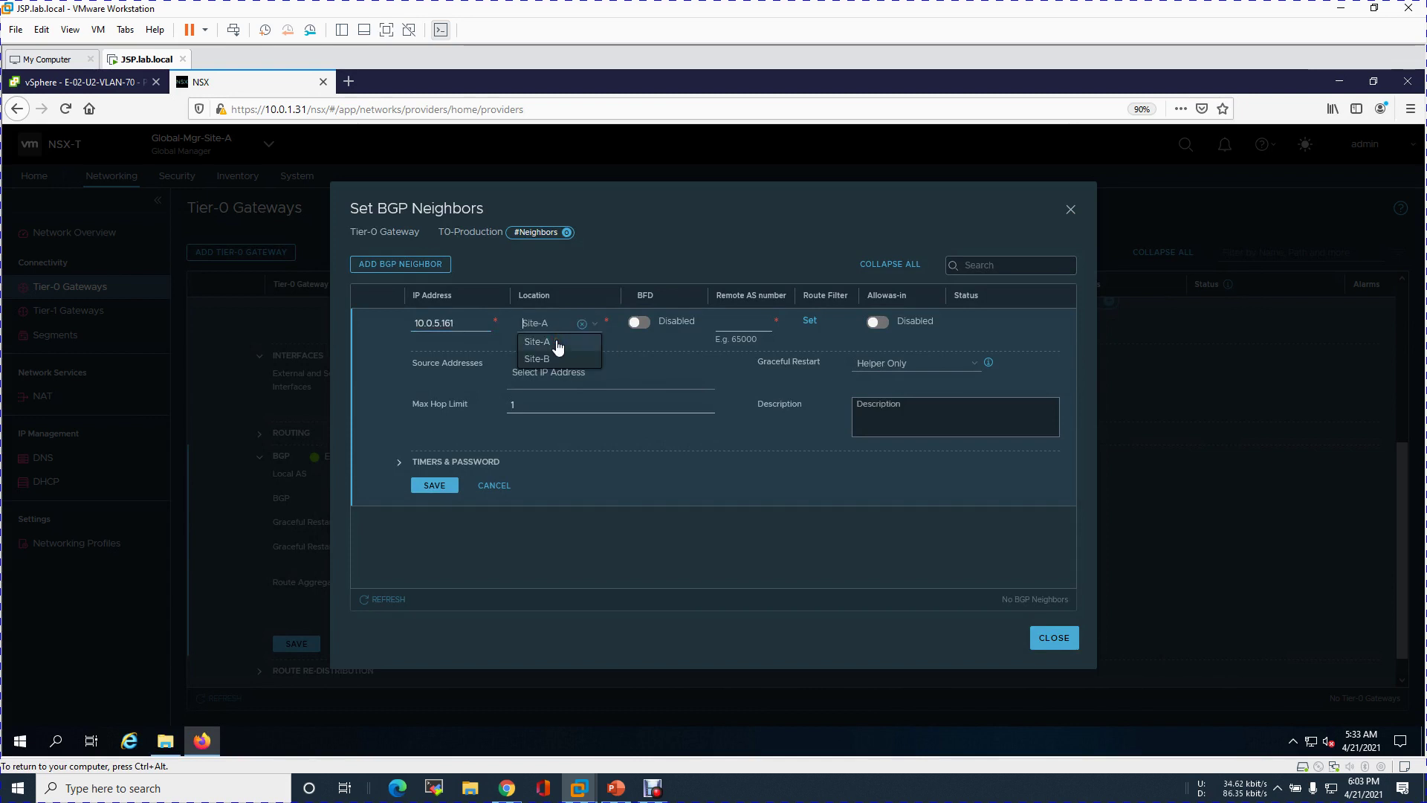
click(735, 322)
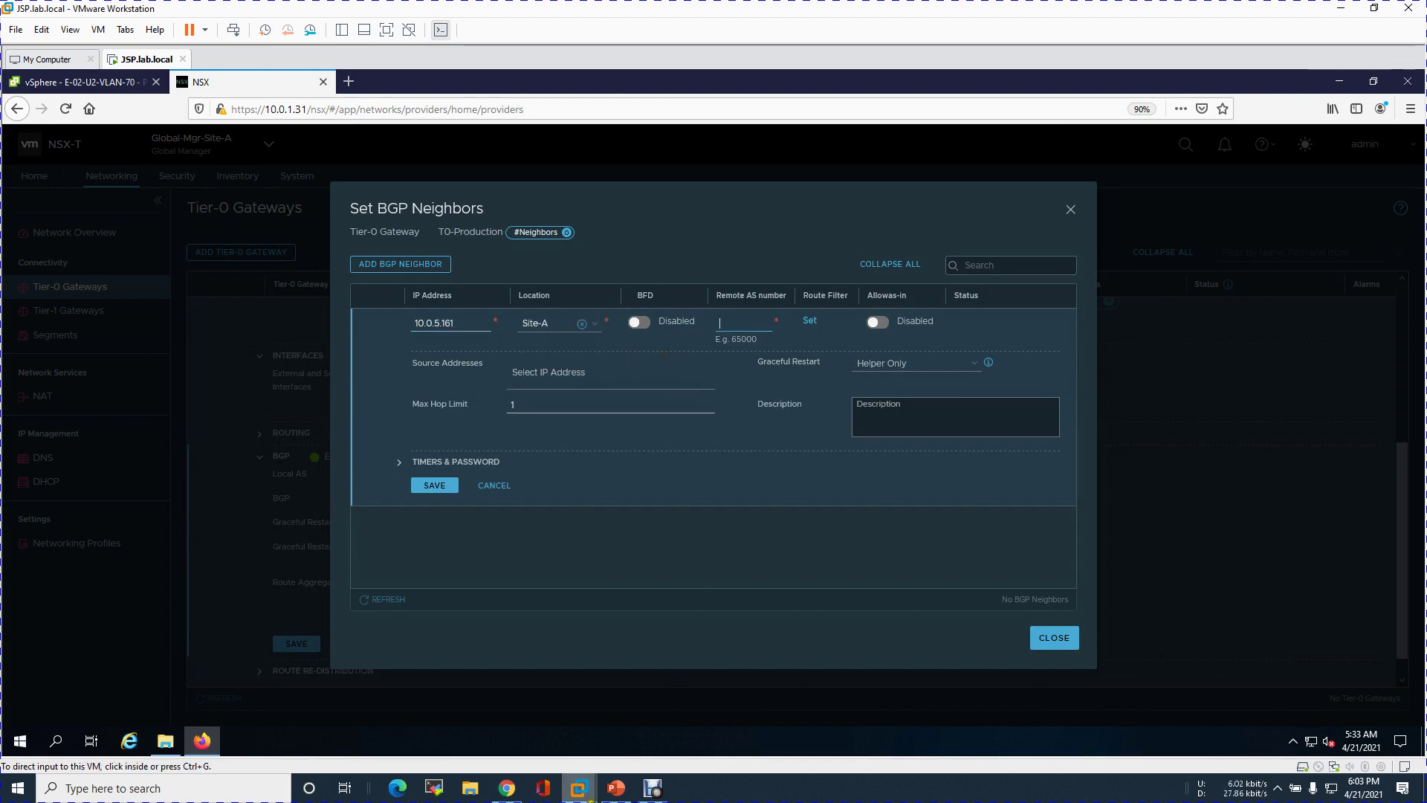
click(616, 788)
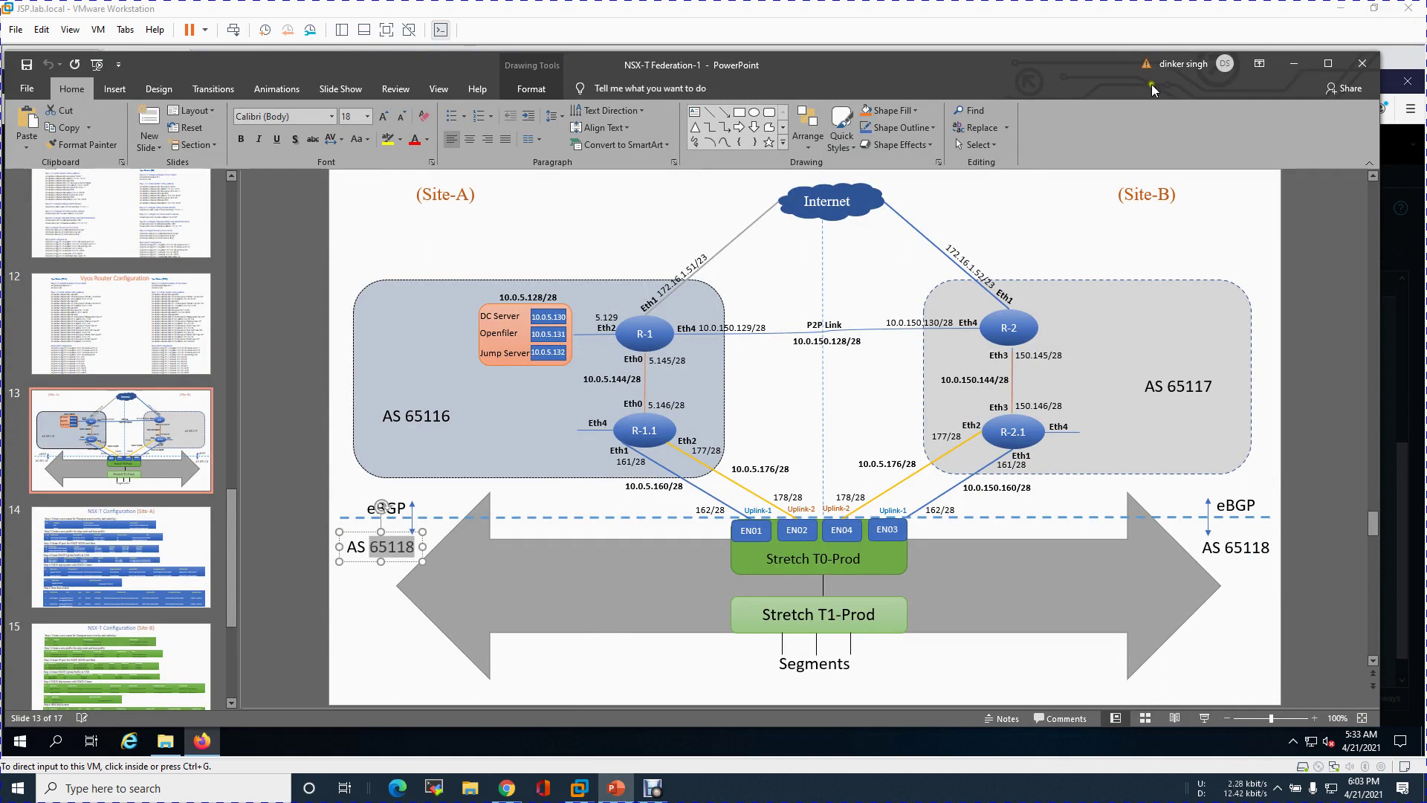
click(1293, 65)
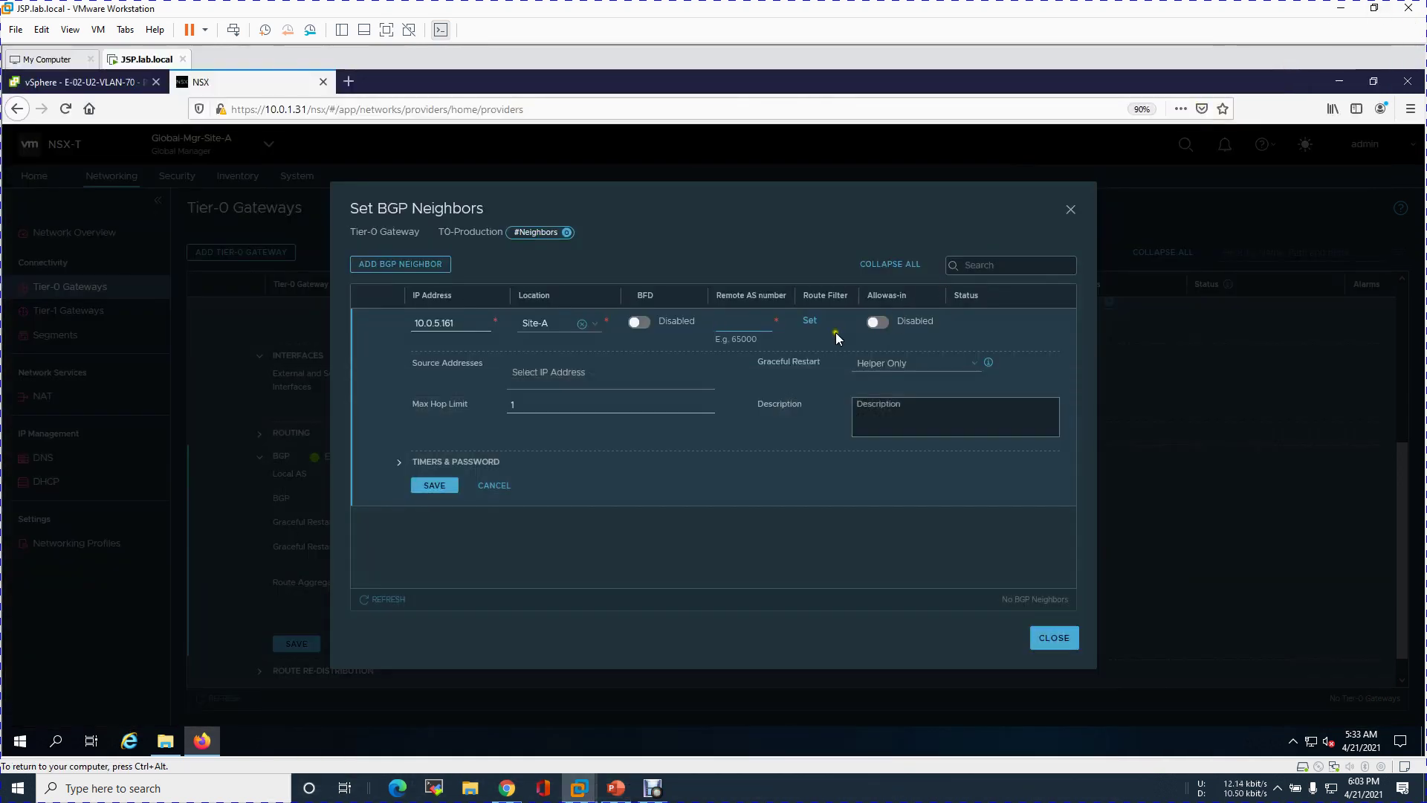
text(116)
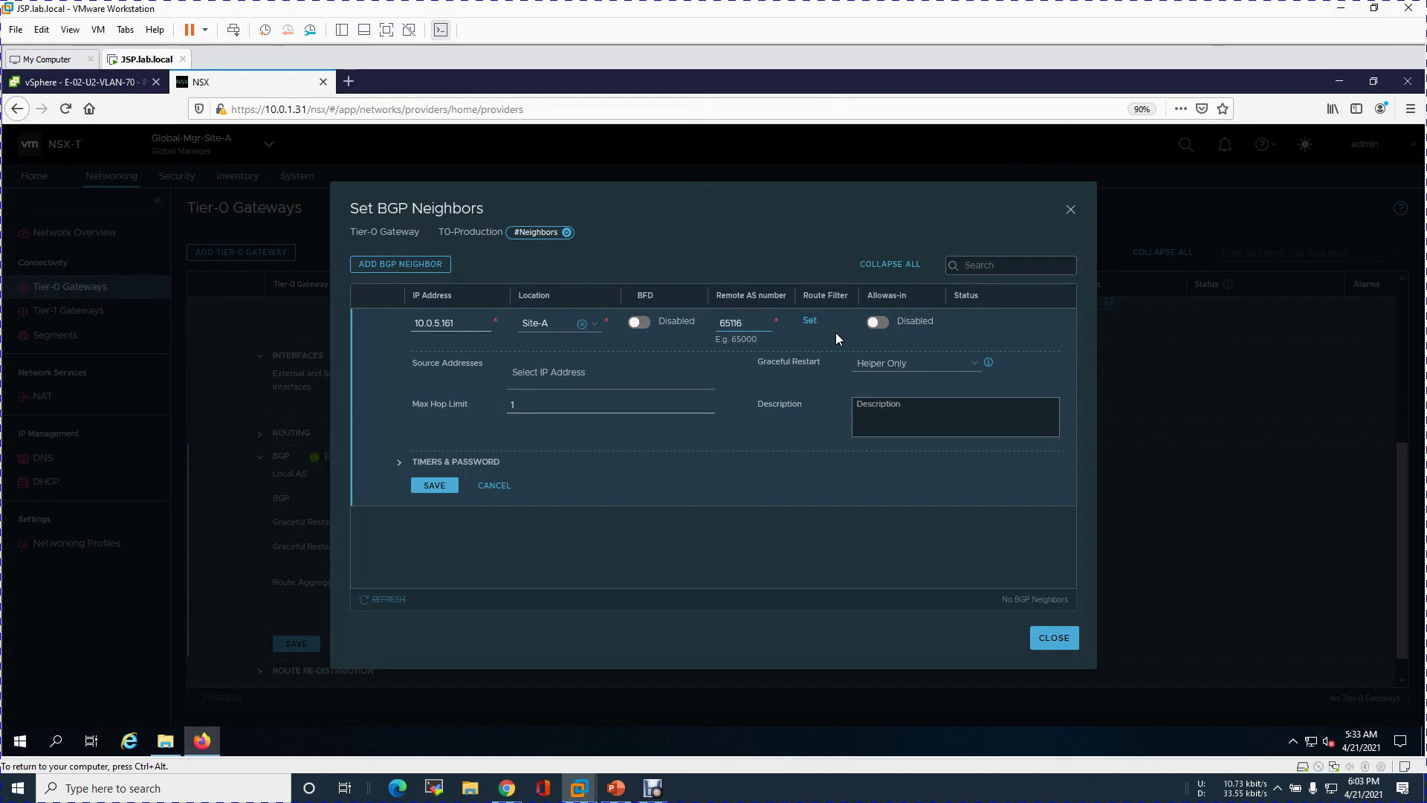
click(544, 372)
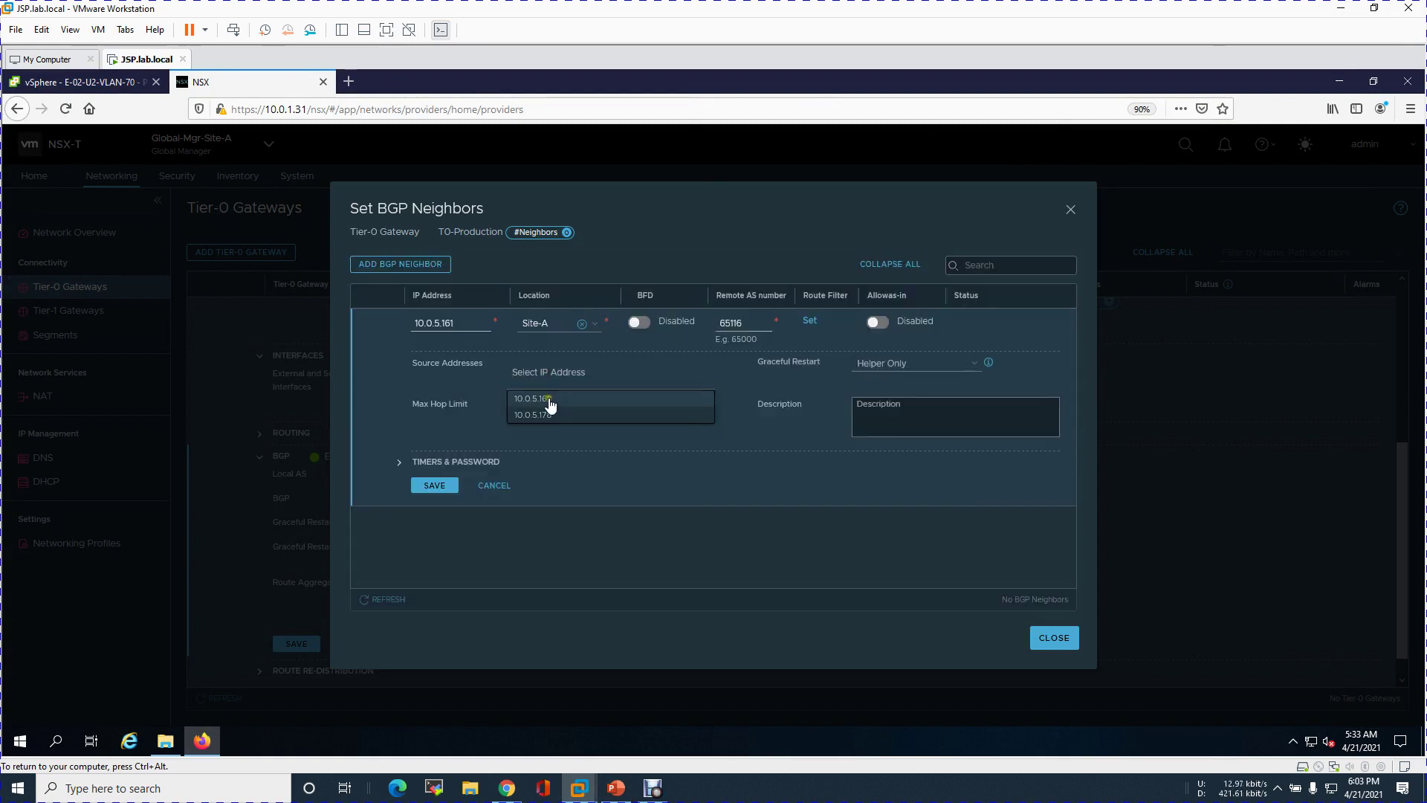
click(550, 400)
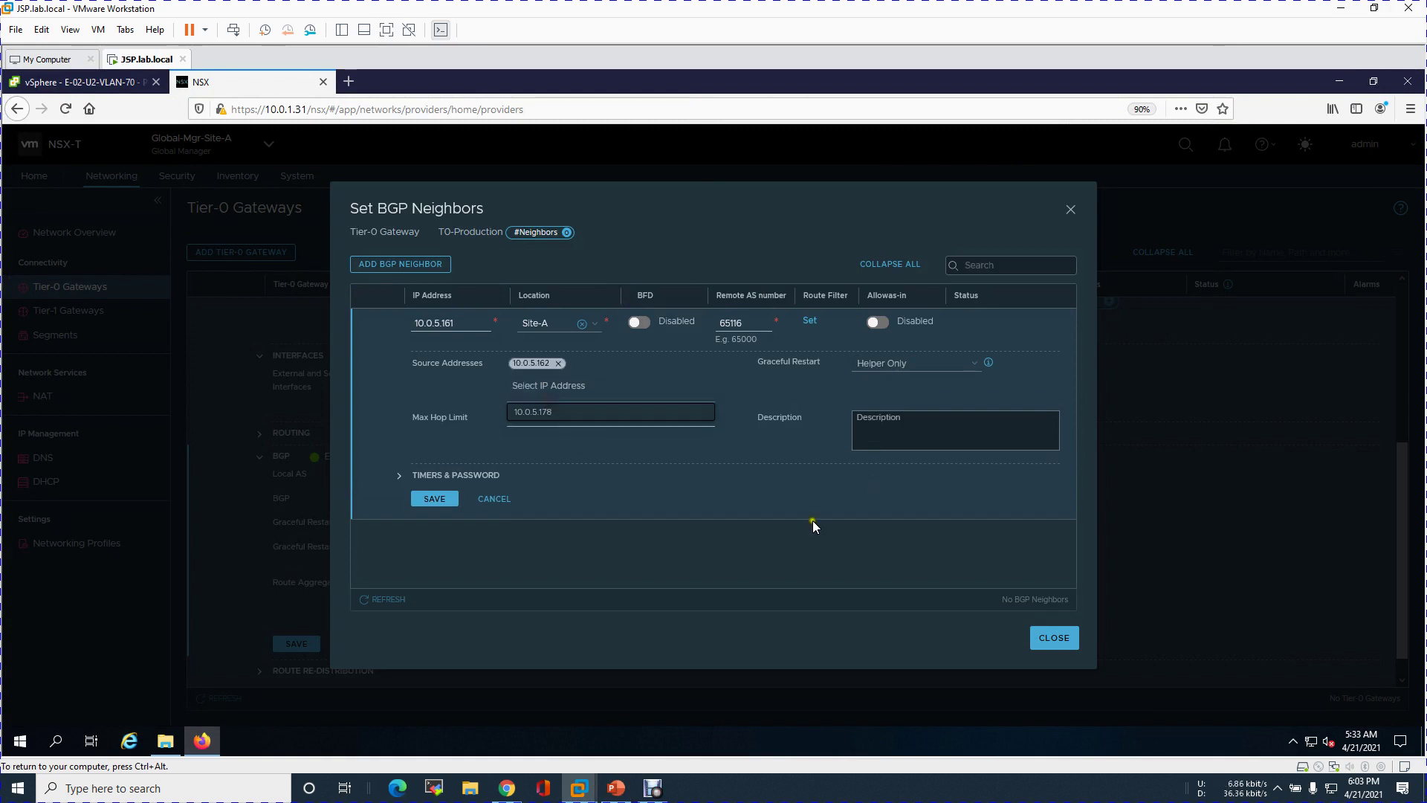
click(446, 500)
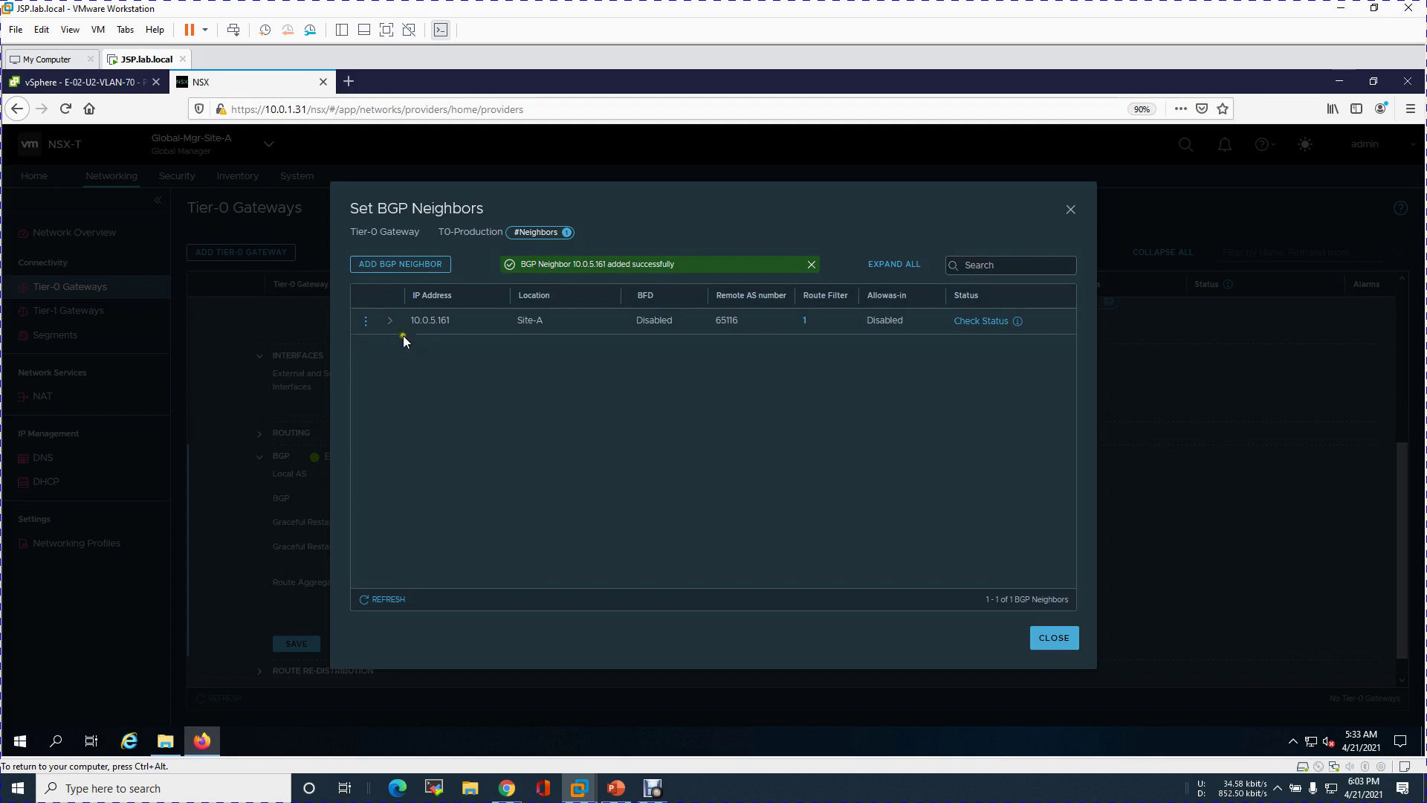
Step: Start another BGP neighbor with IP address 10.0.5.177, location Site-A and remote AS number 65116
click(397, 268)
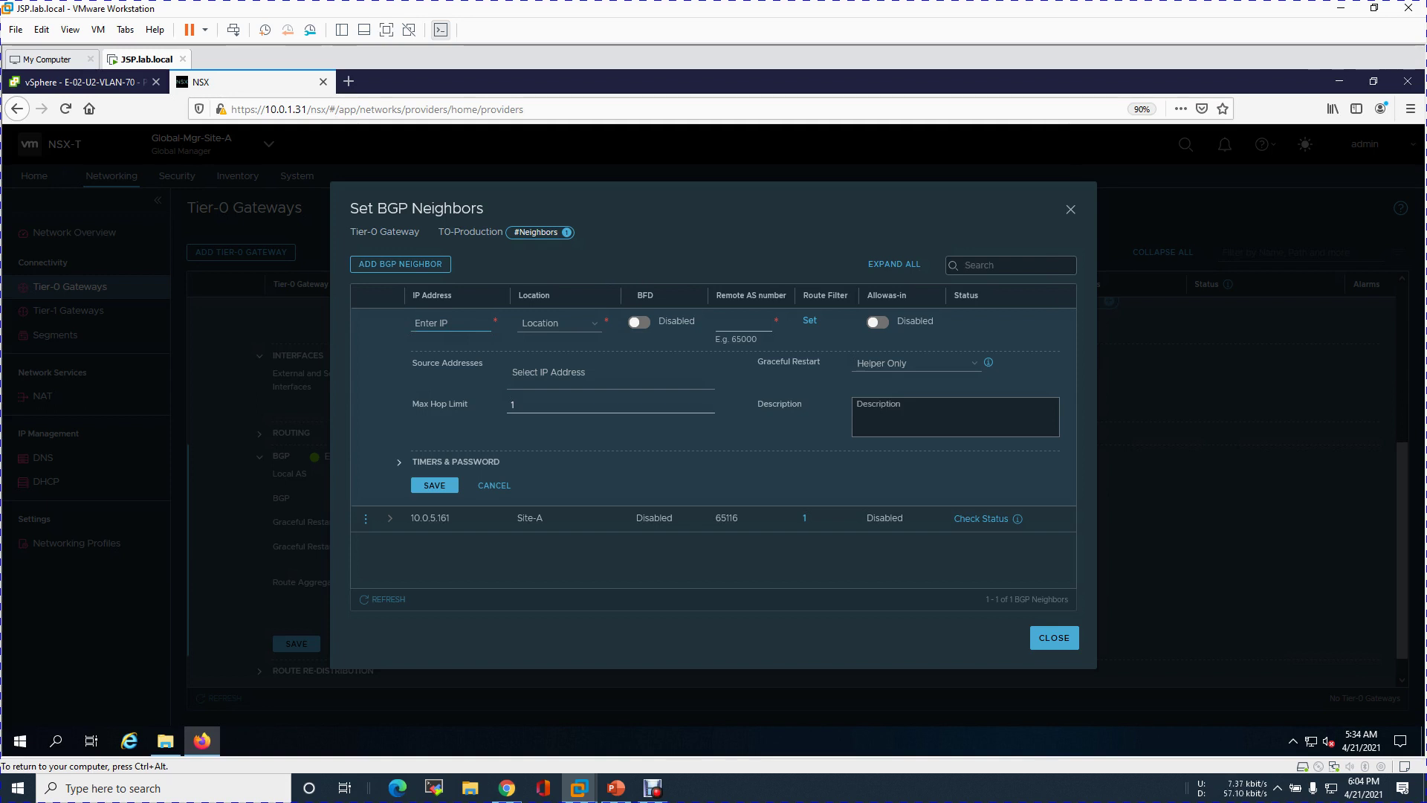
text(10.0.5.177)
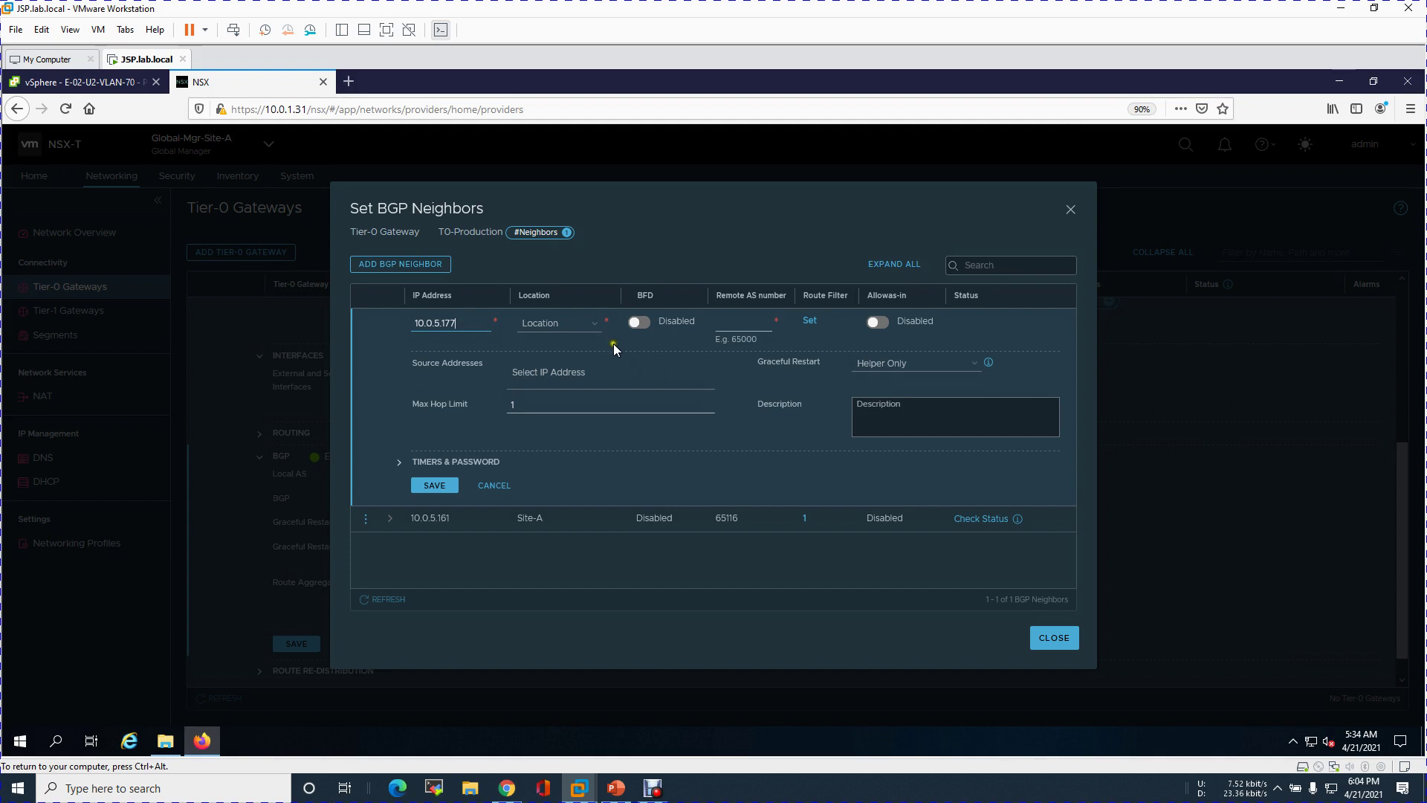
click(594, 324)
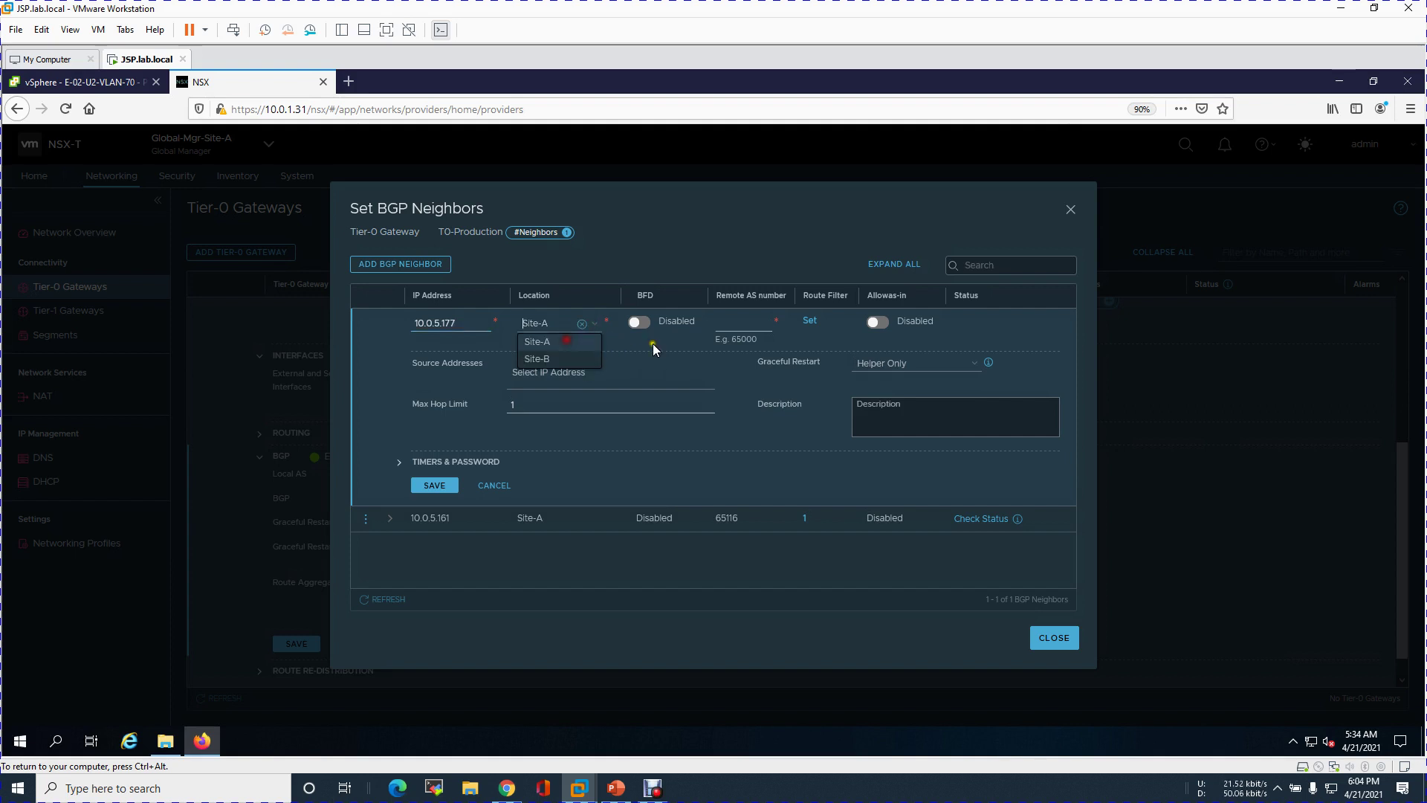
click(741, 321)
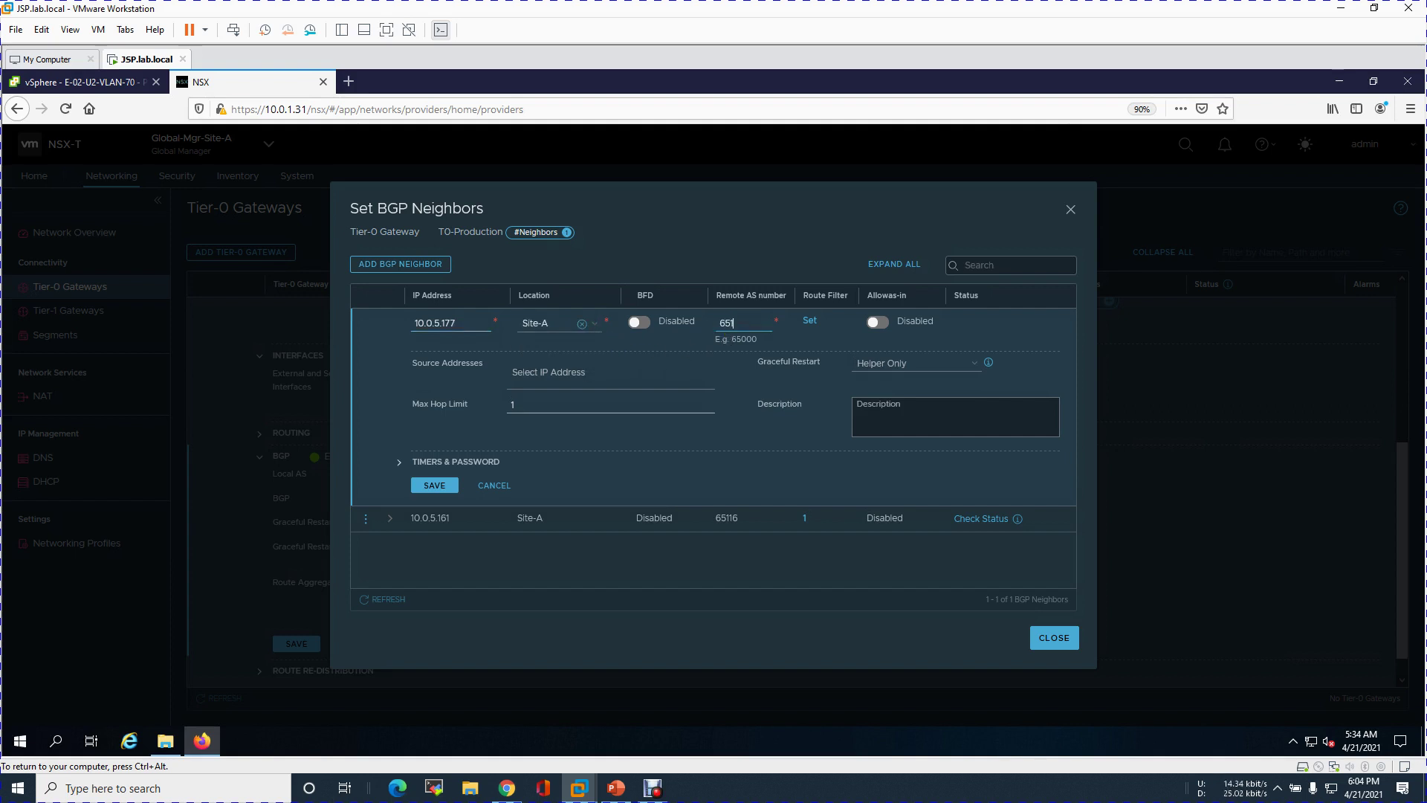
Step: Check edge node EN02, R-1.1's Eth2 address and Site-A's AS number in the PowerPoint topology diagram
click(616, 788)
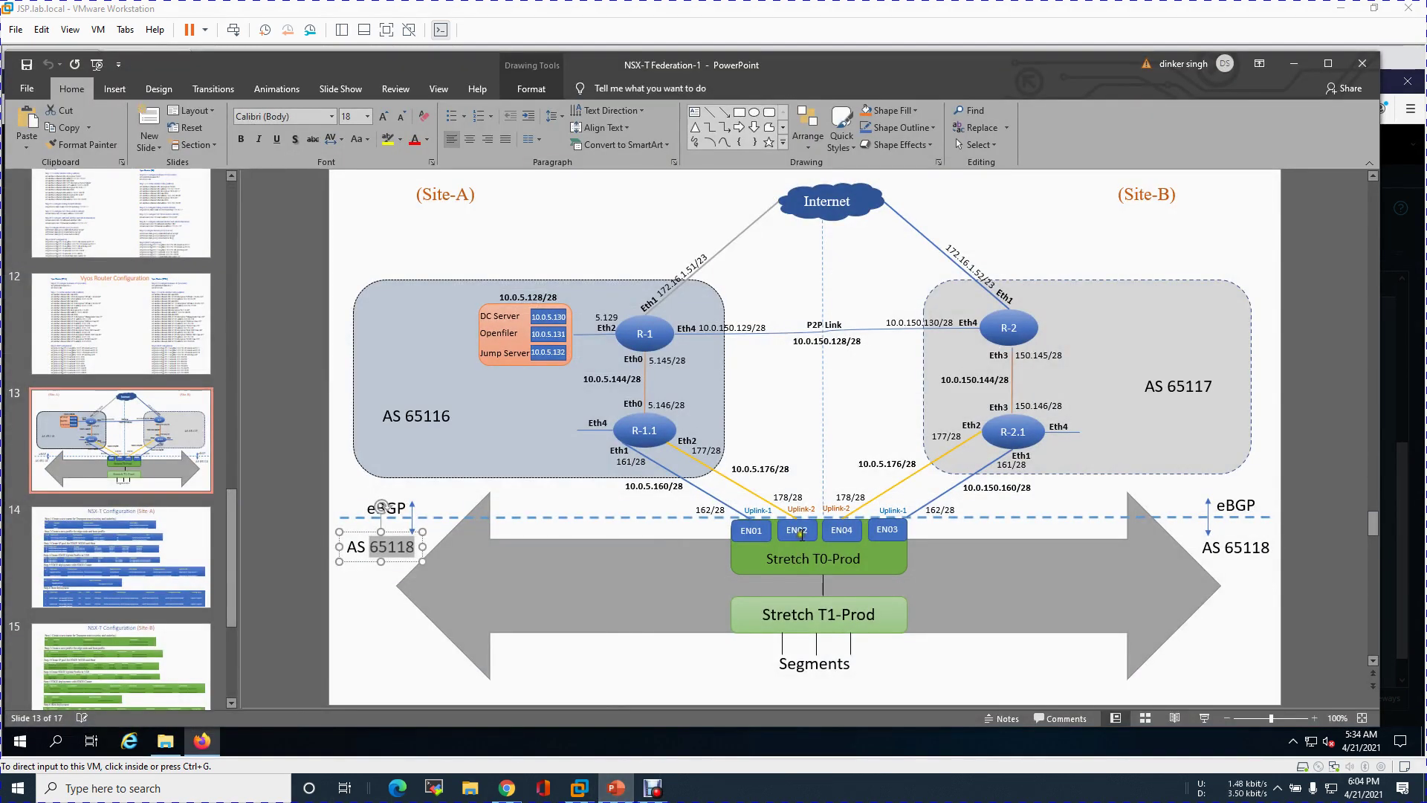
click(800, 534)
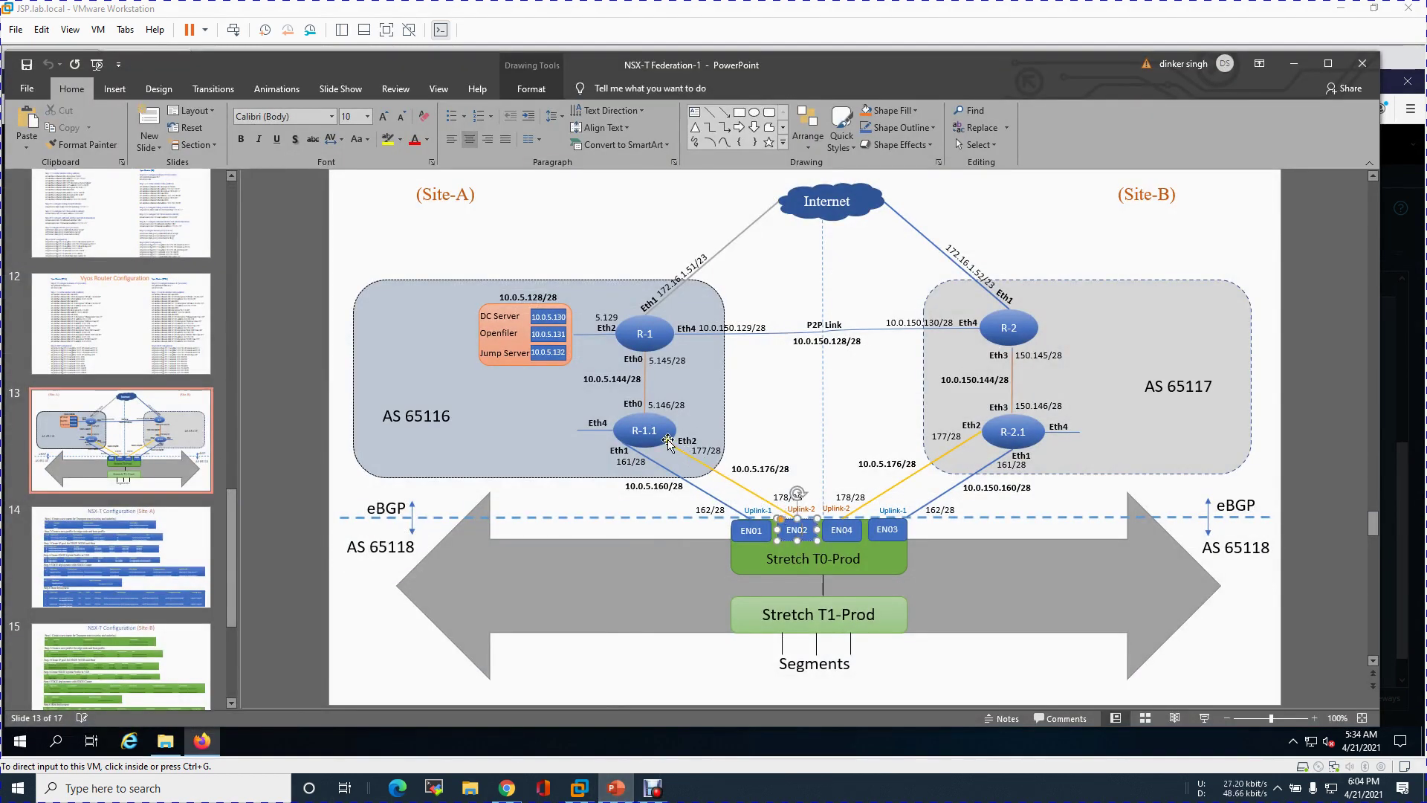
click(708, 449)
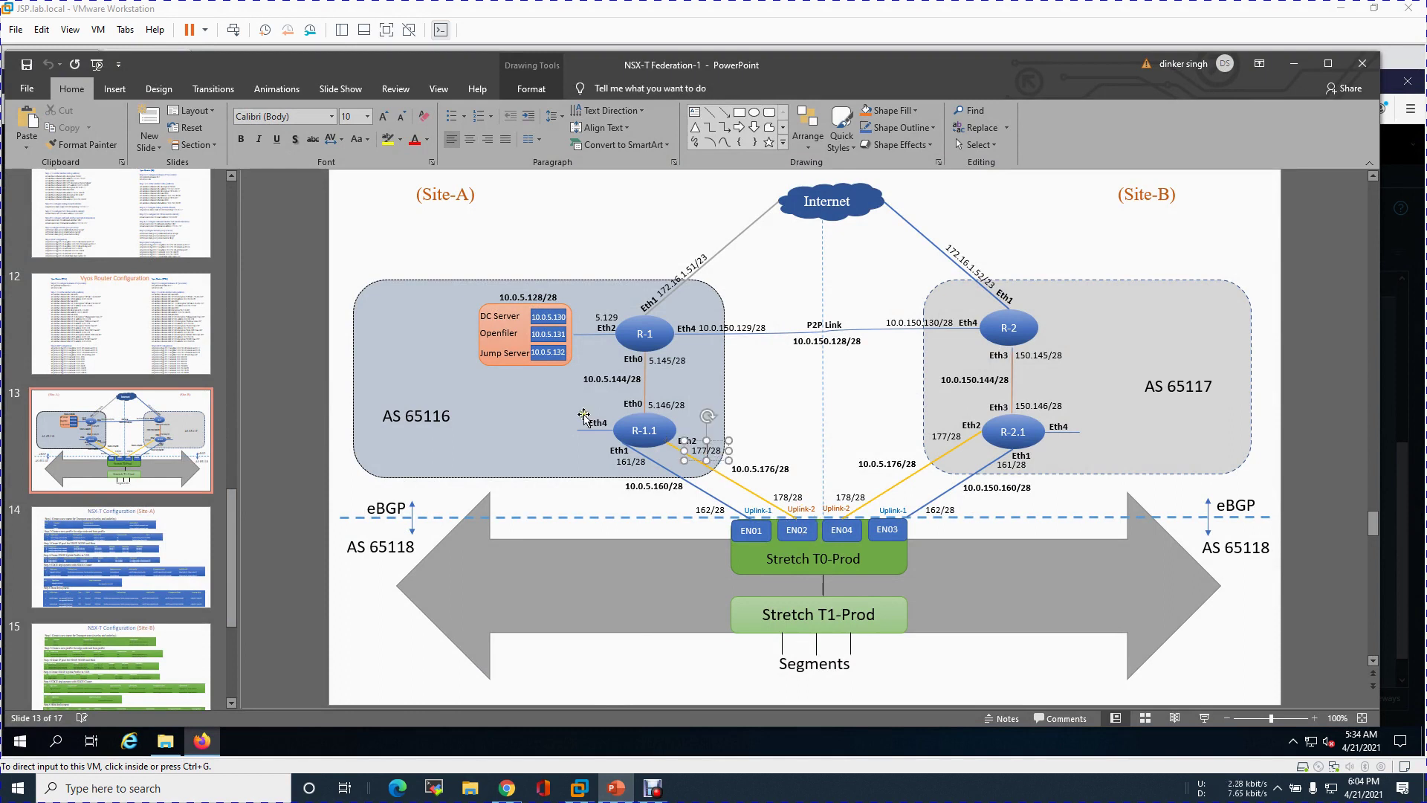
click(422, 414)
click(1295, 69)
Step: Save the 10.0.5.177 neighbor with source address 10.0.5.178, and check the status of both Site-A neighbors
click(642, 376)
click(572, 399)
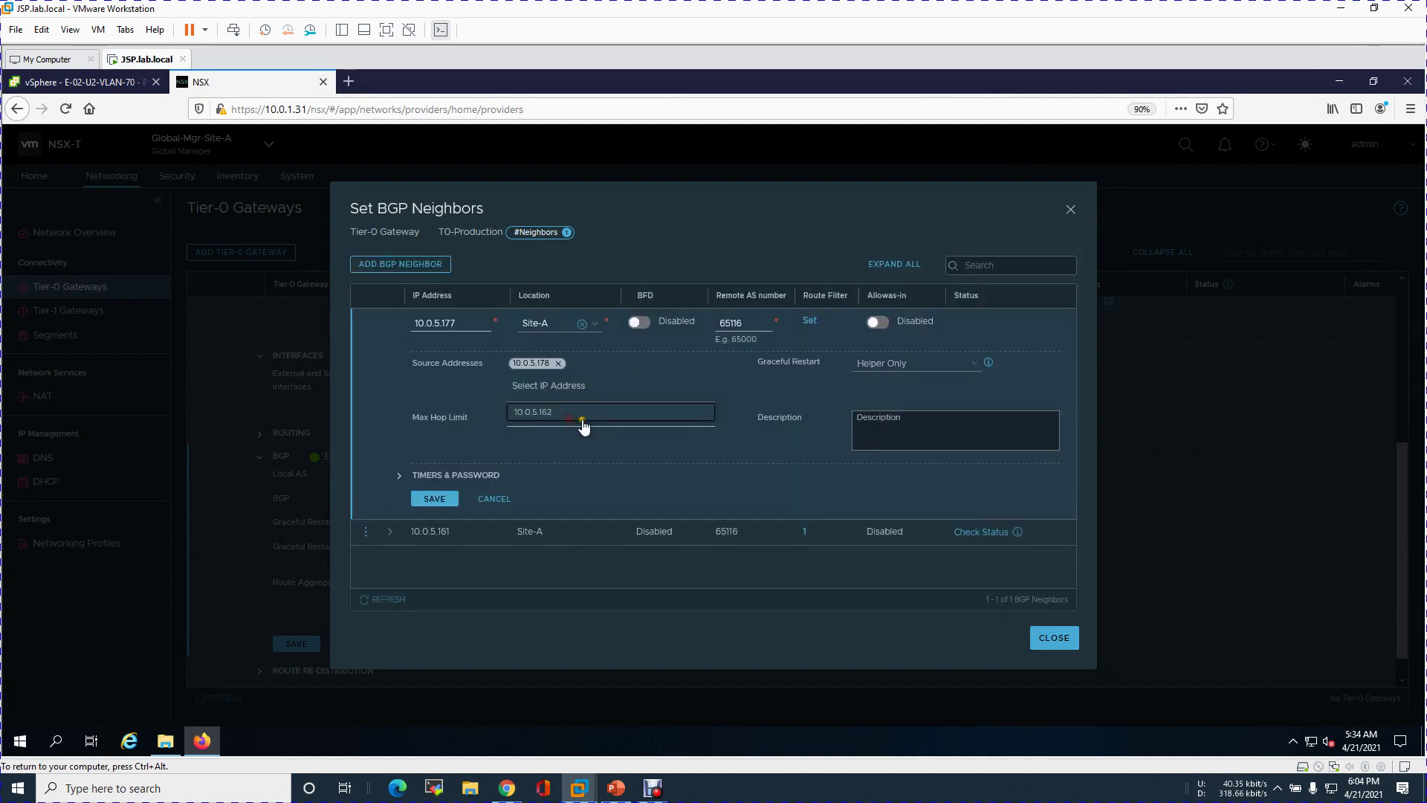
click(434, 499)
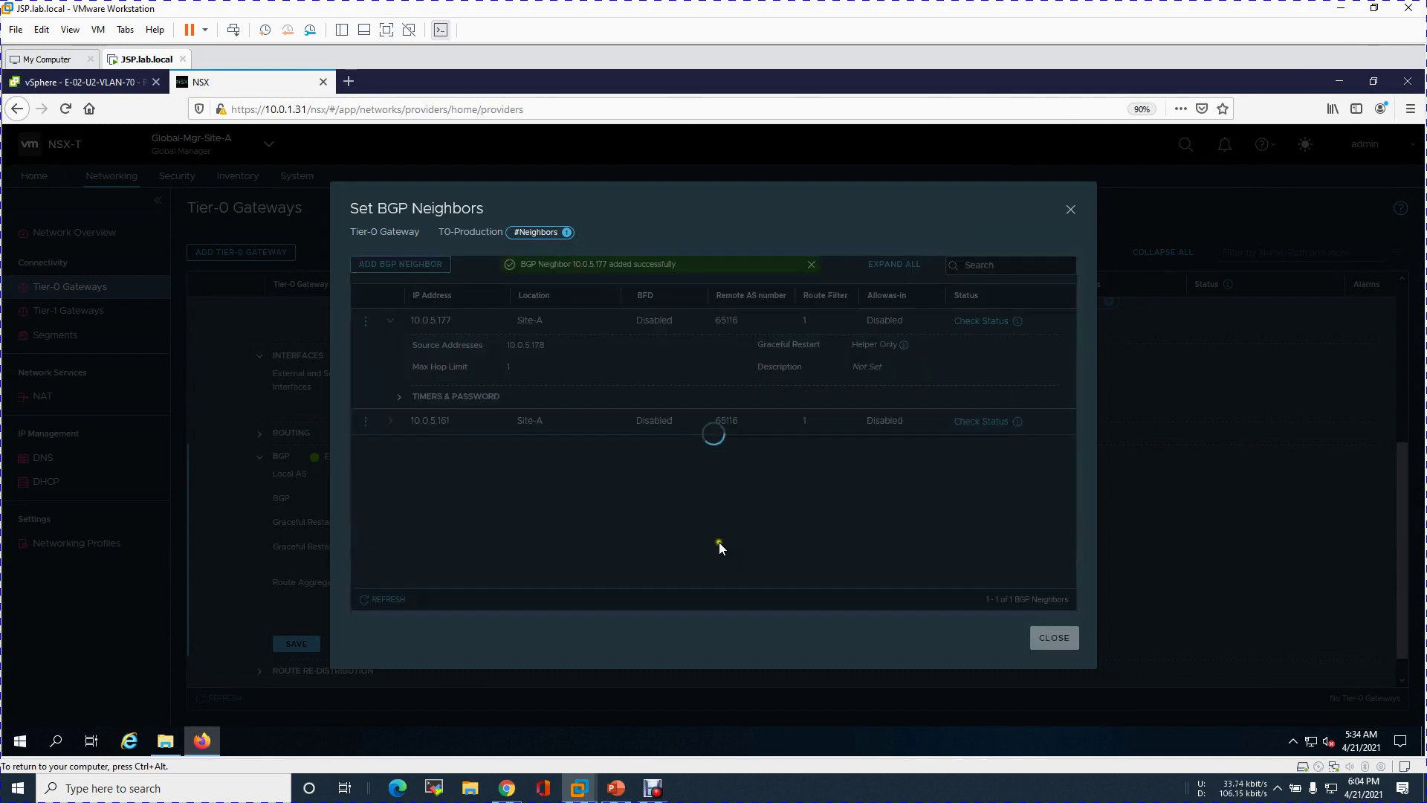
click(973, 321)
click(980, 347)
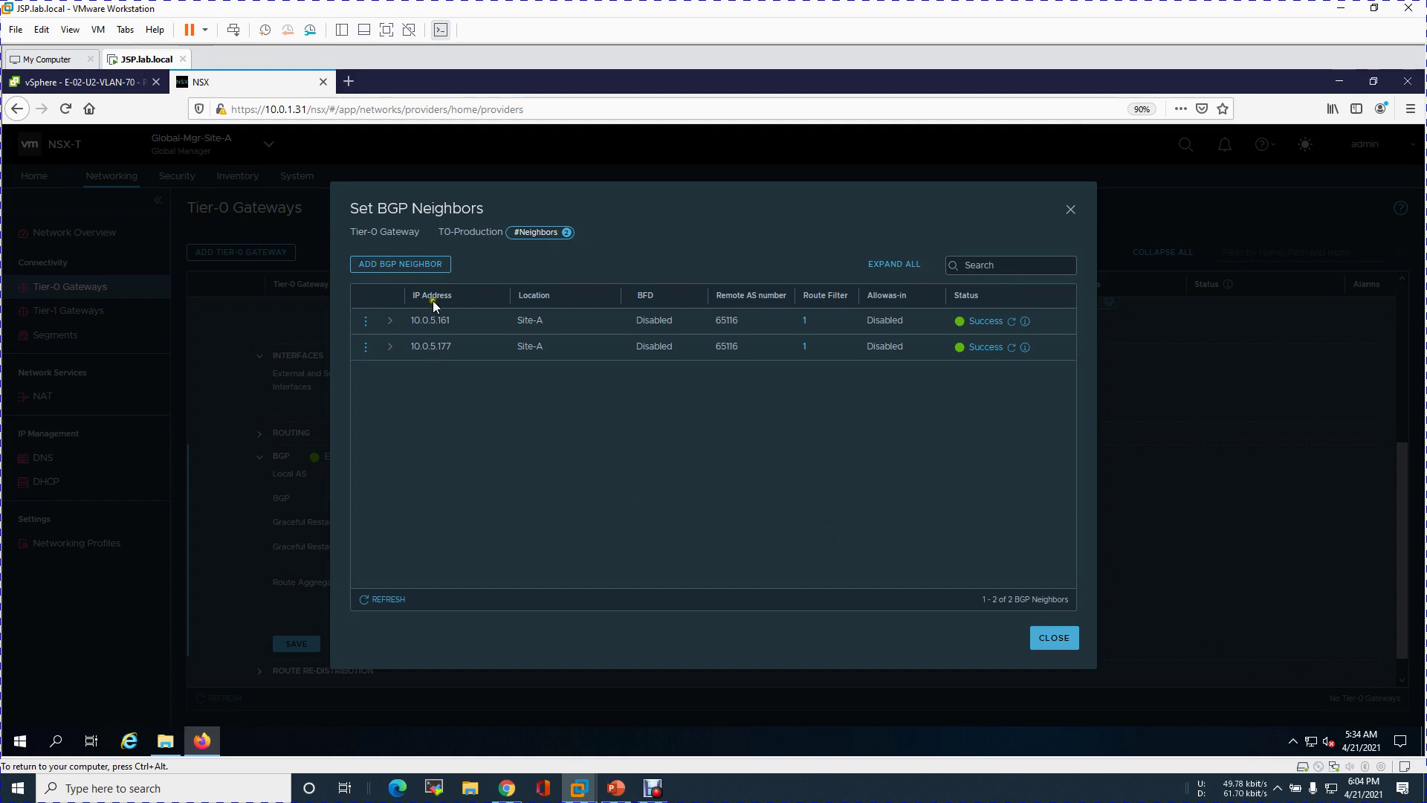
Step: Start a BGP neighbor with IP address 10.0.150.161, location Site-B, remote AS 65117 and source address 10.0.150.162
click(431, 266)
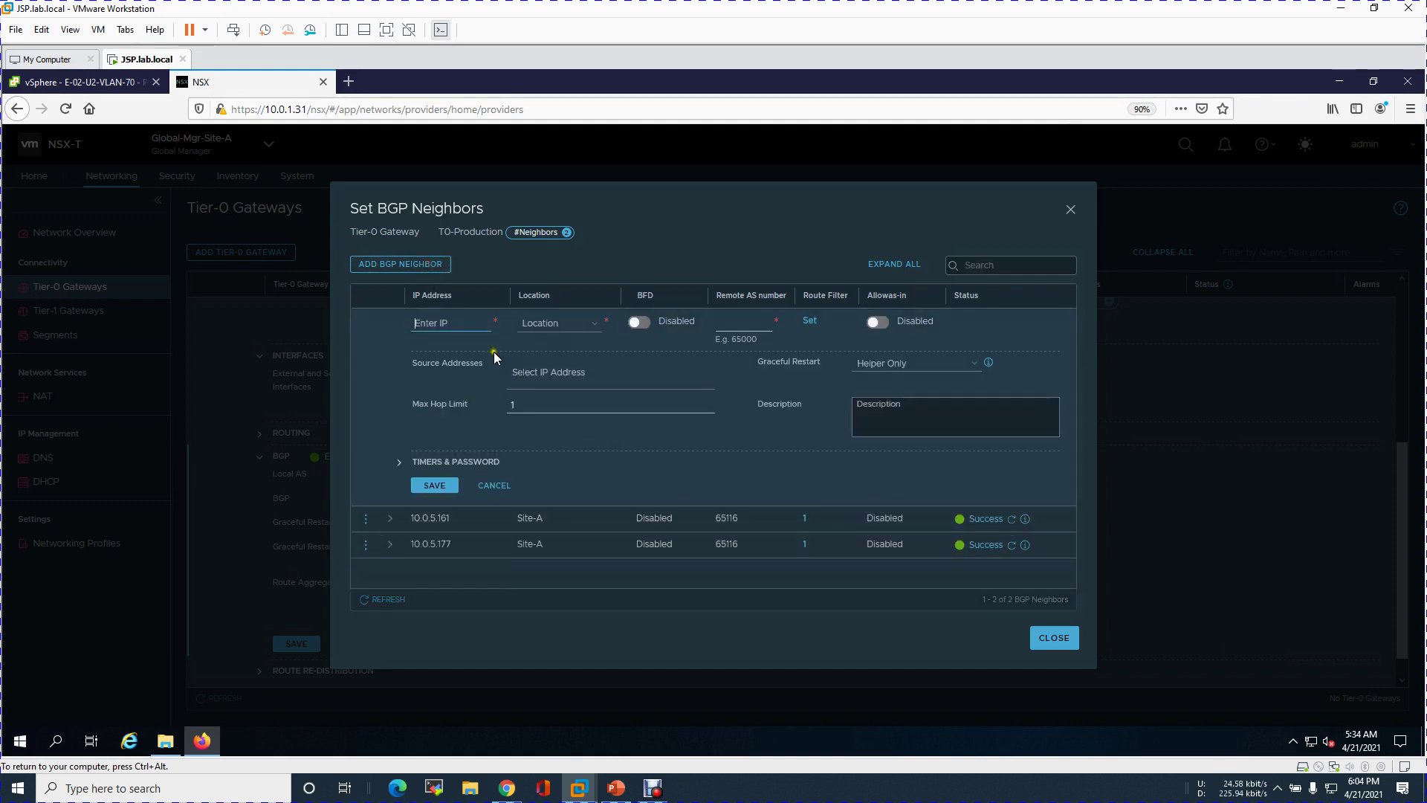
text(10.)
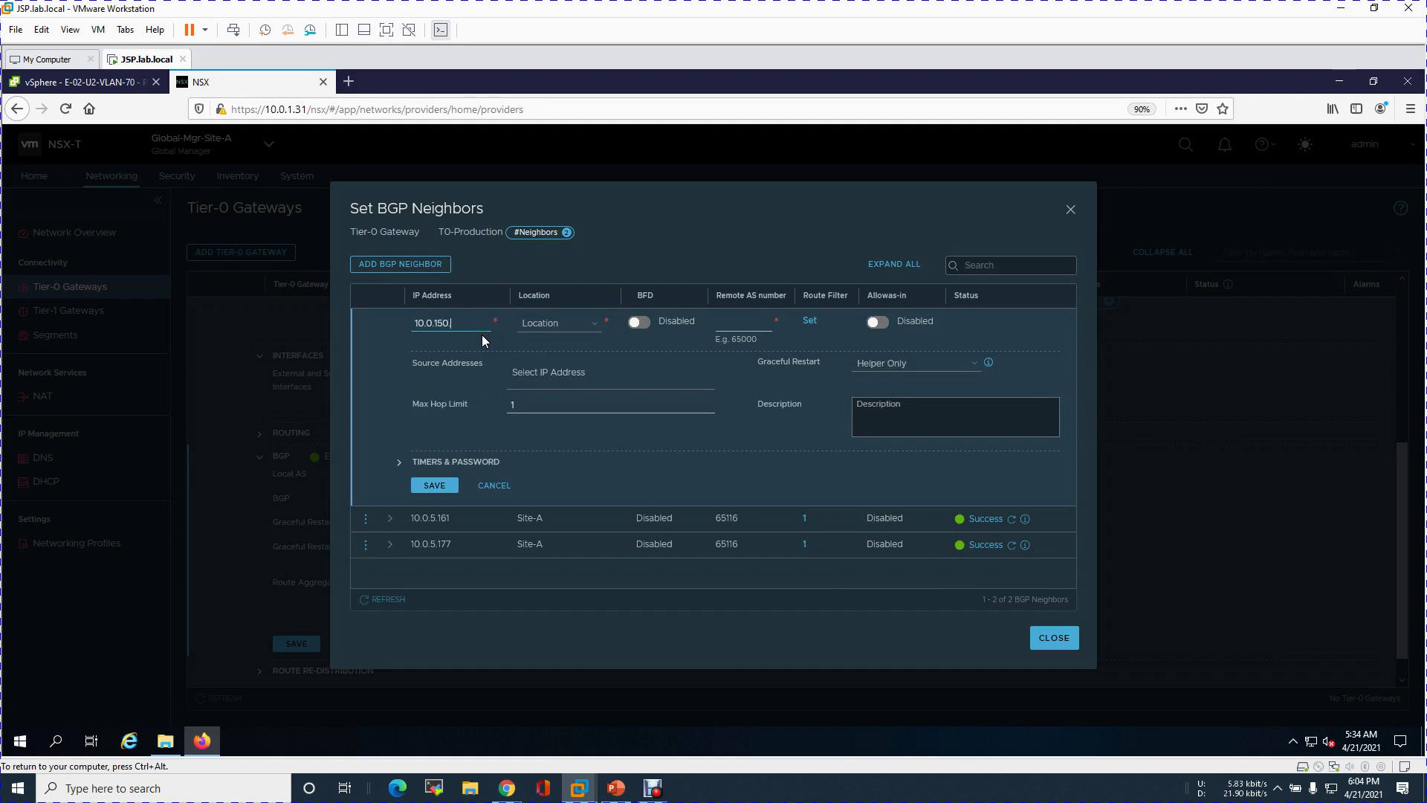
text(0.150.161)
click(540, 324)
click(538, 358)
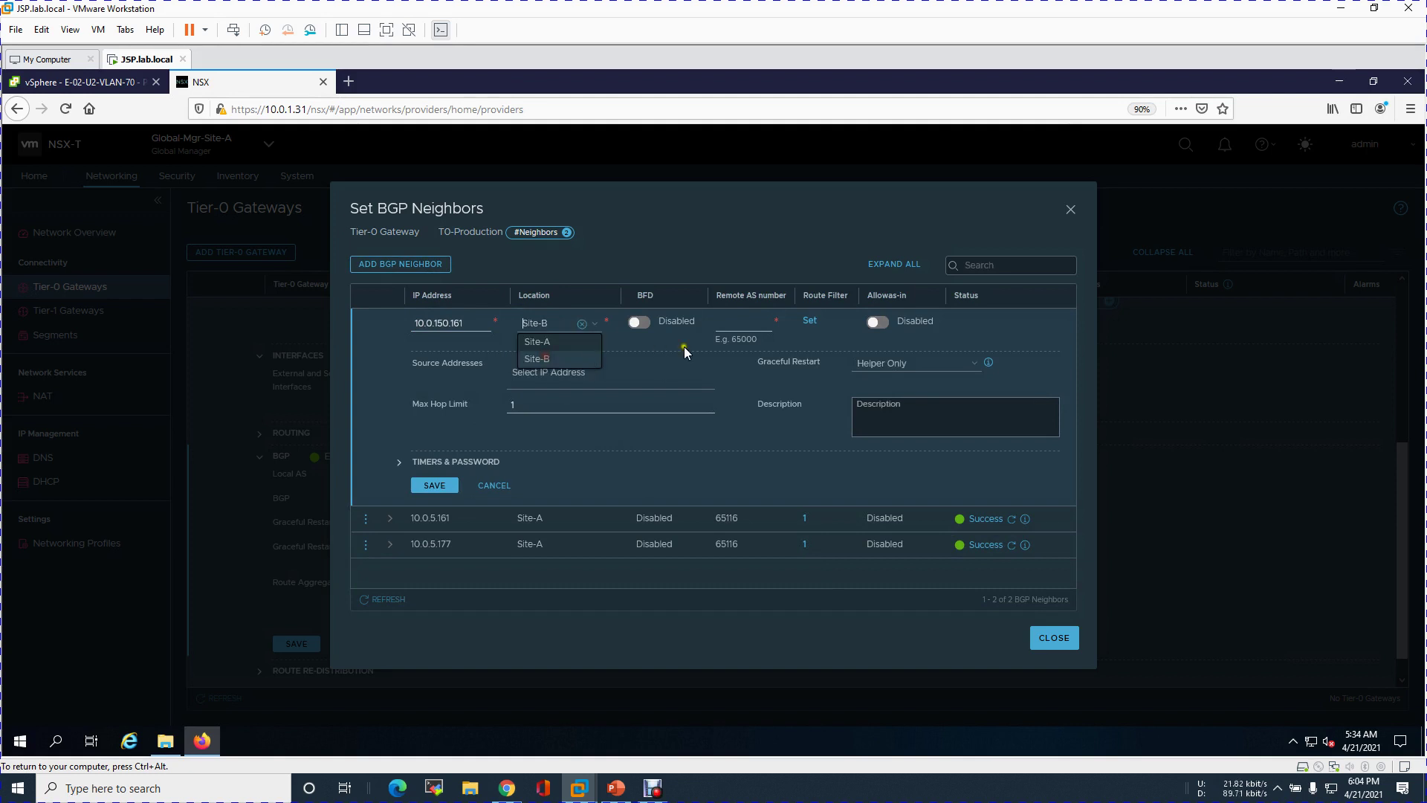
click(733, 321)
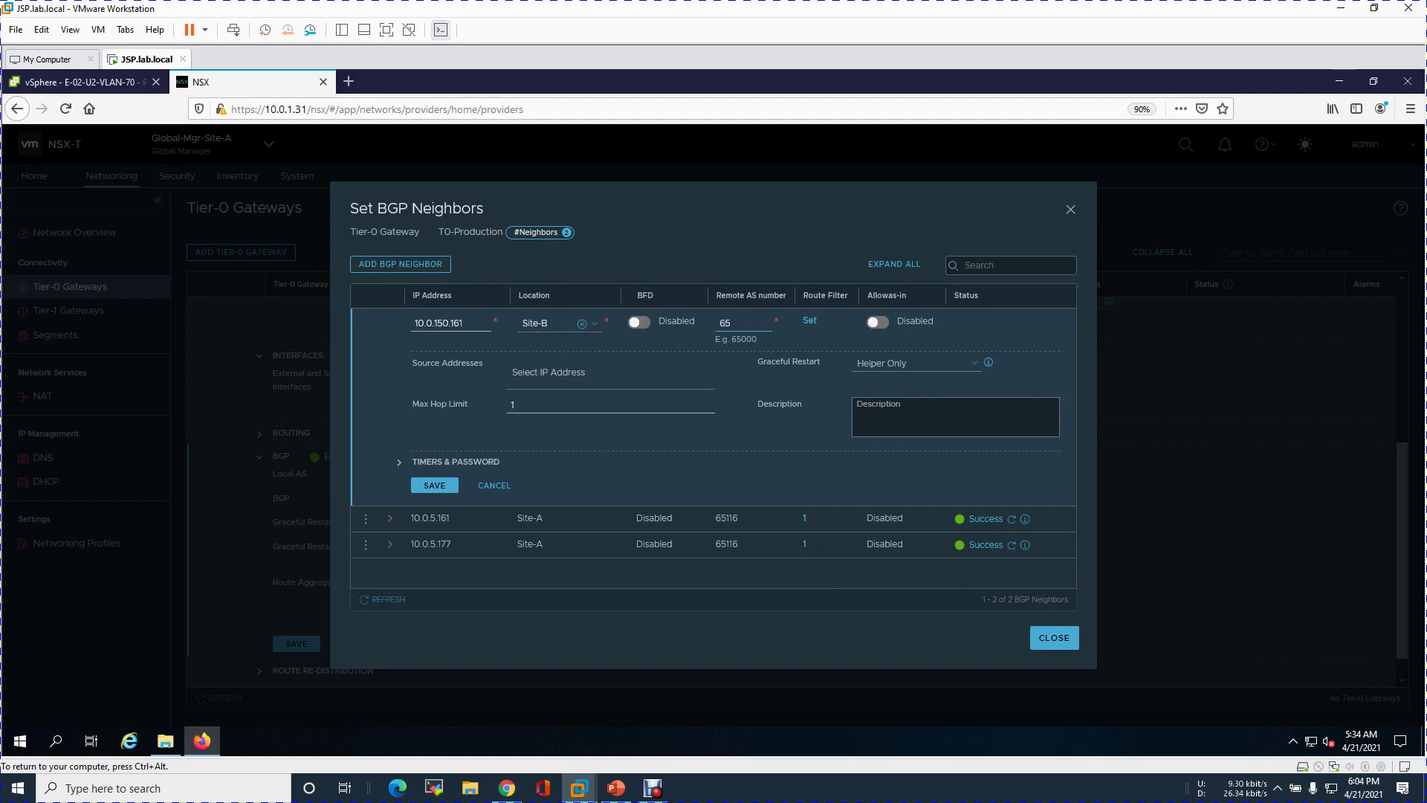
click(582, 370)
click(573, 400)
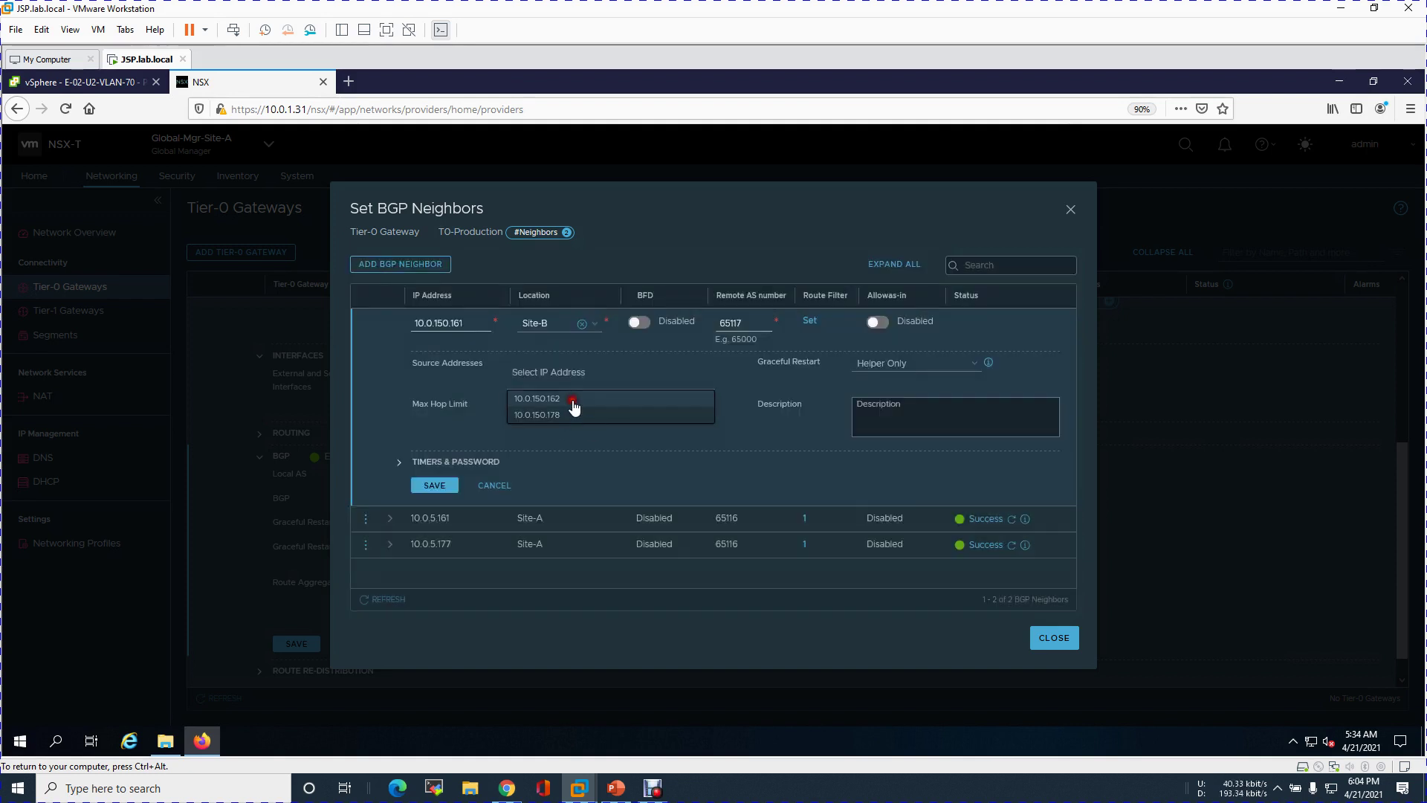
Step: Verify the Site-B uplink-1 address, R-2.1's Eth1 address and the AS number in the PowerPoint diagram, and save the 10.0.150.161 neighbor
click(610, 787)
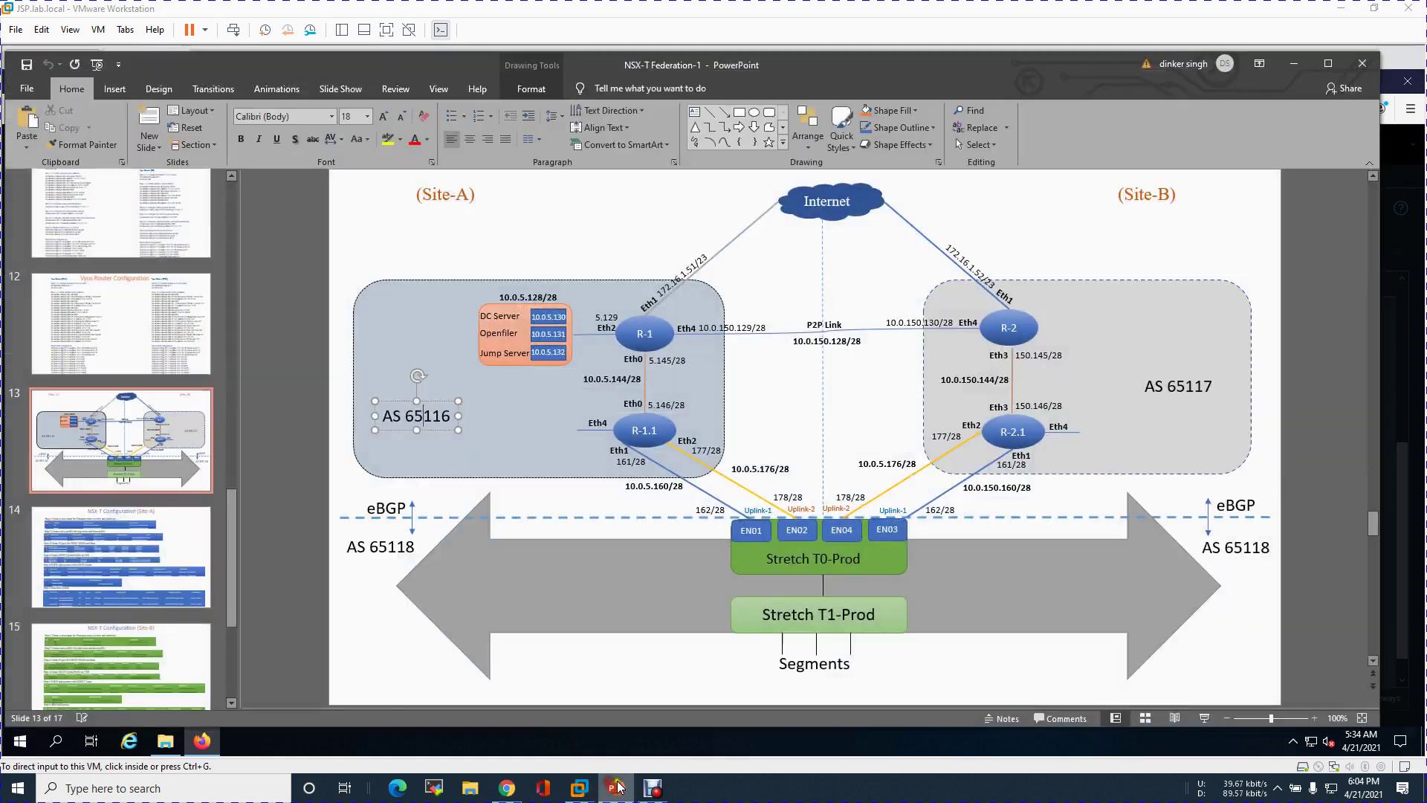
click(934, 510)
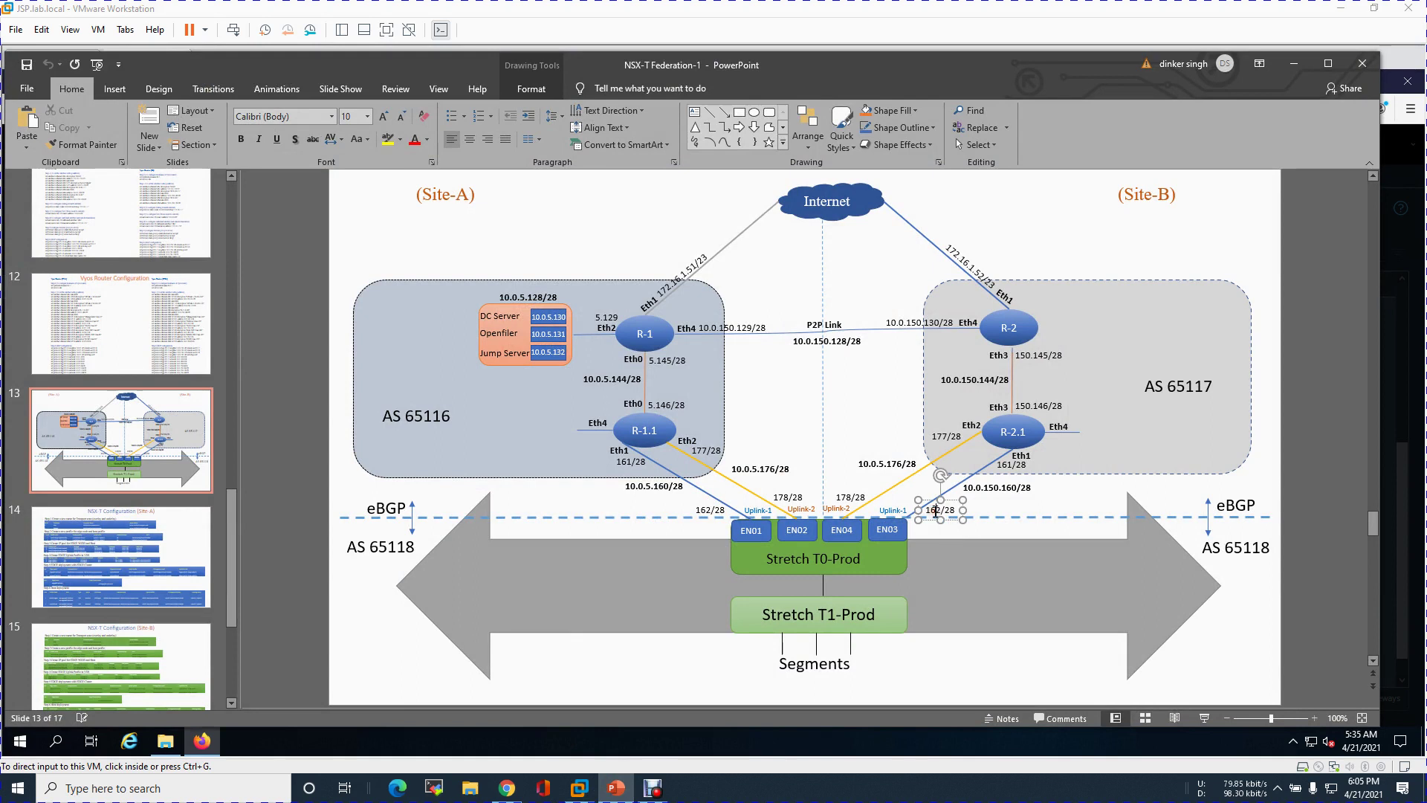
click(1009, 465)
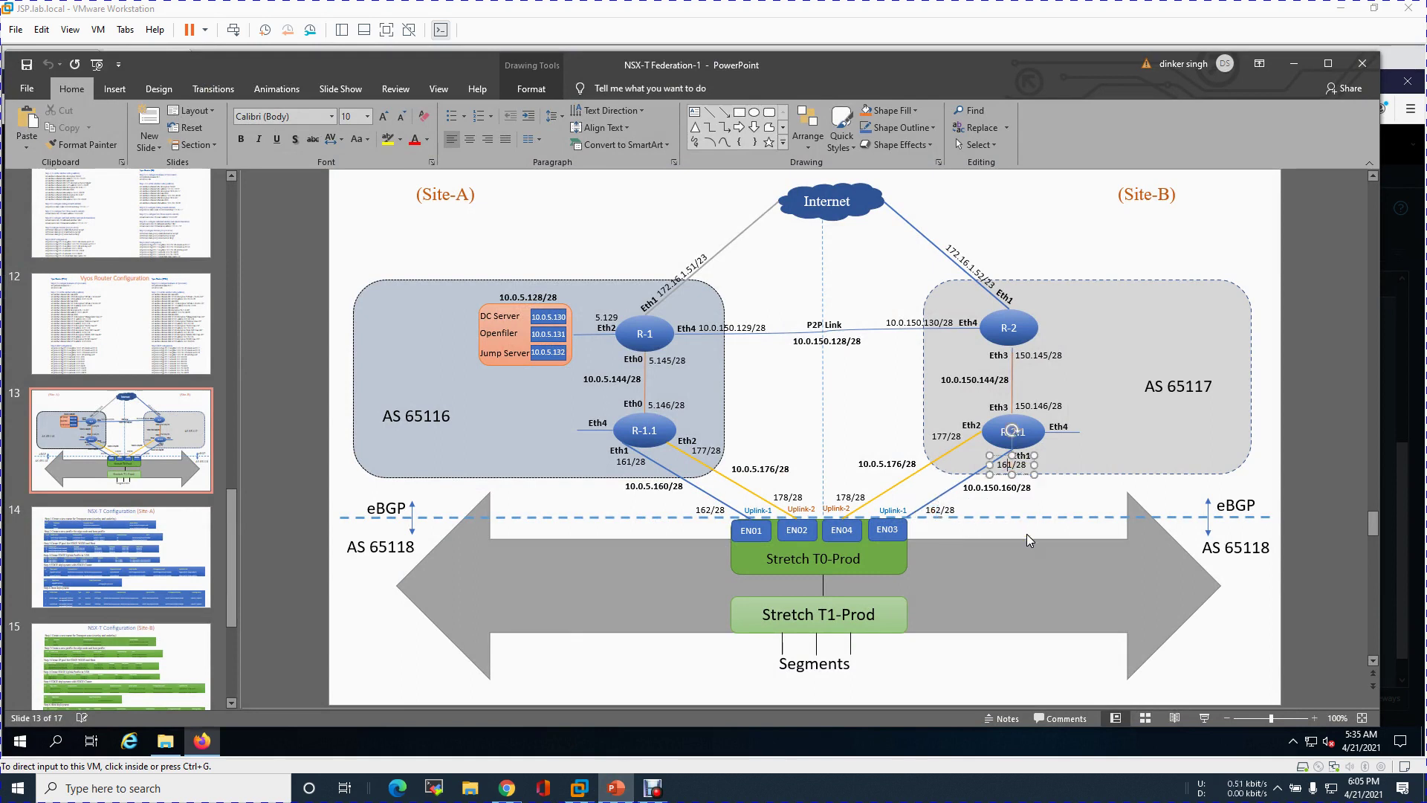
click(1191, 386)
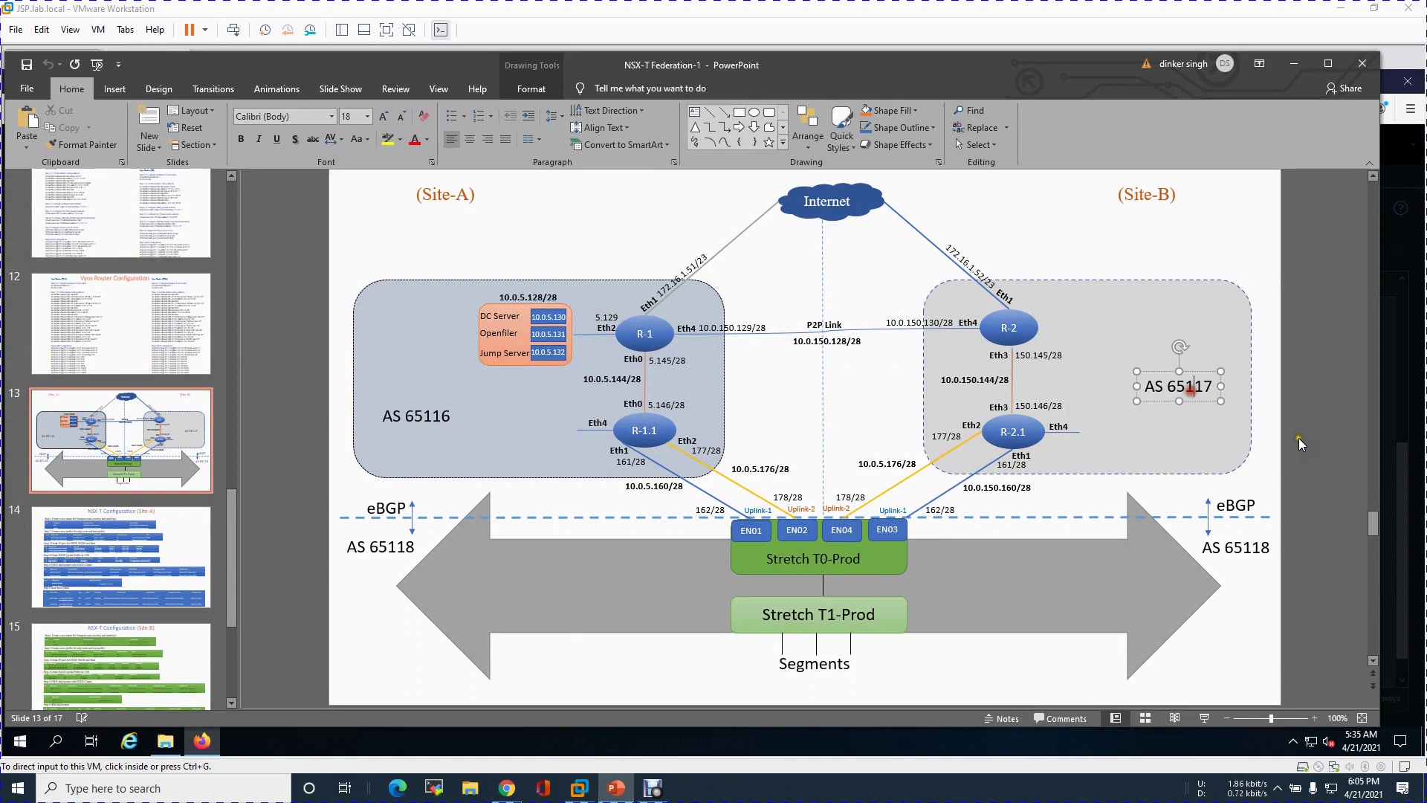
click(1294, 63)
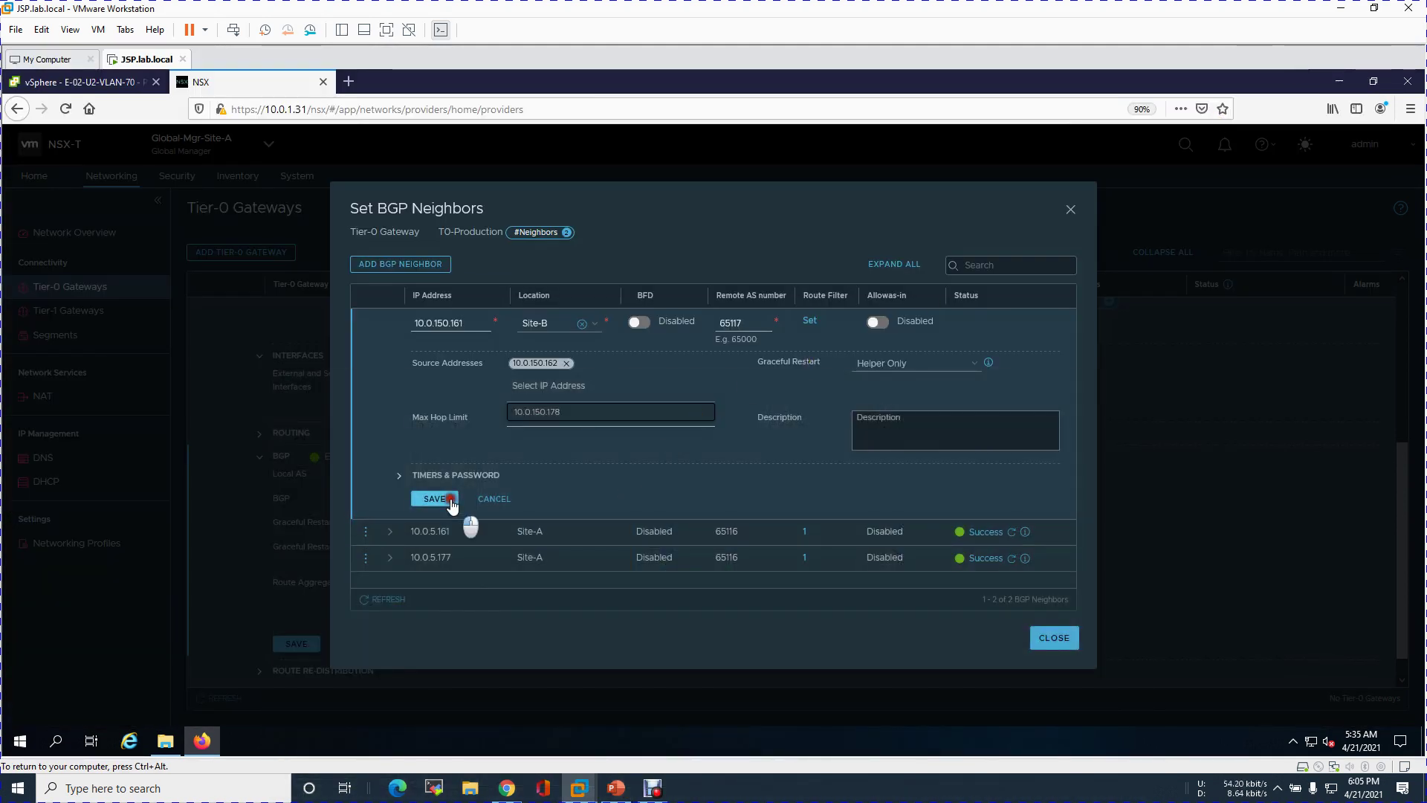
click(451, 503)
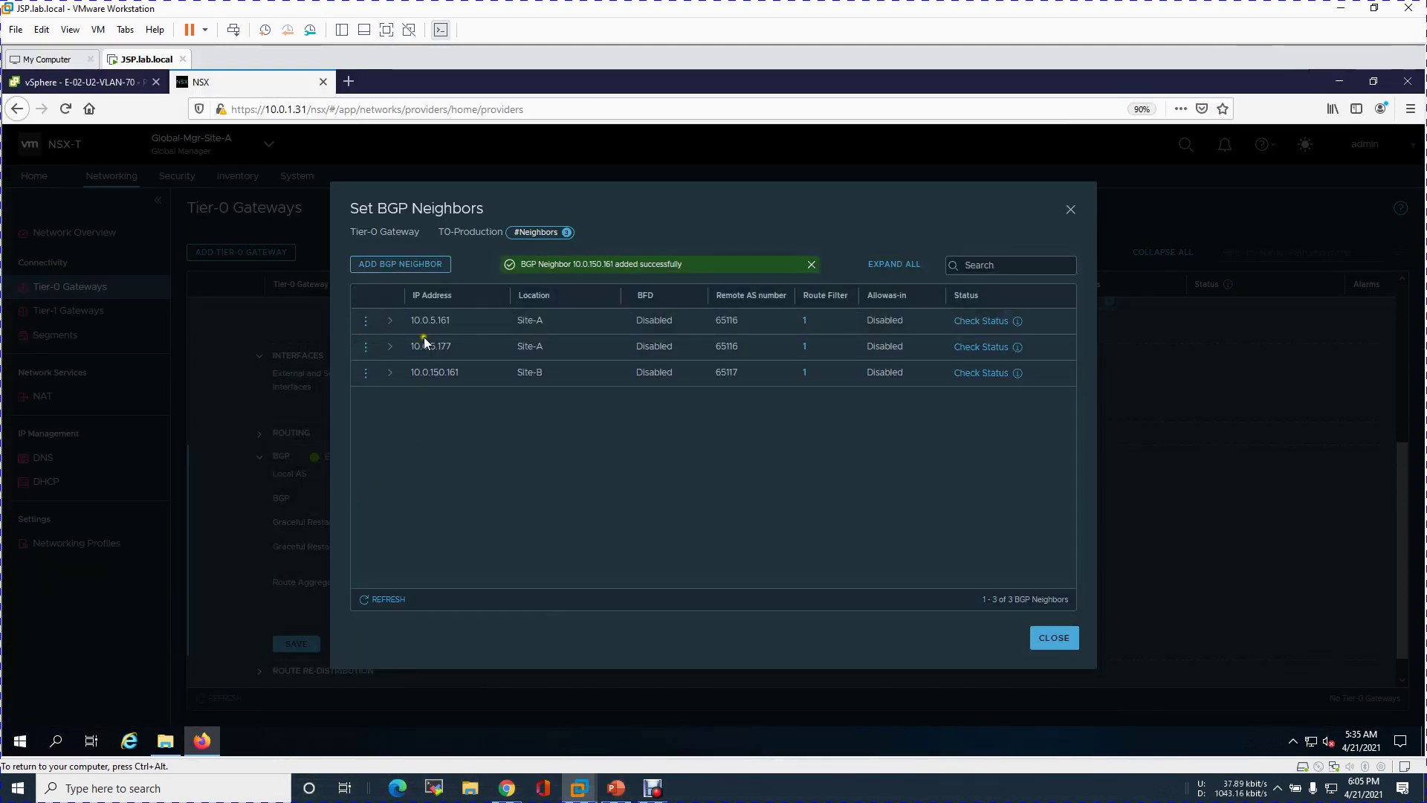
Step: Start another BGP neighbor with IP address 10.0.150.178 and location Site-B
click(425, 266)
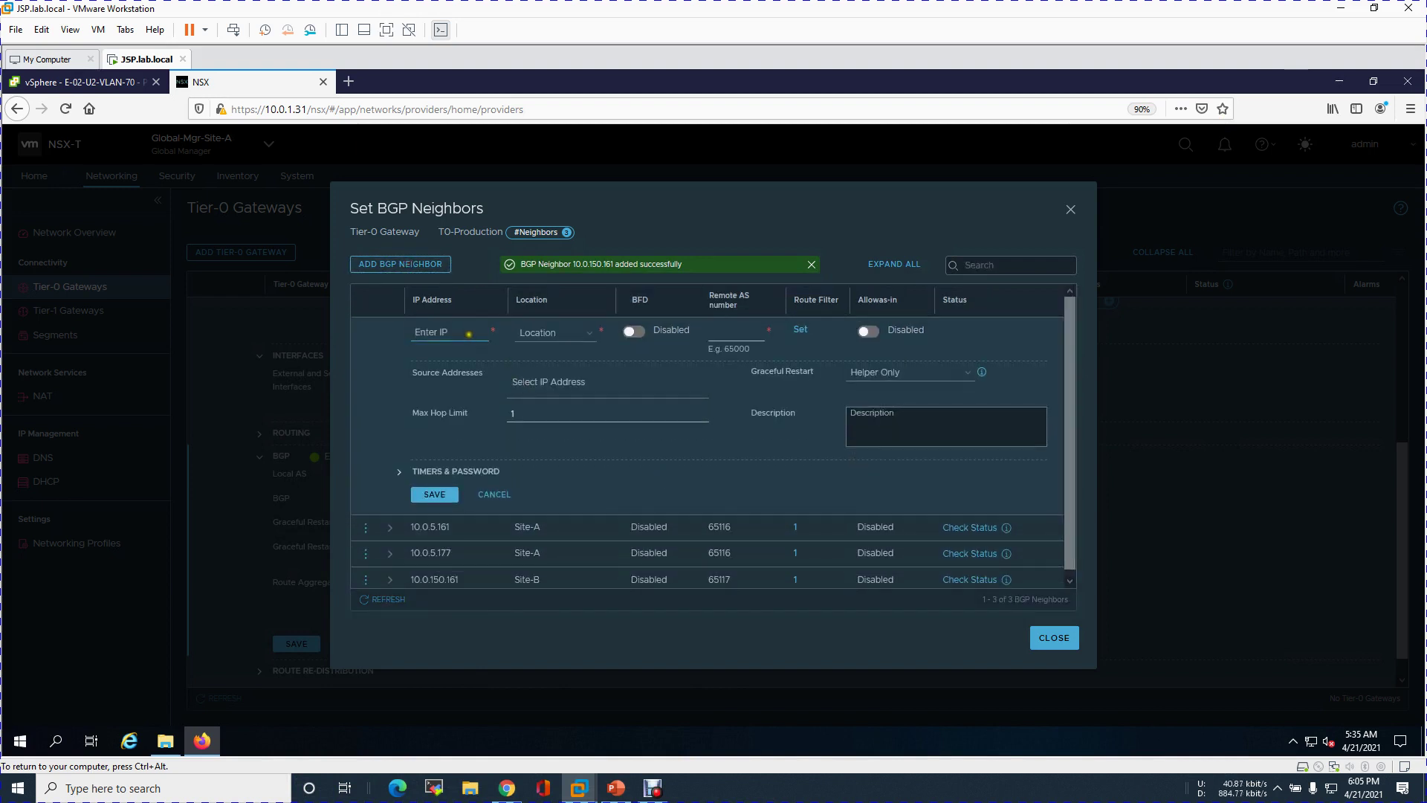
text(10.0)
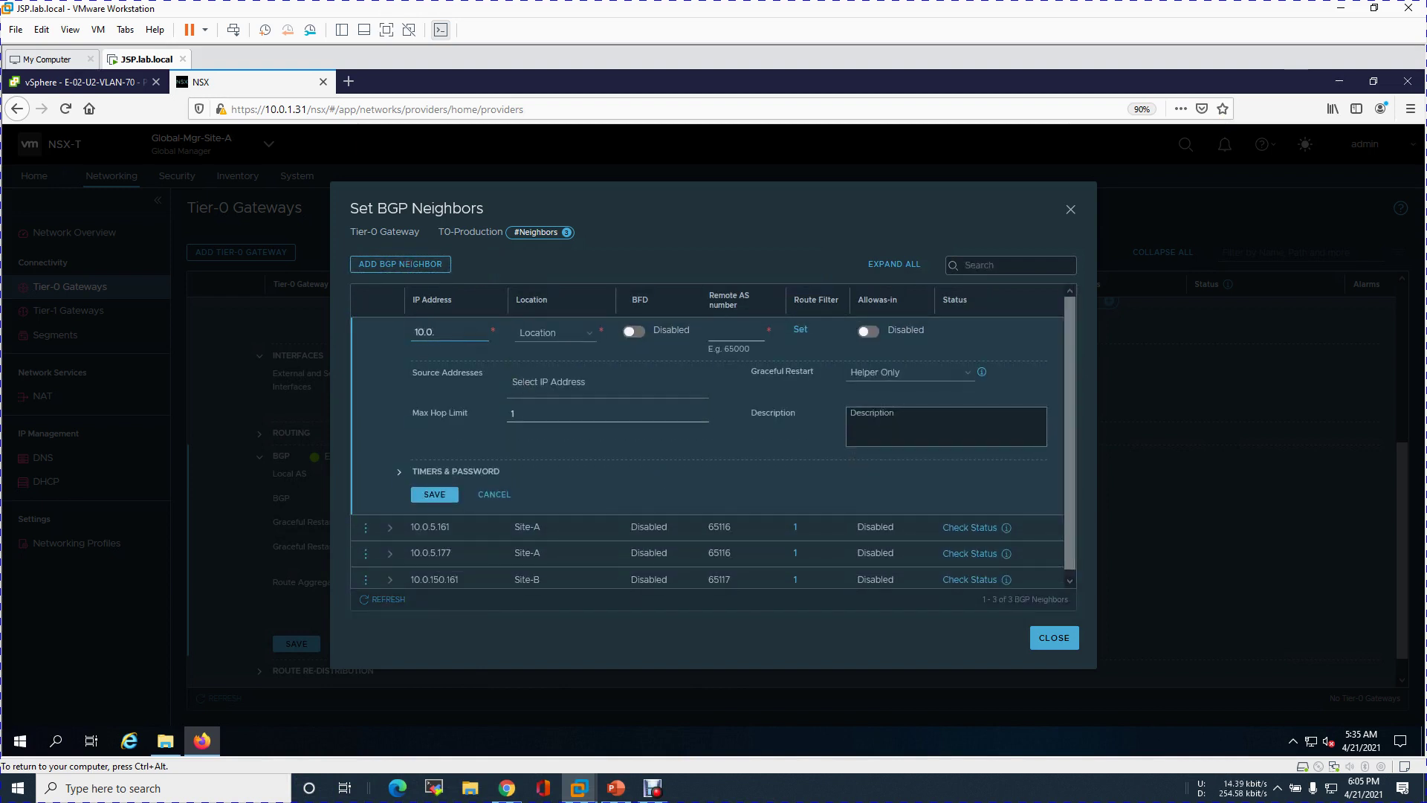
text(.150.178)
click(565, 331)
click(550, 367)
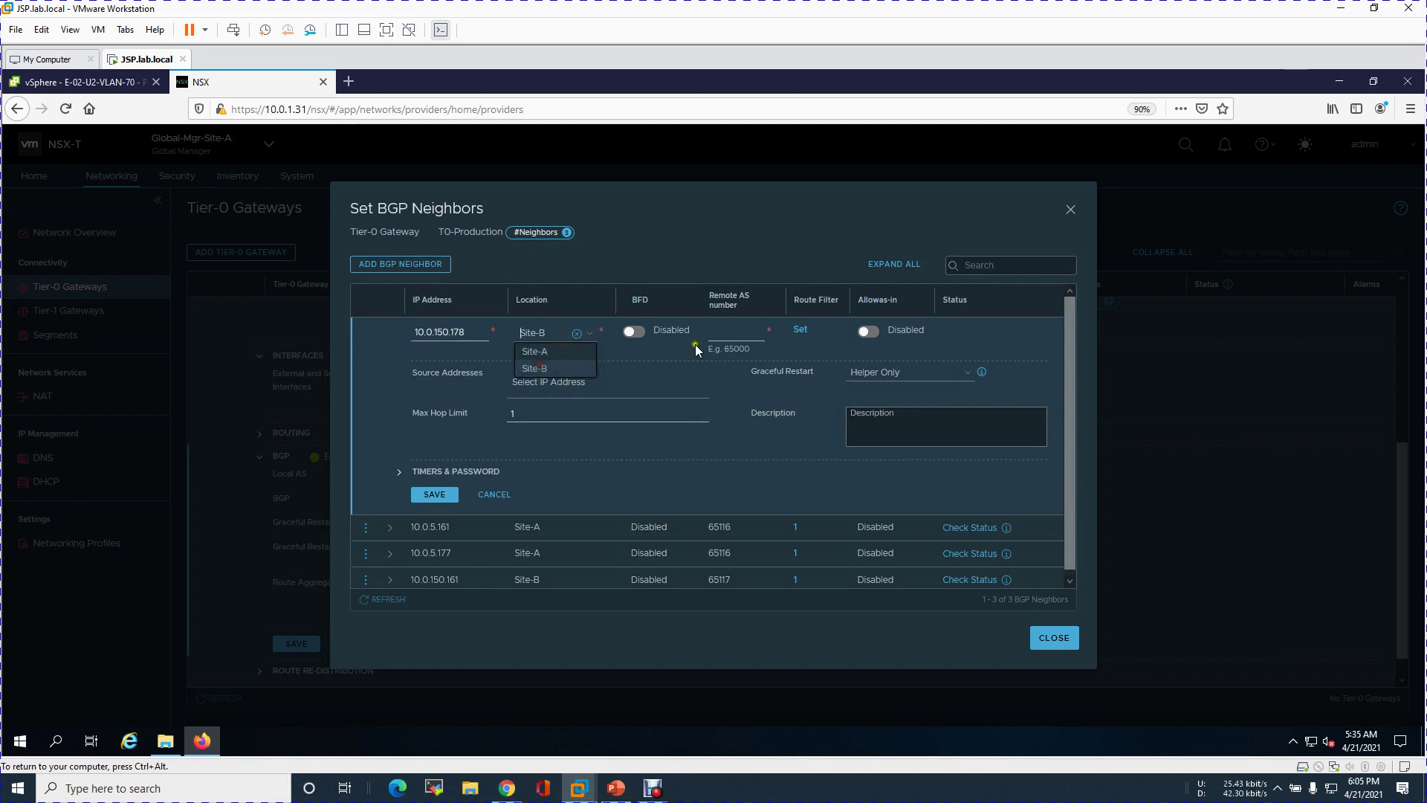
Step: Set remote AS 65117 and source address 10.0.150.178, correct the neighbor IP to 10.0.150.177, and save the neighbor
click(718, 331)
text(6511)
click(744, 332)
click(566, 386)
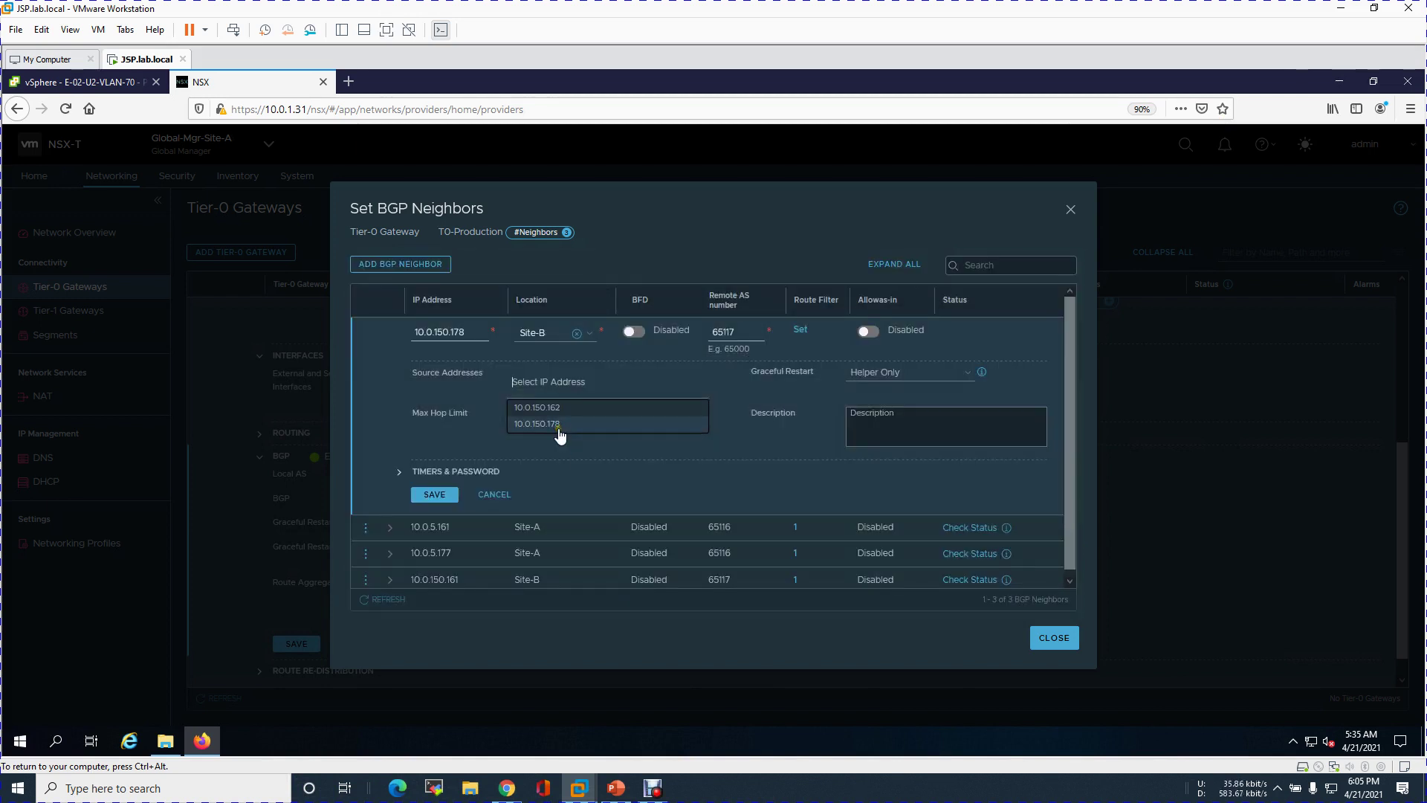
click(557, 425)
click(661, 482)
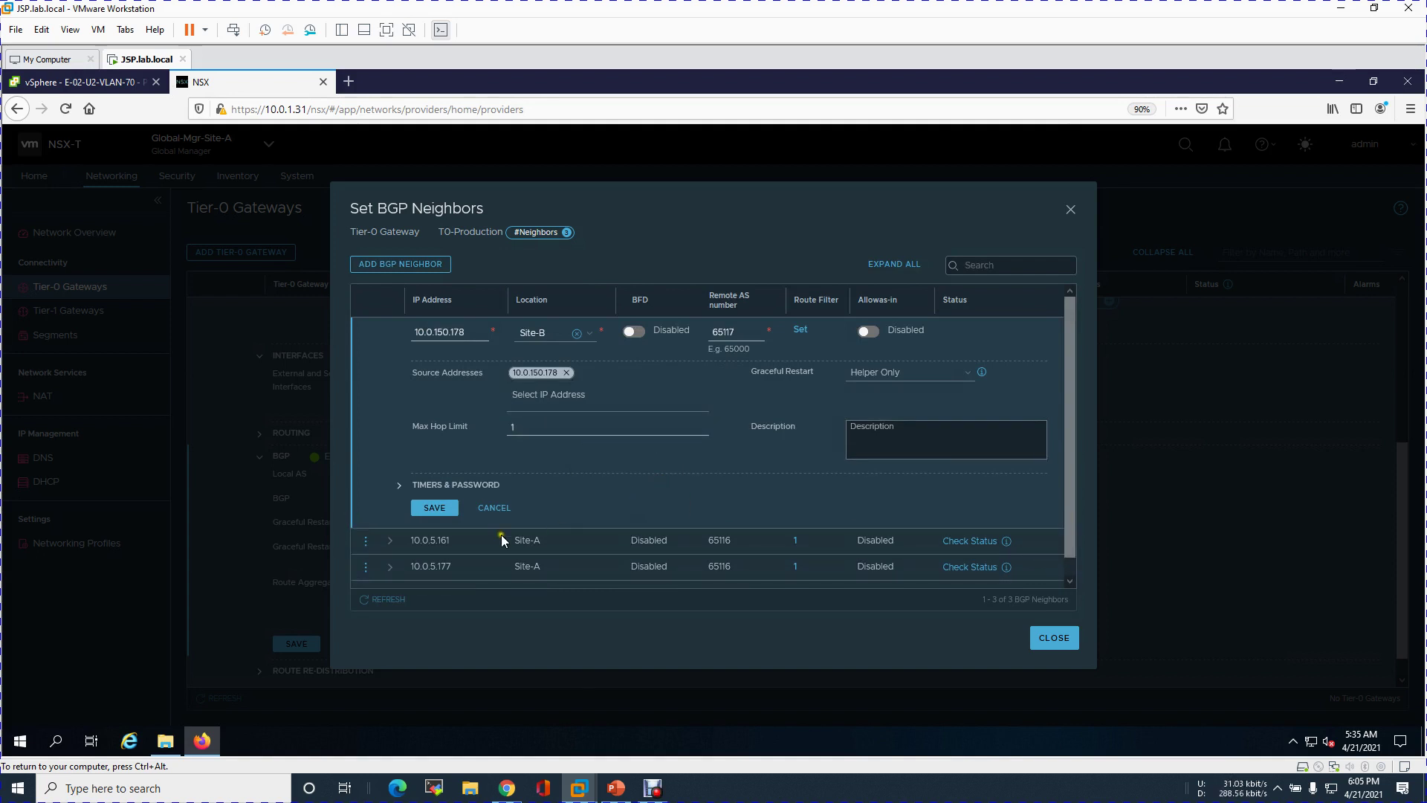
click(435, 509)
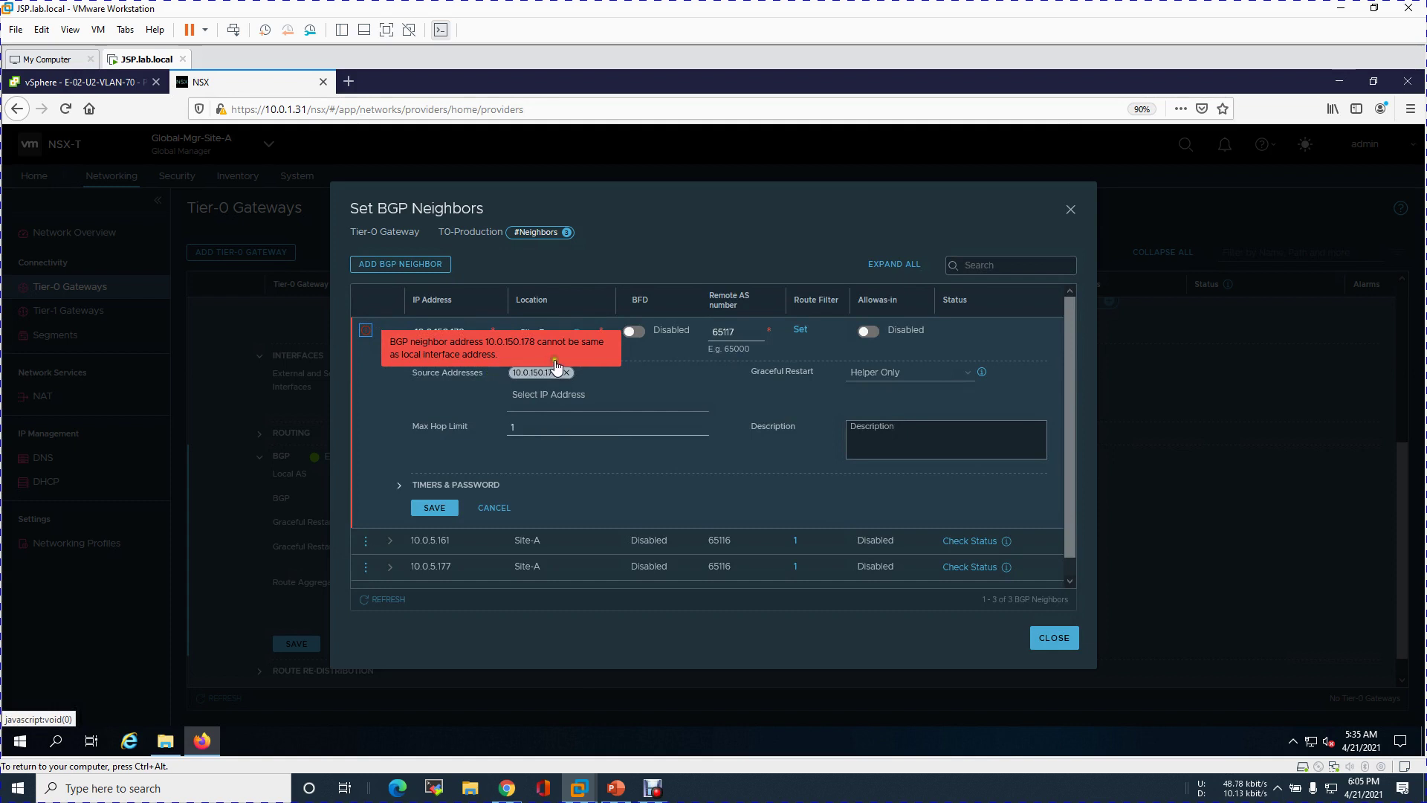
click(464, 332)
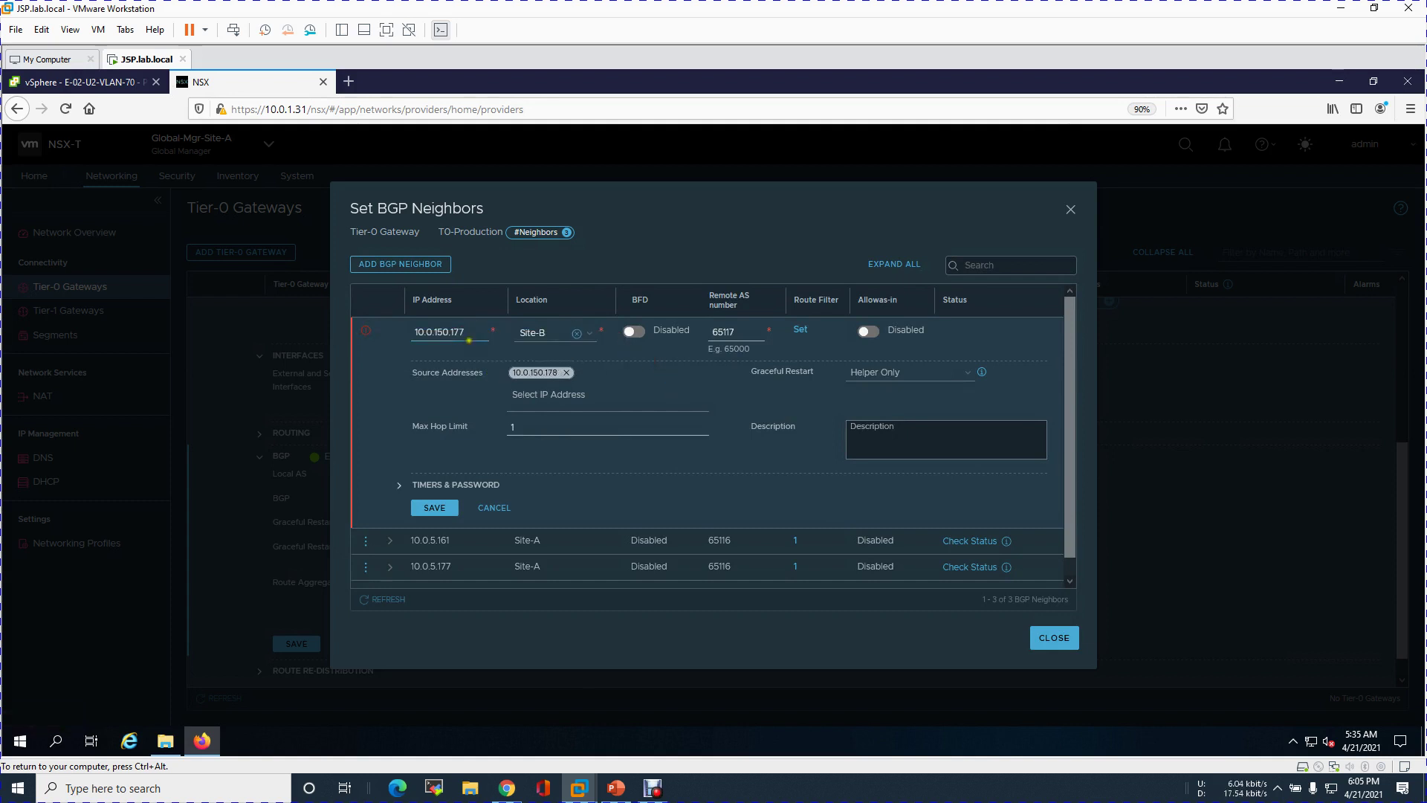
click(434, 508)
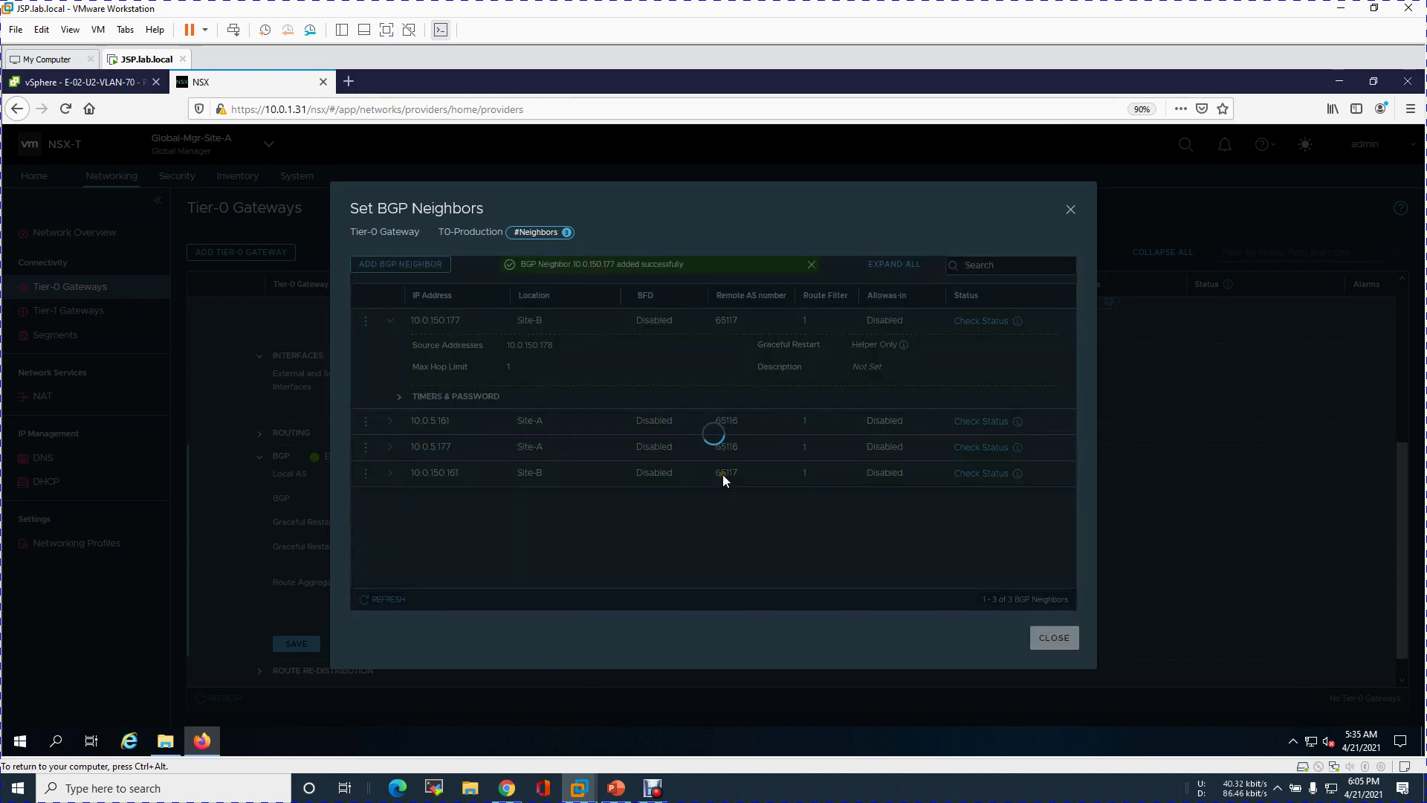
Step: Check the status of all four BGP neighbors and refresh the status of 10.0.5.161
click(981, 399)
click(988, 376)
click(988, 348)
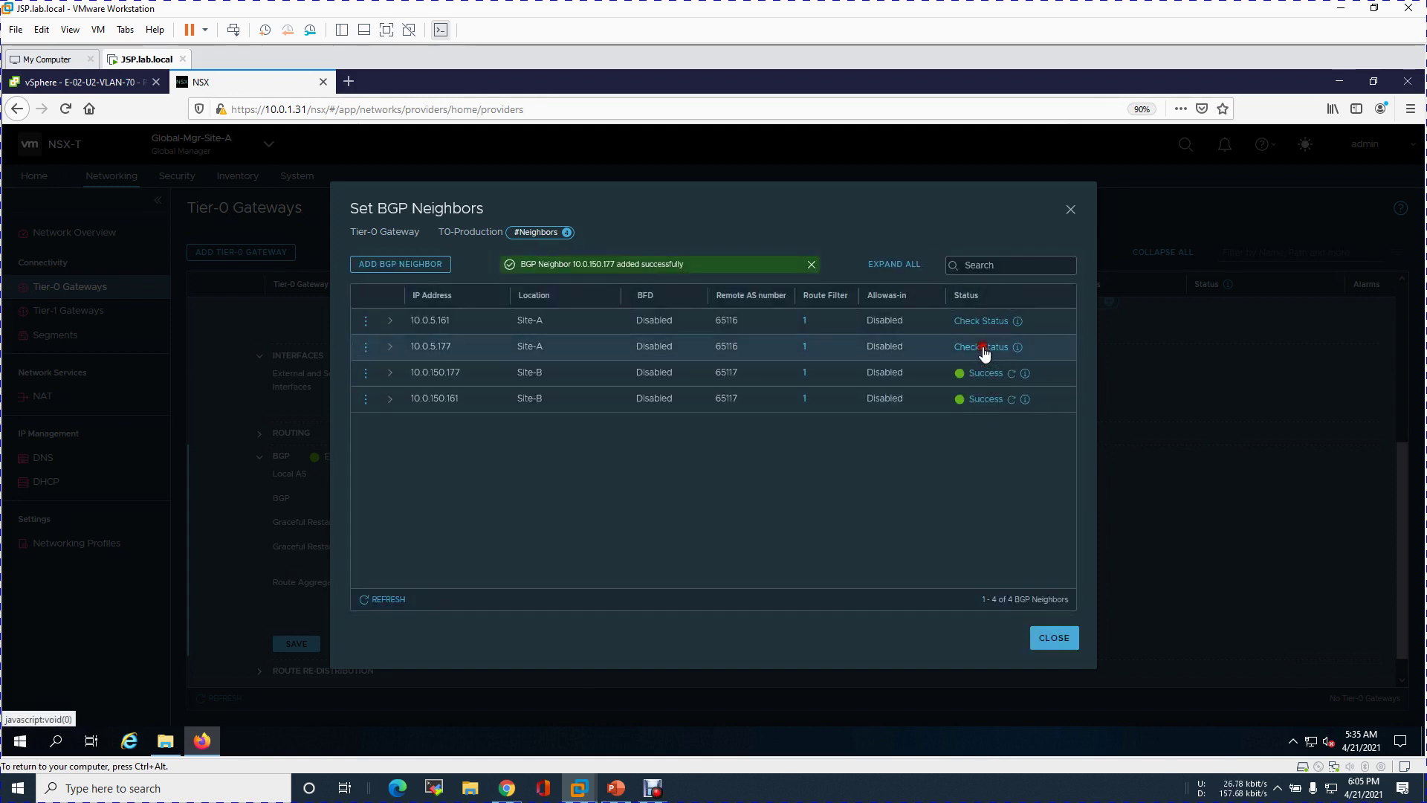
click(987, 323)
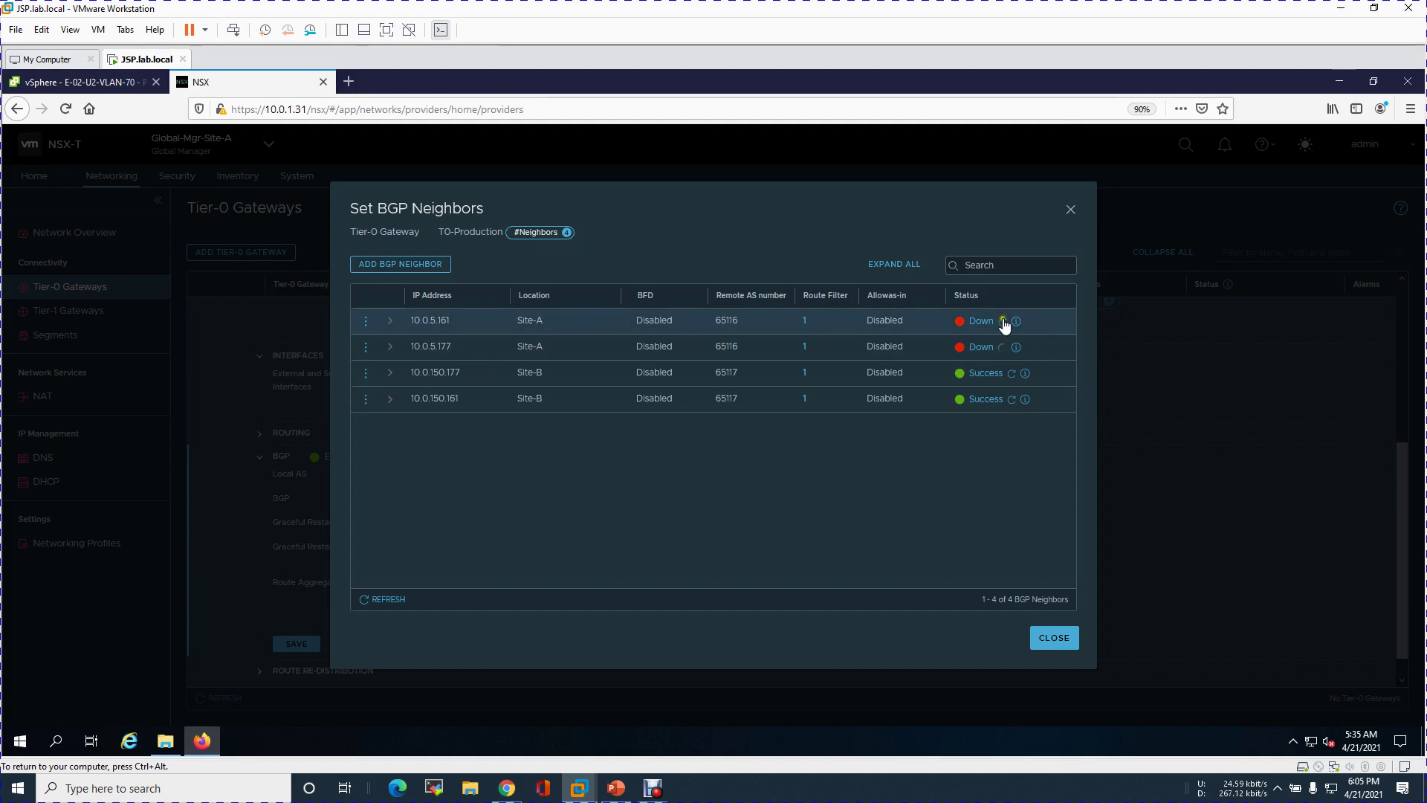
click(1003, 321)
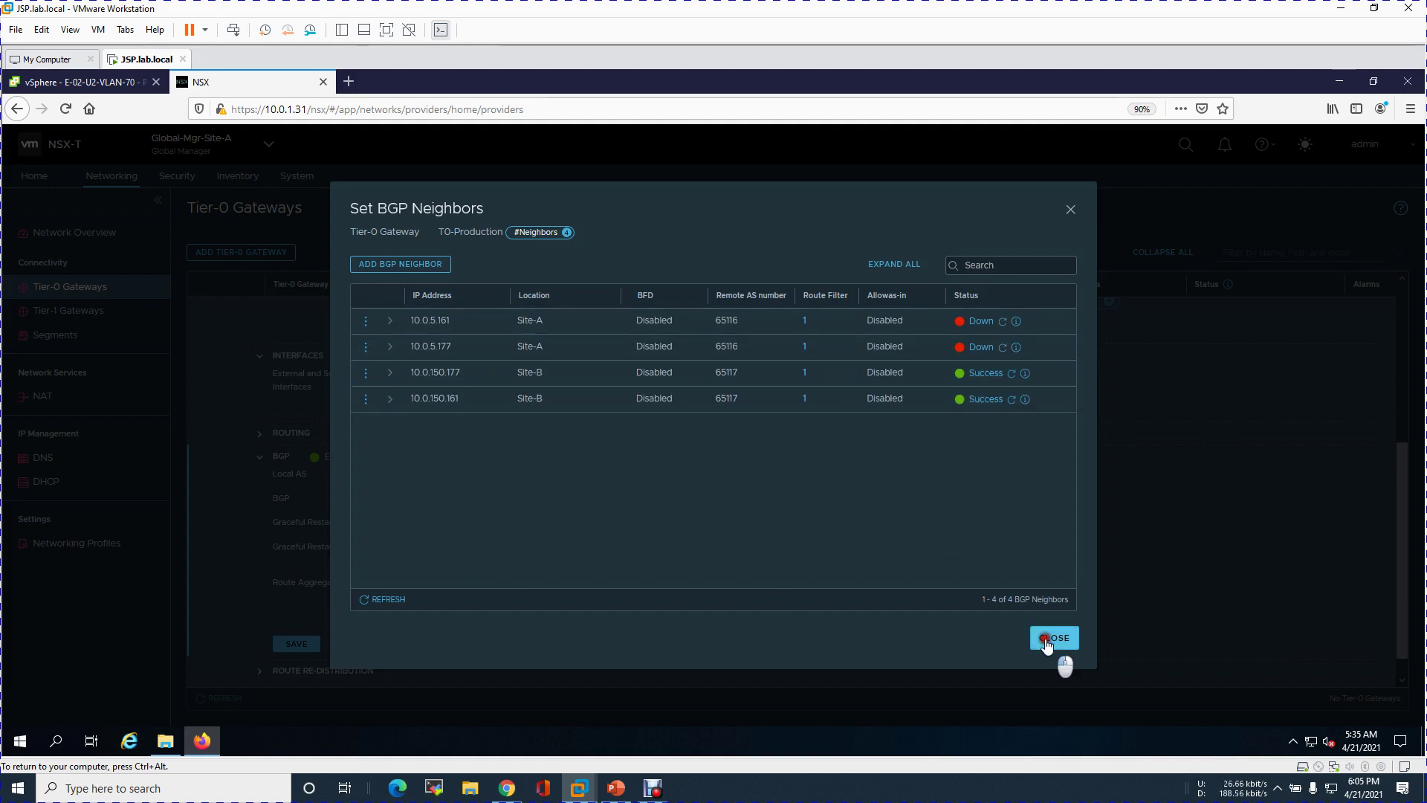
Step: Close the BGP neighbors dialog, save the BGP settings and finish editing T0-Production
click(1048, 638)
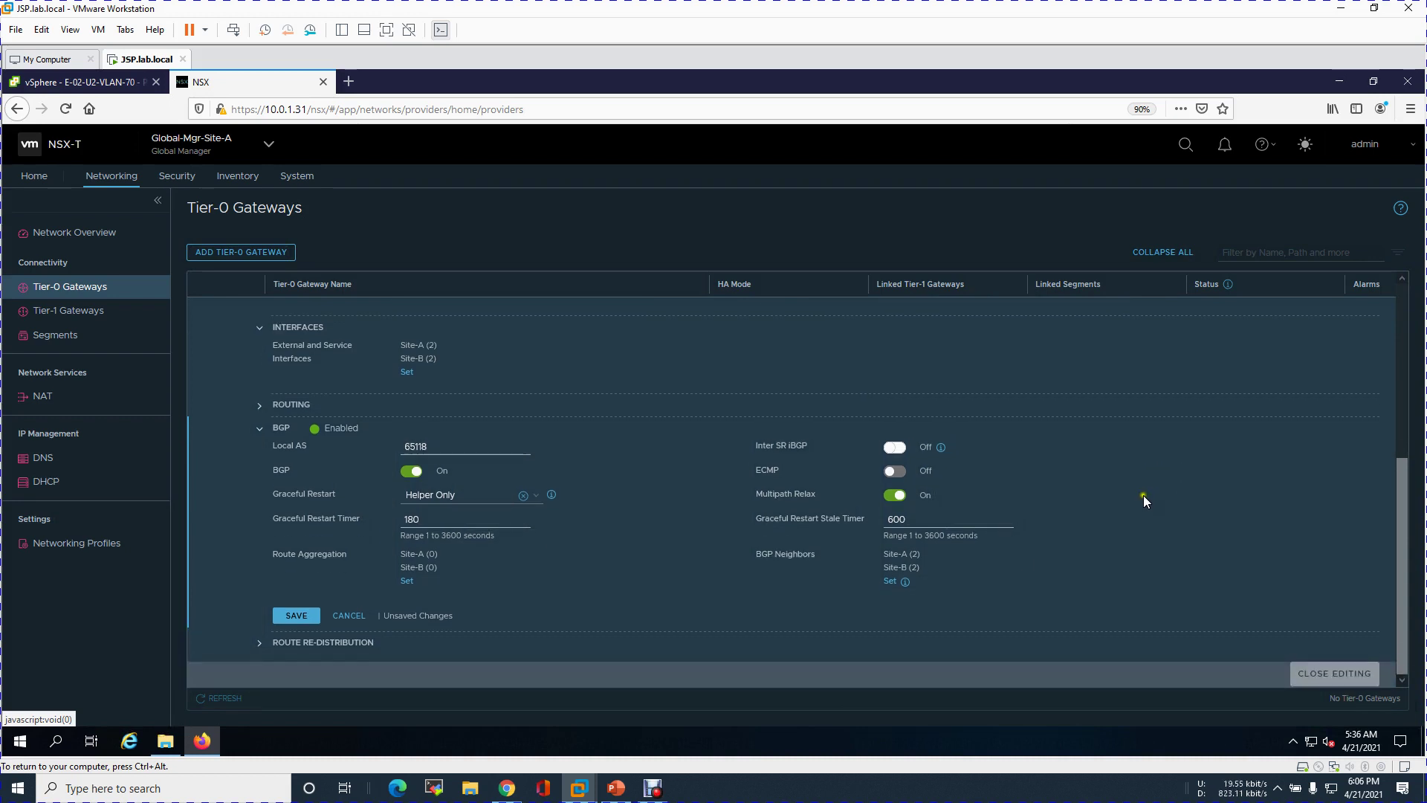
click(313, 620)
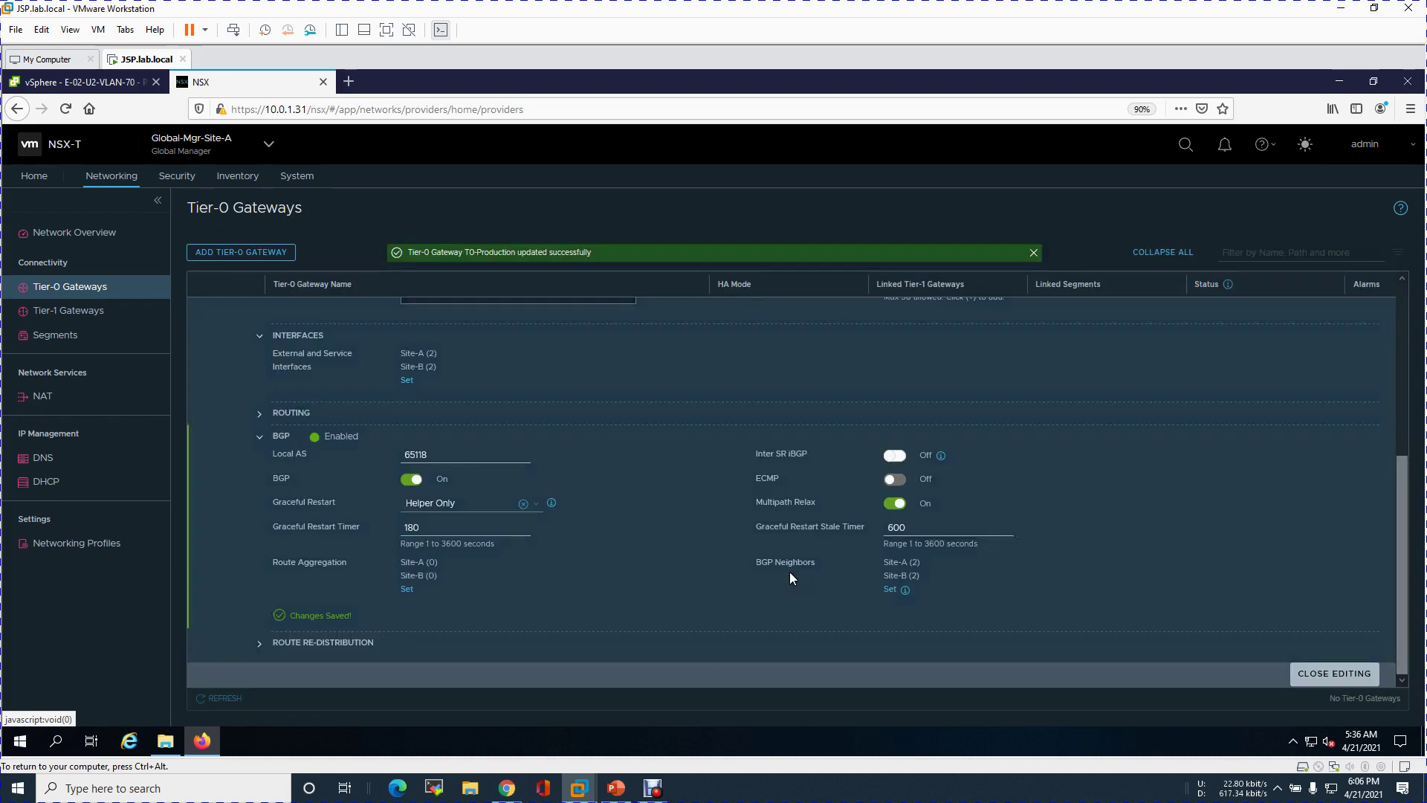
click(1336, 677)
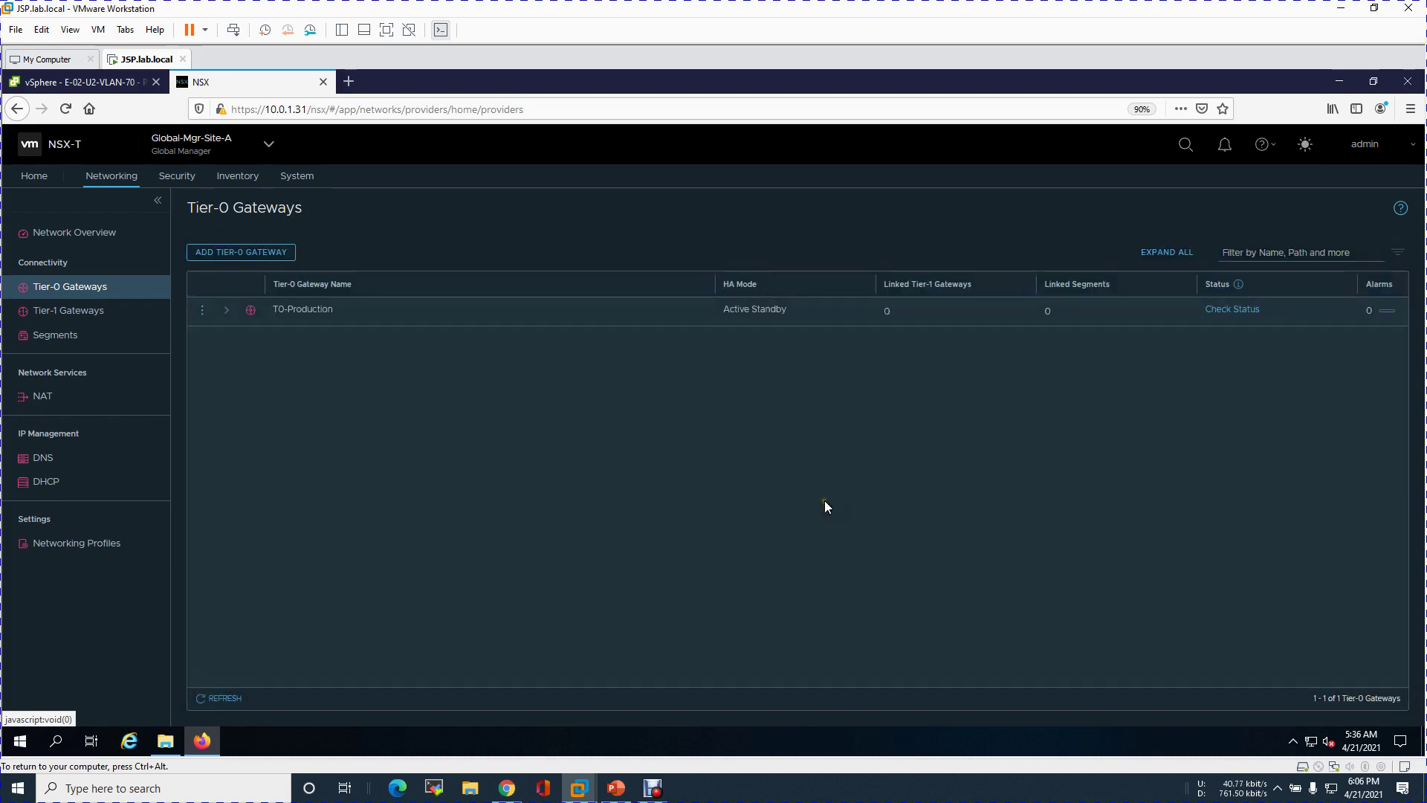
Step: Expand T0-Production's BGP details and check the status of both Site-A neighbors
click(201, 315)
click(214, 360)
click(226, 310)
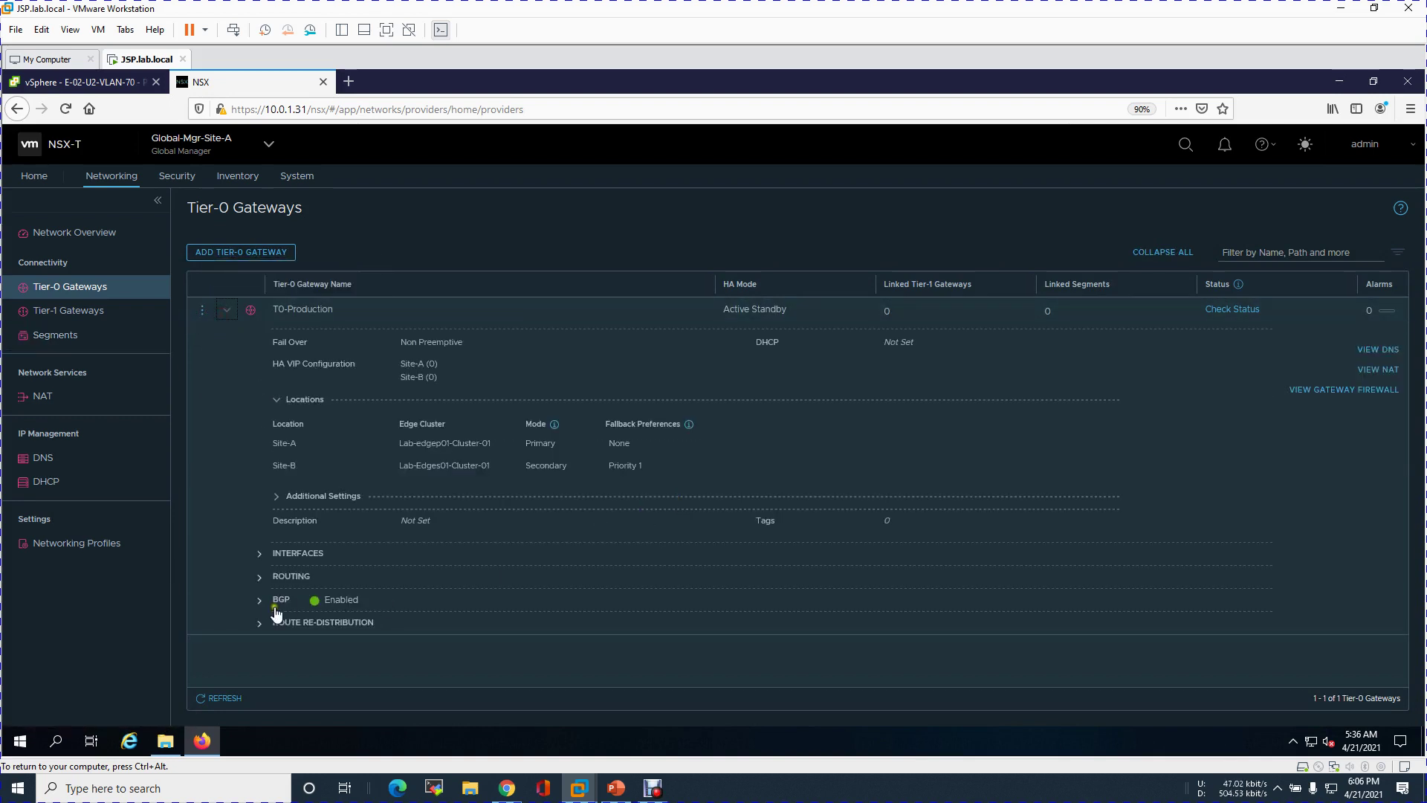
click(260, 602)
scroll(855, 595, down, 2)
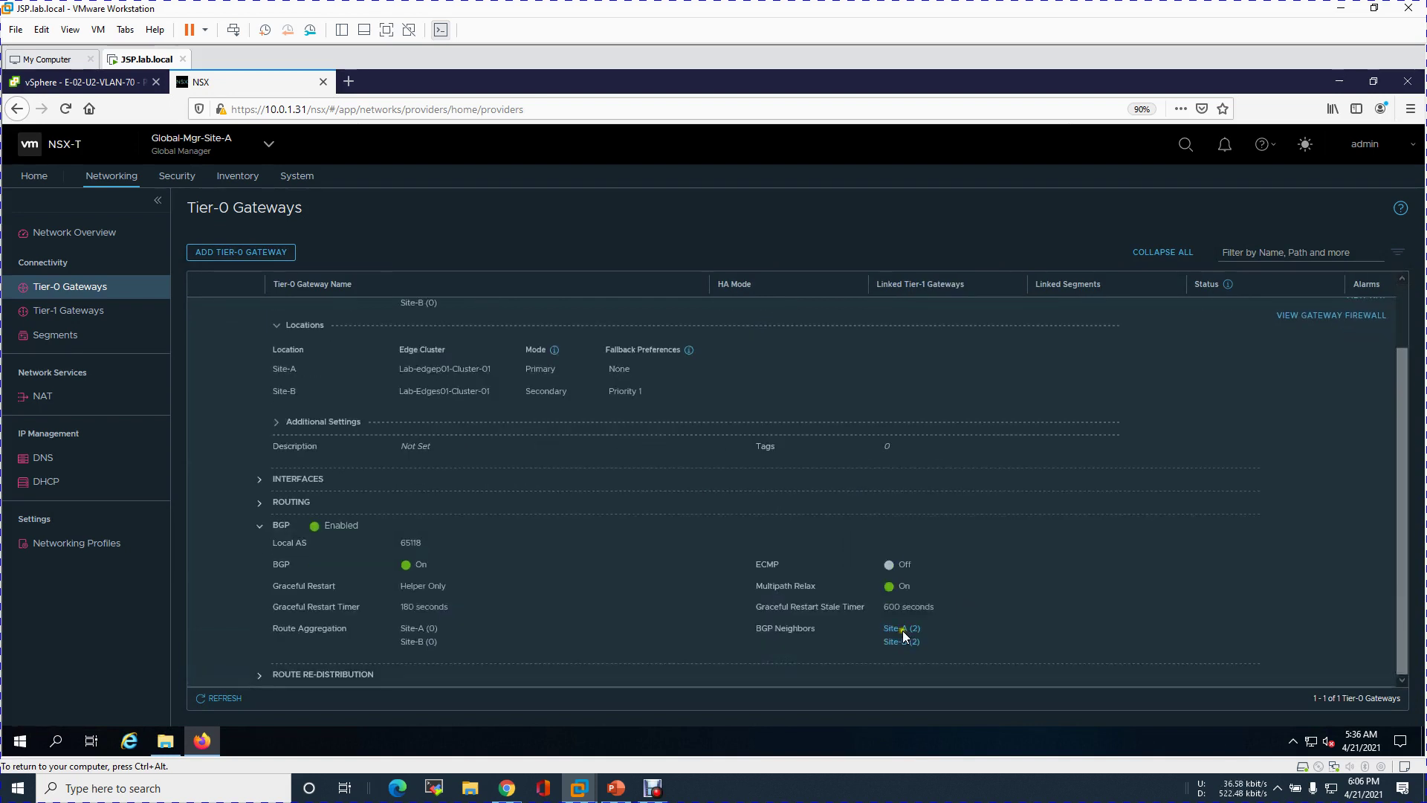
click(895, 629)
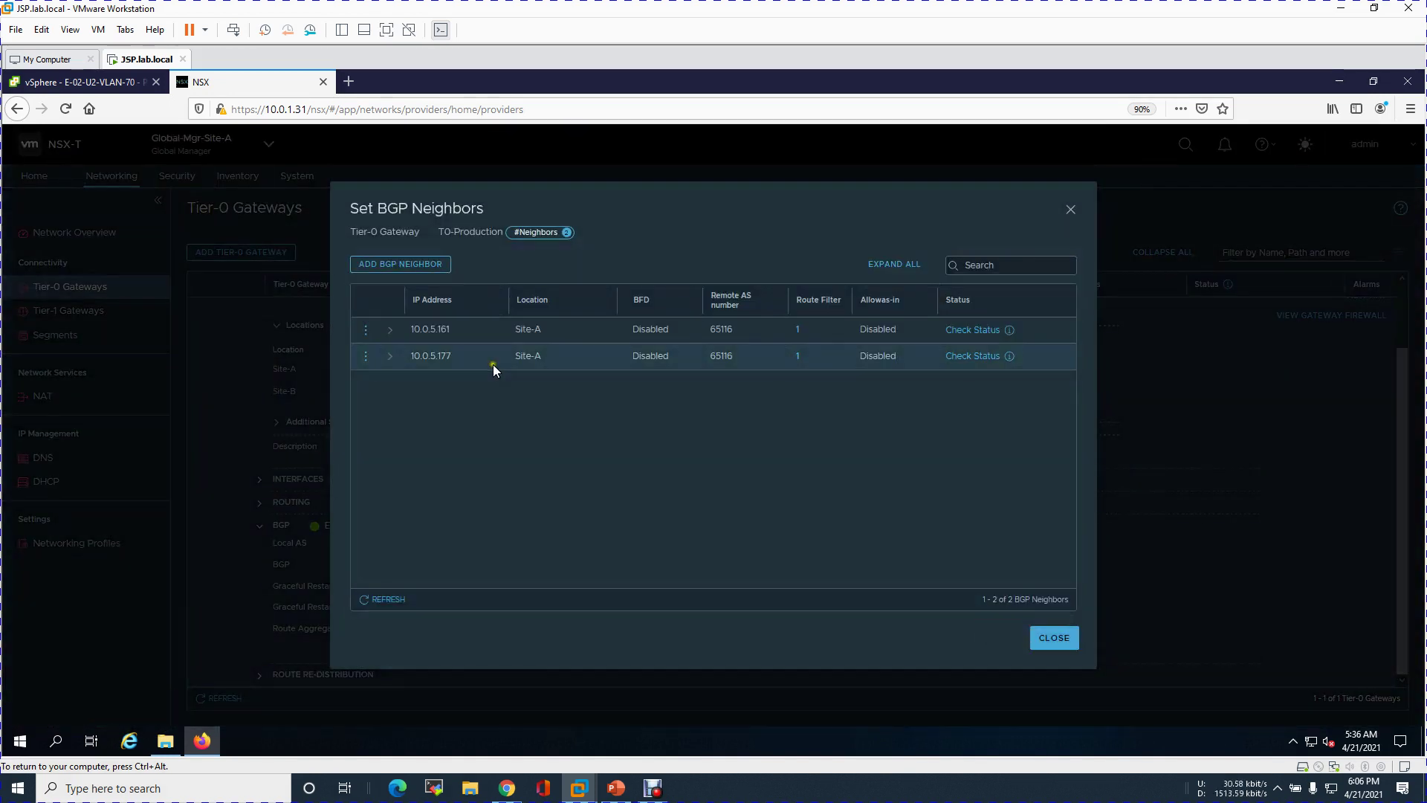
click(968, 330)
click(972, 355)
click(1067, 638)
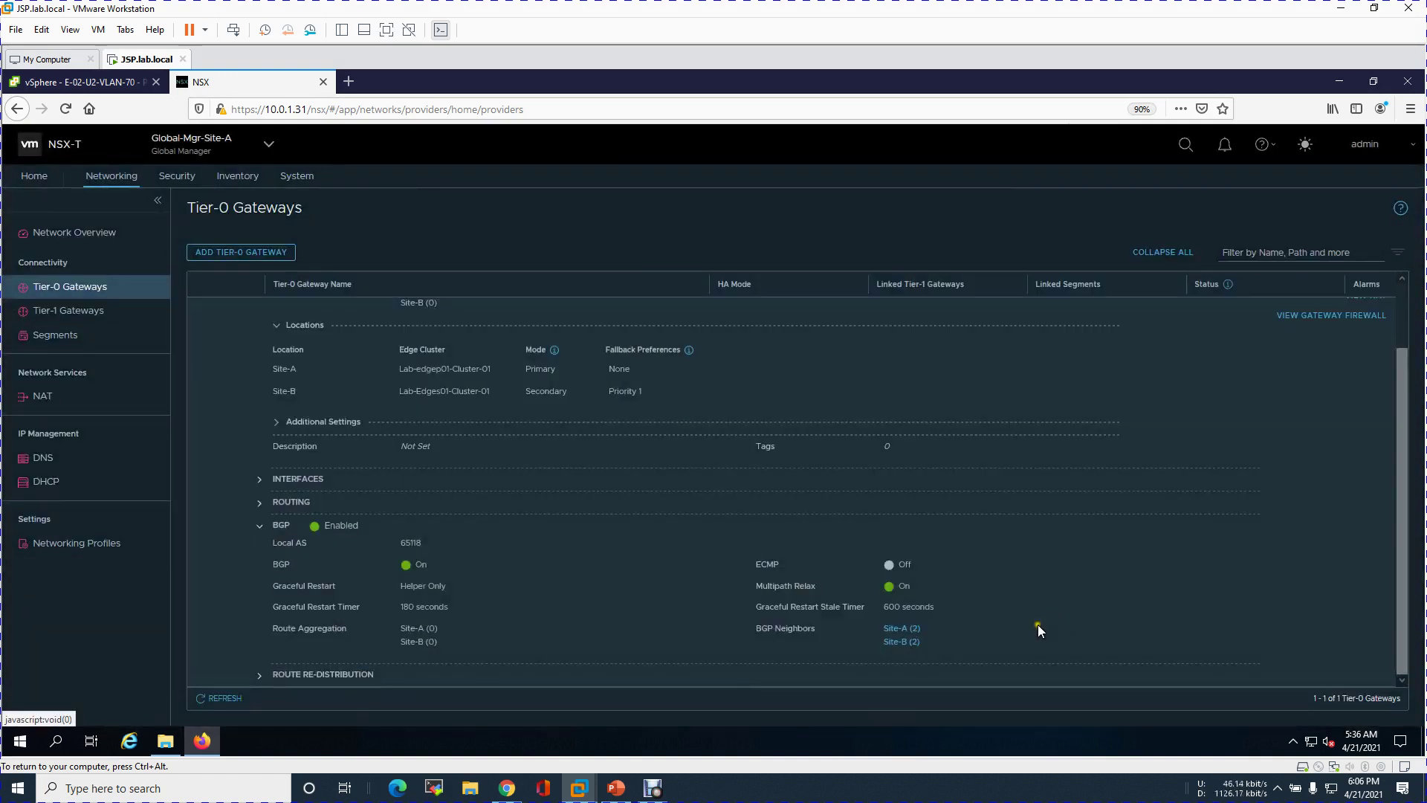
Step: Verify R-1.1's Eth1 and Eth2 addresses in the PowerPoint topology diagram
click(616, 788)
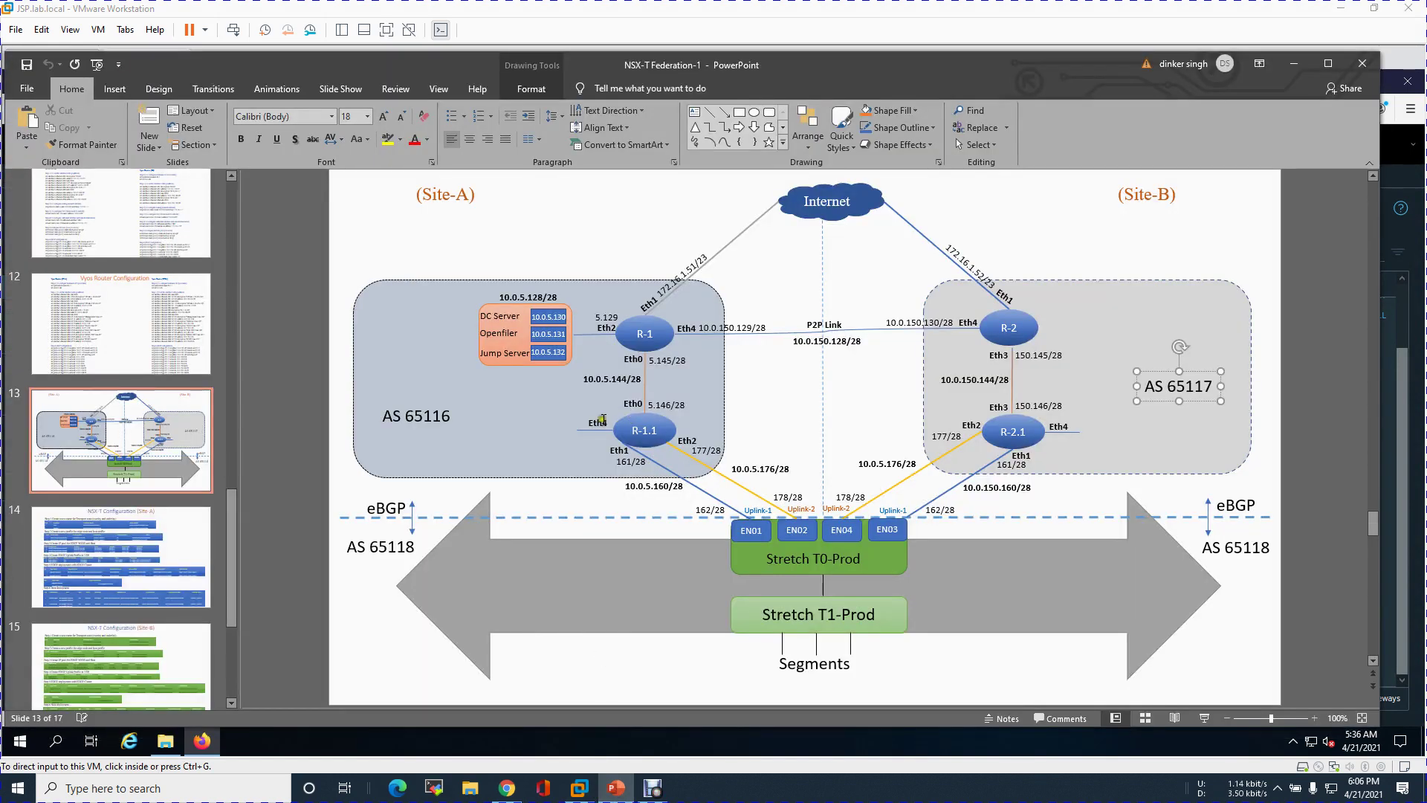
click(623, 461)
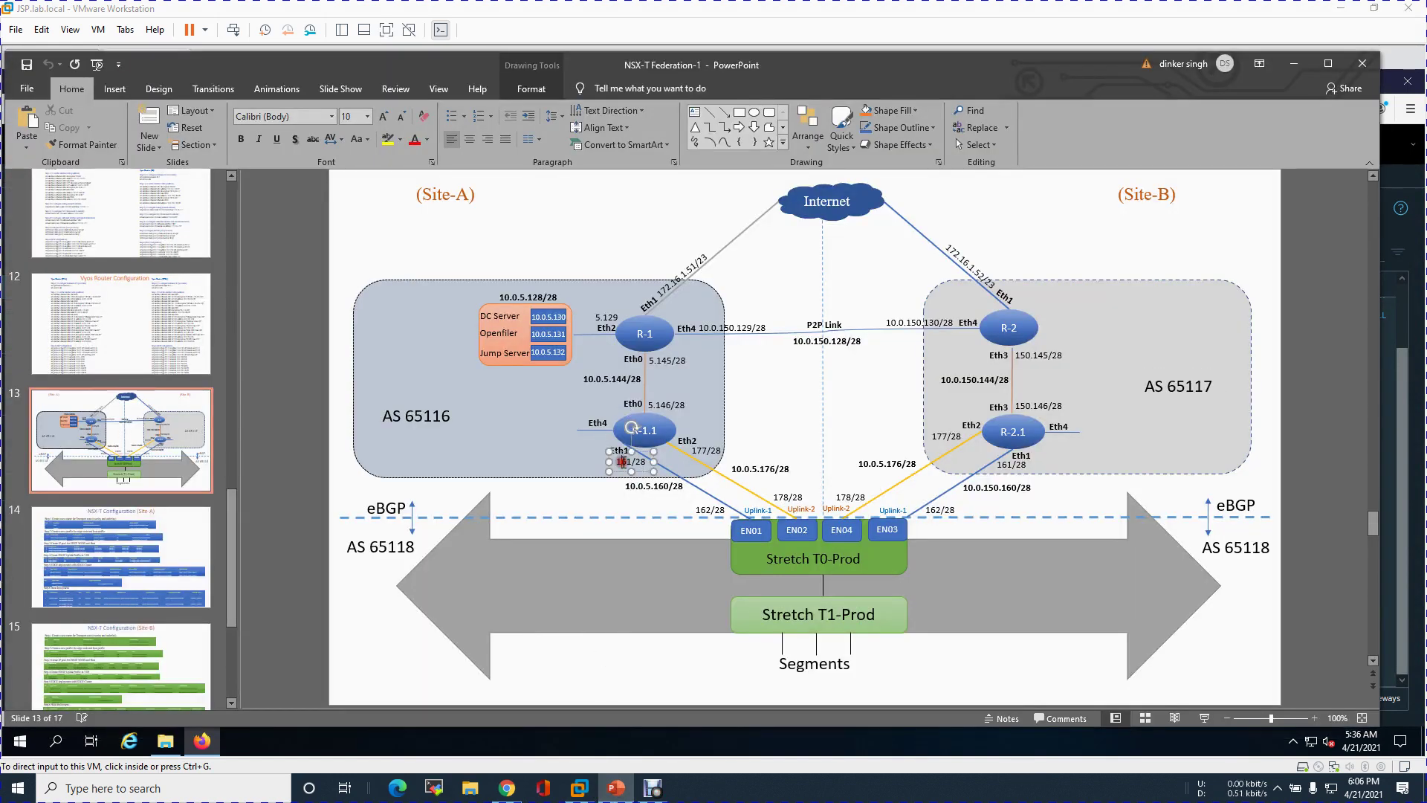
click(706, 449)
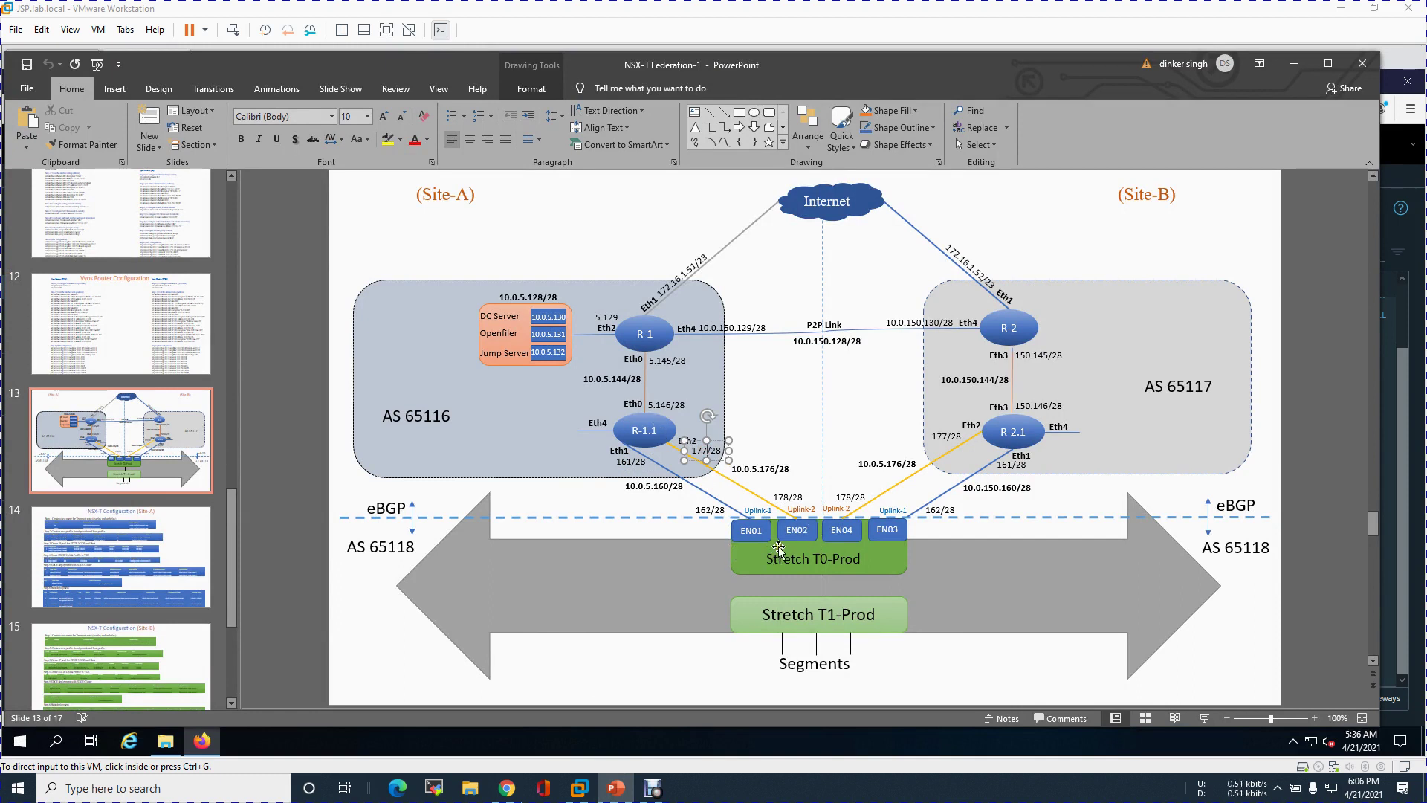
click(1294, 64)
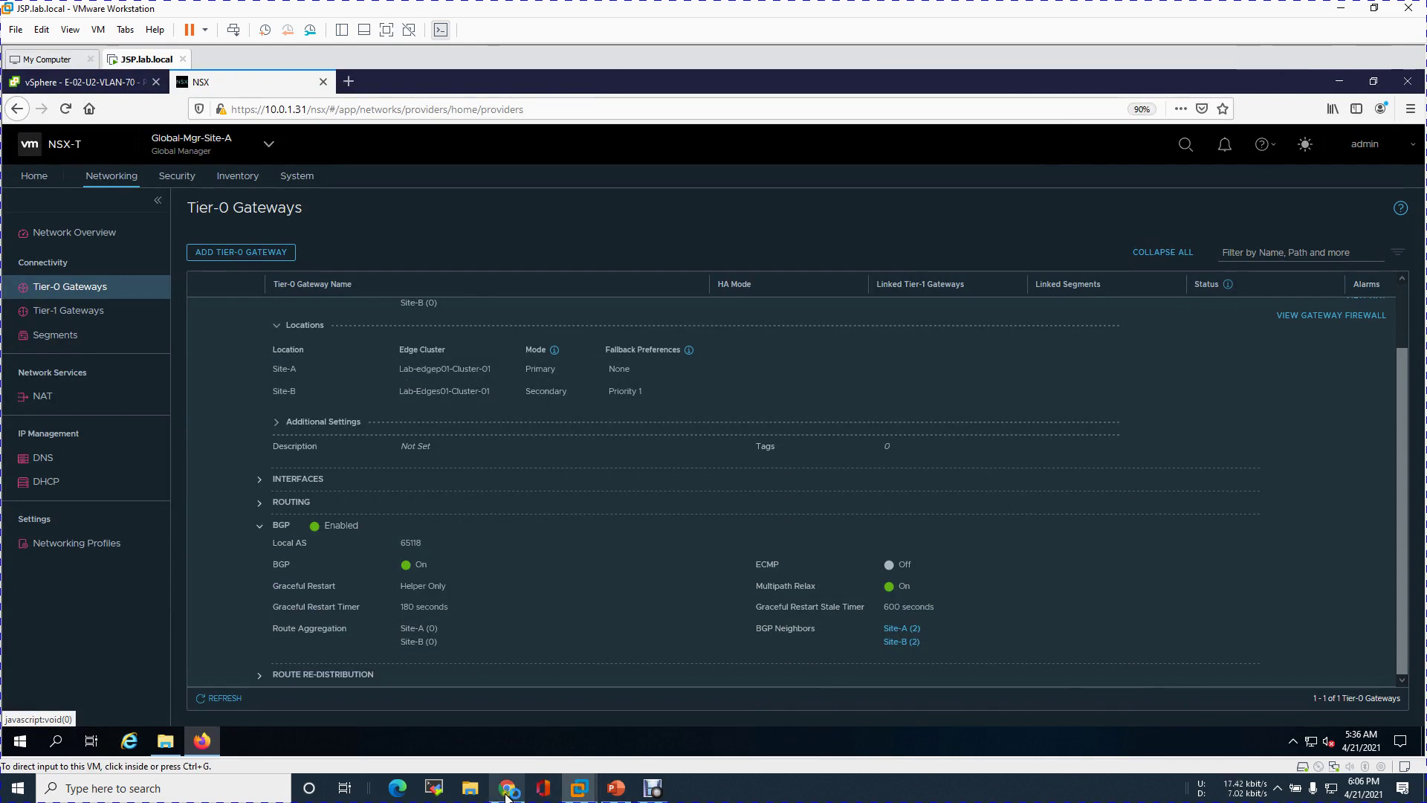
Step: Switch to the vSphere Client in Chrome, launch the remote console for R-2.1 and minimize it
click(506, 792)
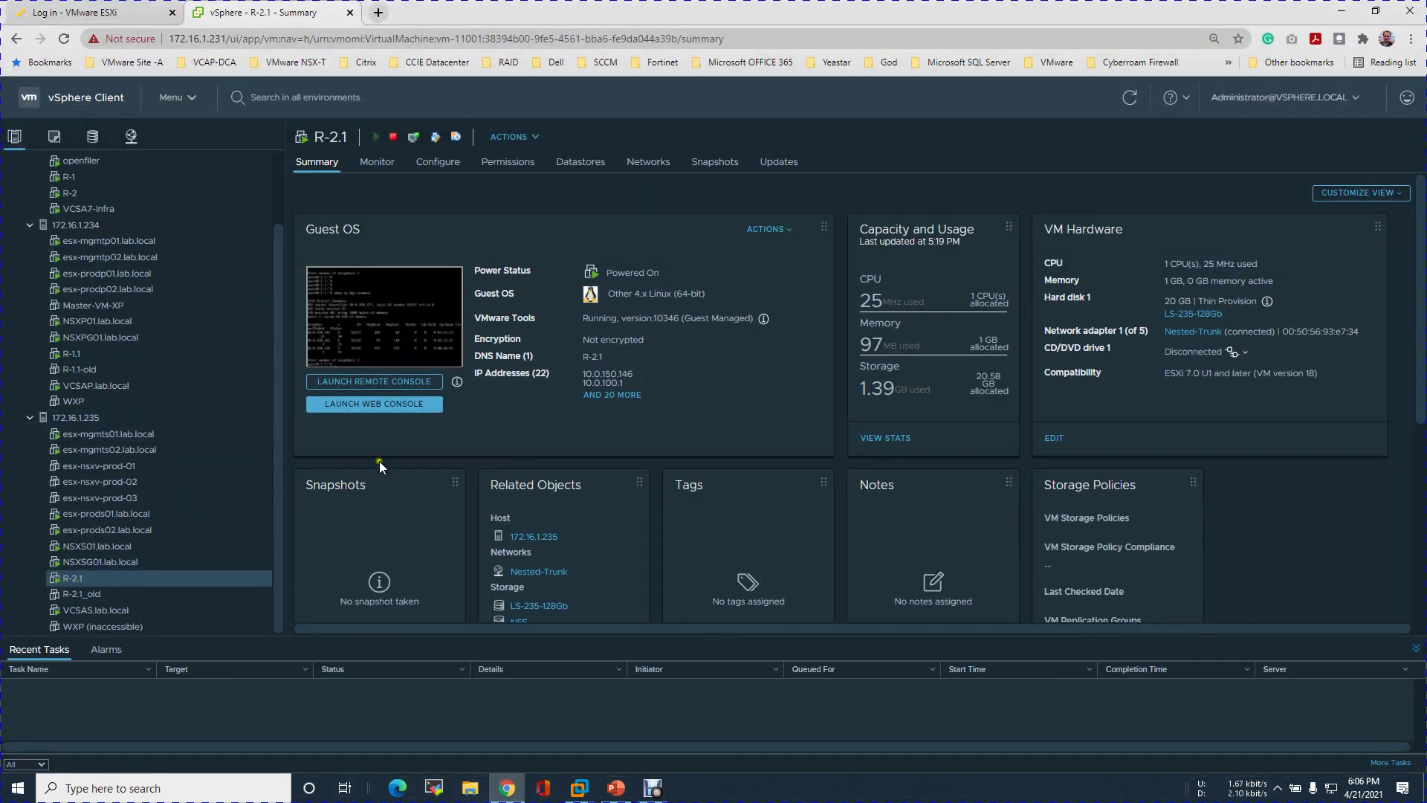
click(385, 384)
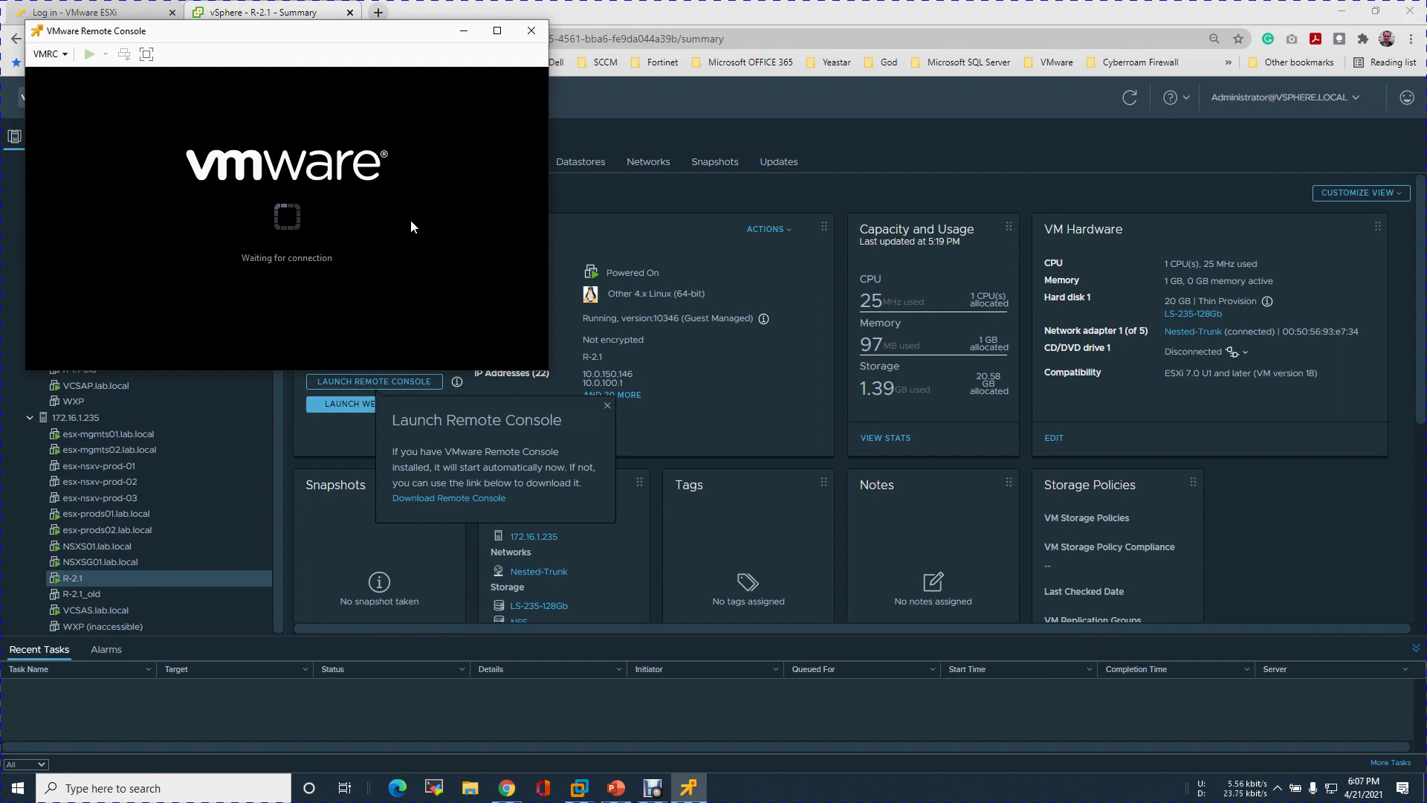
click(463, 31)
Step: Open the remote console for R-1.1 and bring its window to the front
click(83, 354)
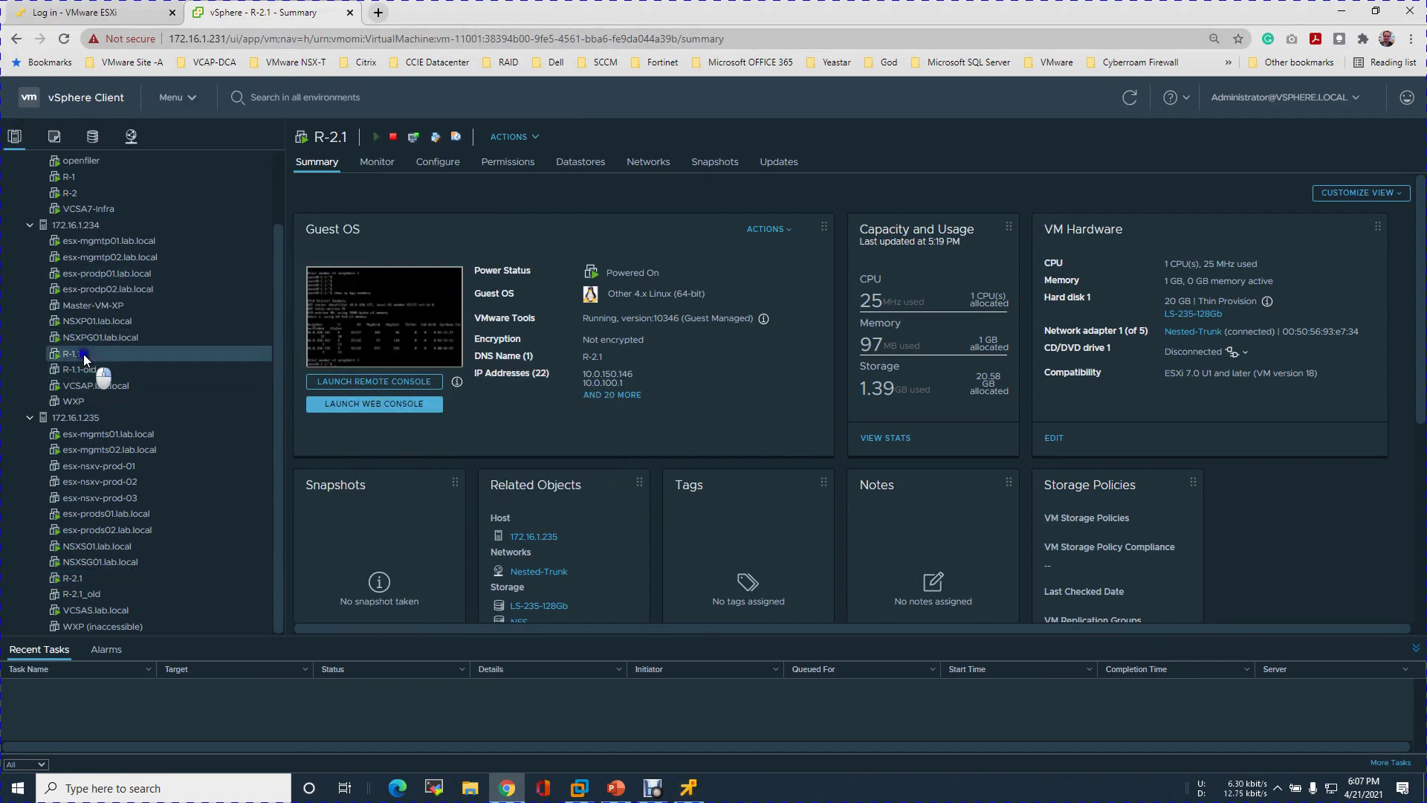
right_click(83, 354)
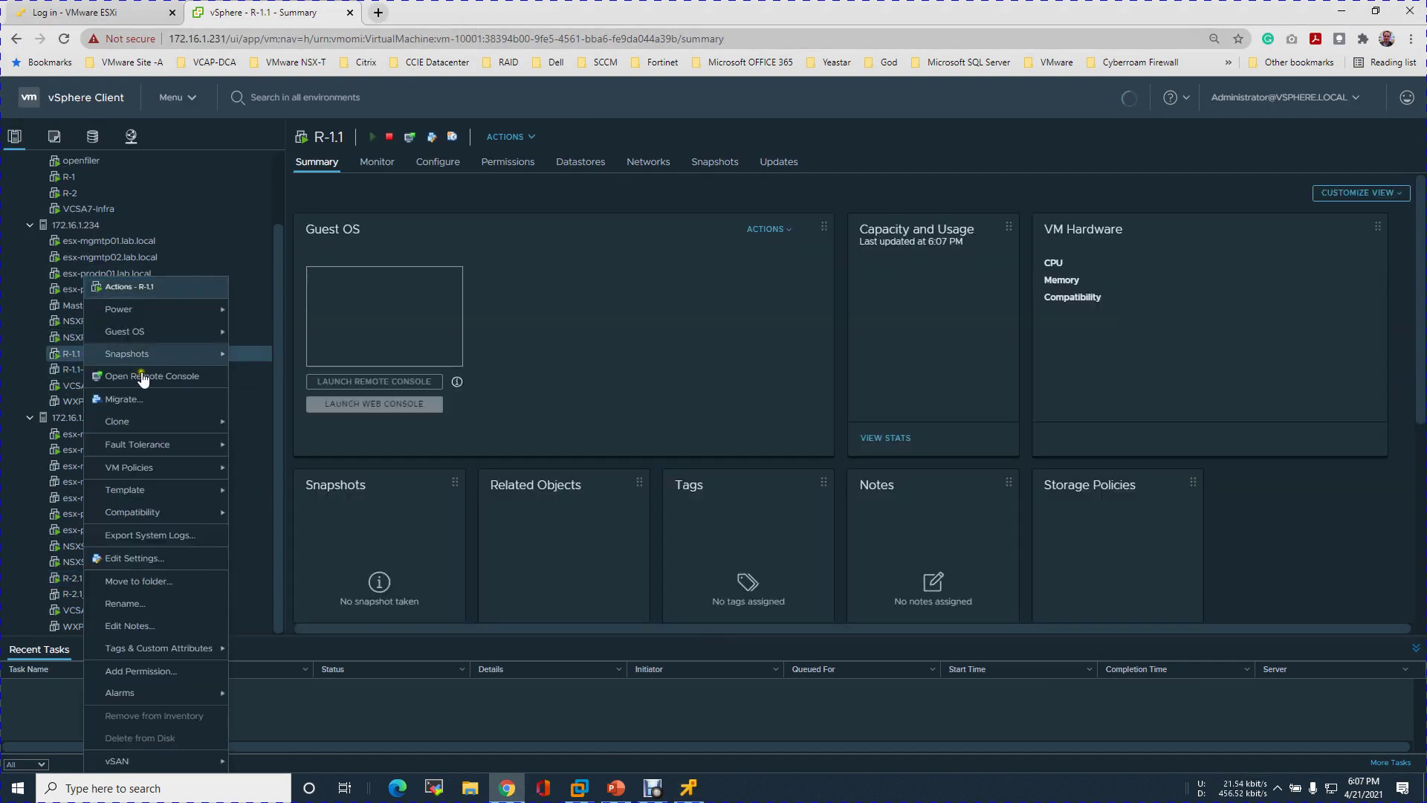
click(145, 373)
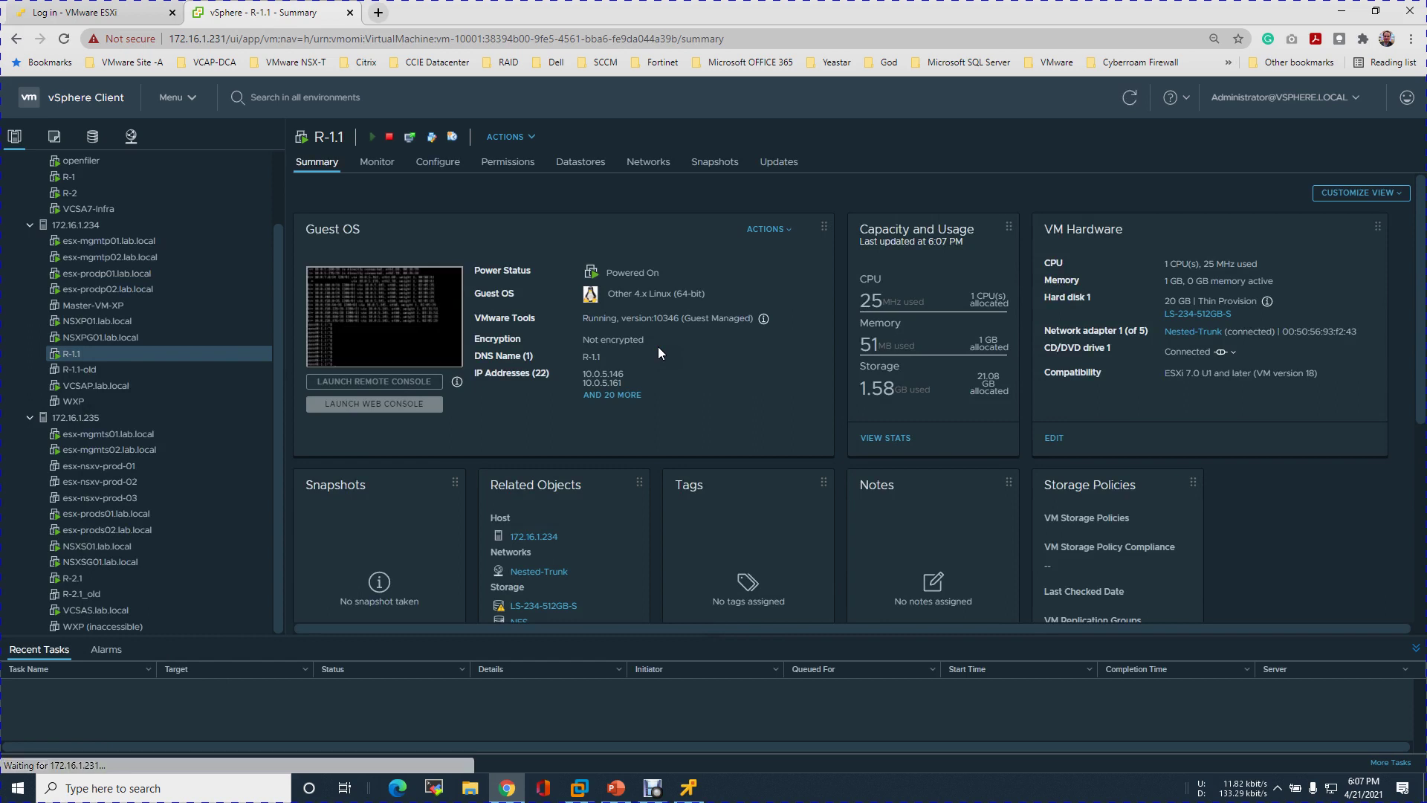
click(686, 787)
click(684, 789)
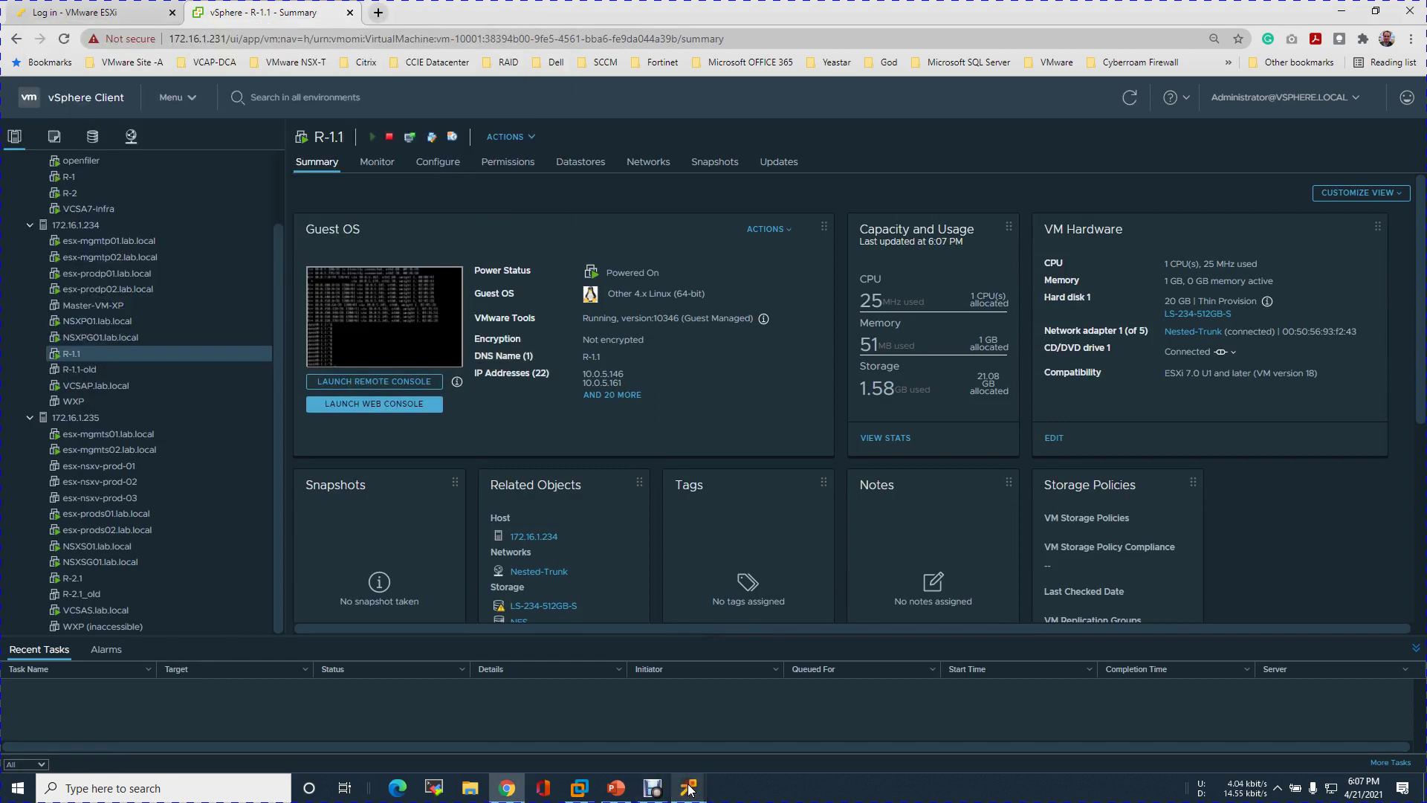
mouse_move(700, 794)
click(779, 706)
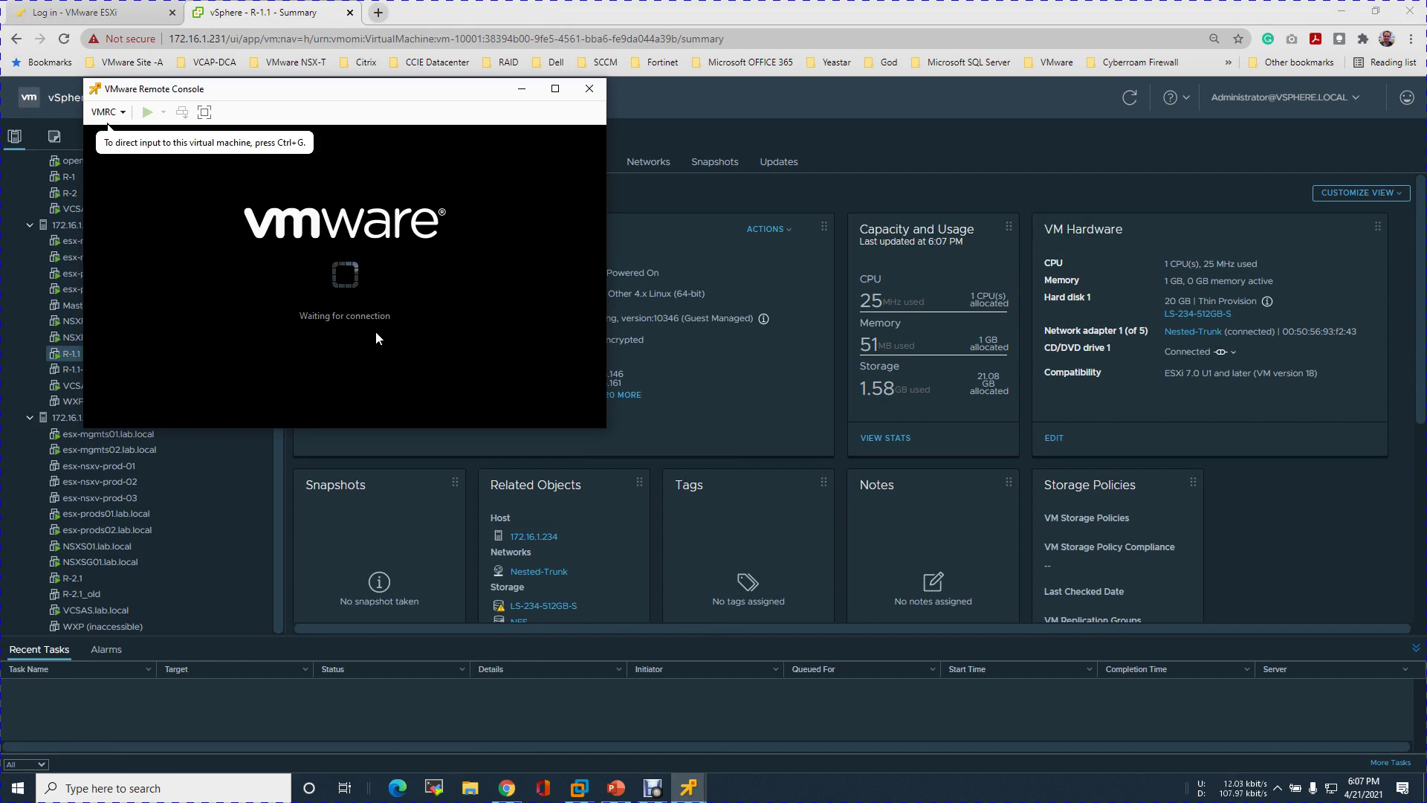
Step: Display the BGP summary on router R-1.1 with "sho ip bgp summary"
click(367, 336)
key(Return)
key(Return)
key(Return)
key(Return)
key(Return)
key(Return)
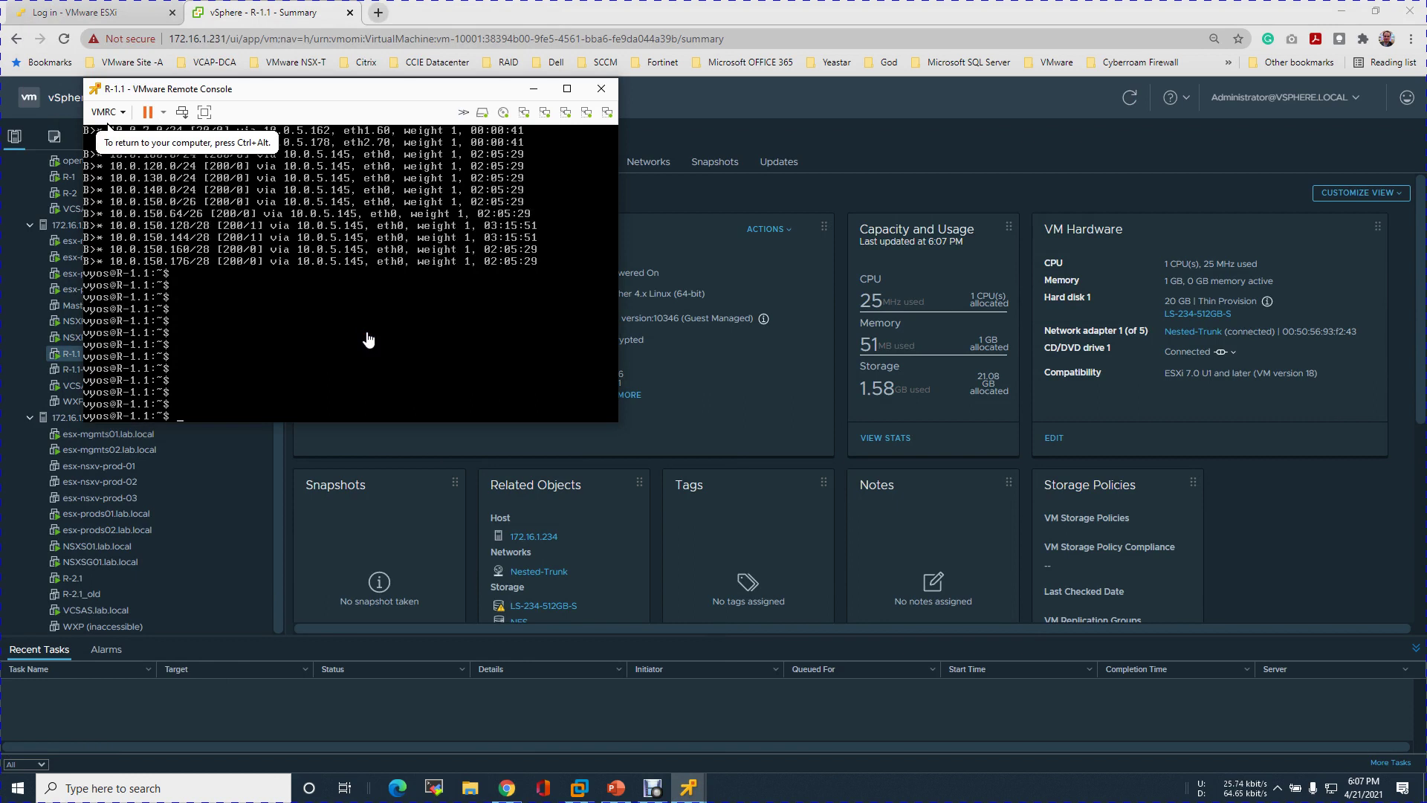
text(sho ip bgp summary)
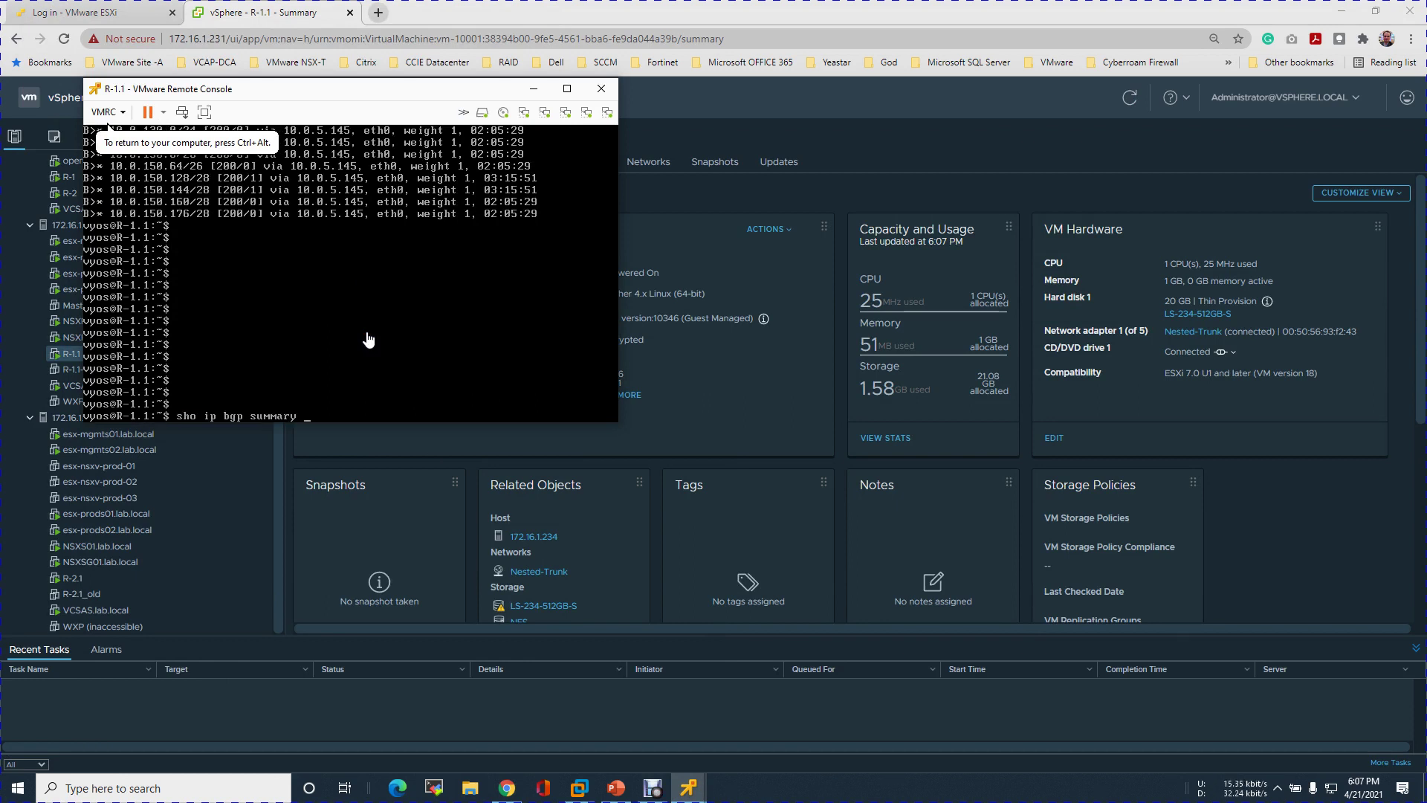
key(Return)
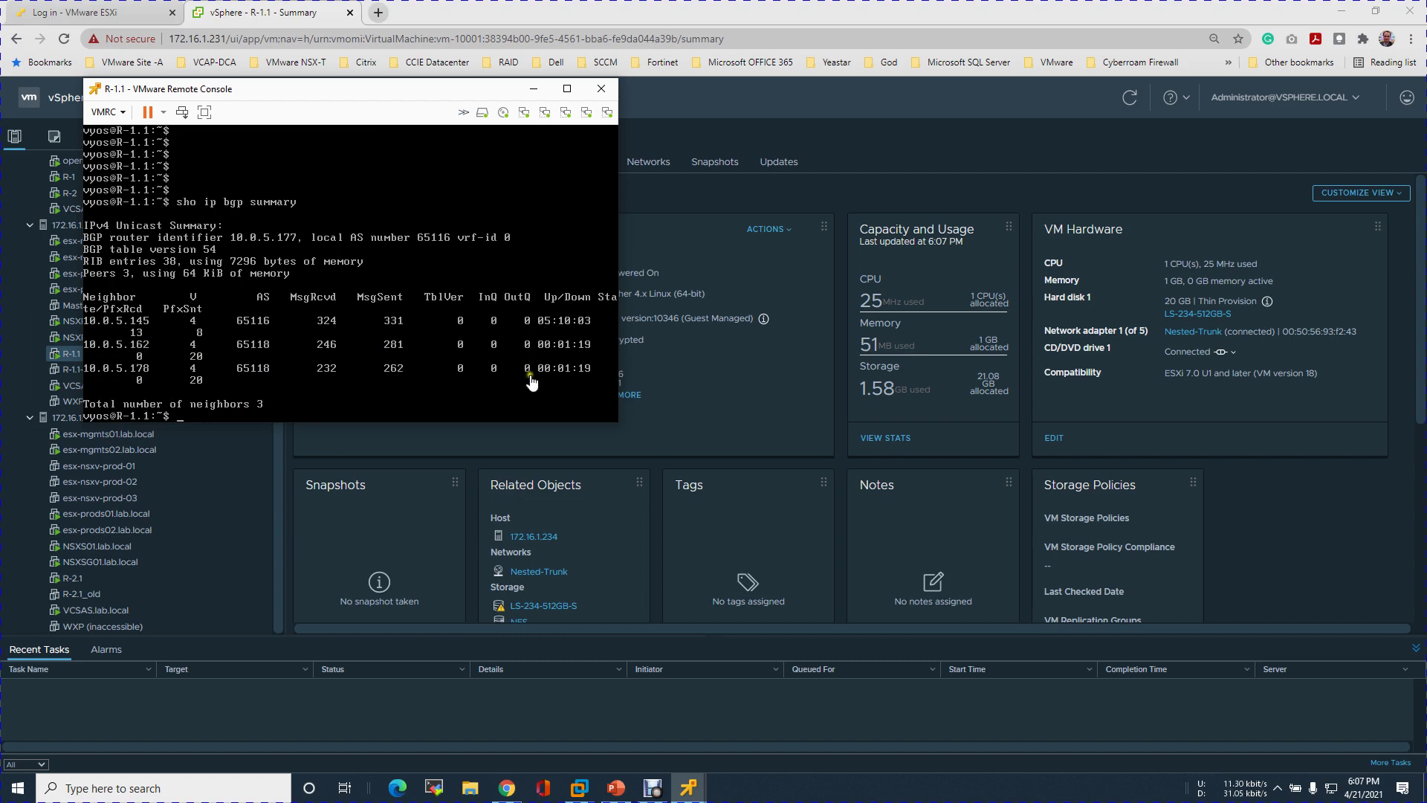
Step: Ping 10.0.5.162 from router R-1.1
key(Return)
key(Return)
key(Return)
key(Return)
key(Return)
key(Return)
key(Return)
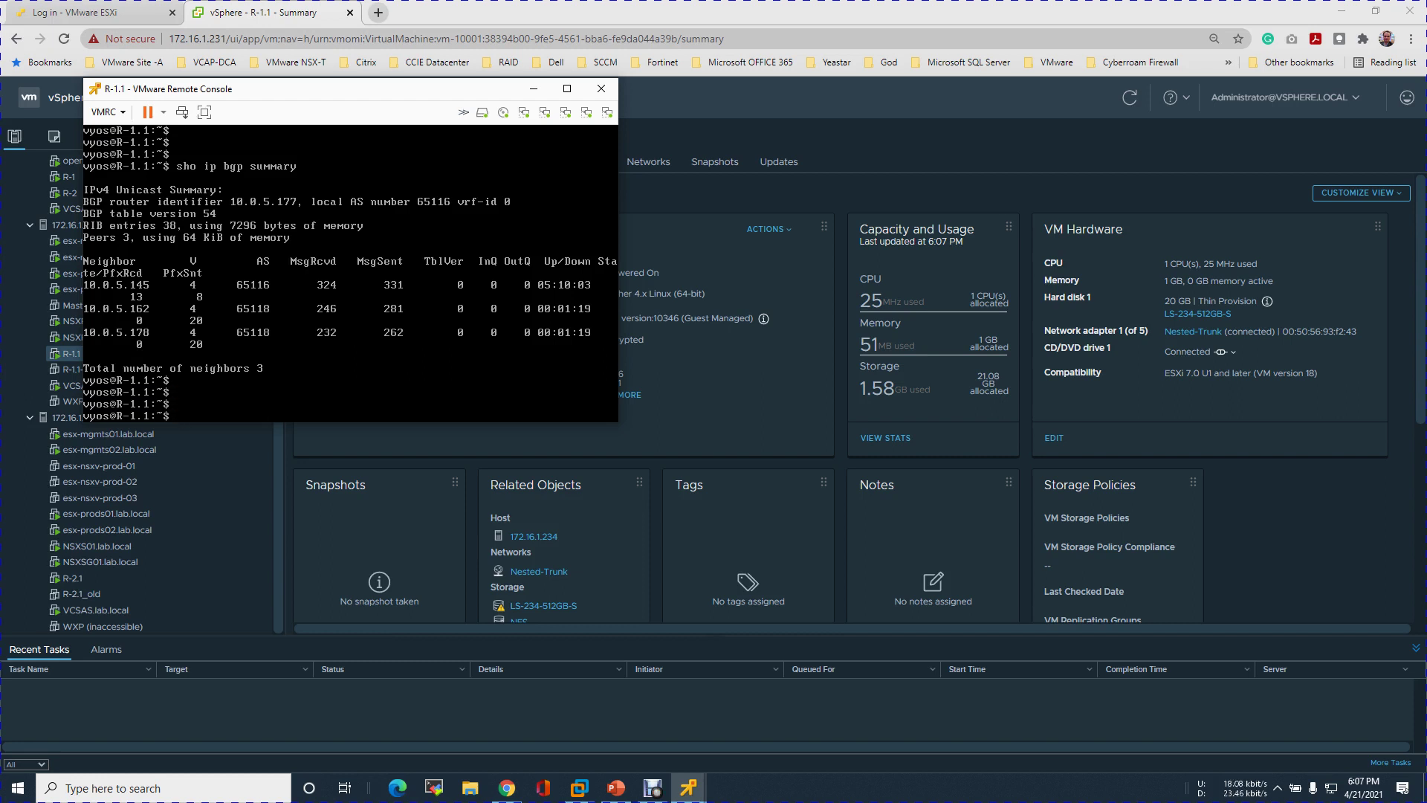
text(ping 10.0.5.162)
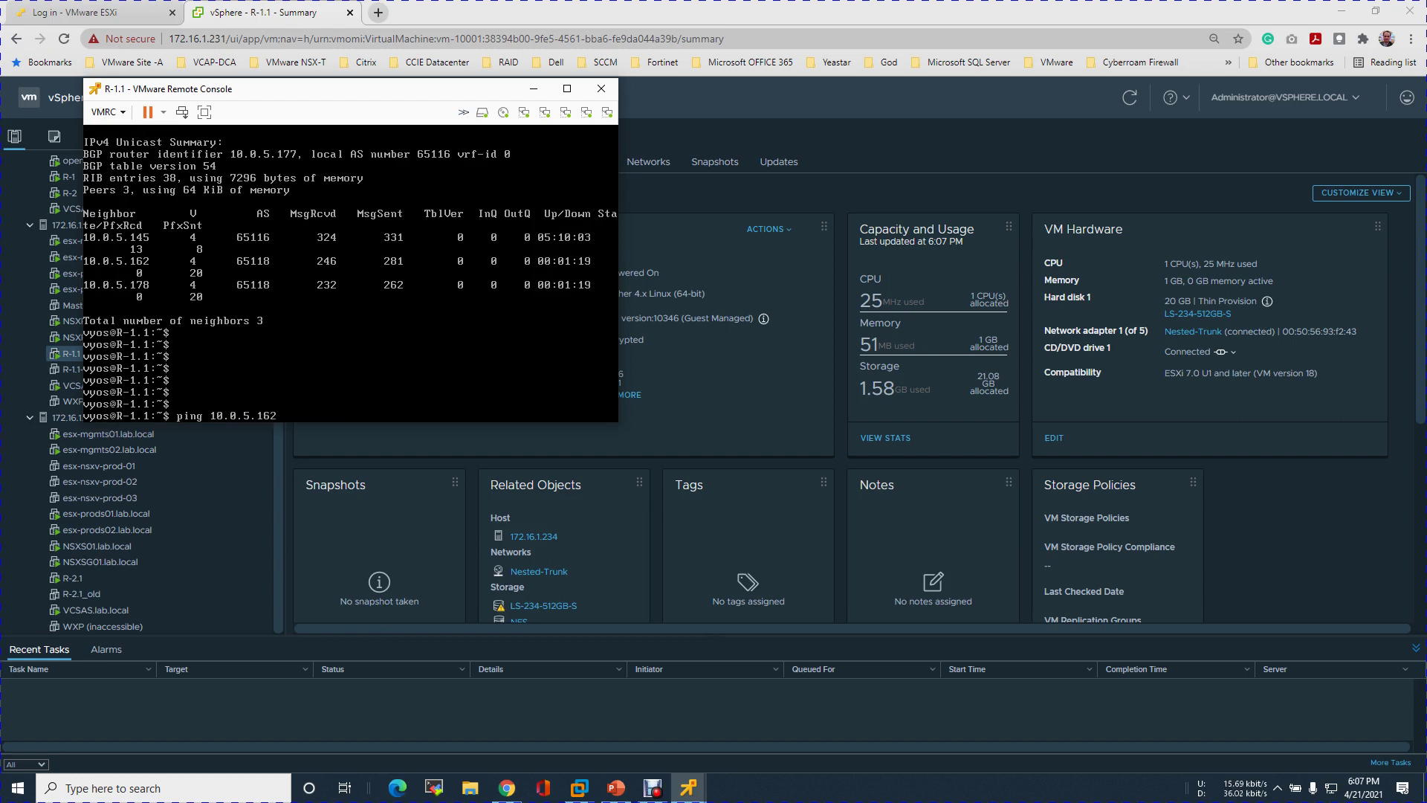
key(Return)
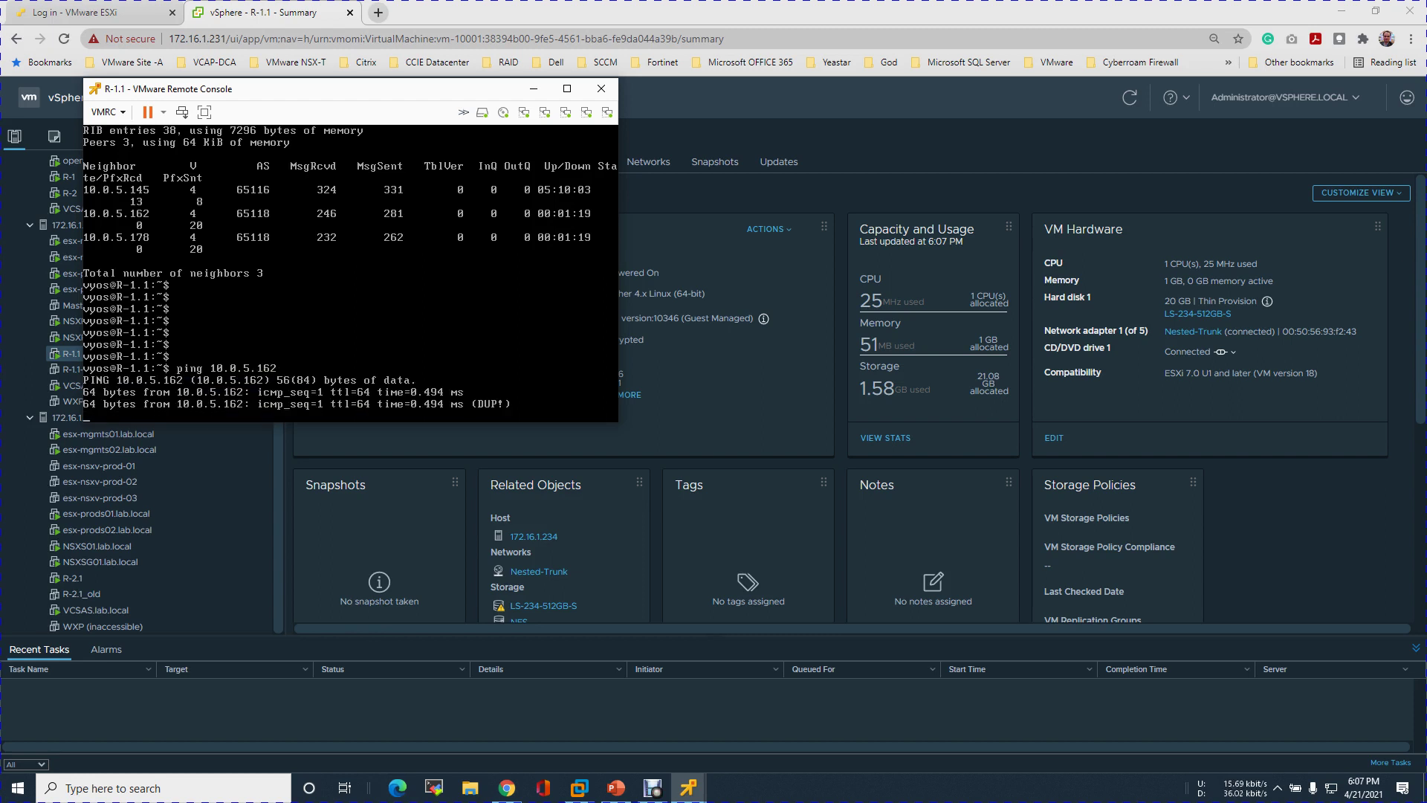
Step: Stop the running ping and ping 10.0.5.178 from router R-1.1
key(ctrl+c)
key(Up)
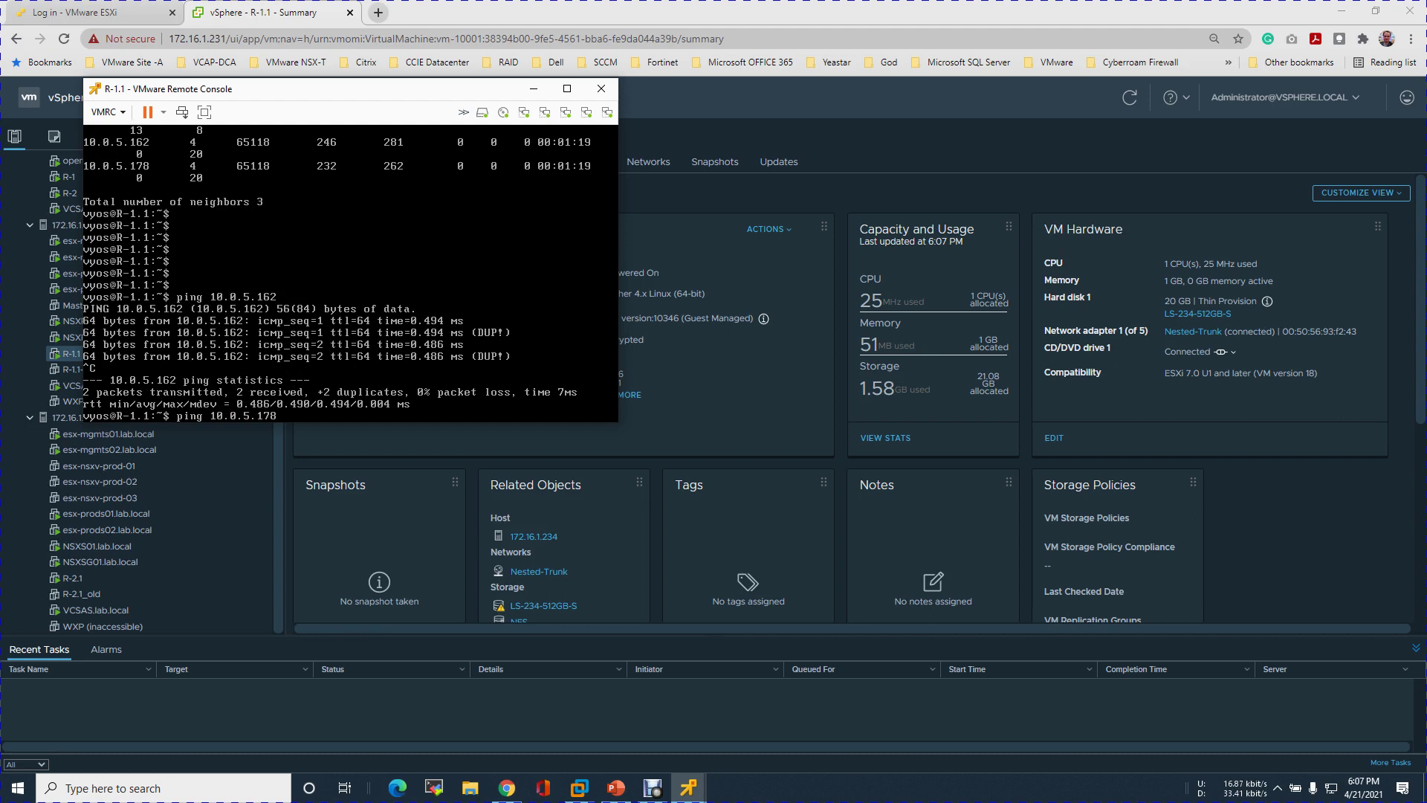
key(Return)
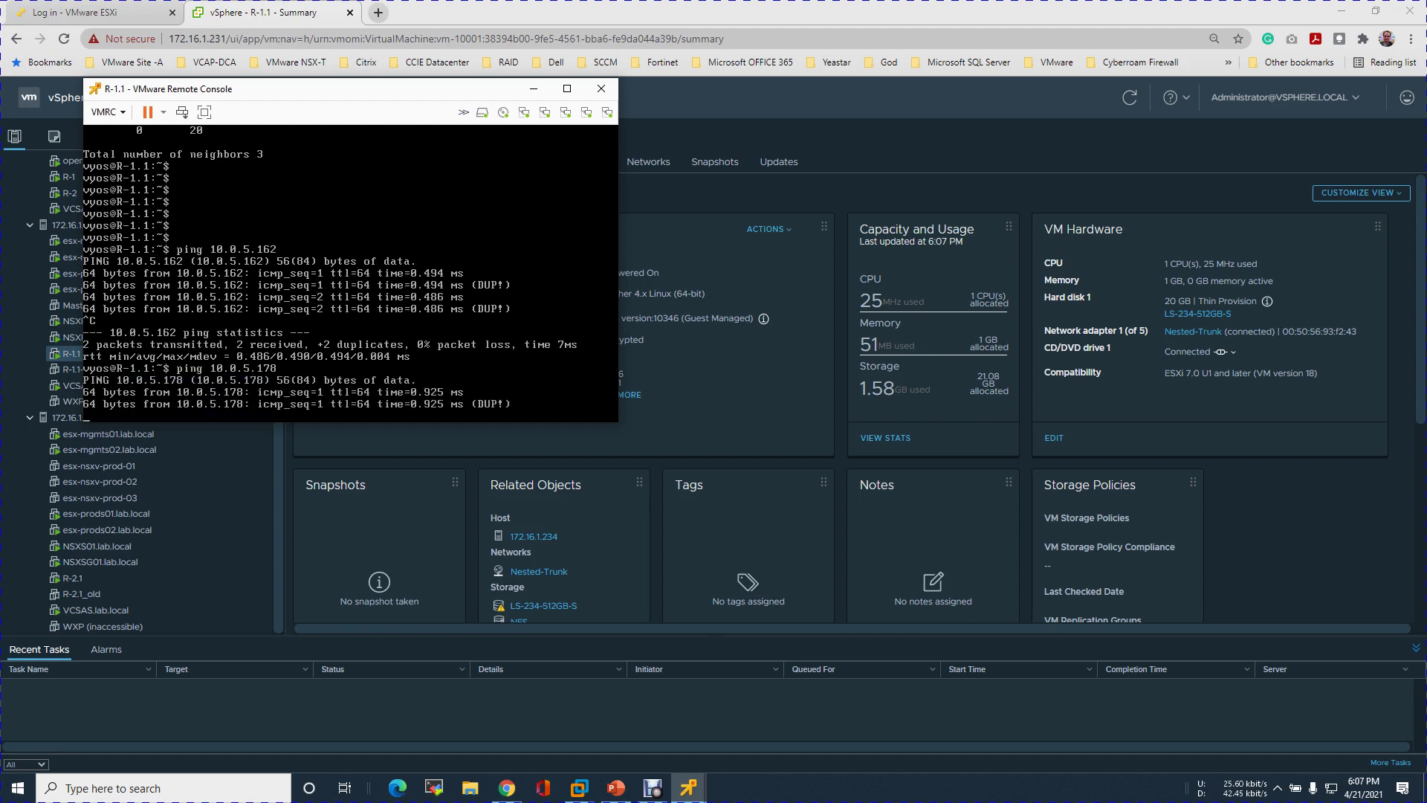
key(ctrl+c)
key(Return)
key(Return)
key(Return)
key(Return)
key(Return)
key(Return)
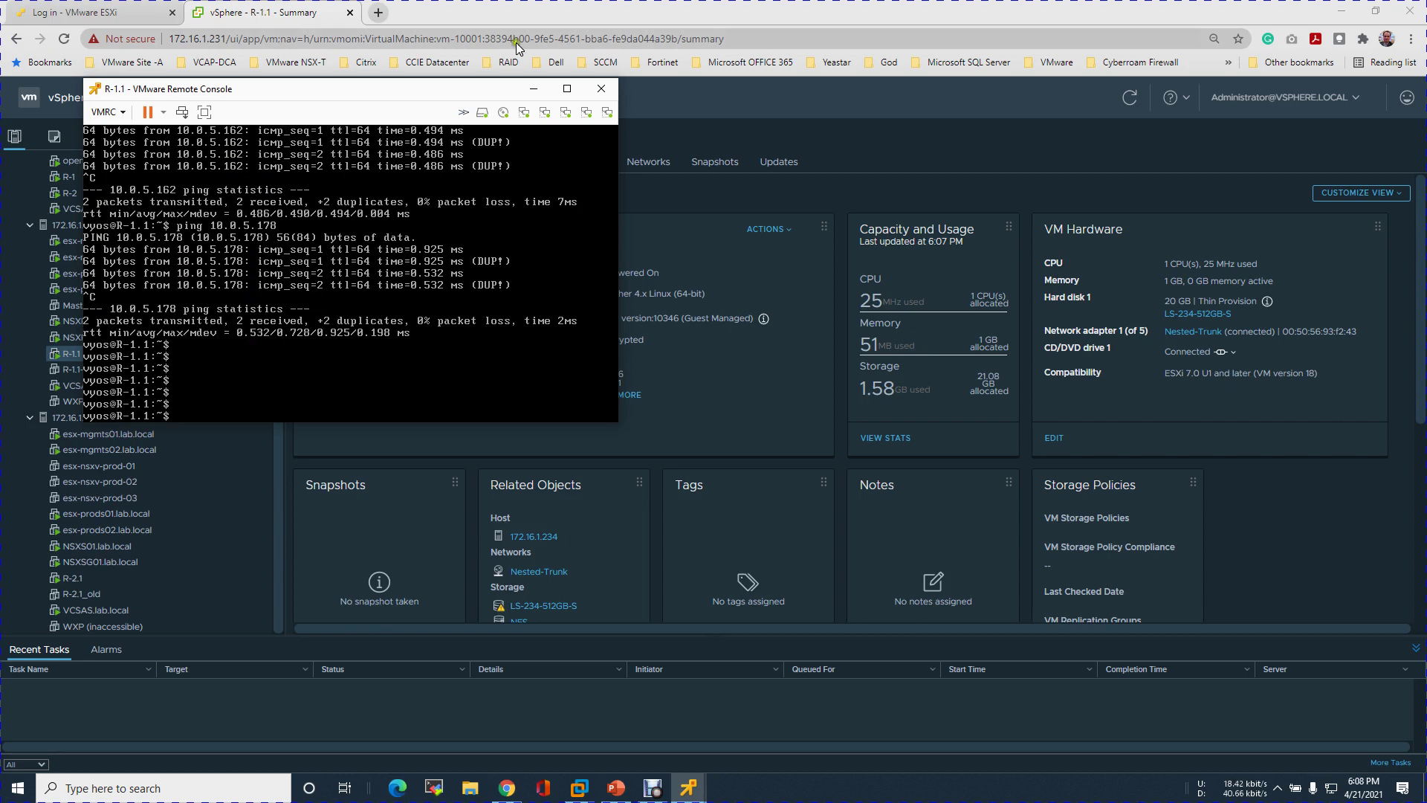
Step: Minimize the R-1.1 console, switch to the JSP.lab.local VM and check the status of T0-Production's two Site-A BGP neighbors
click(533, 88)
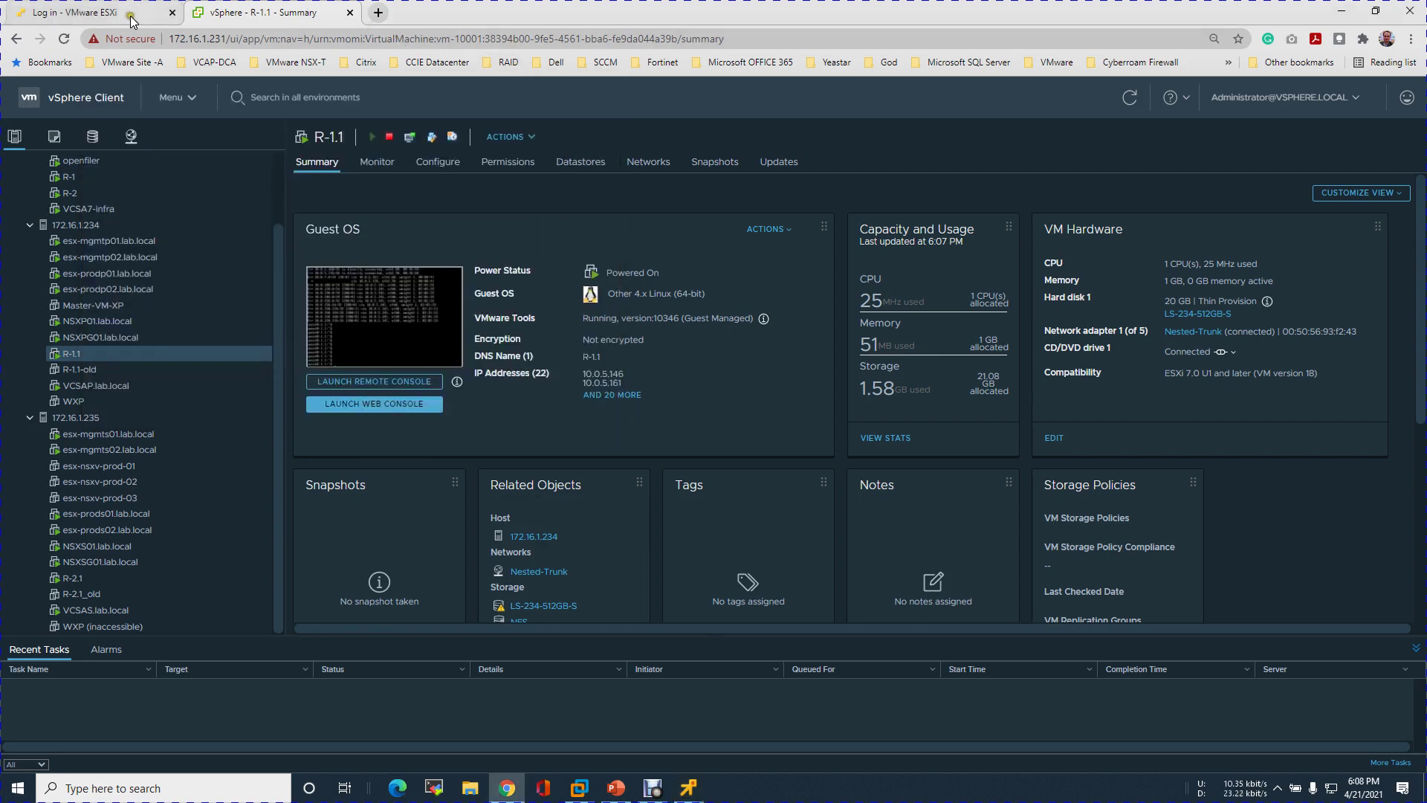
mouse_move(588, 790)
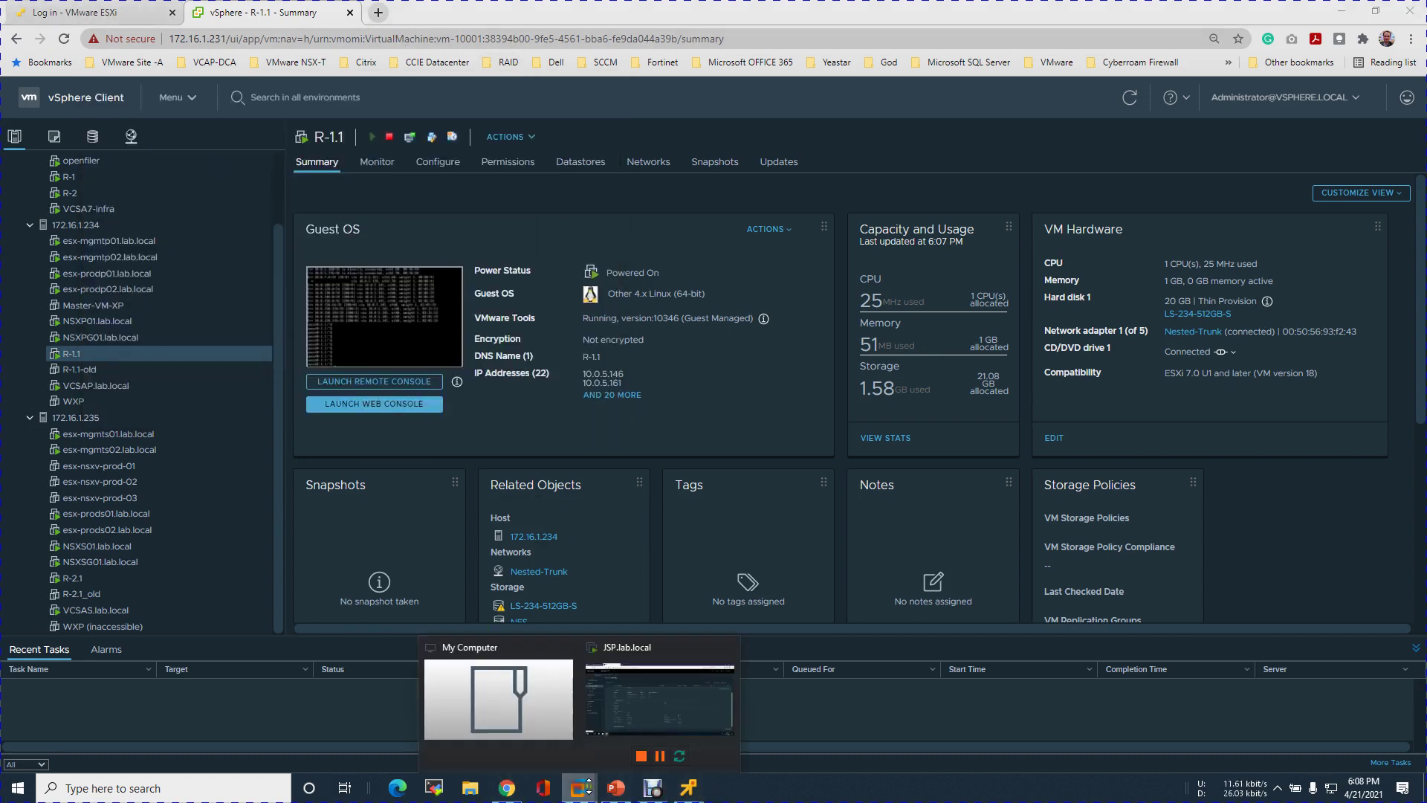
click(669, 702)
click(908, 630)
click(976, 335)
click(974, 357)
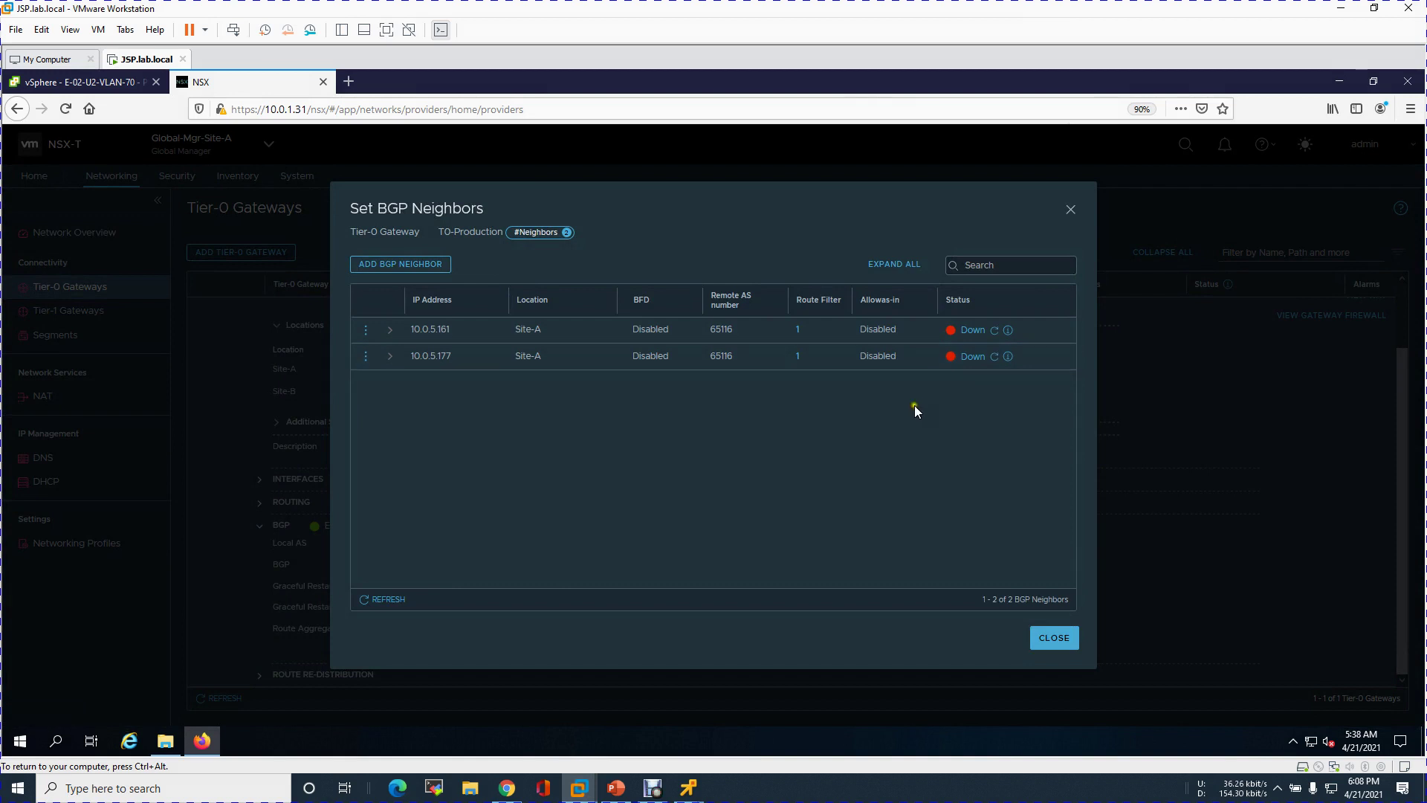
Step: Open BGP neighbor 10.0.5.161 for editing, review and save its settings, and check its status
click(365, 330)
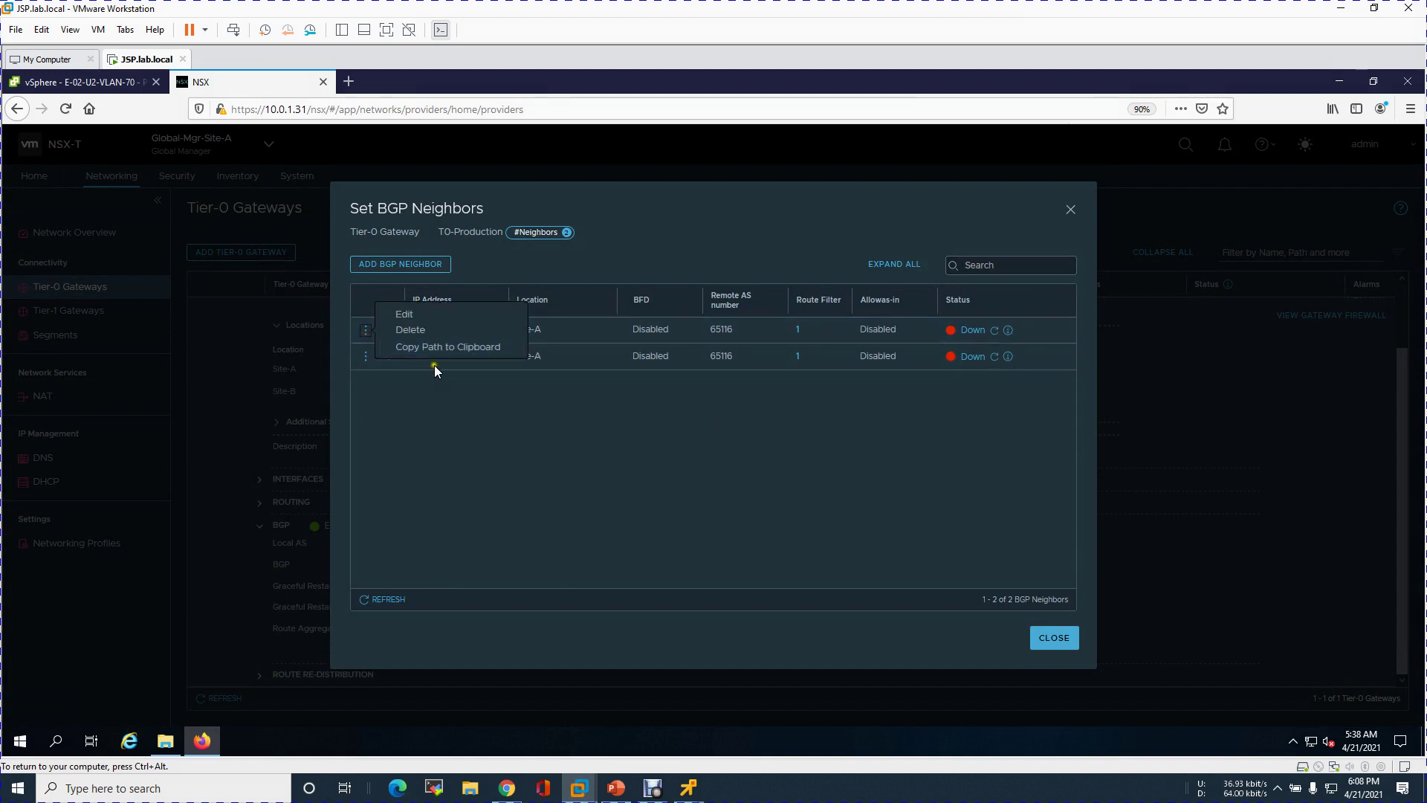
click(435, 316)
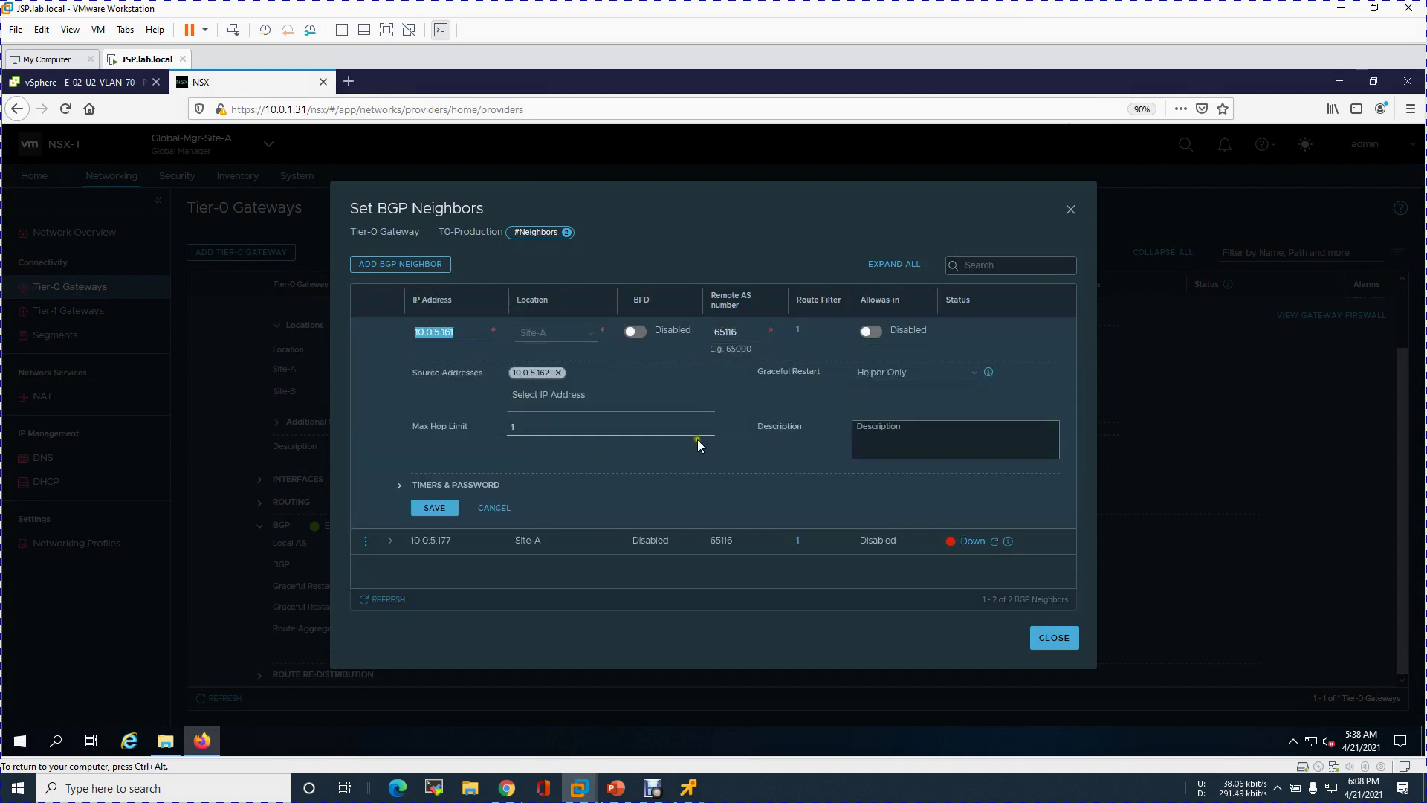
click(477, 331)
click(714, 340)
click(434, 506)
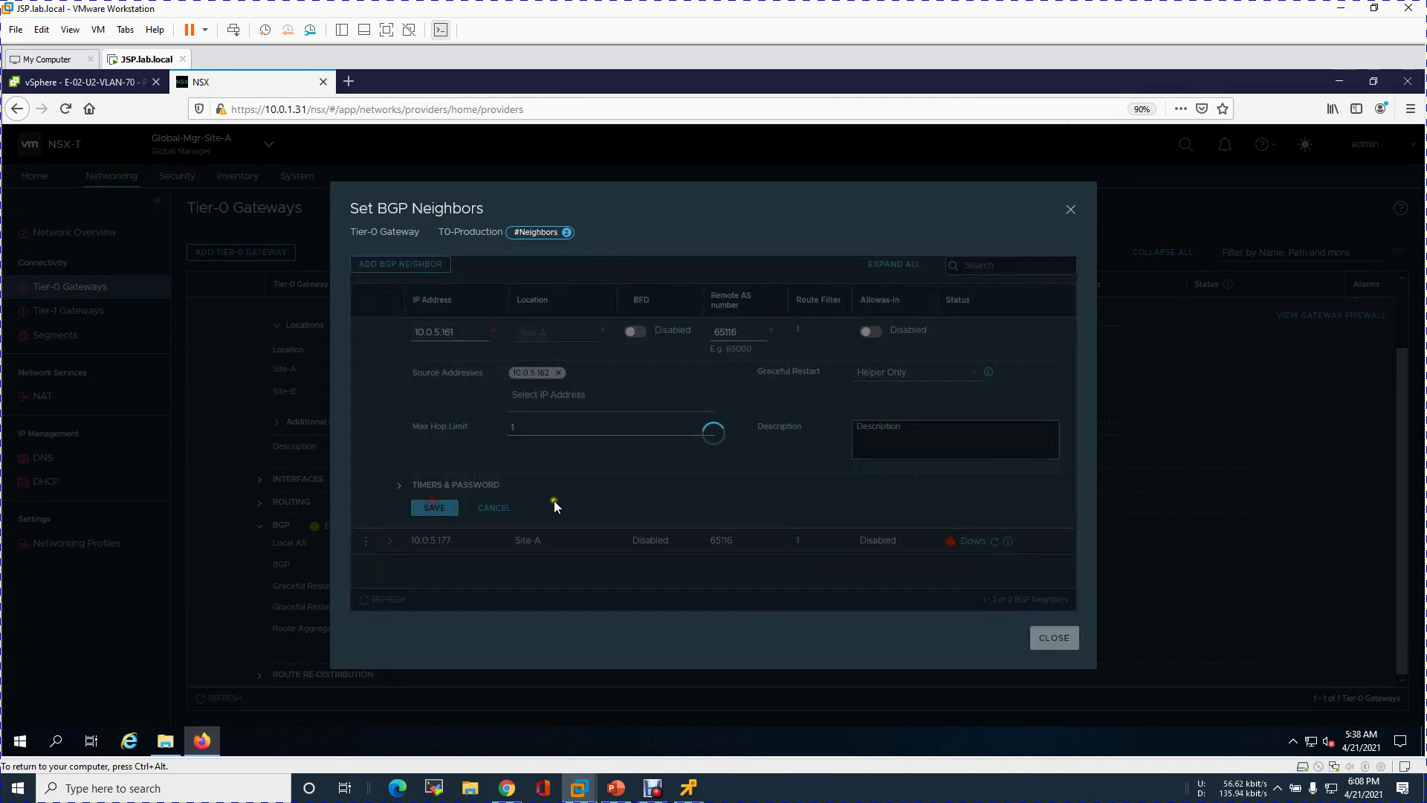
click(982, 331)
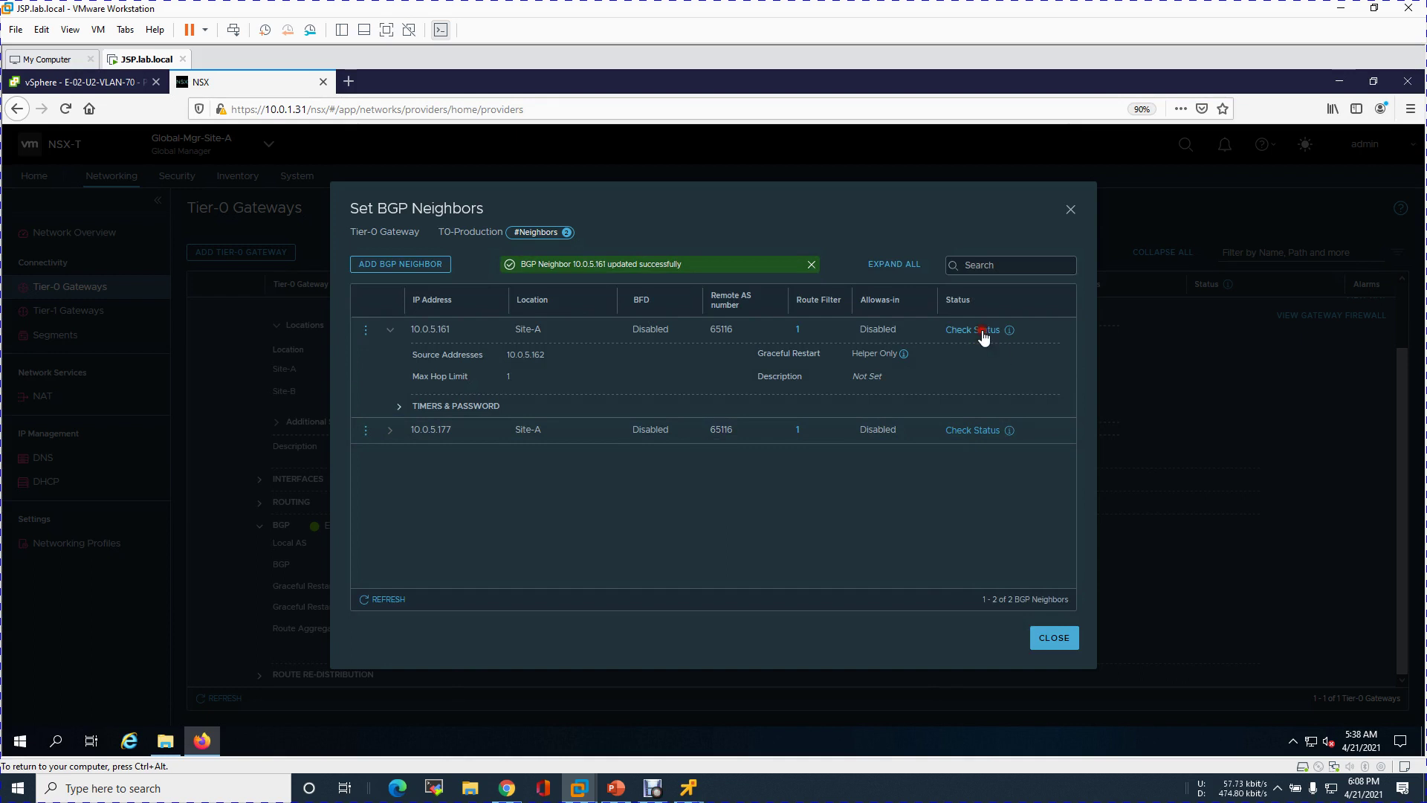
Step: Check the status of BGP neighbor 10.0.5.177 and open its settings for review
click(977, 434)
click(395, 437)
click(366, 430)
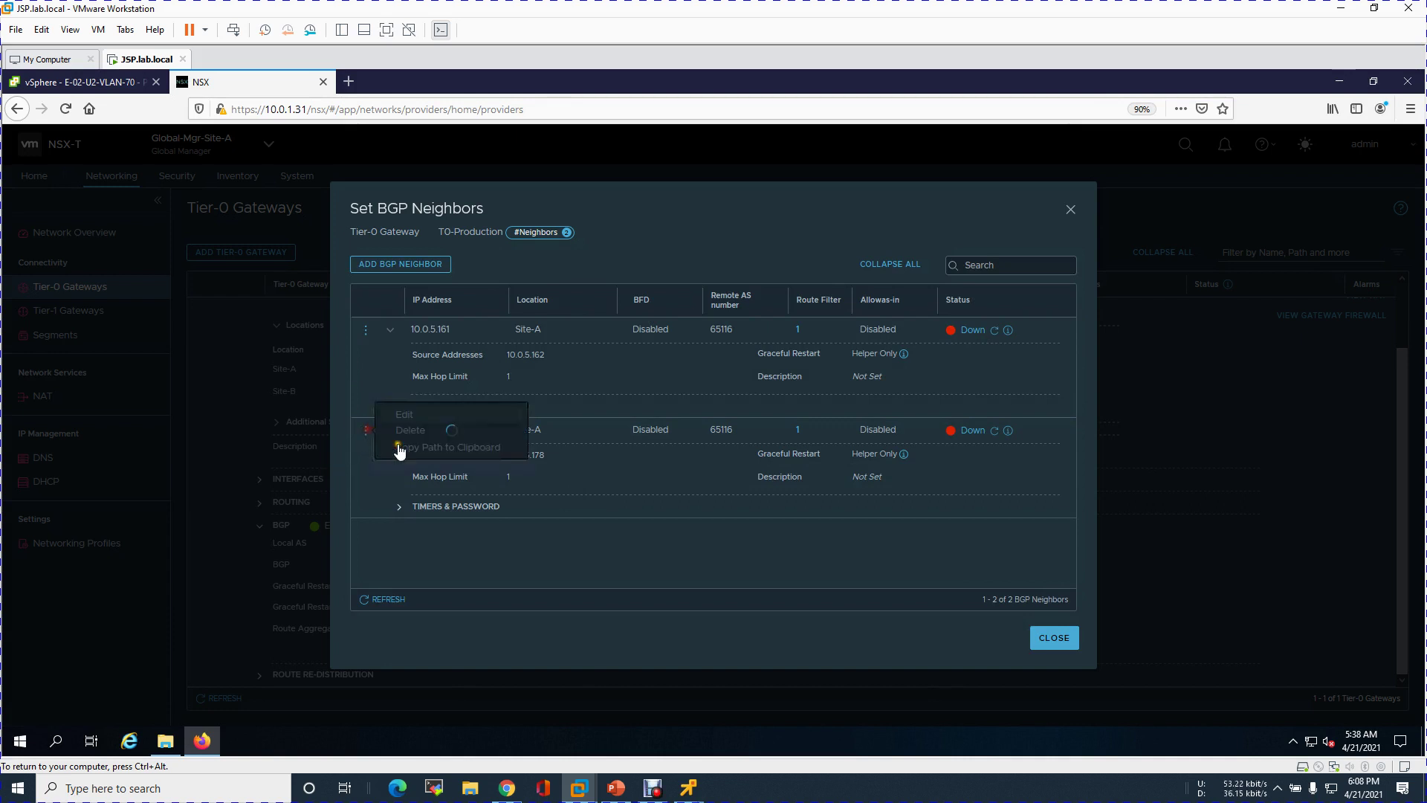
click(419, 414)
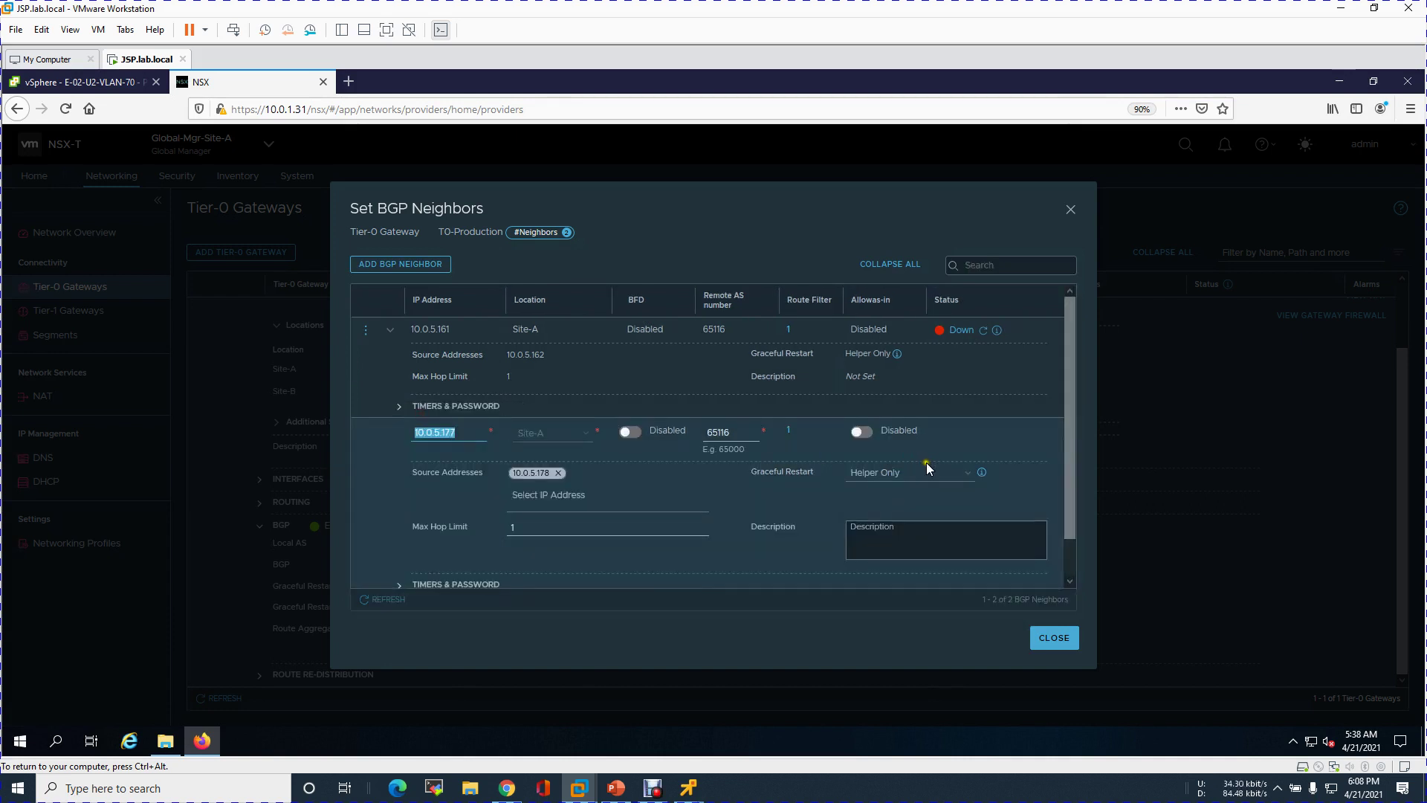
click(464, 438)
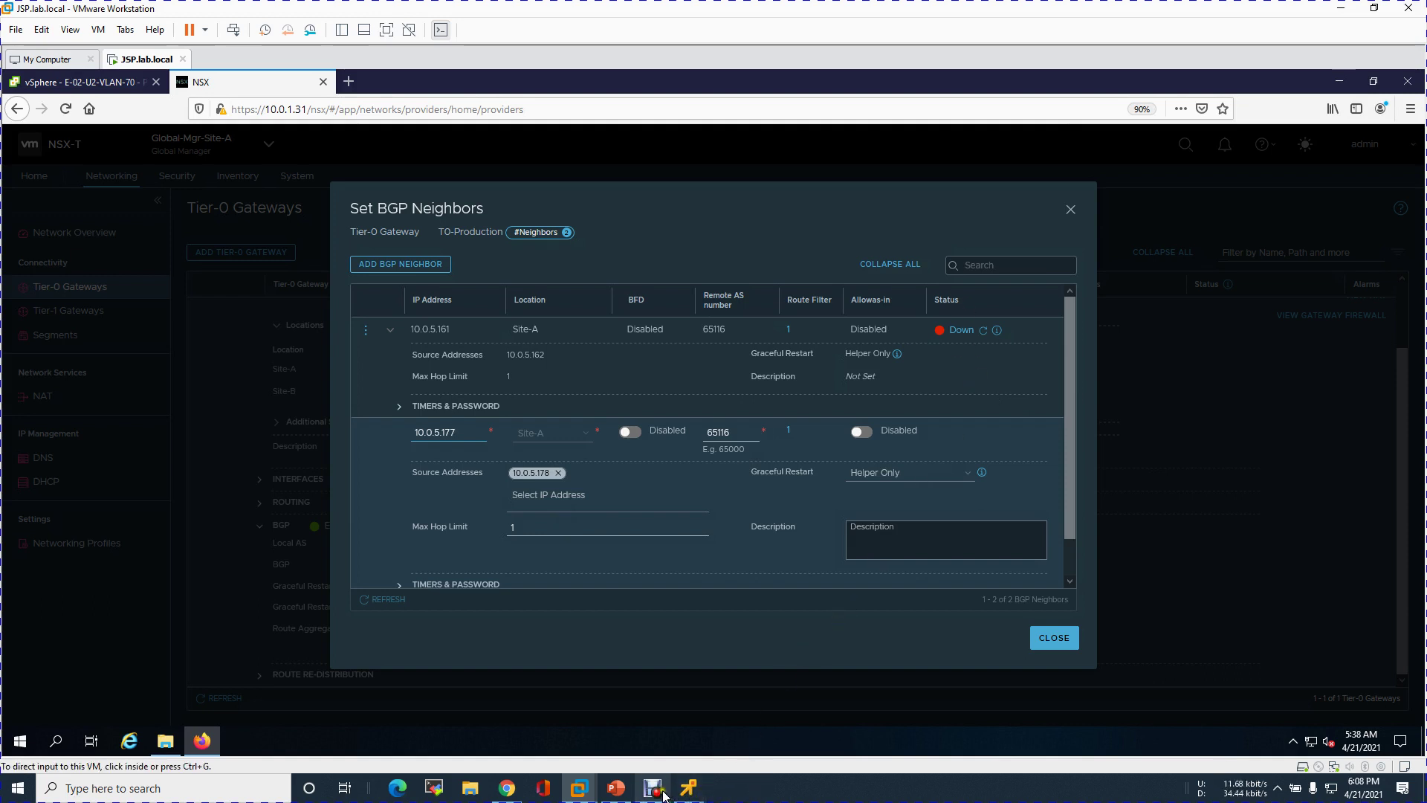
click(655, 791)
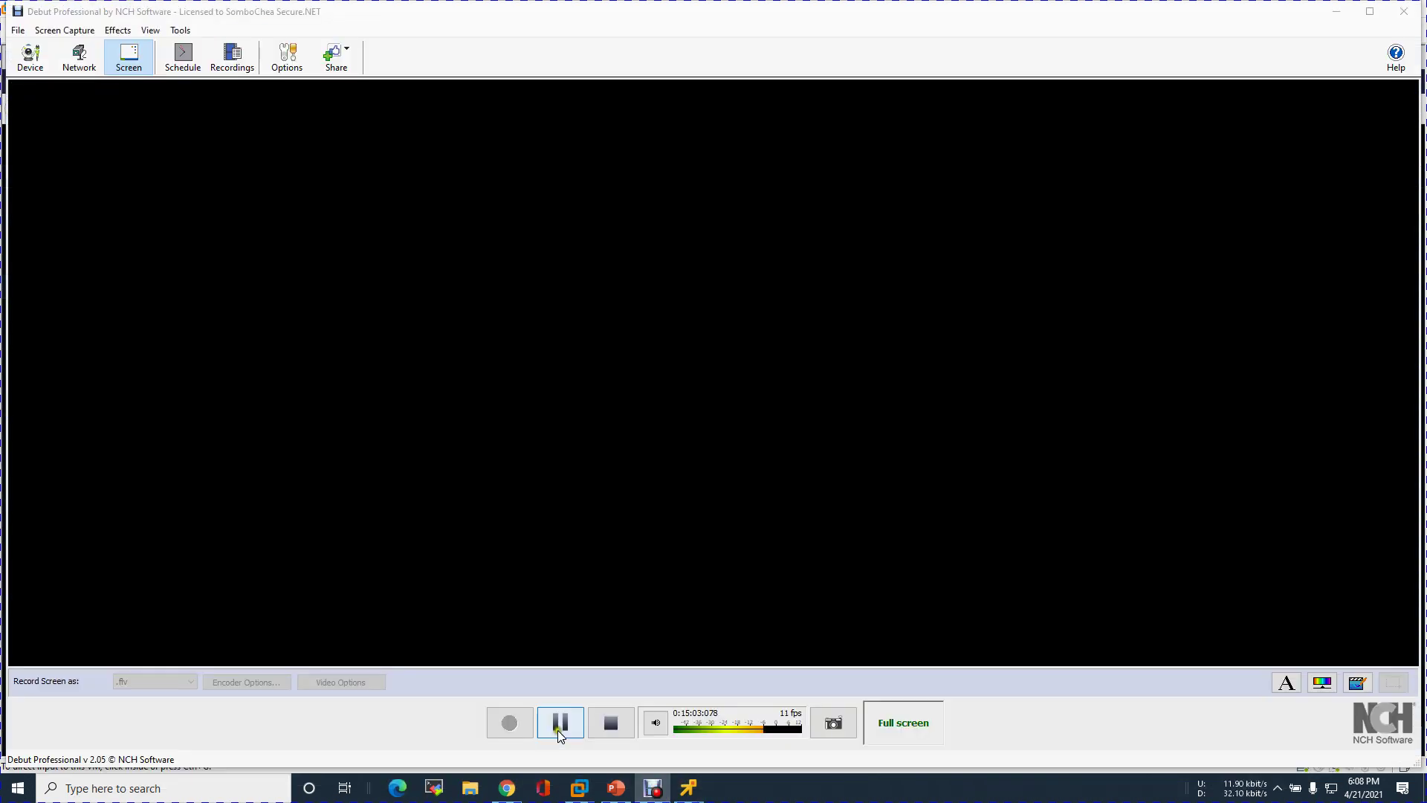
click(557, 723)
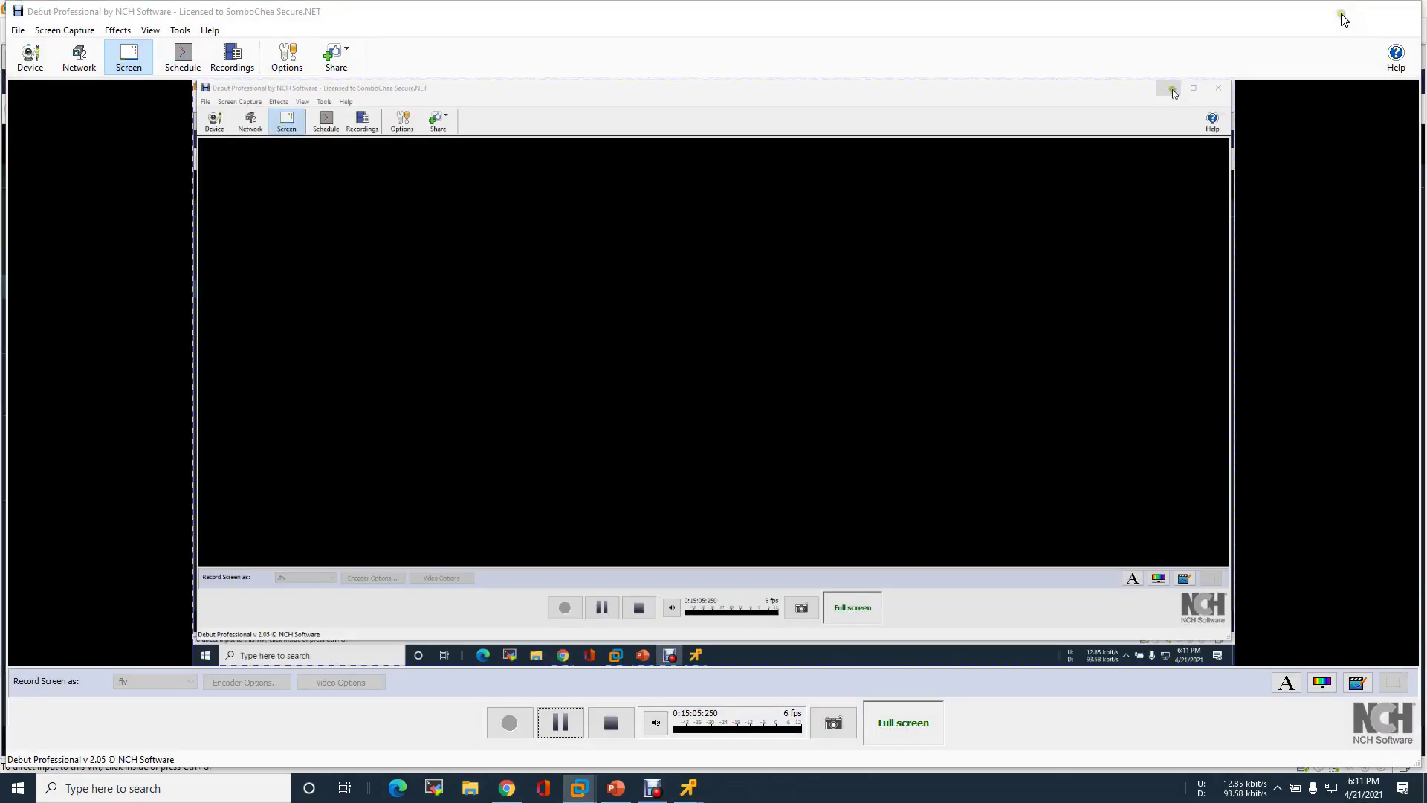
click(1342, 12)
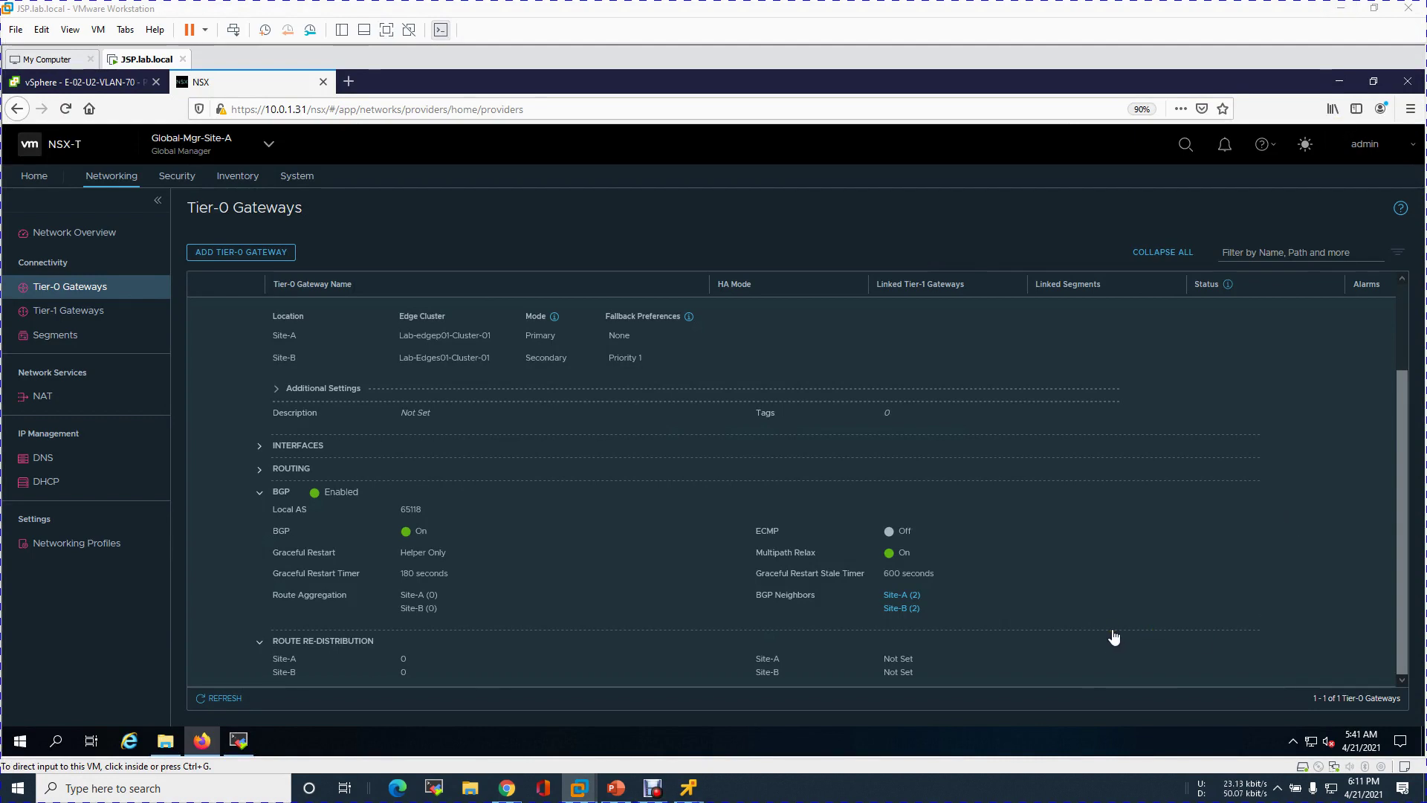
Step: Open the Site-A BGP neighbors of T0-Production, check the status of 10.0.5.161 and 10.0.5.177, and close the dialog
click(899, 594)
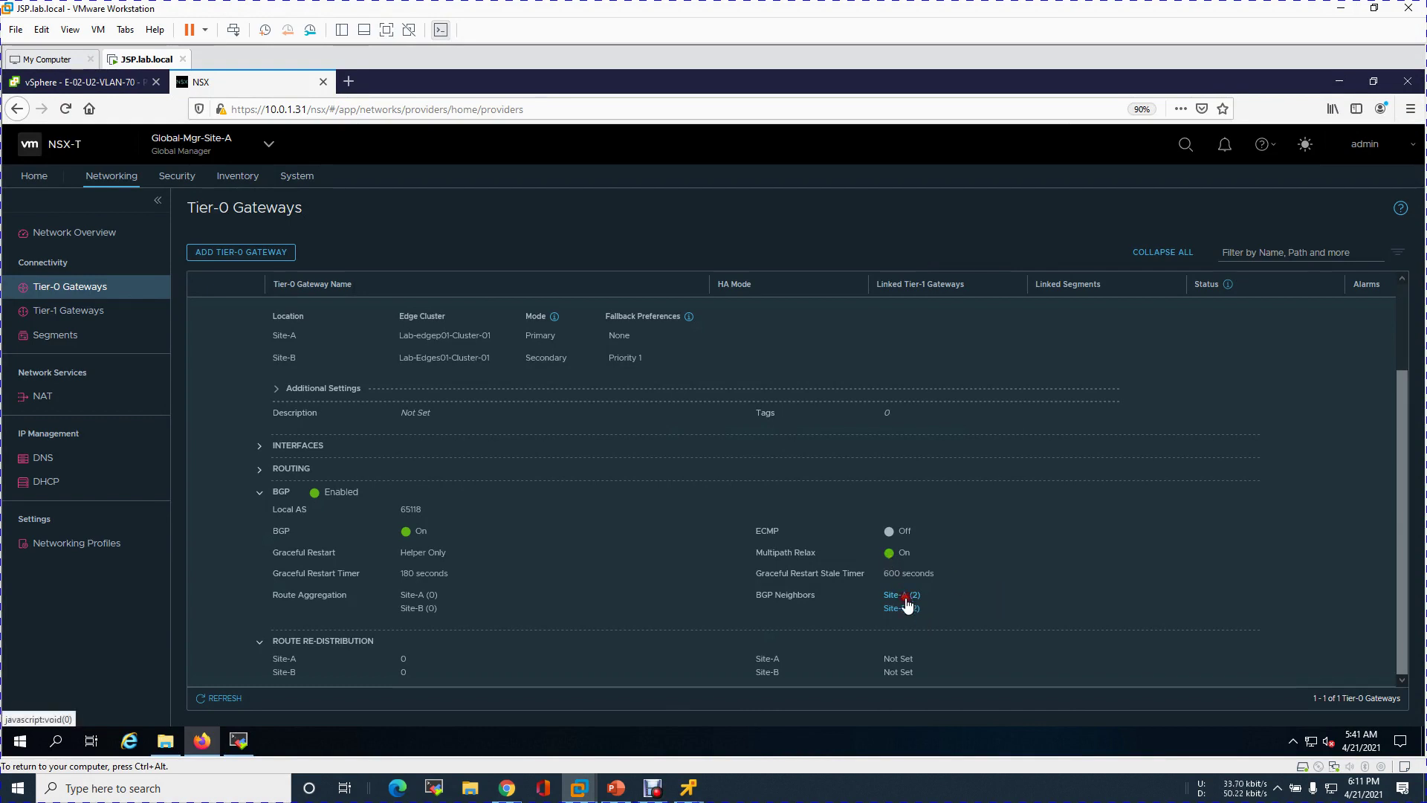
click(904, 597)
click(985, 331)
click(973, 356)
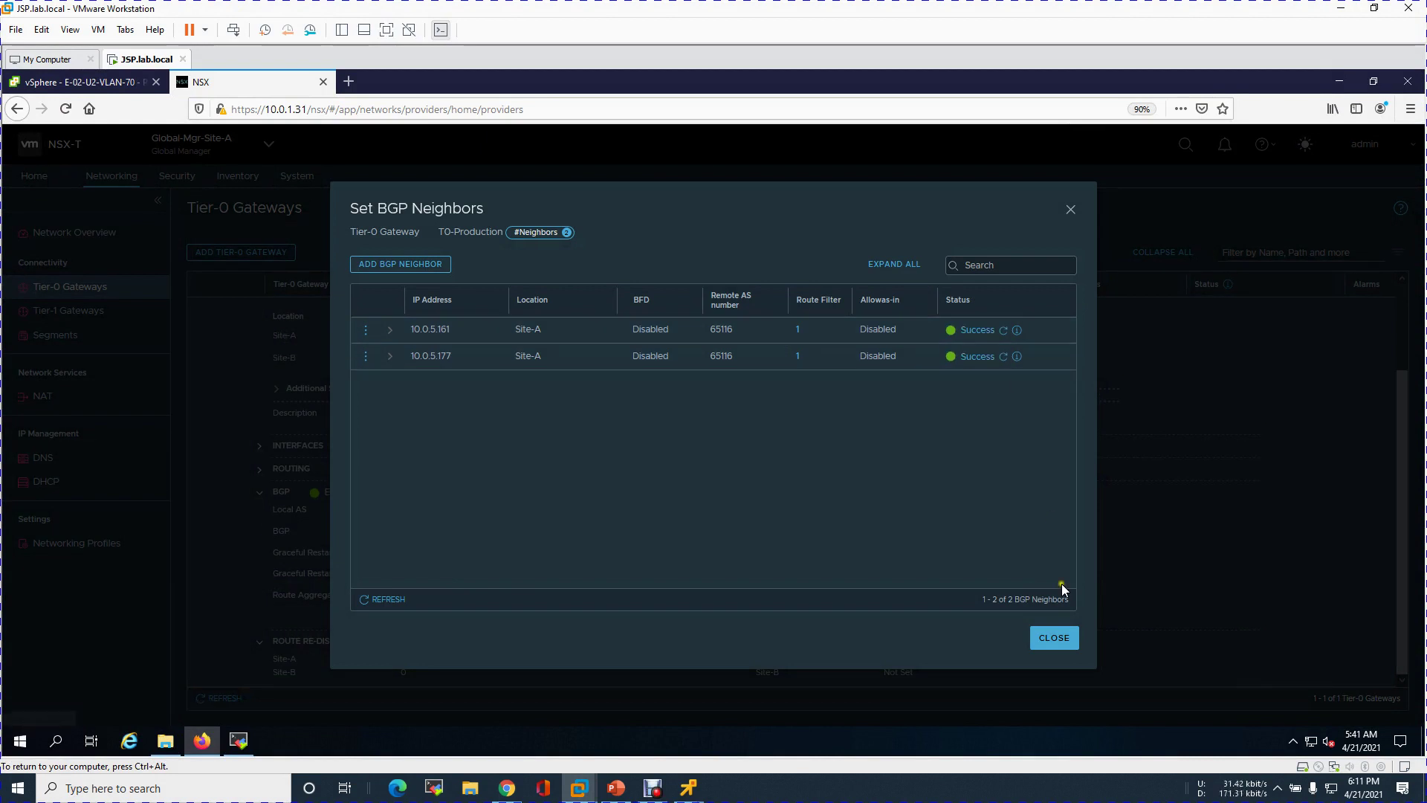
click(1050, 640)
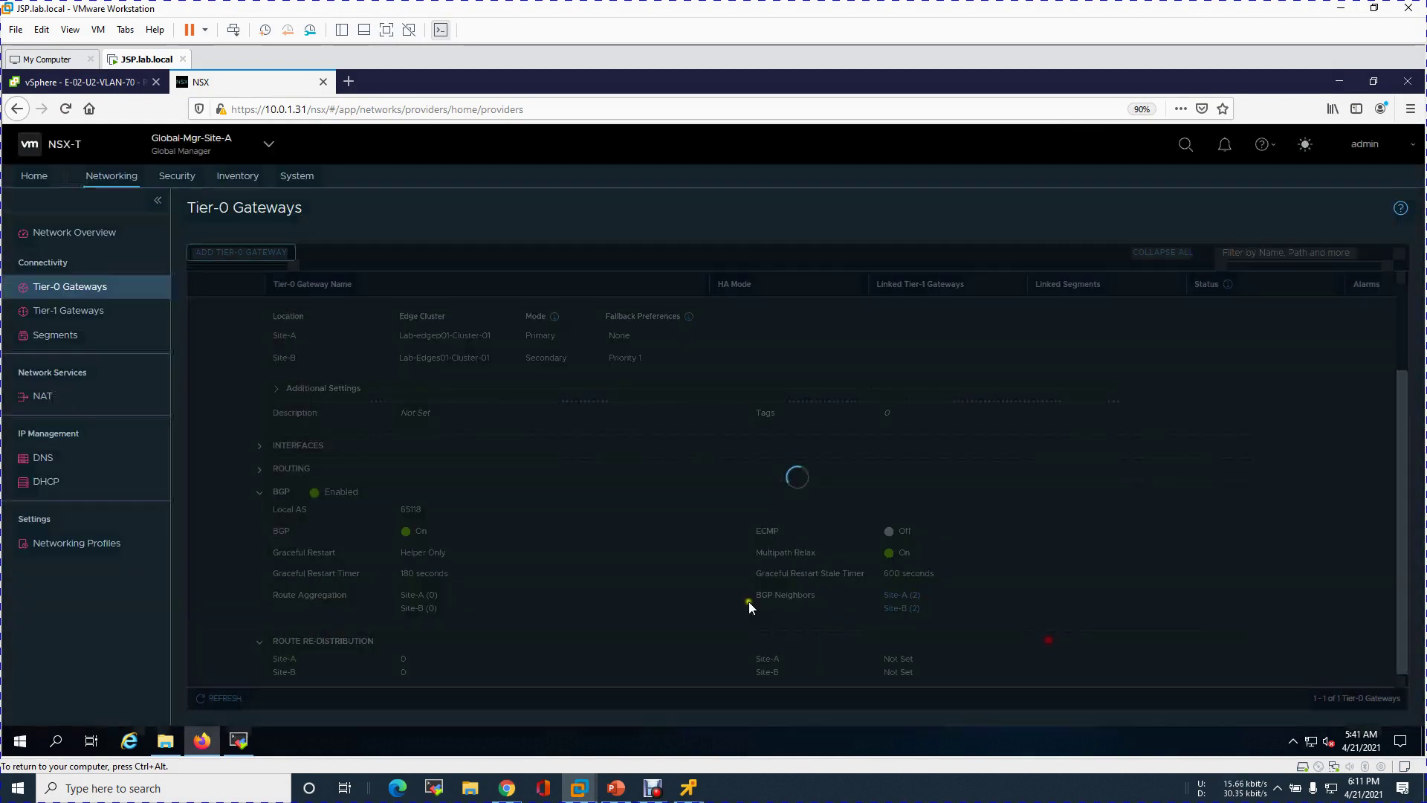
Step: Switch to MobaXterm, close the old EDGEP01 session and open a new SSH session to EDGEP01
click(237, 740)
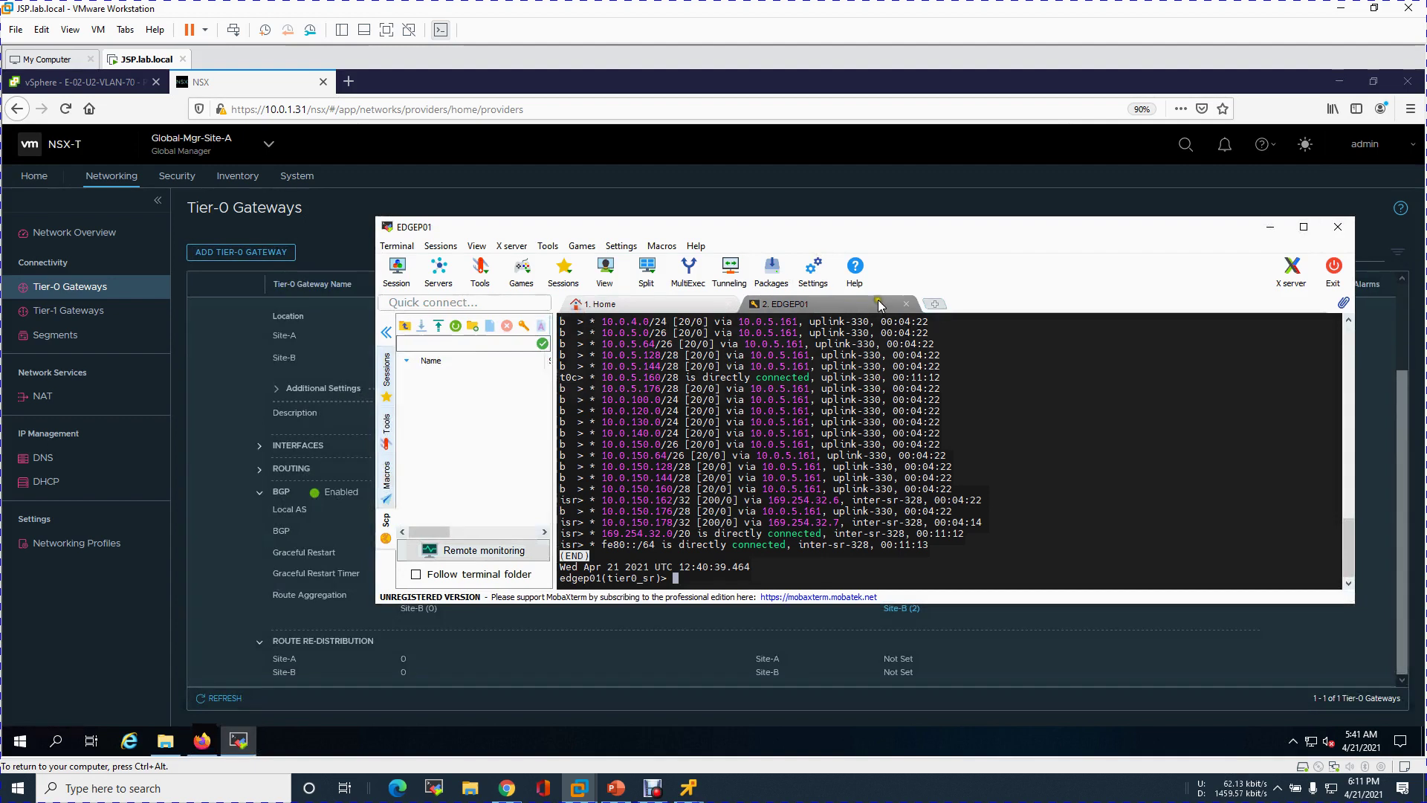
click(906, 304)
click(830, 441)
double_click(453, 360)
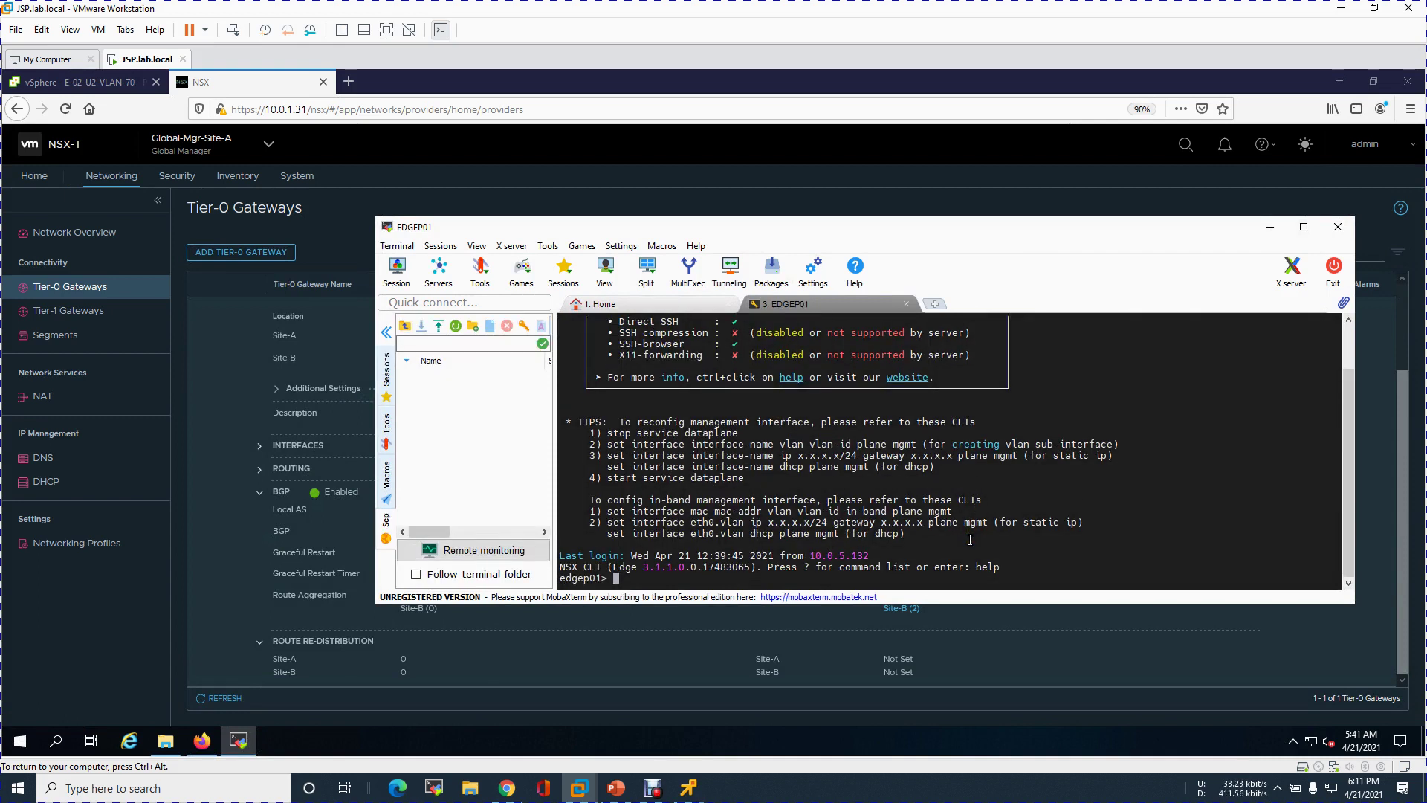
Step: List the edge node's logical routers with "get logical-router" and highlight the SERVICE_ROUTER_TIER0 entry
text(get logical-router)
key(Return)
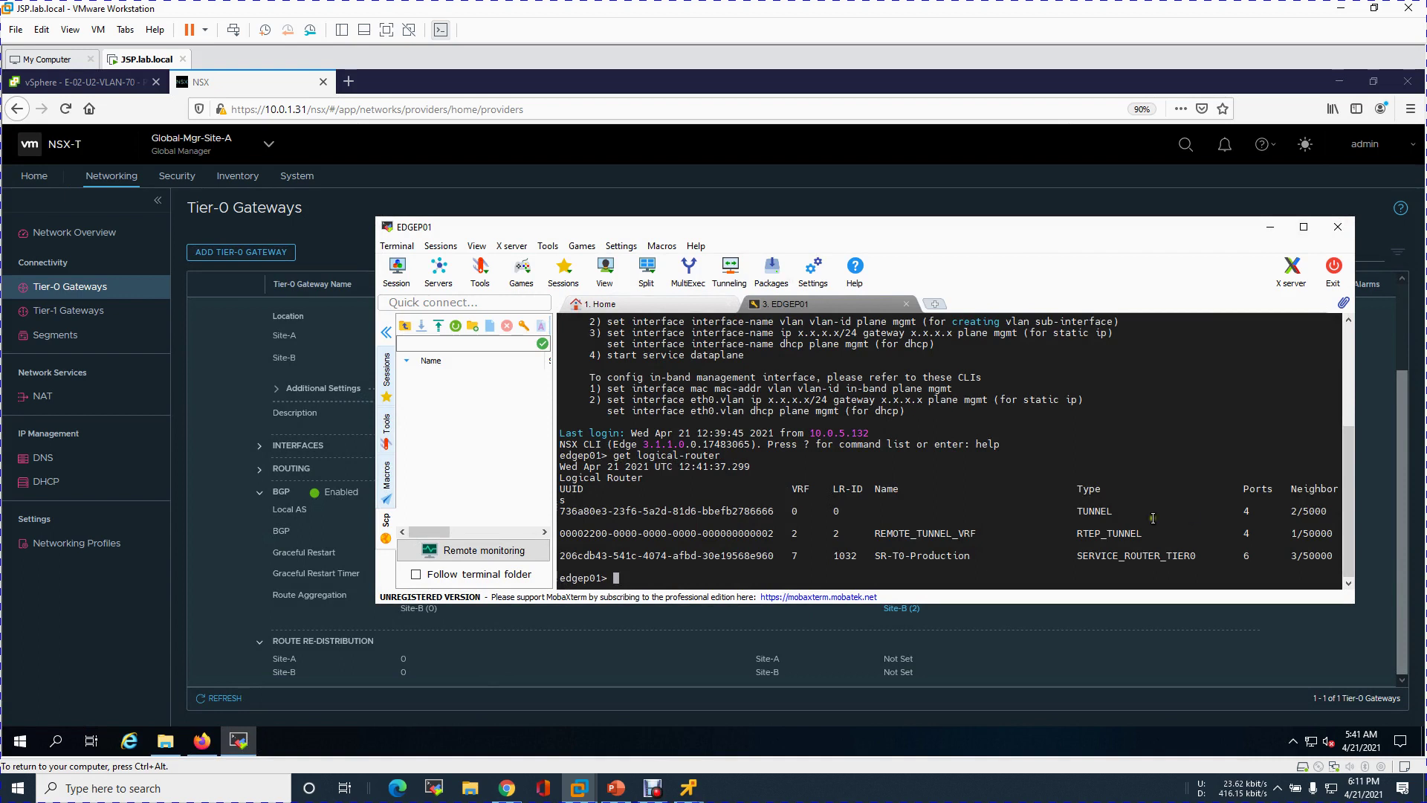
drag(1078, 556, 1194, 556)
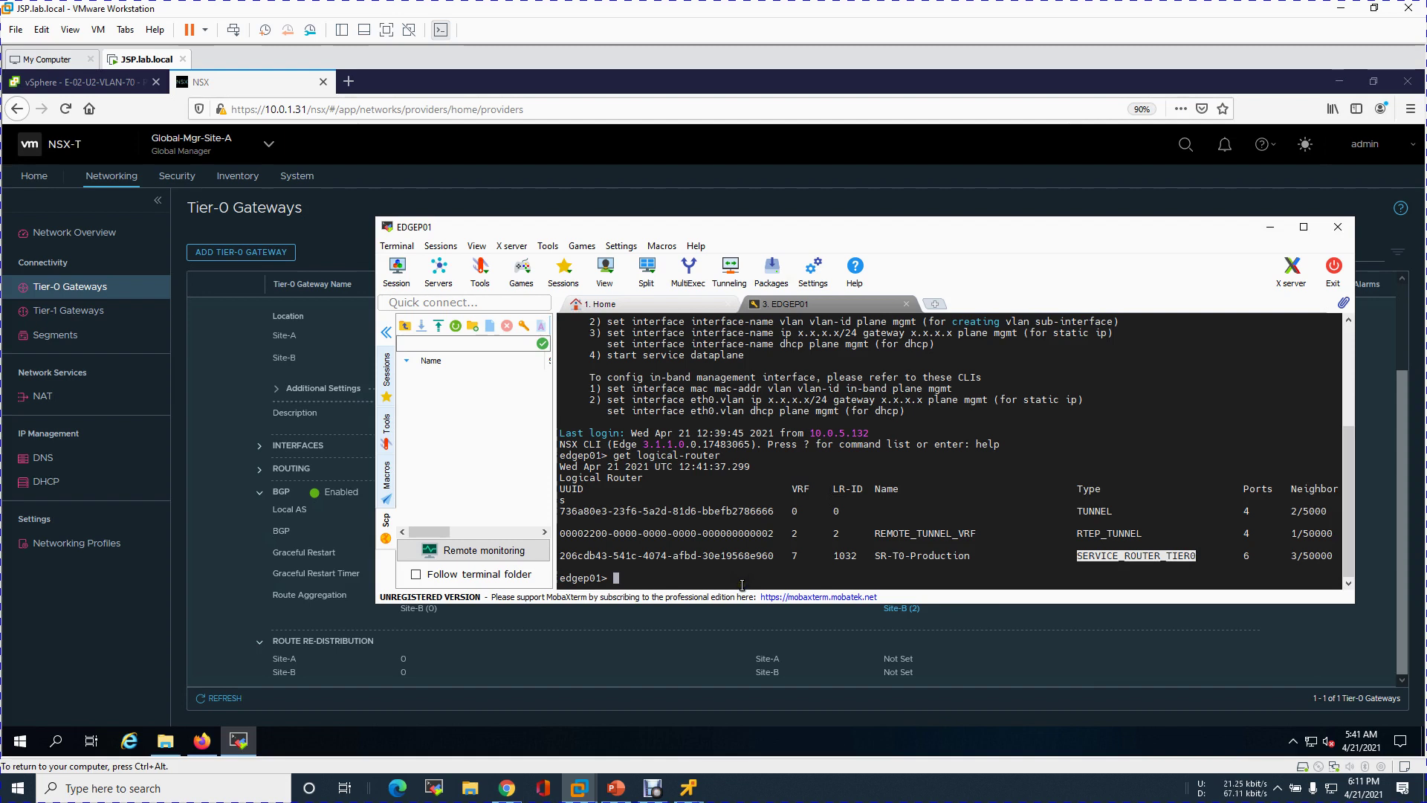
Step: Enter the VRF context of the SR-T0-Production service router with "vrf 7"
text(et)
key(BackSpace)
key(BackSpace)
key(BackSpace)
text(vrf 7)
double_click(797, 555)
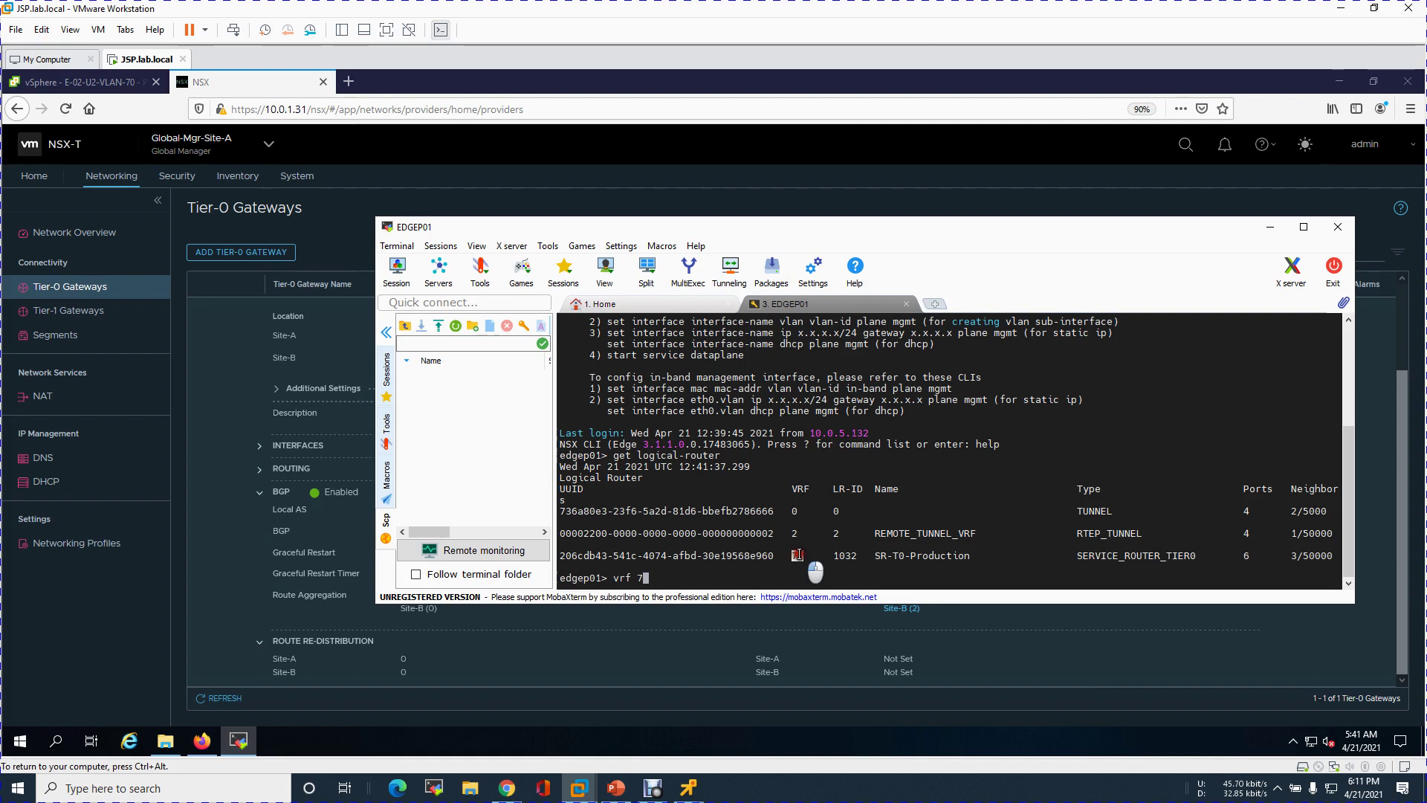
click(742, 581)
key(Return)
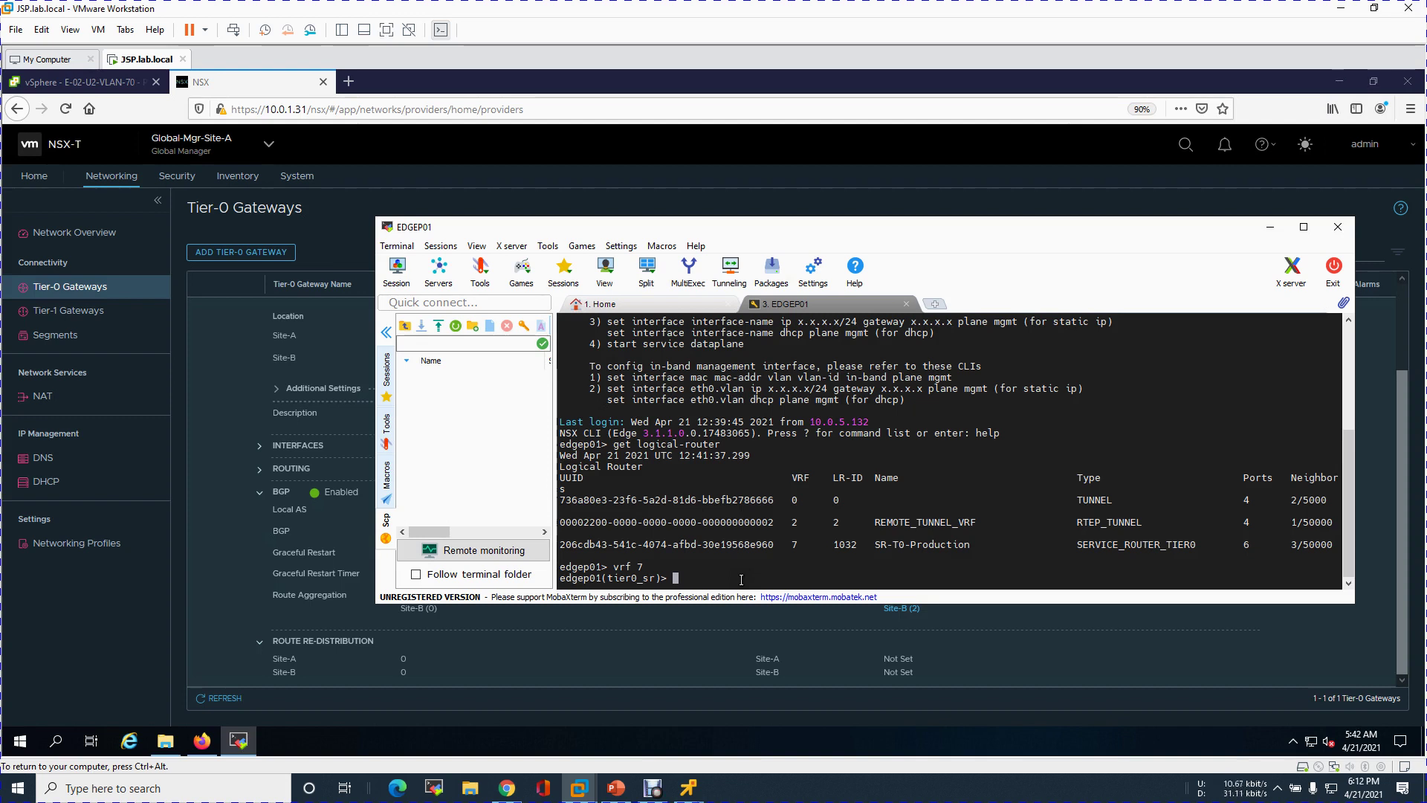
Step: List the Tier-0 service router's interfaces with "get interfaces | more" and page down to the SA-U1 uplink
text(get interfaces | more)
key(Return)
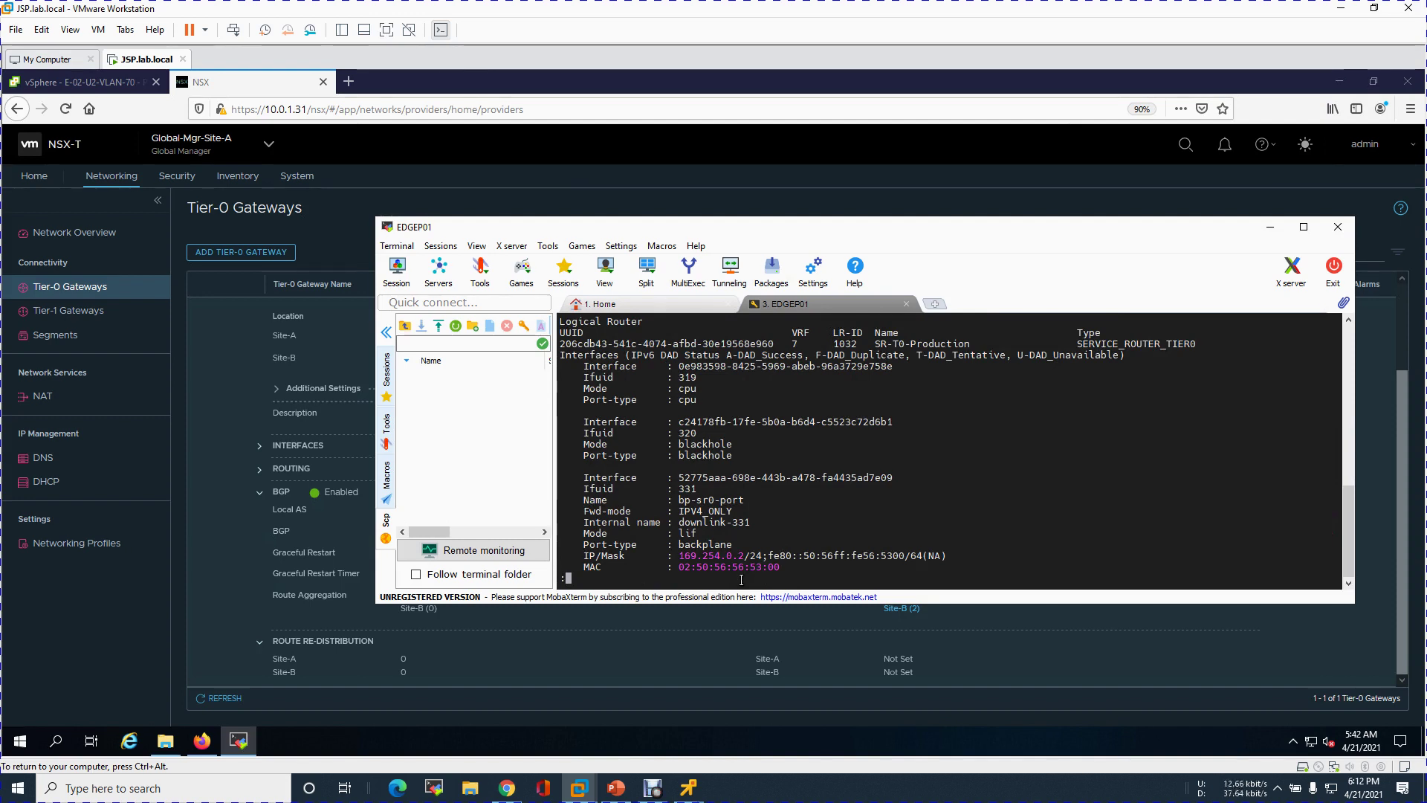
key(Return)
key(Return)
key(Return)
key(Return)
key(Return)
key(Return)
key(Return)
key(Return)
key(Return)
key(Return)
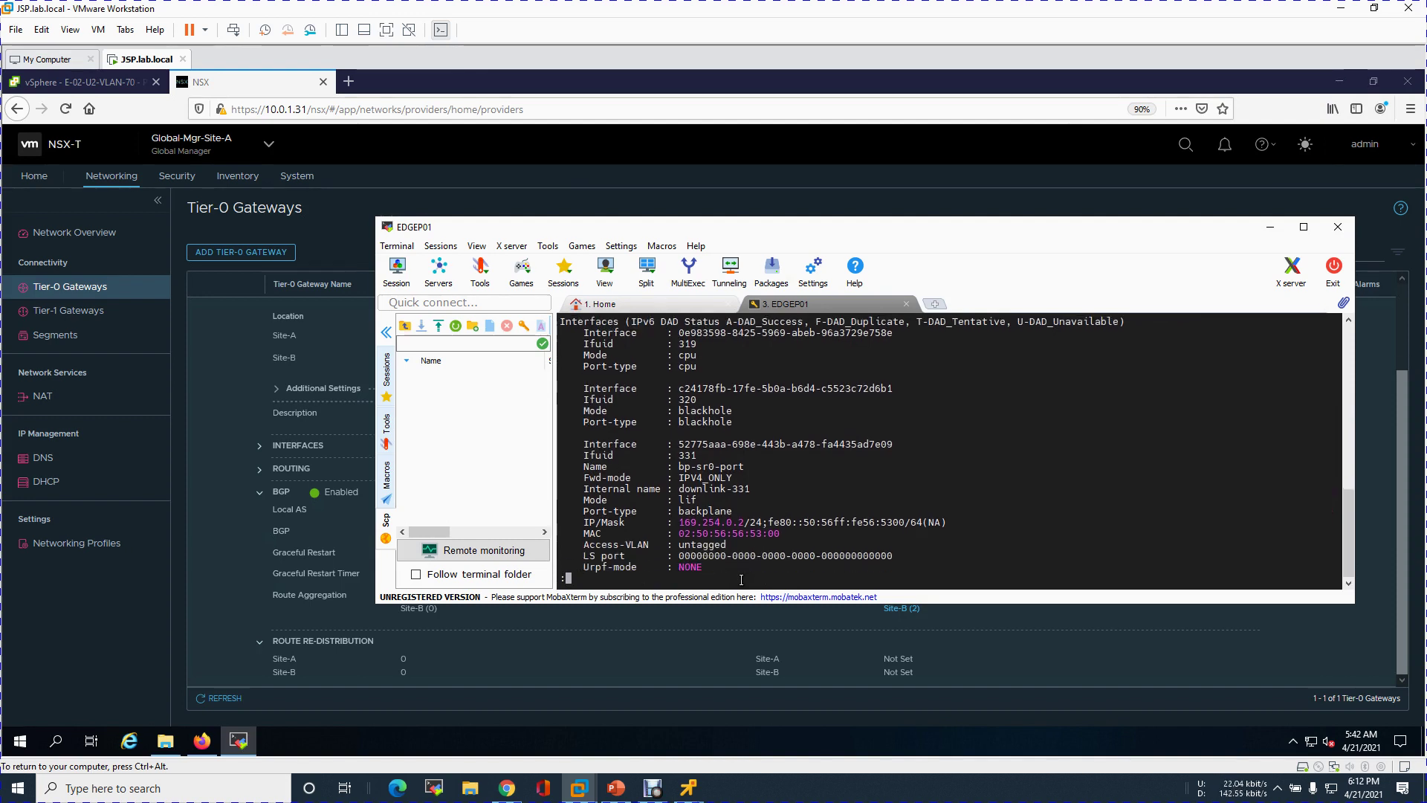
key(Return)
key(Return)
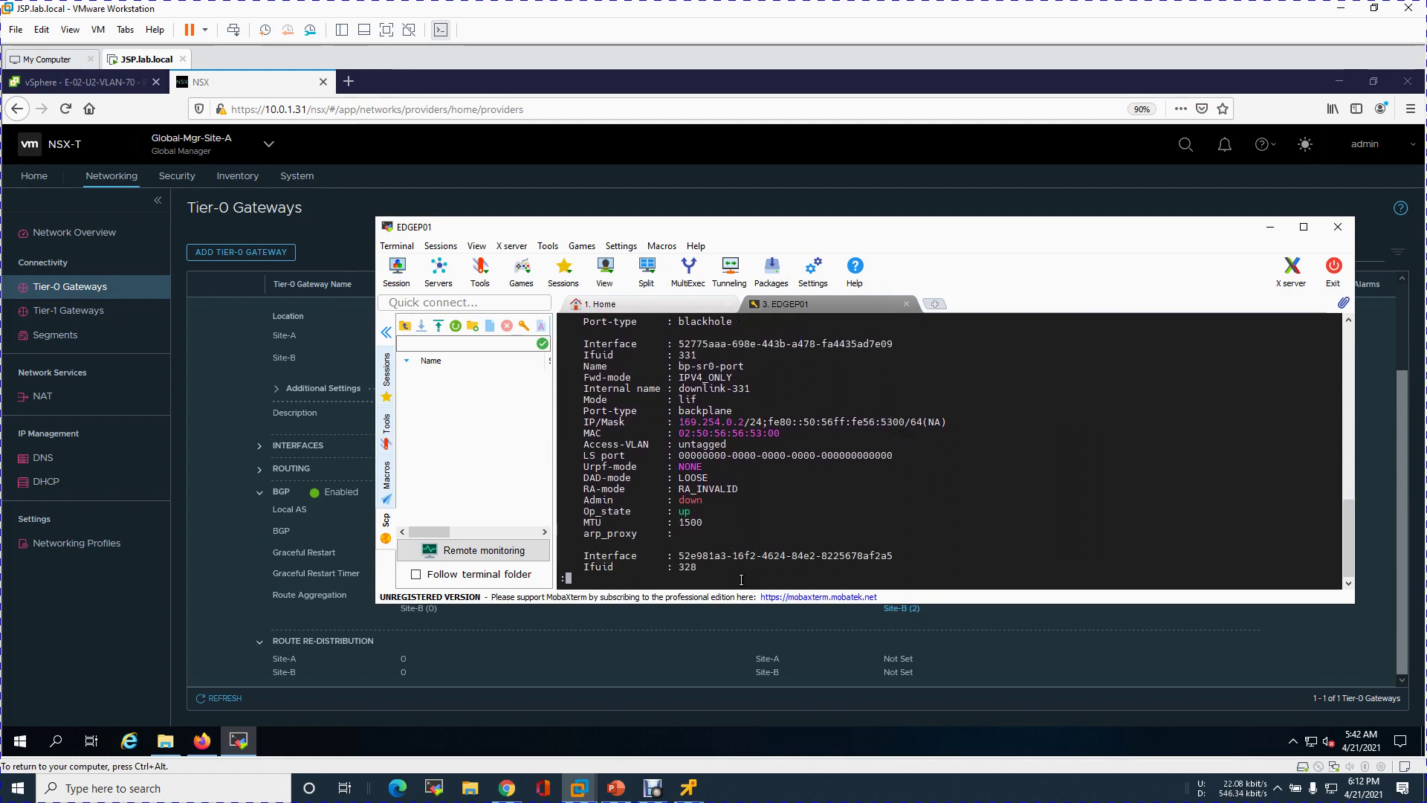
key(Return)
key(Return)
key(Return)
key(Return)
key(Return)
key(Return)
key(Return)
key(Return)
key(Return)
key(Return)
key(Return)
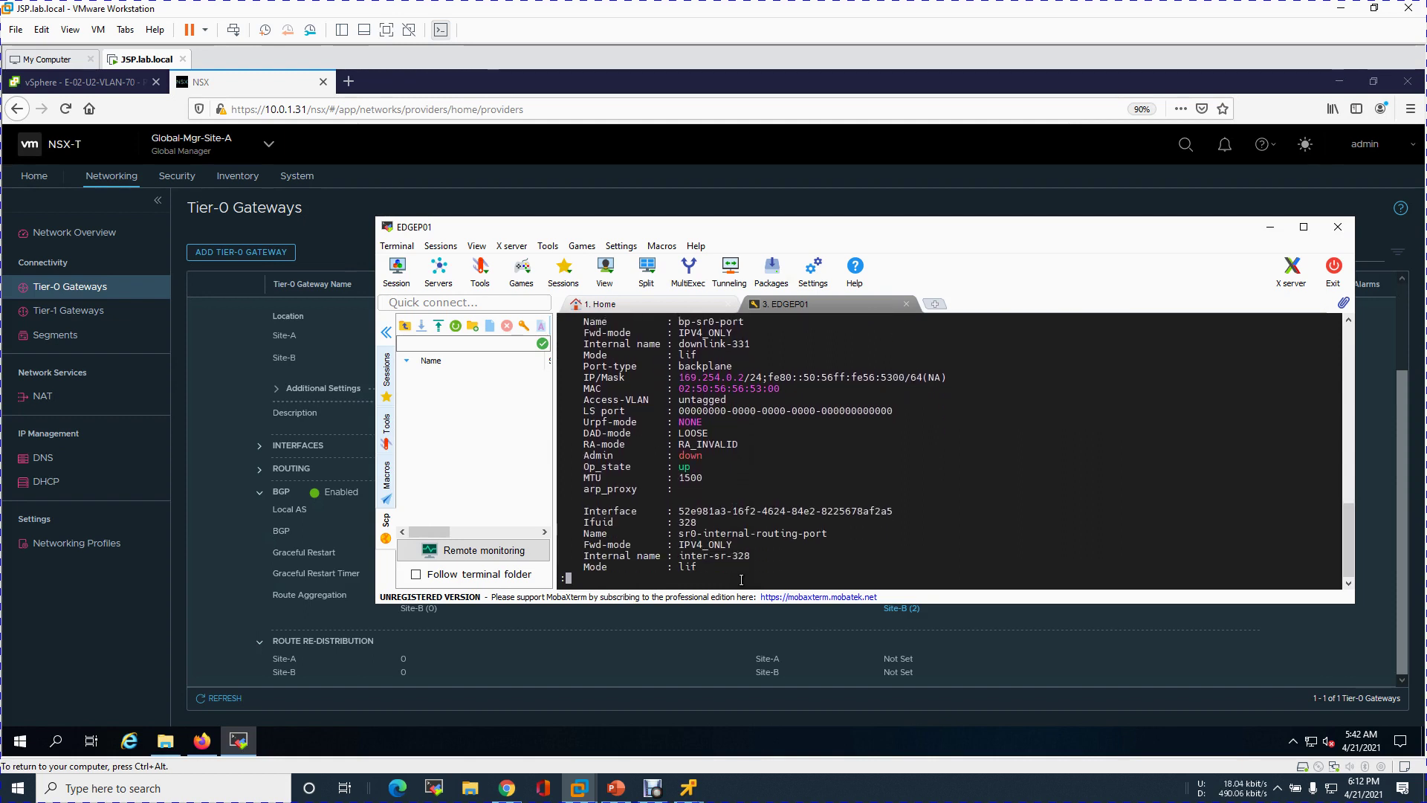
key(Return)
key(Return)
key(Return)
key(Return)
key(Return)
key(Return)
key(Return)
key(Return)
key(Return)
key(Return)
key(Return)
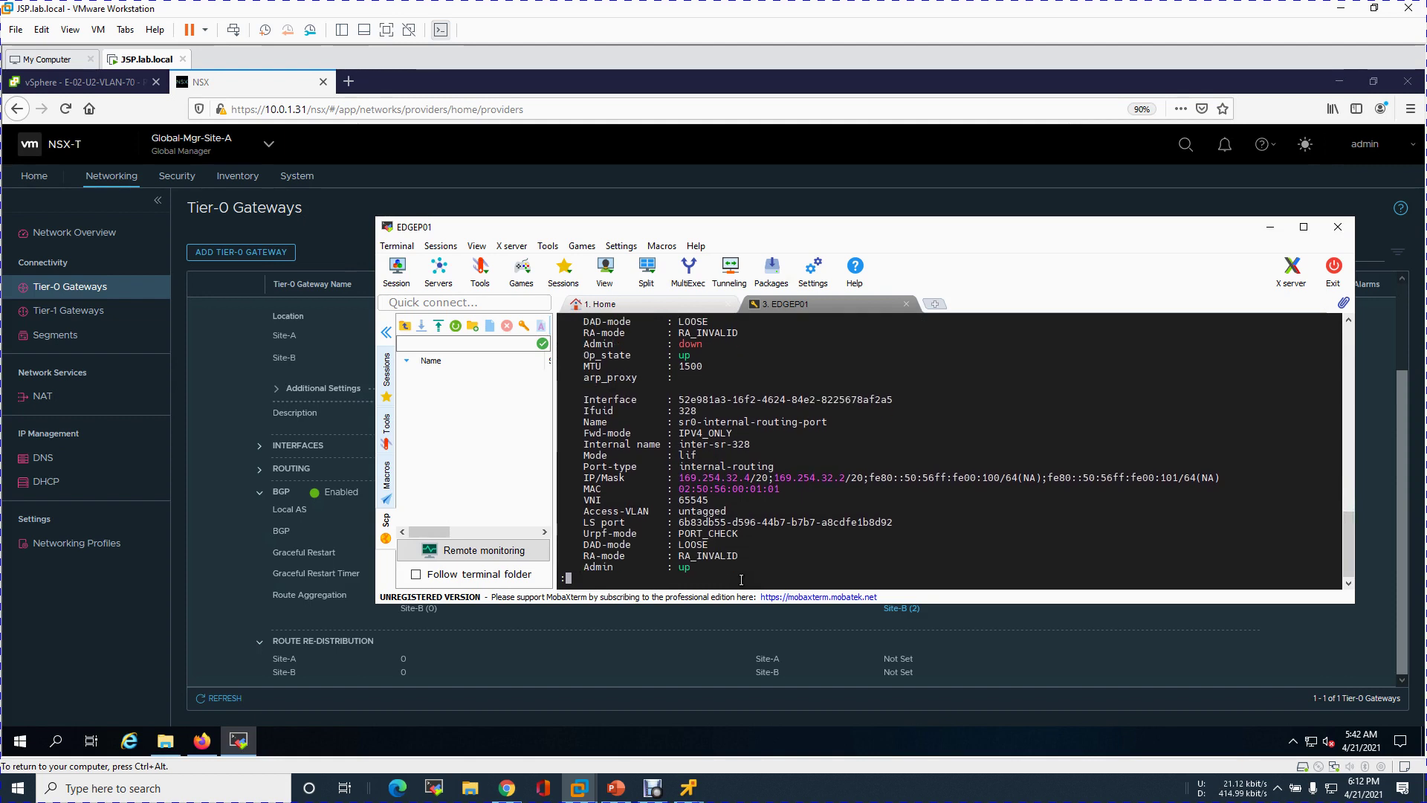
key(Return)
key(Return)
key(Return)
key(Return)
key(Return)
key(Return)
key(Return)
key(Return)
key(Return)
key(Return)
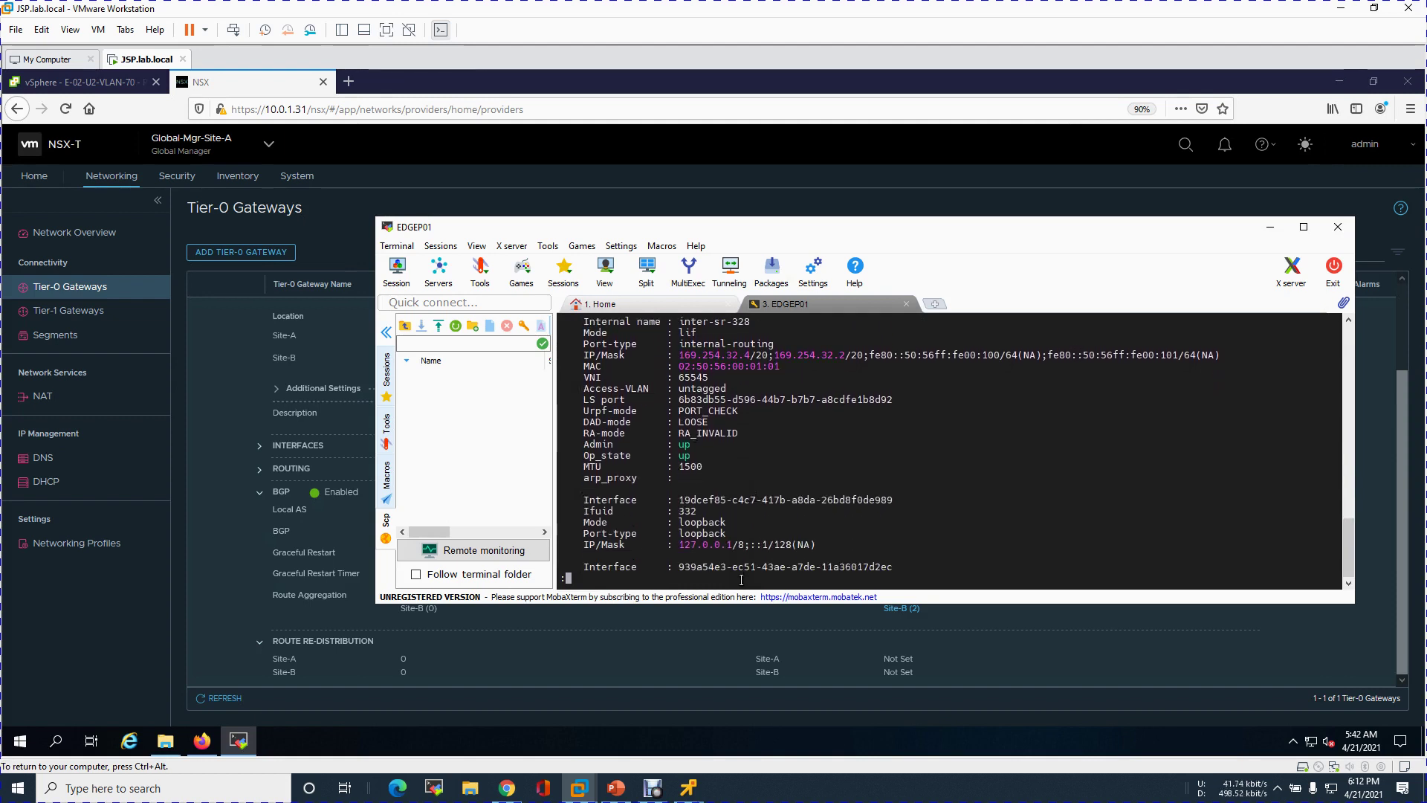
key(Return)
key(Return)
key(Return)
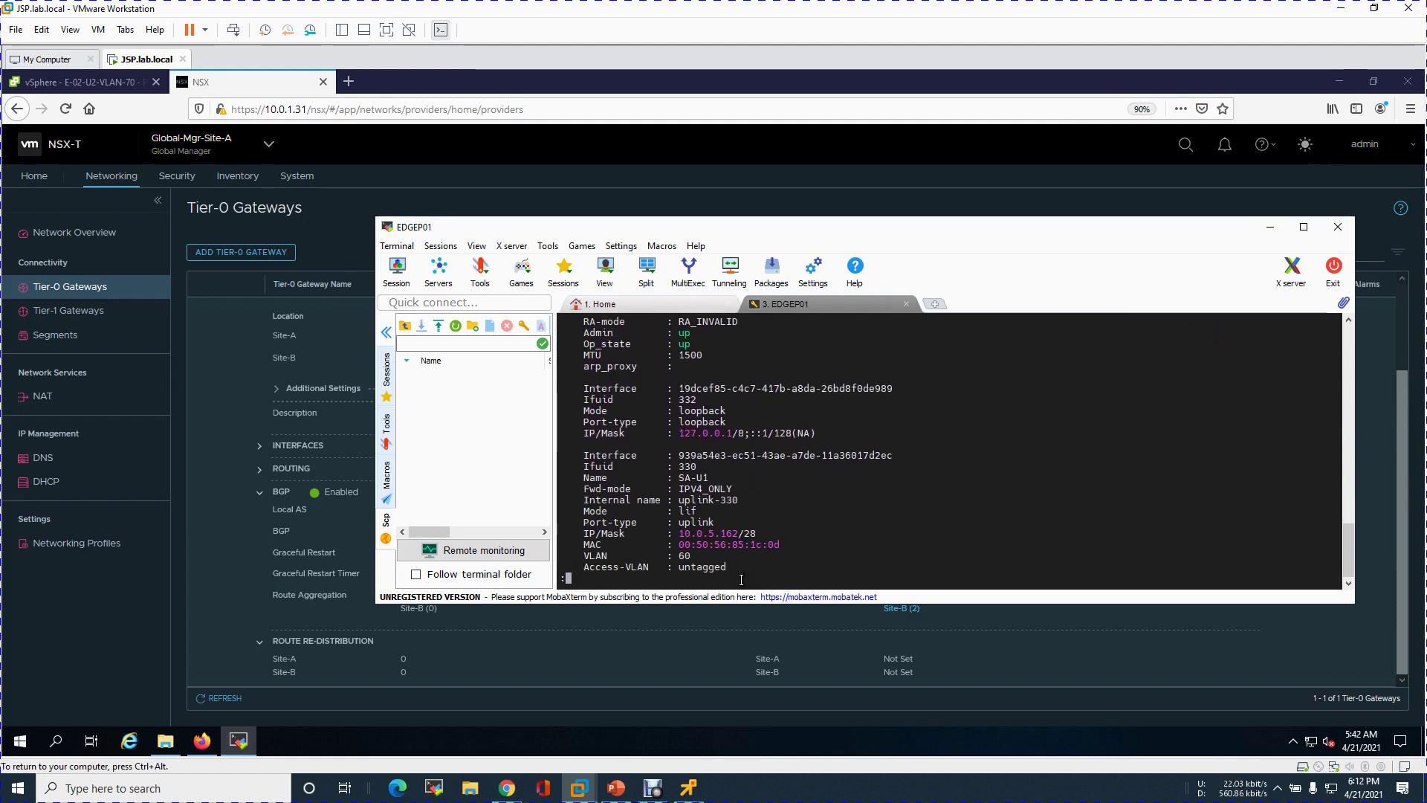
Step: Highlight the SA-U1 uplink's IP address, page to the end of the interface listing and quit the pager
drag(684, 535, 746, 536)
click(787, 584)
key(Return)
key(Return)
key(Return)
key(Return)
key(Return)
key(Return)
key(Return)
key(Return)
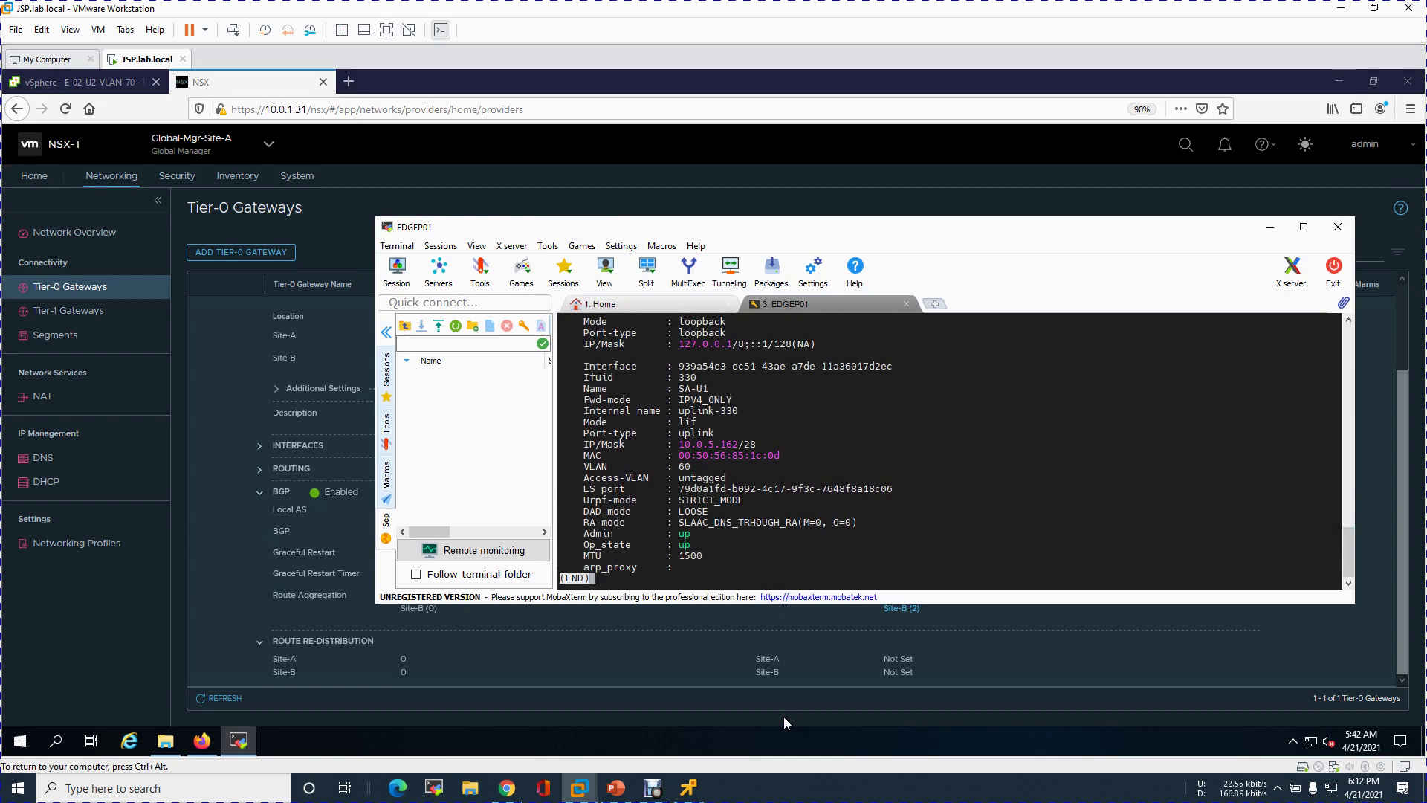
key(q)
Step: Display the Tier-0 service router's BGP neighbors with "get bgp neighbor summary"
key(Return)
key(Return)
key(Return)
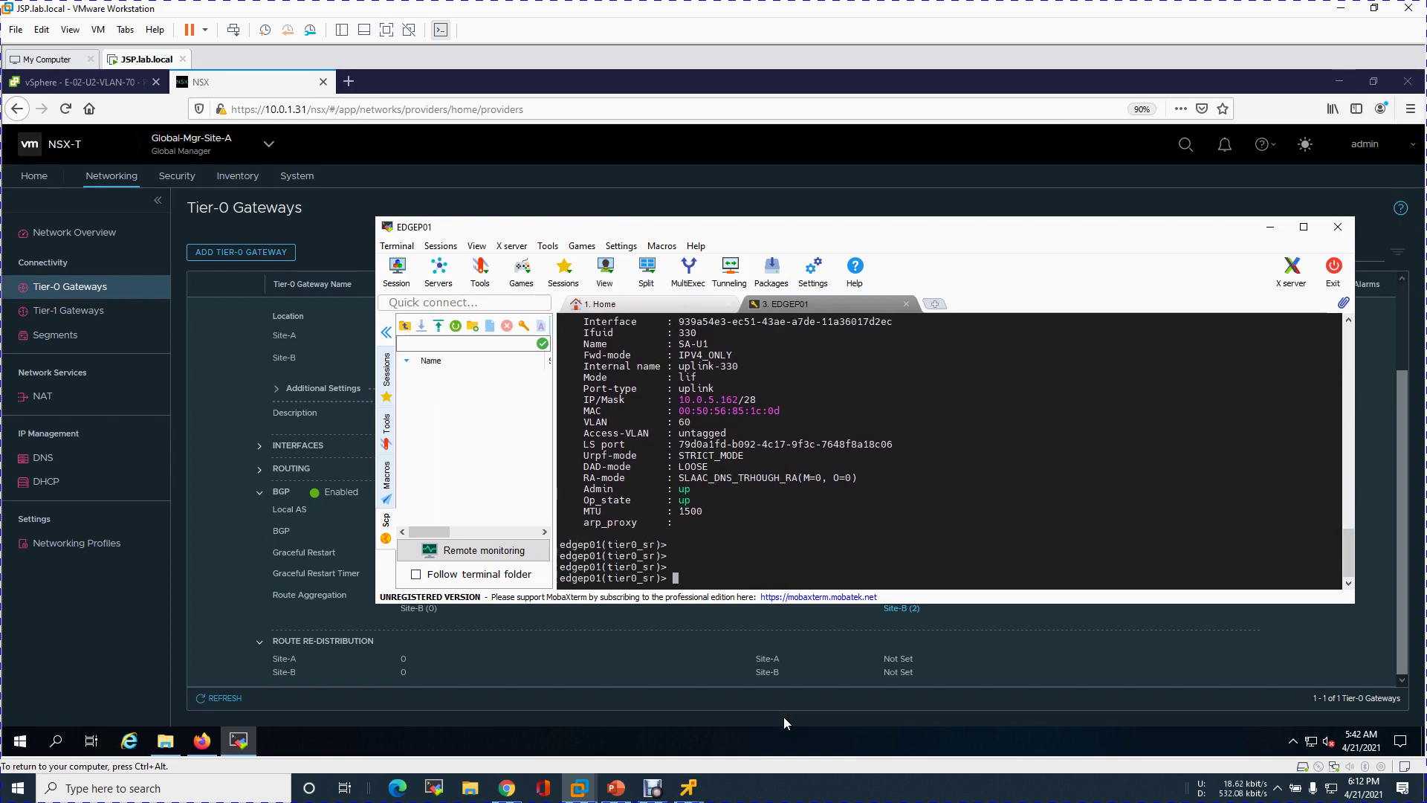
text(get bgp neighbor summary)
key(Return)
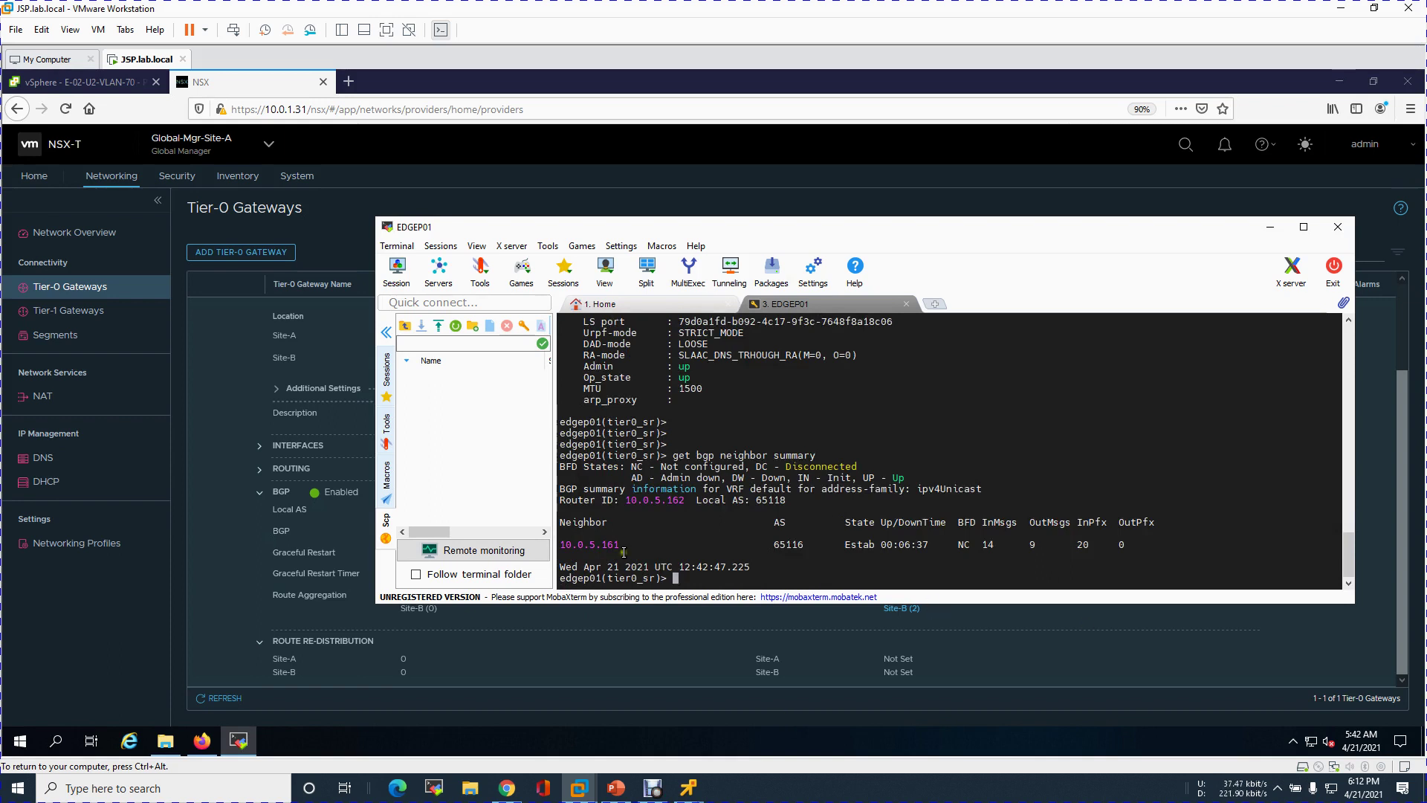
Step: Highlight the neighbor's IP address in the EDGEP01 BGP summary and open the saved EDGEP02 session
click(596, 549)
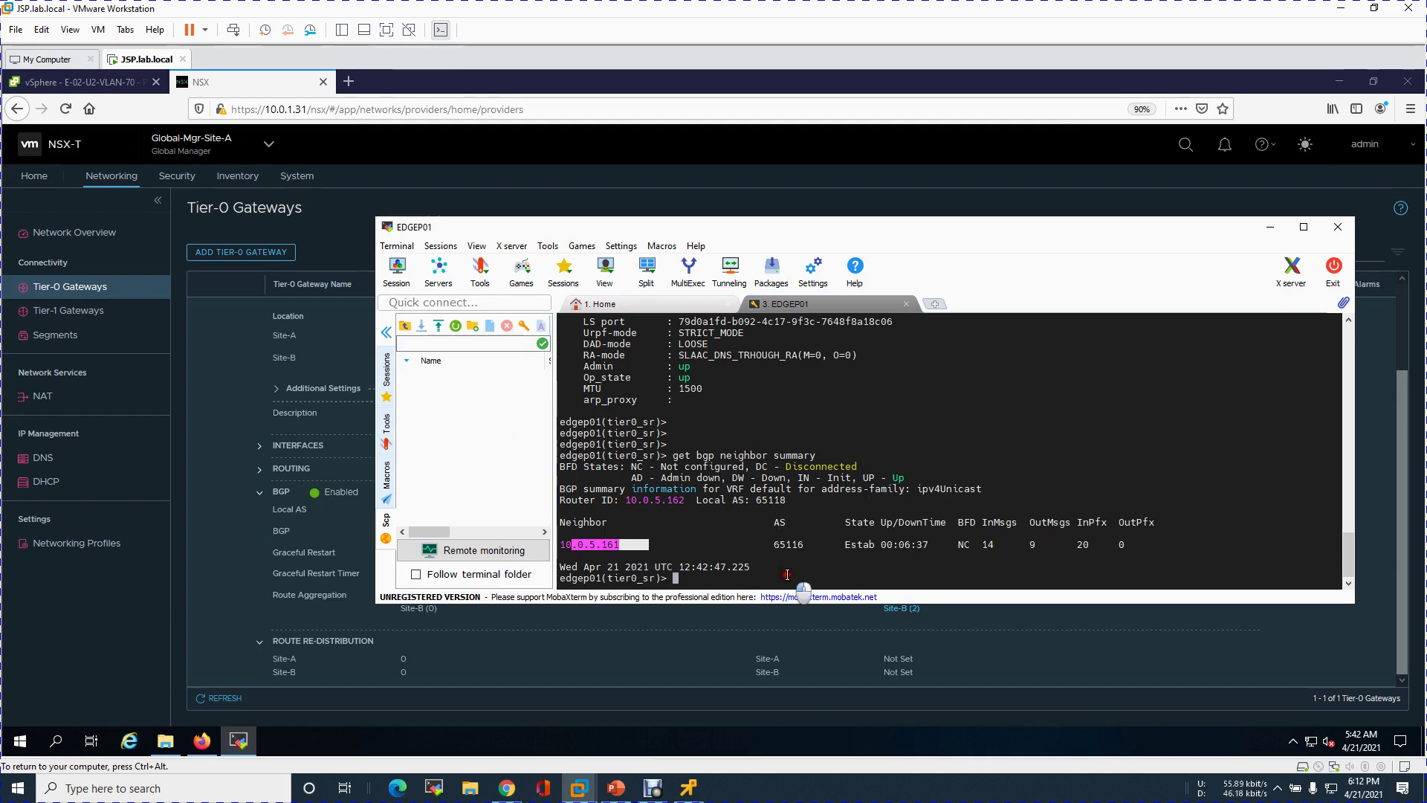
click(756, 551)
click(386, 365)
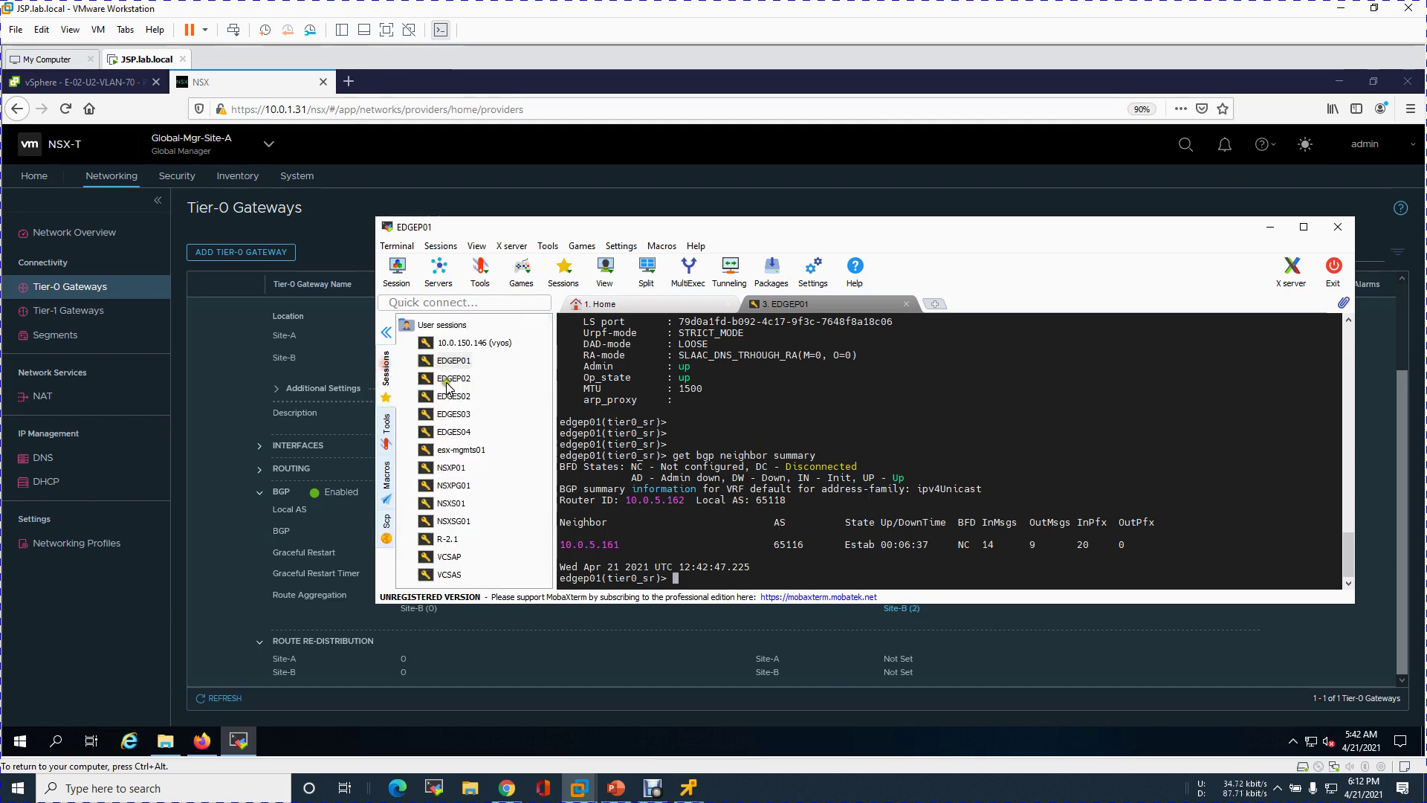
double_click(454, 378)
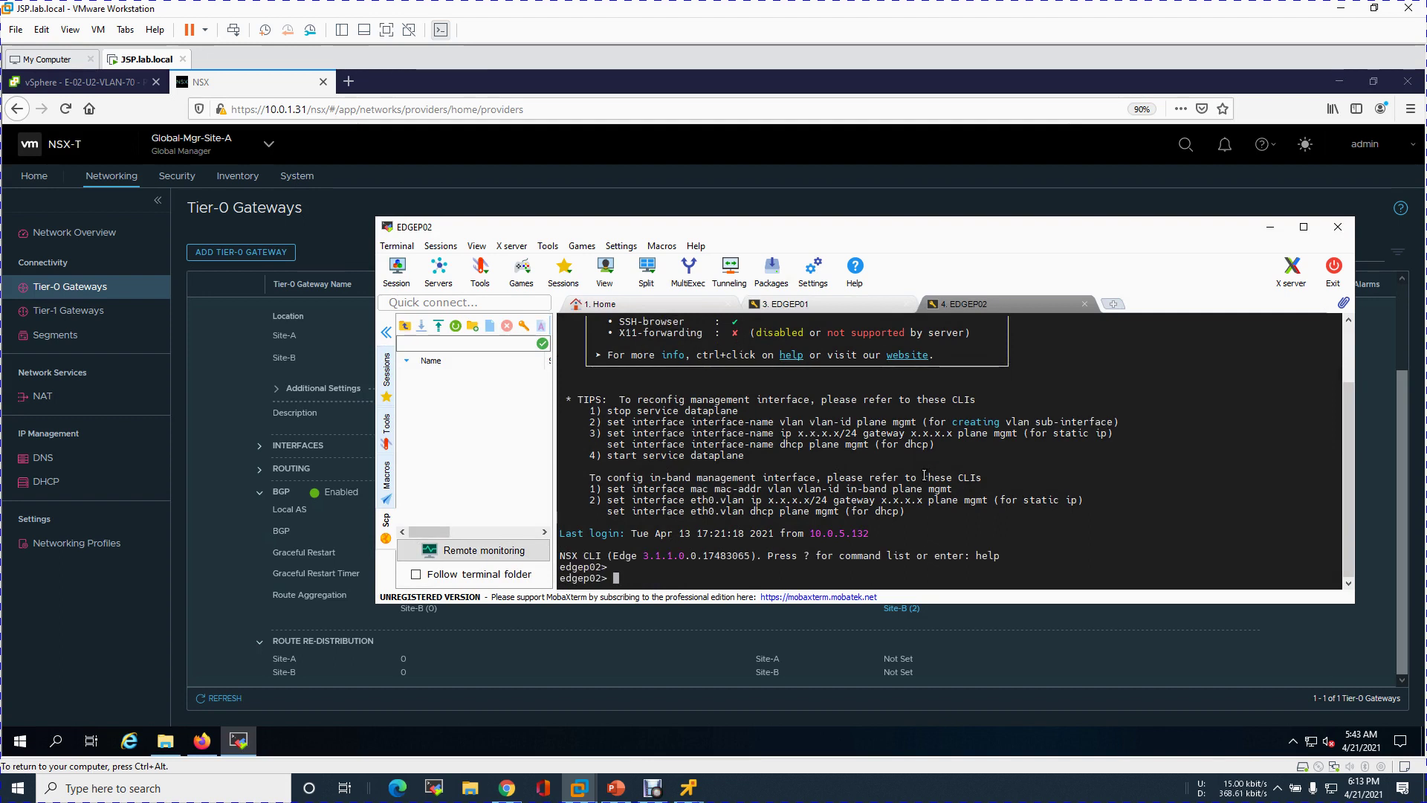
Step: List EDGEP02's logical routers with "get logical-router" and enter the SR-T0-Production context with "vrf 7"
text(get logical-router)
key(Return)
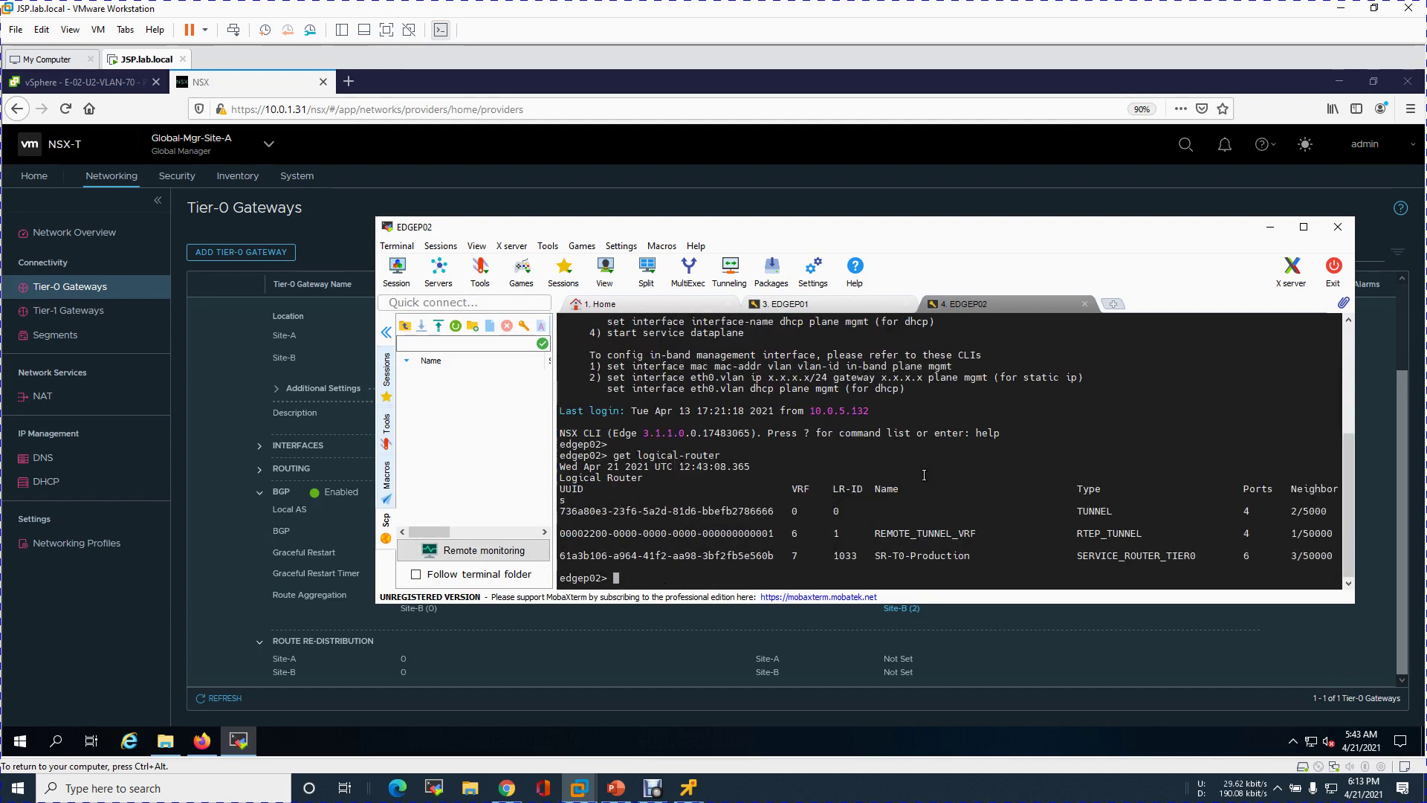
text(vrf )
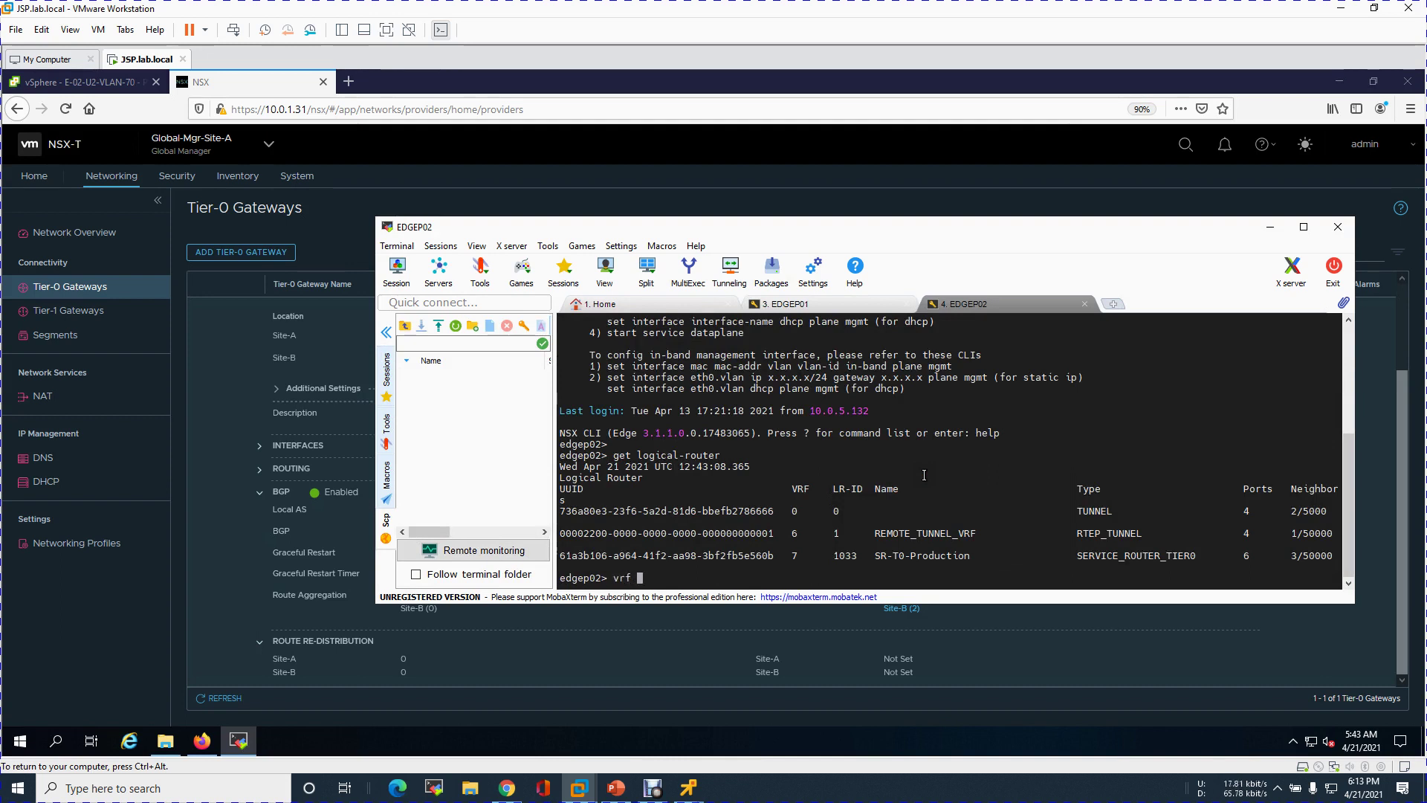
text(7)
key(Return)
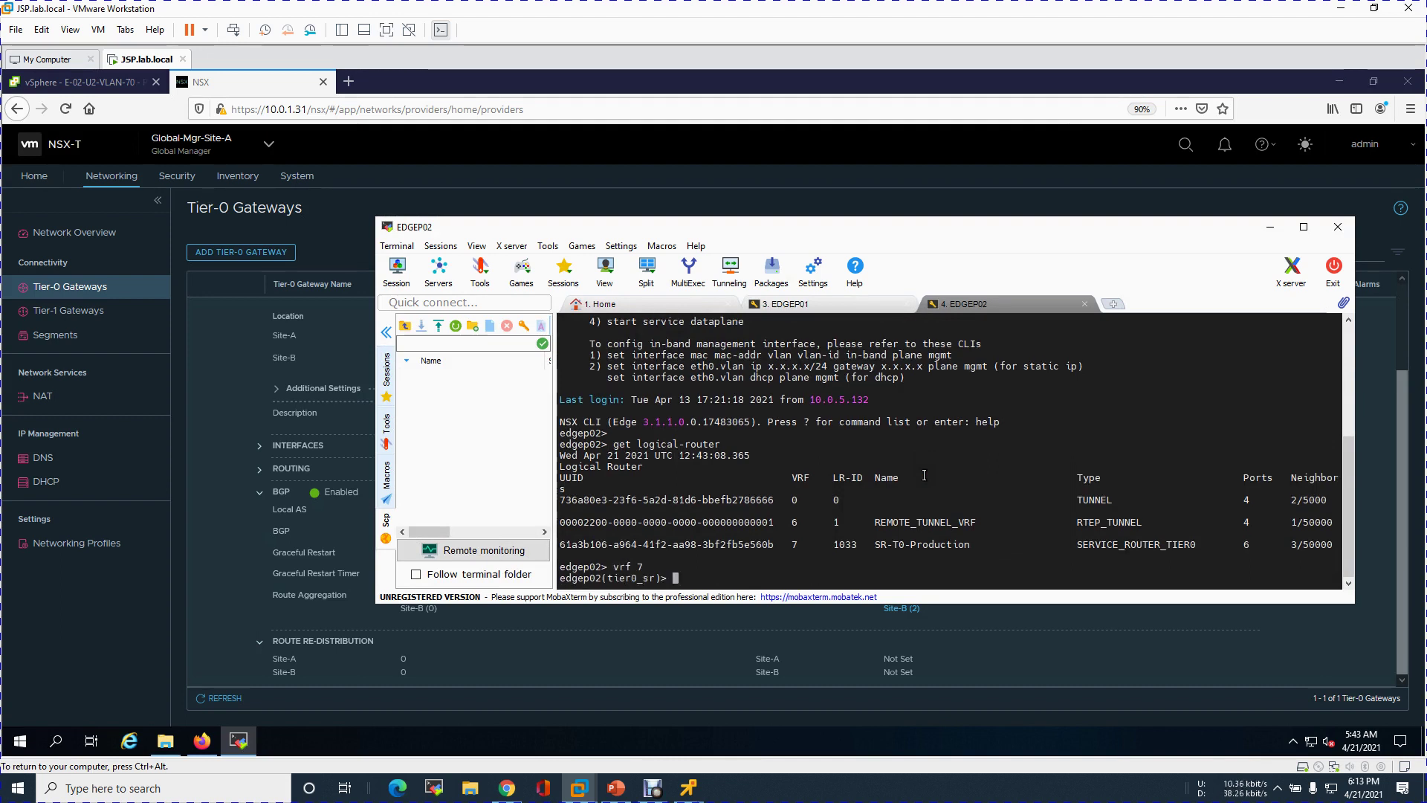
Step: Display the Tier-0 service router's BGP neighbors on EDGEP02 with "get bgp neighbor summary" and highlight the neighbor's row
text(get bgp sum)
key(Return)
key(Up)
key(BackSpace)
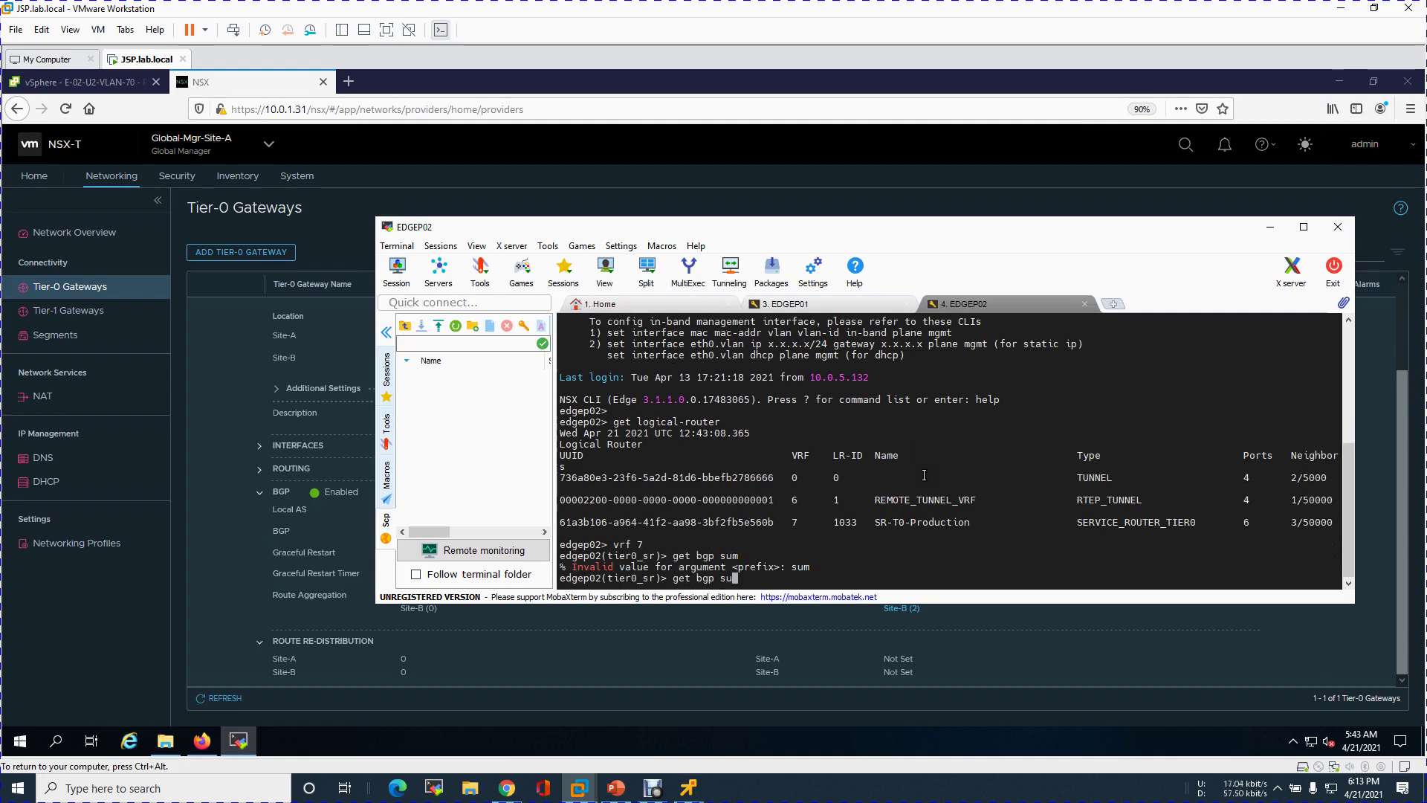
text(neighbor summary)
key(Return)
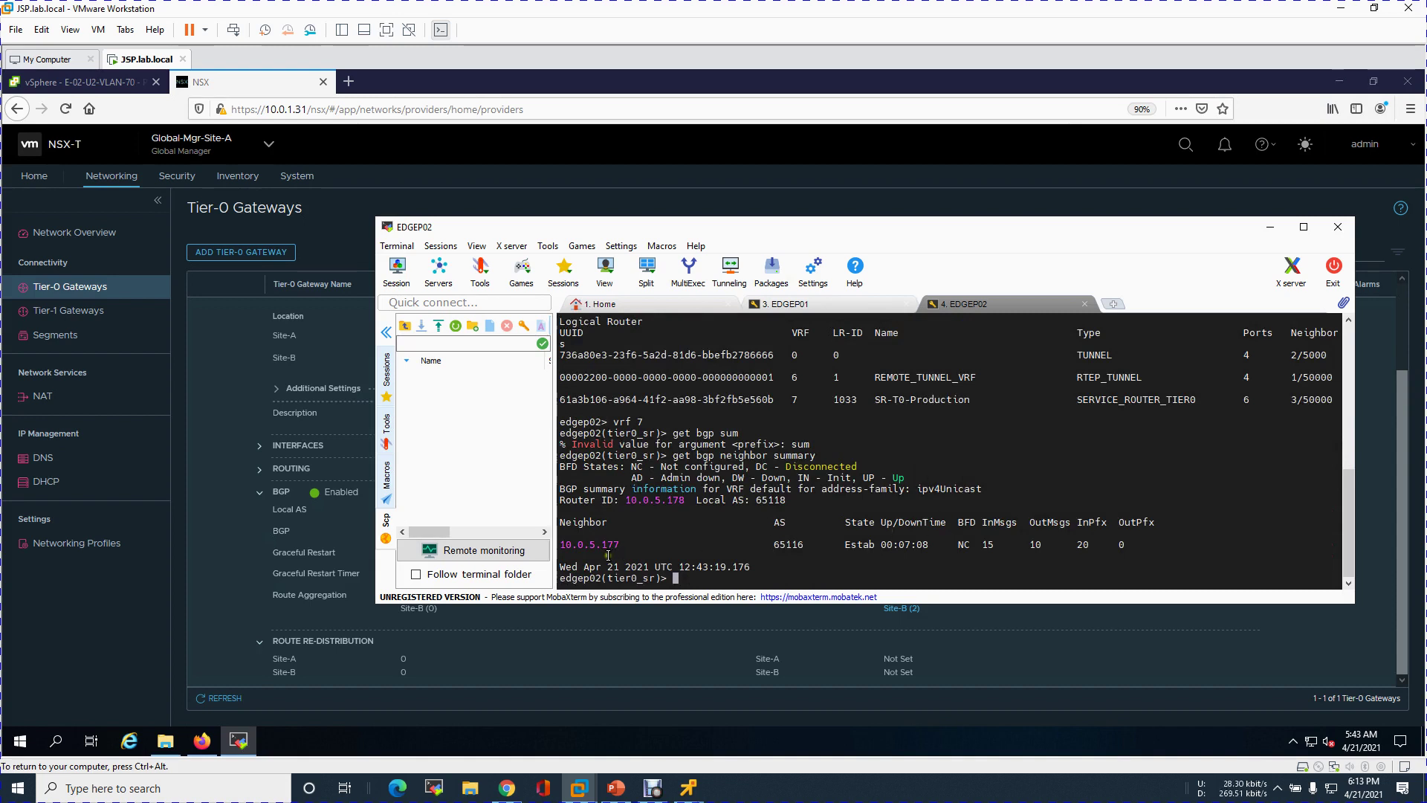
drag(591, 544, 1060, 548)
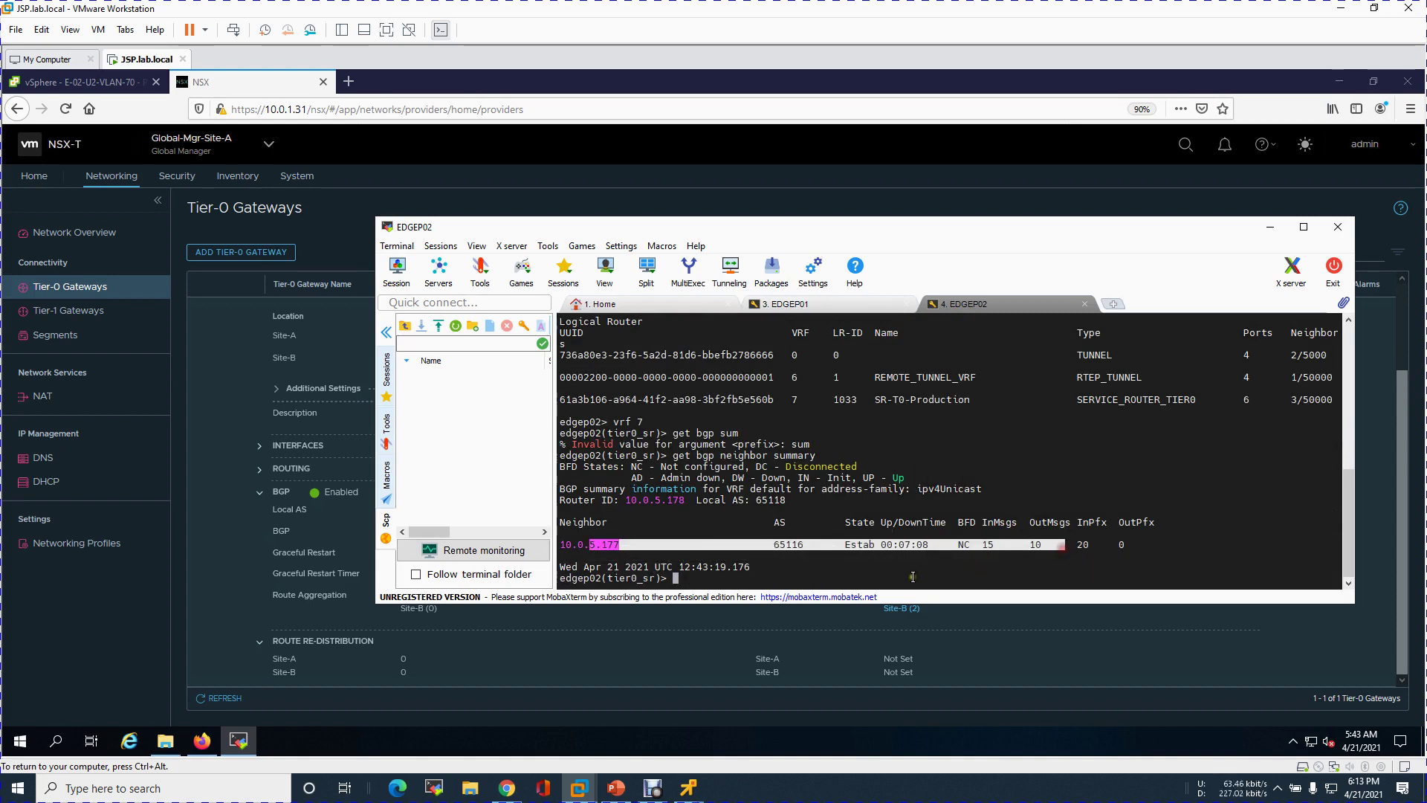
Step: Return to the EDGEP01 session, display the BGP routes with "get bgp ipv4", page to the end and quit the pager
click(841, 306)
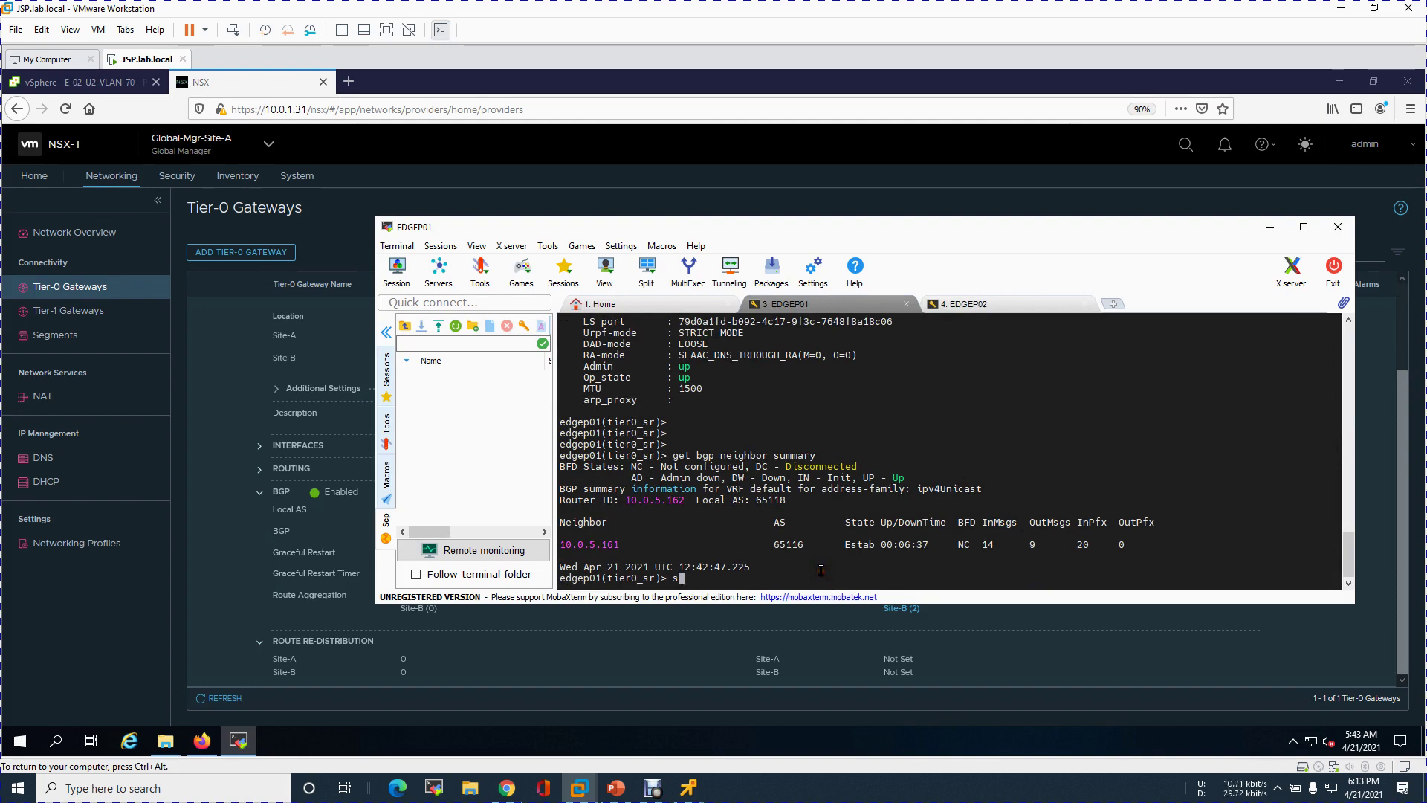
text(get bgp)
key(question)
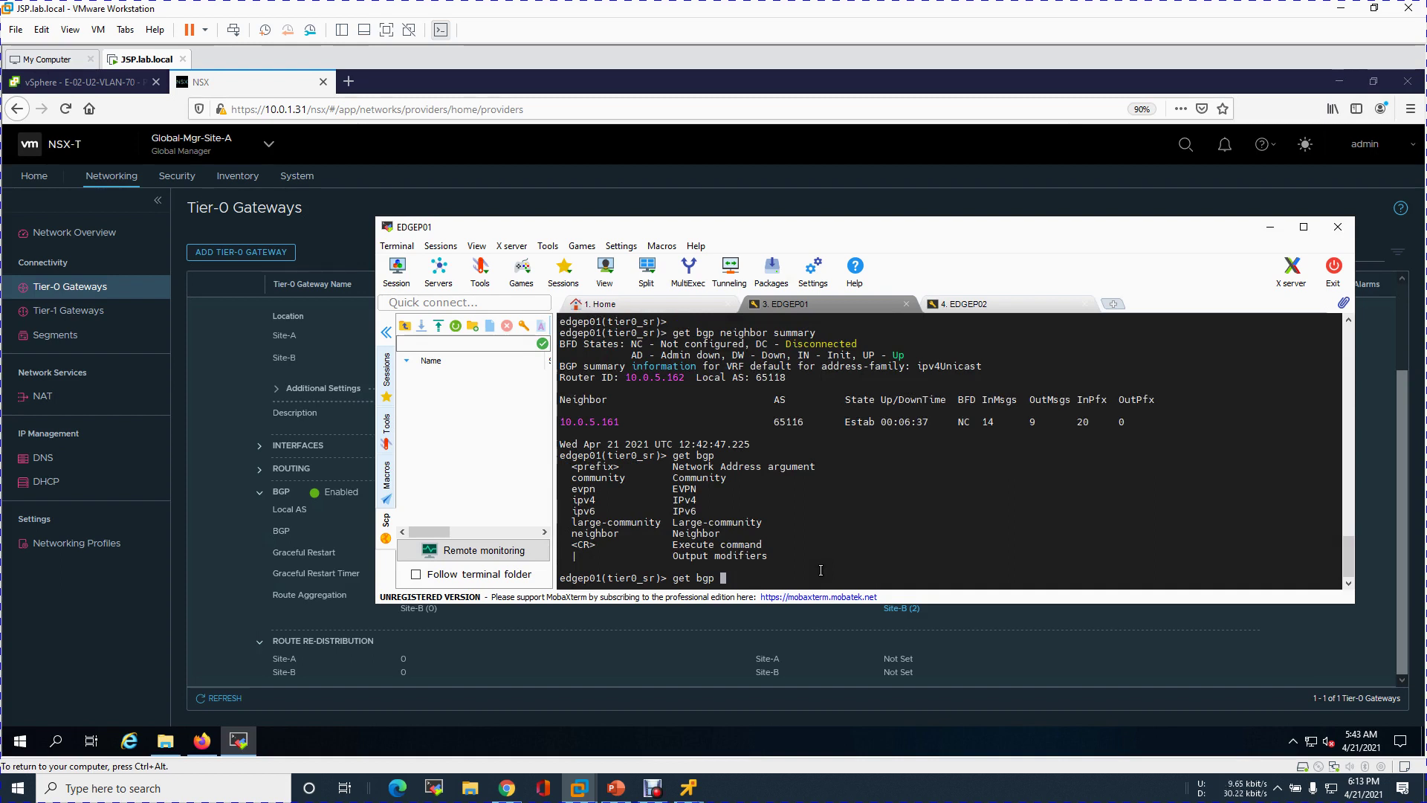
text(ipv4)
key(question)
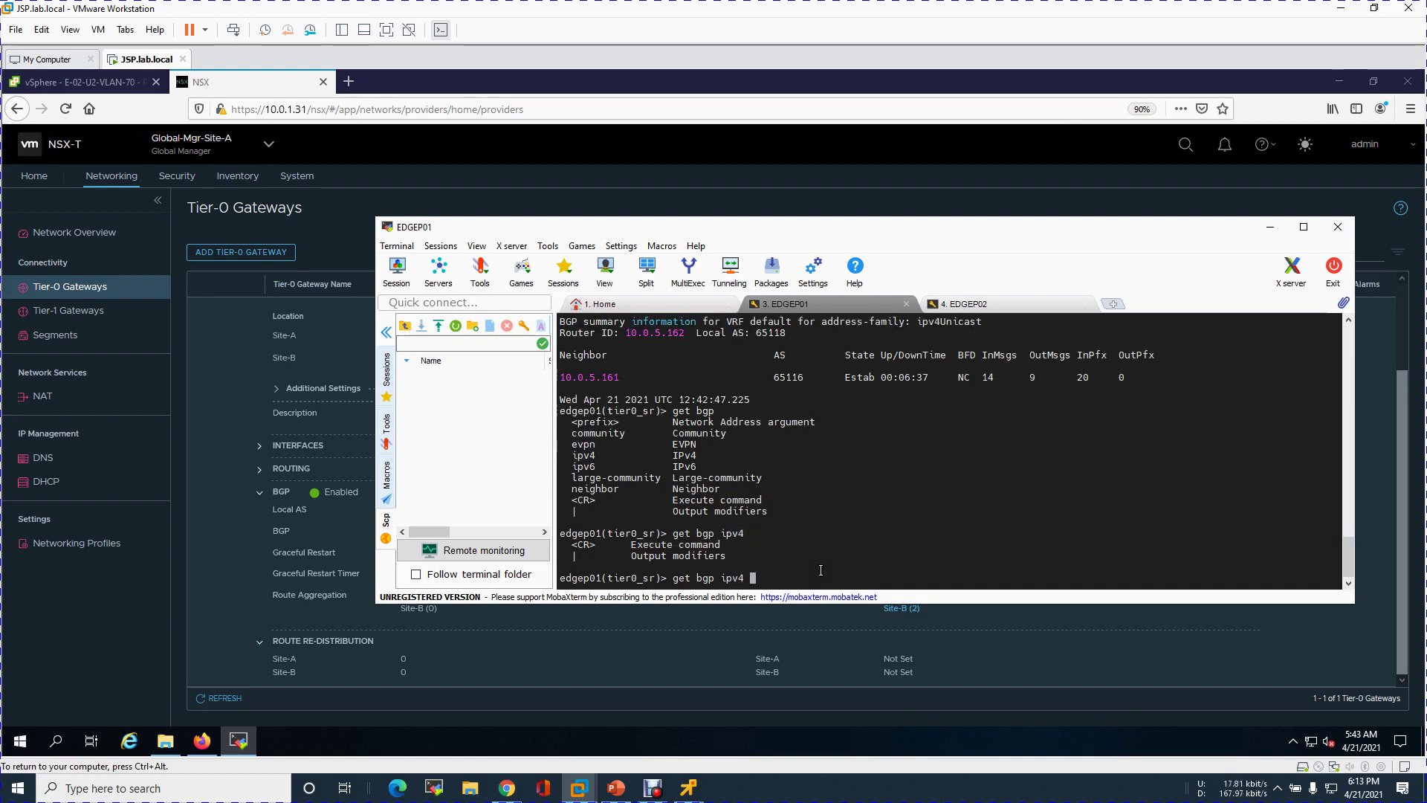
key(Return)
key(ctrl+alt)
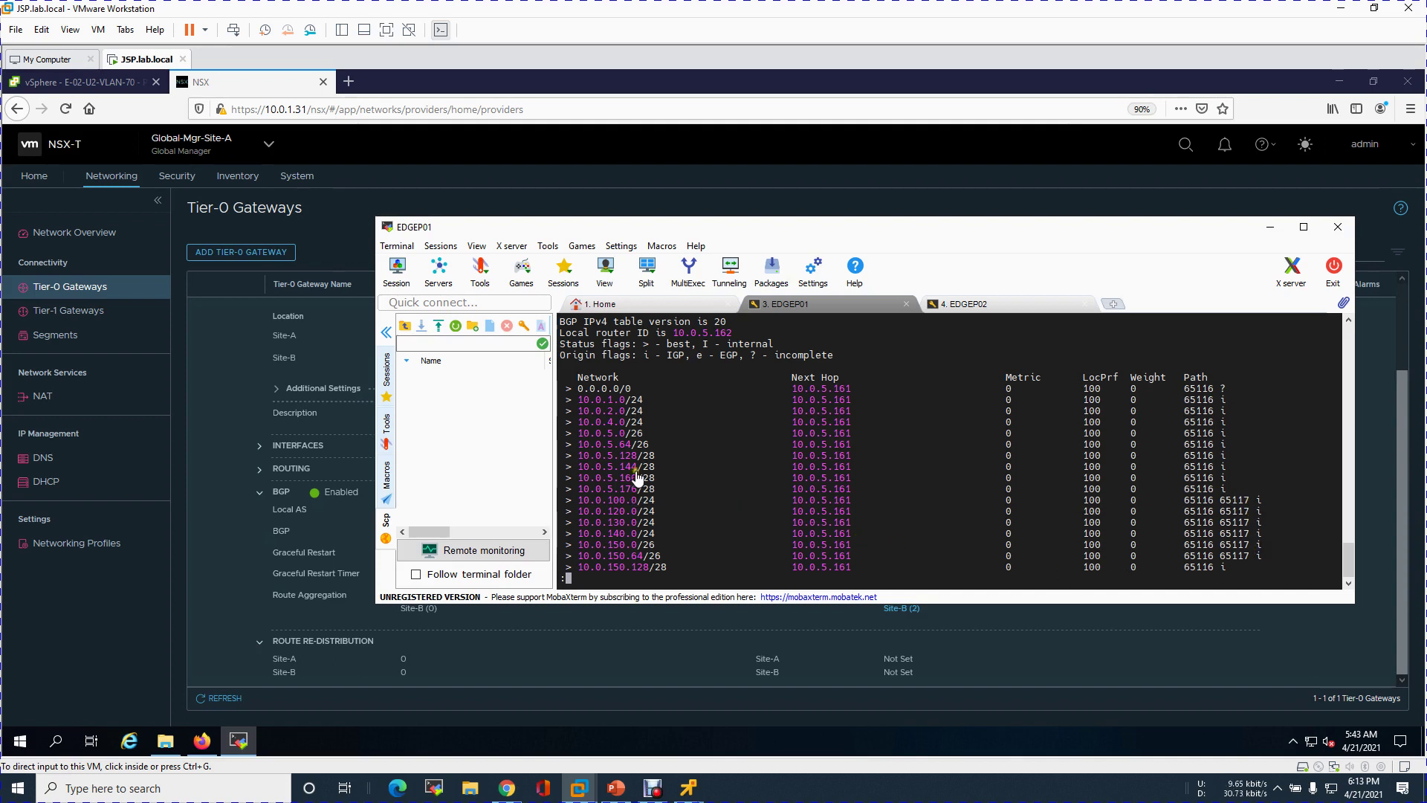
click(789, 503)
key(space)
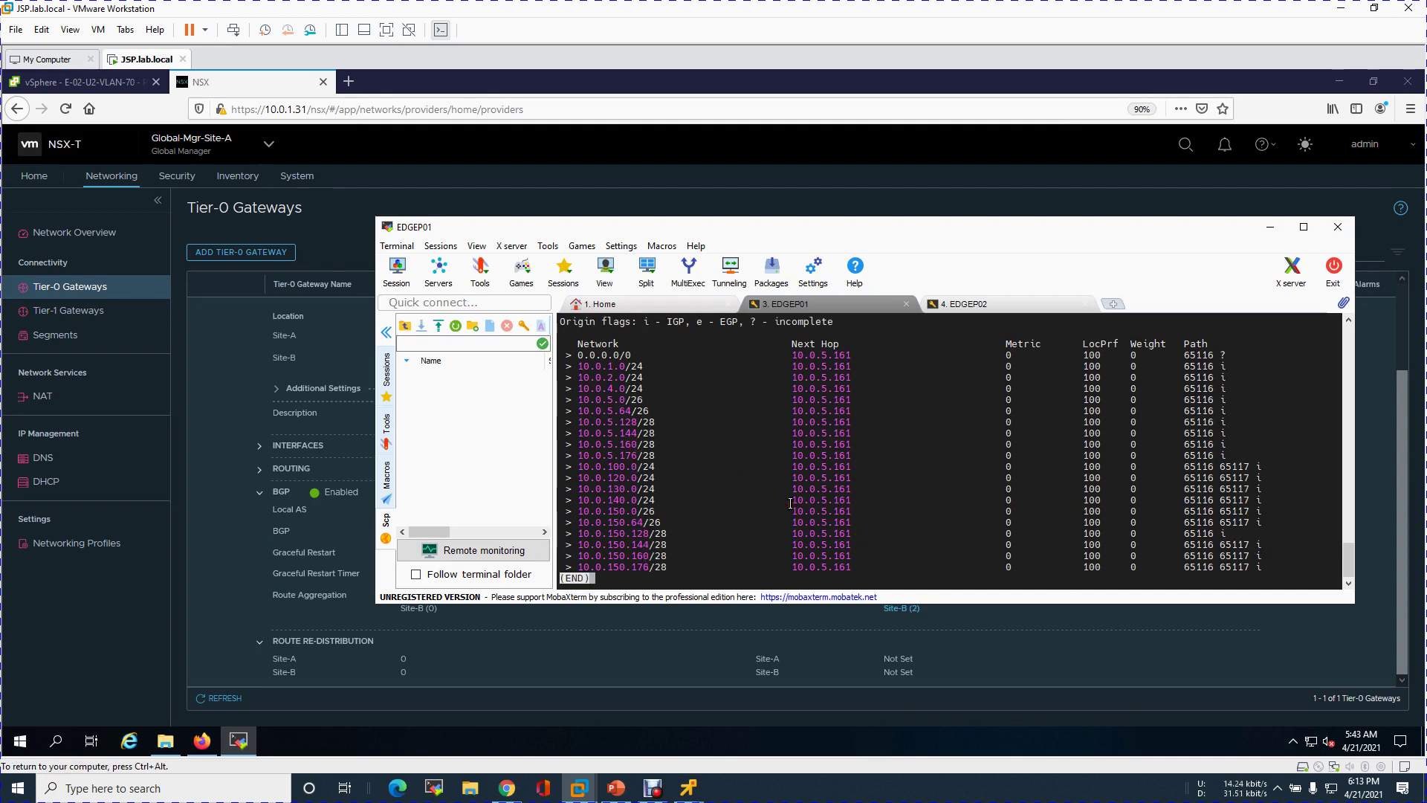
key(q)
key(Return)
key(Return)
Step: Display the Tier-0 service router's routing table on EDGEP01 with "get route" and read through to its end
text(get route)
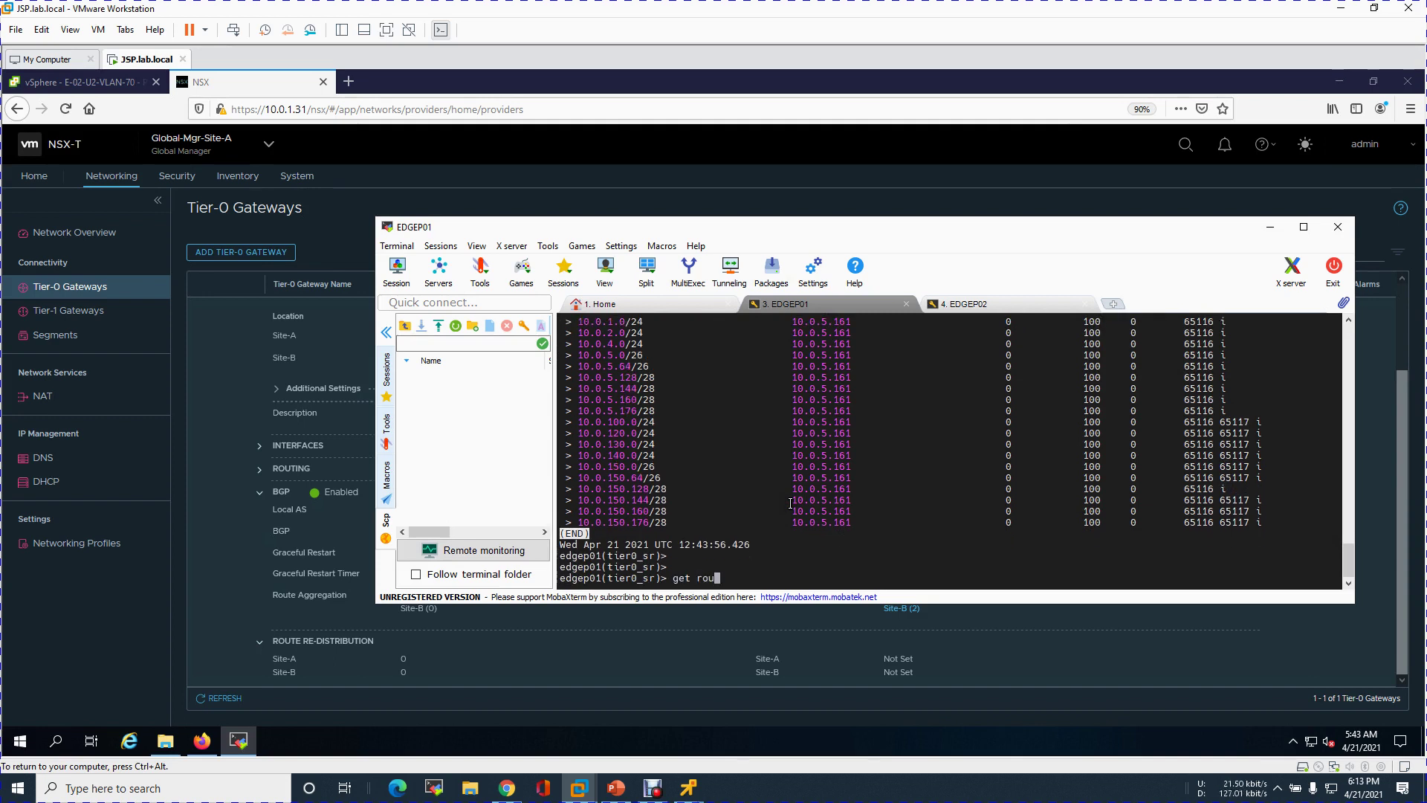
key(Return)
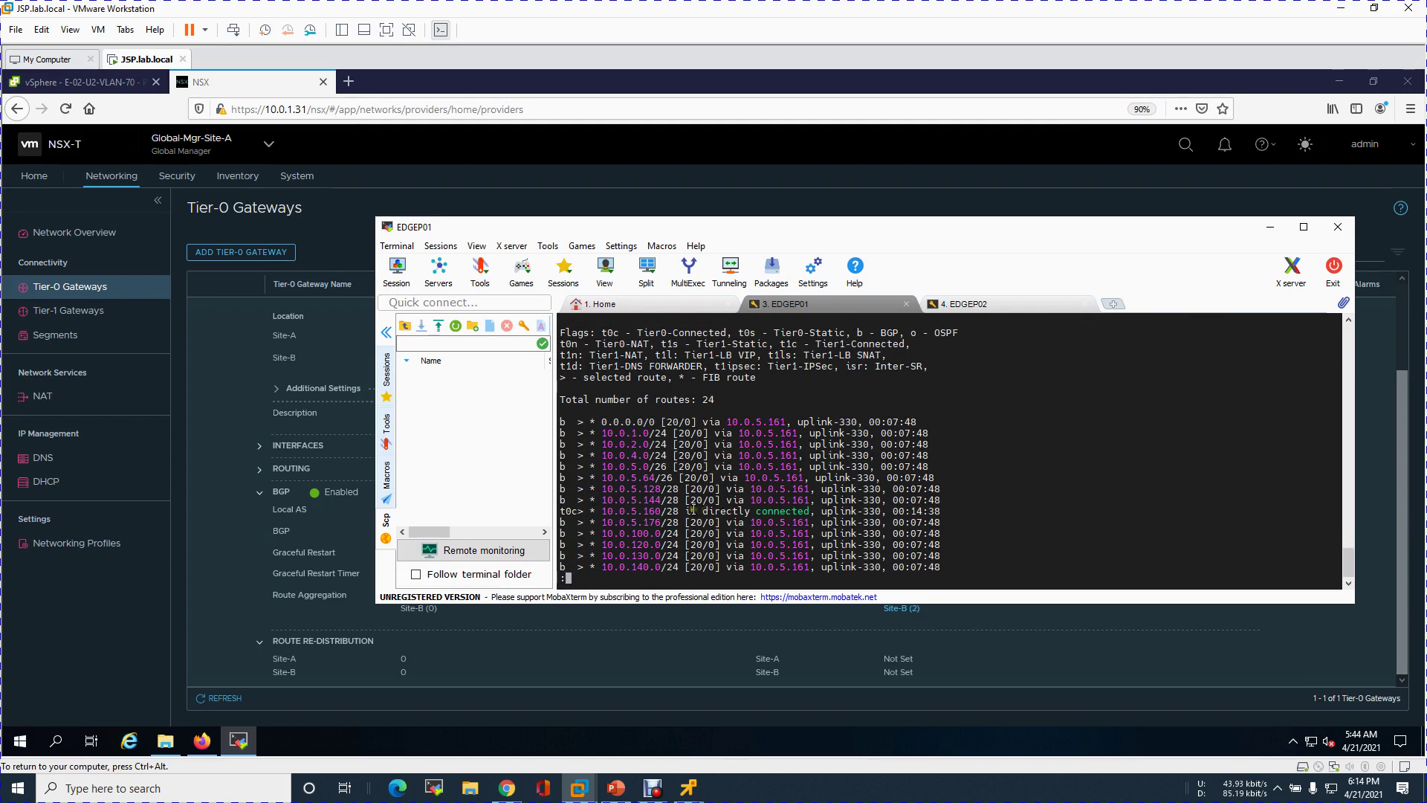
scroll(671, 482, down, 5)
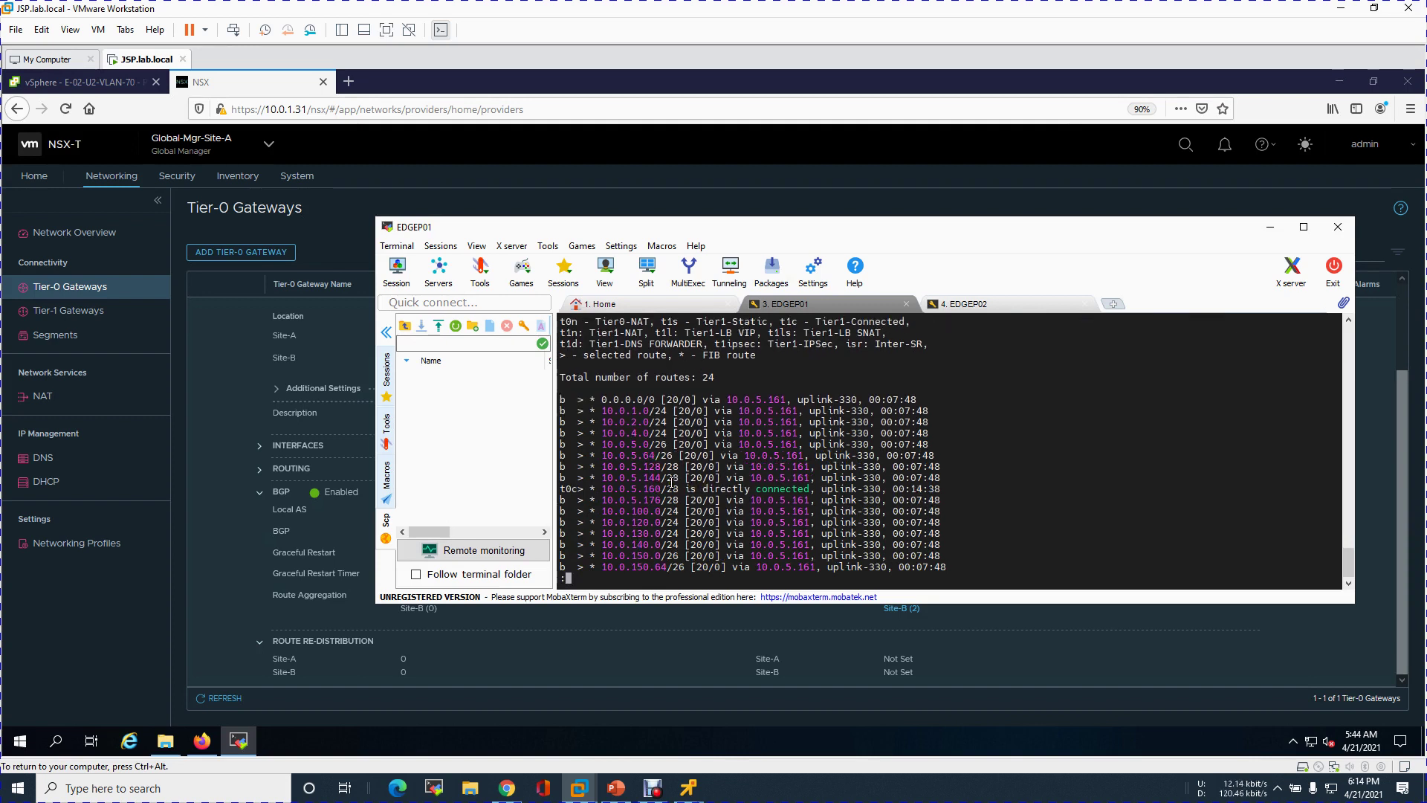
scroll(671, 481, down, 1)
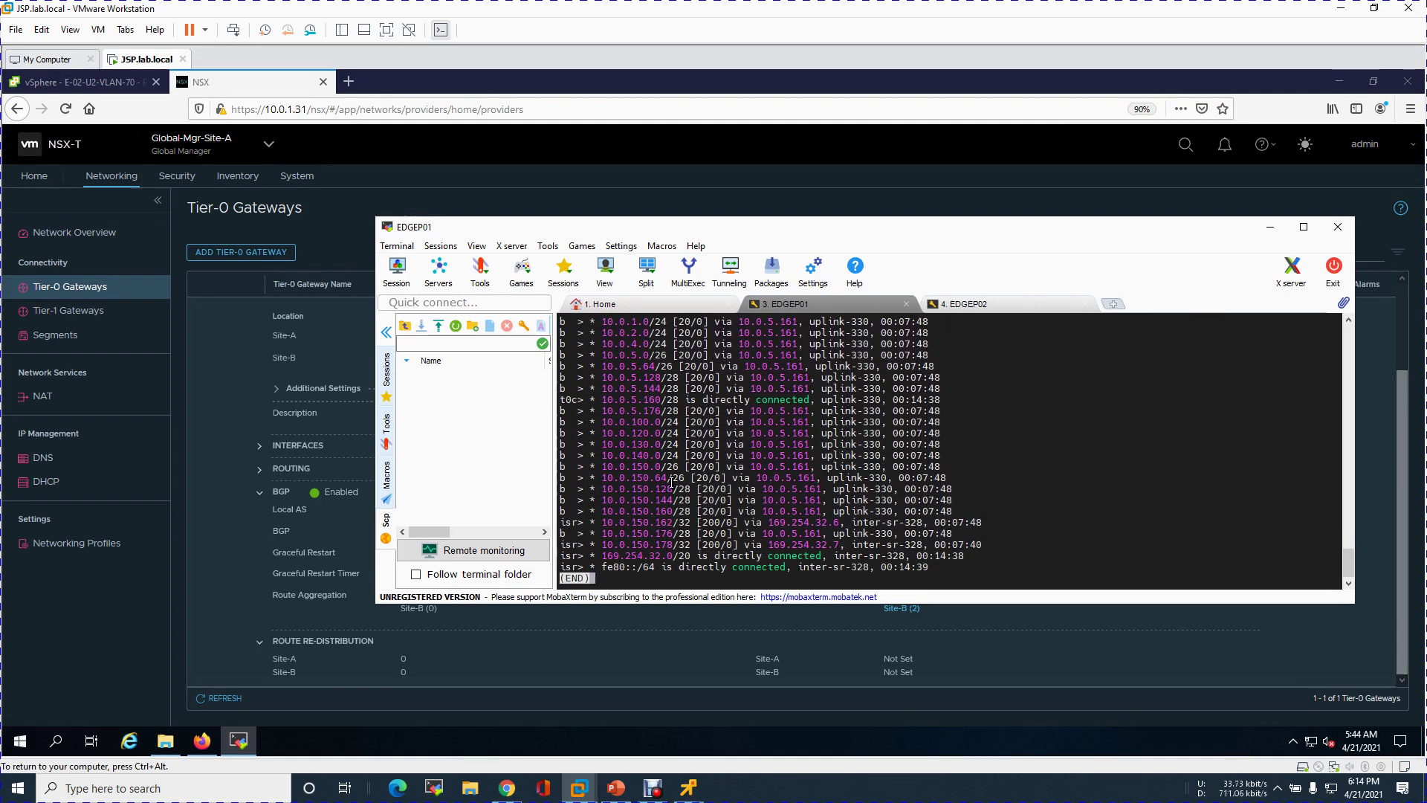
click(1050, 540)
Step: Return to the NSX page and check the status of both Site-B BGP neighbors, 10.0.150.177 and 10.0.150.161
click(1270, 227)
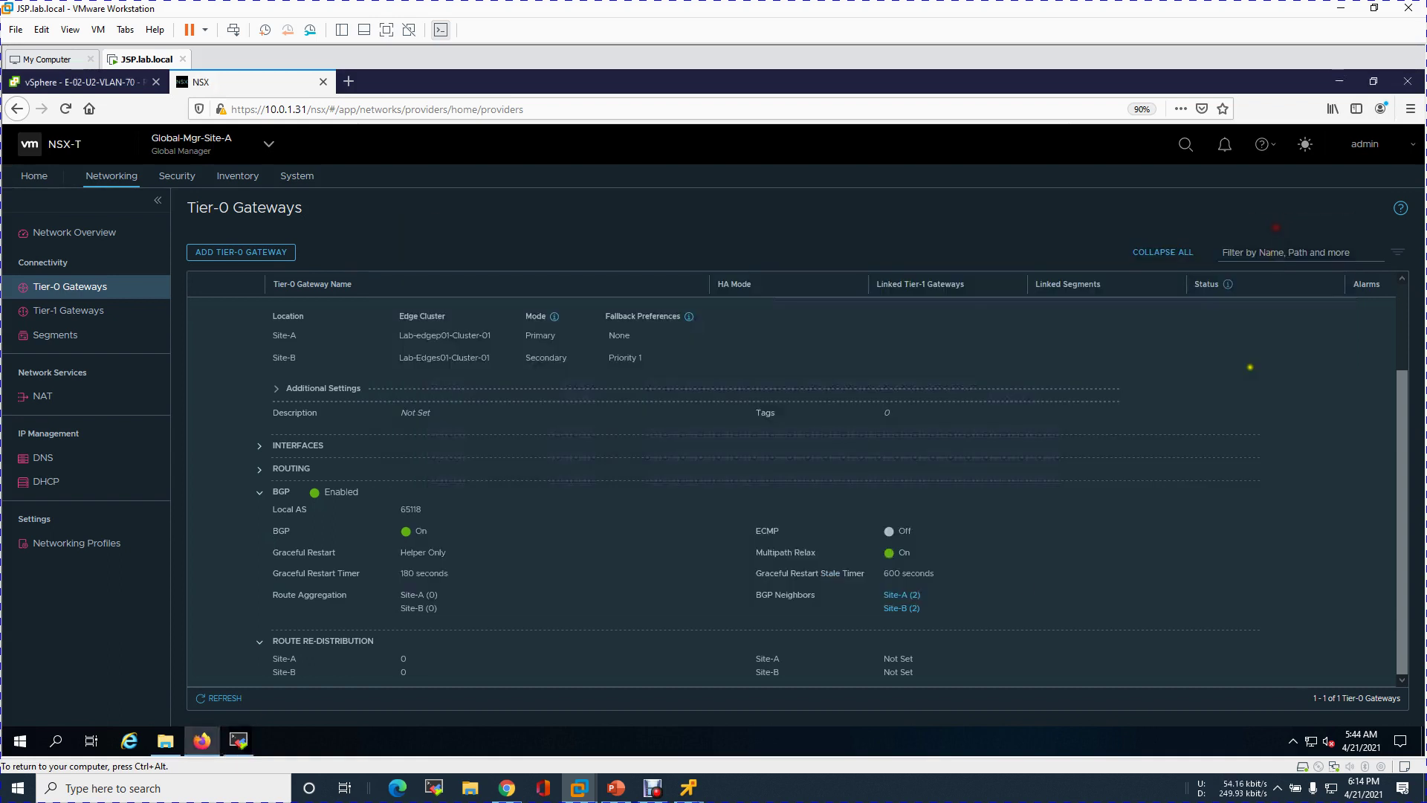
click(908, 609)
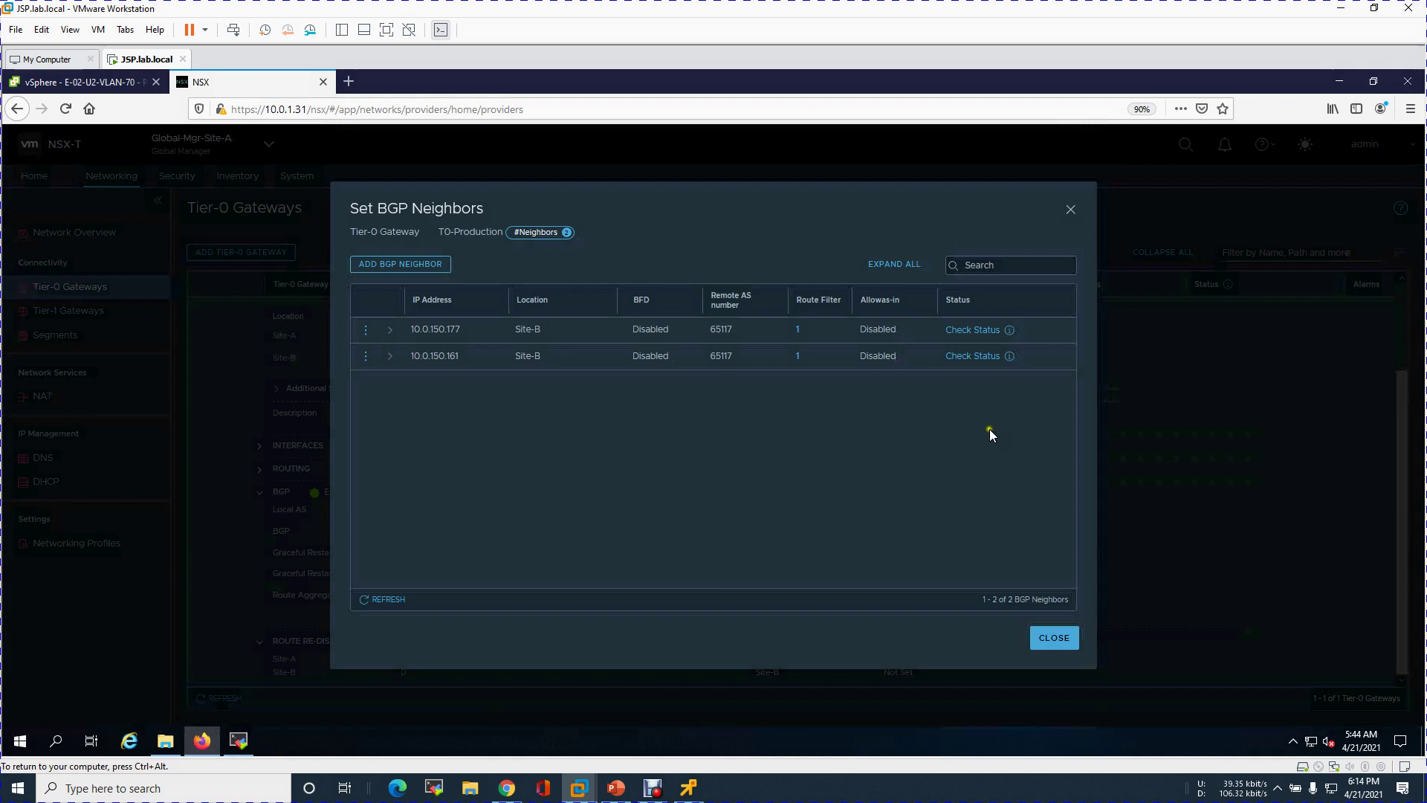
click(990, 330)
click(974, 357)
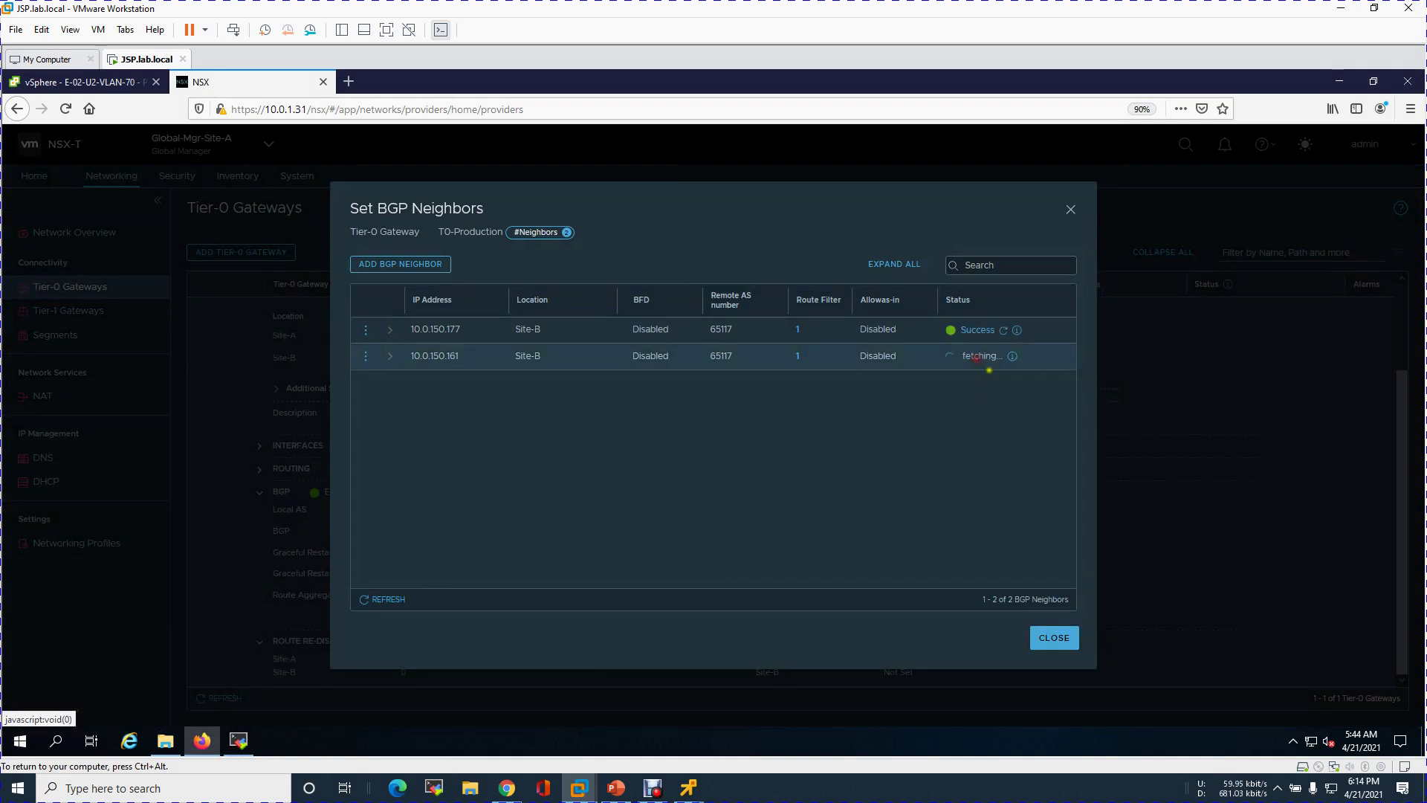
click(1054, 639)
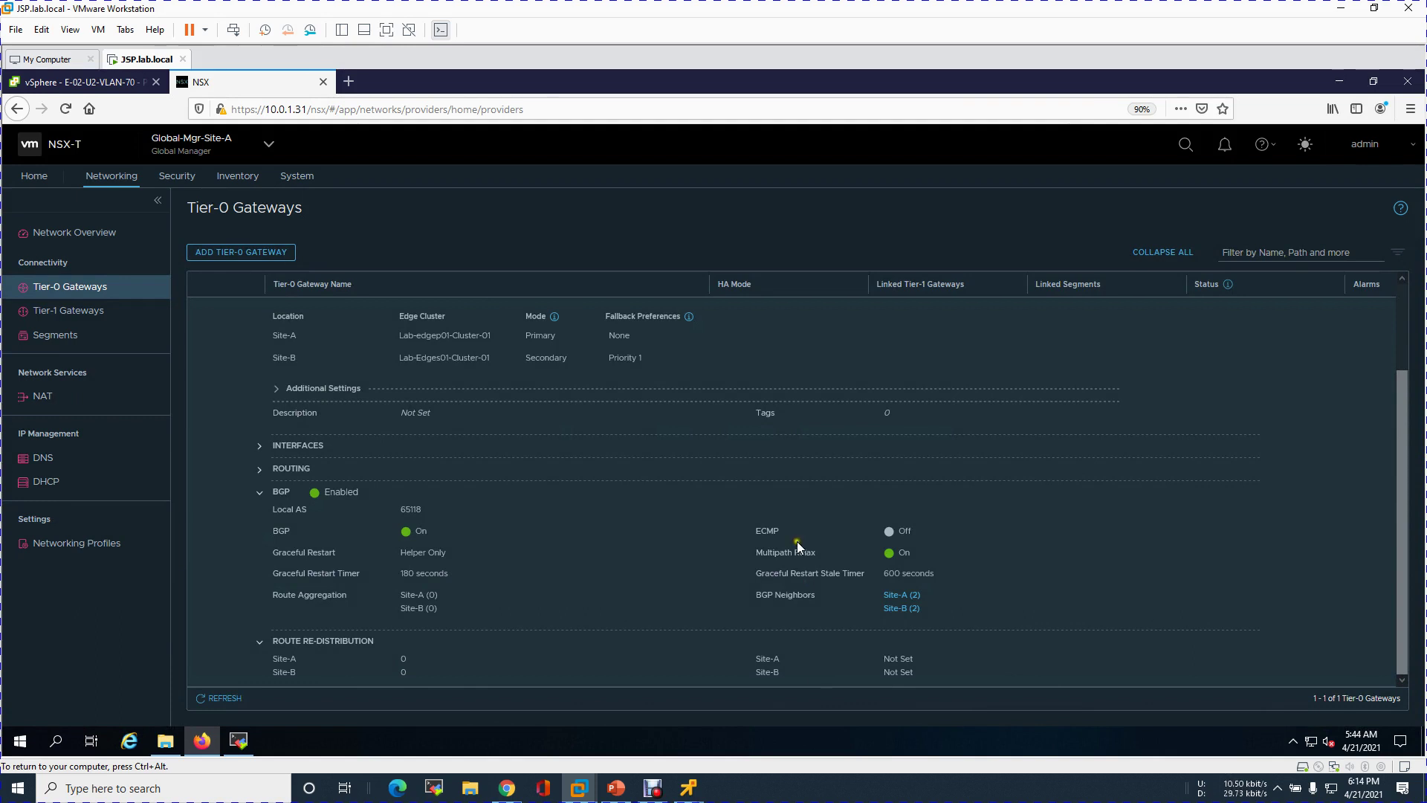
Step: Edit the T0-Production gateway and start a Site-A route re-distribution entry named SA
scroll(801, 539, up, 3)
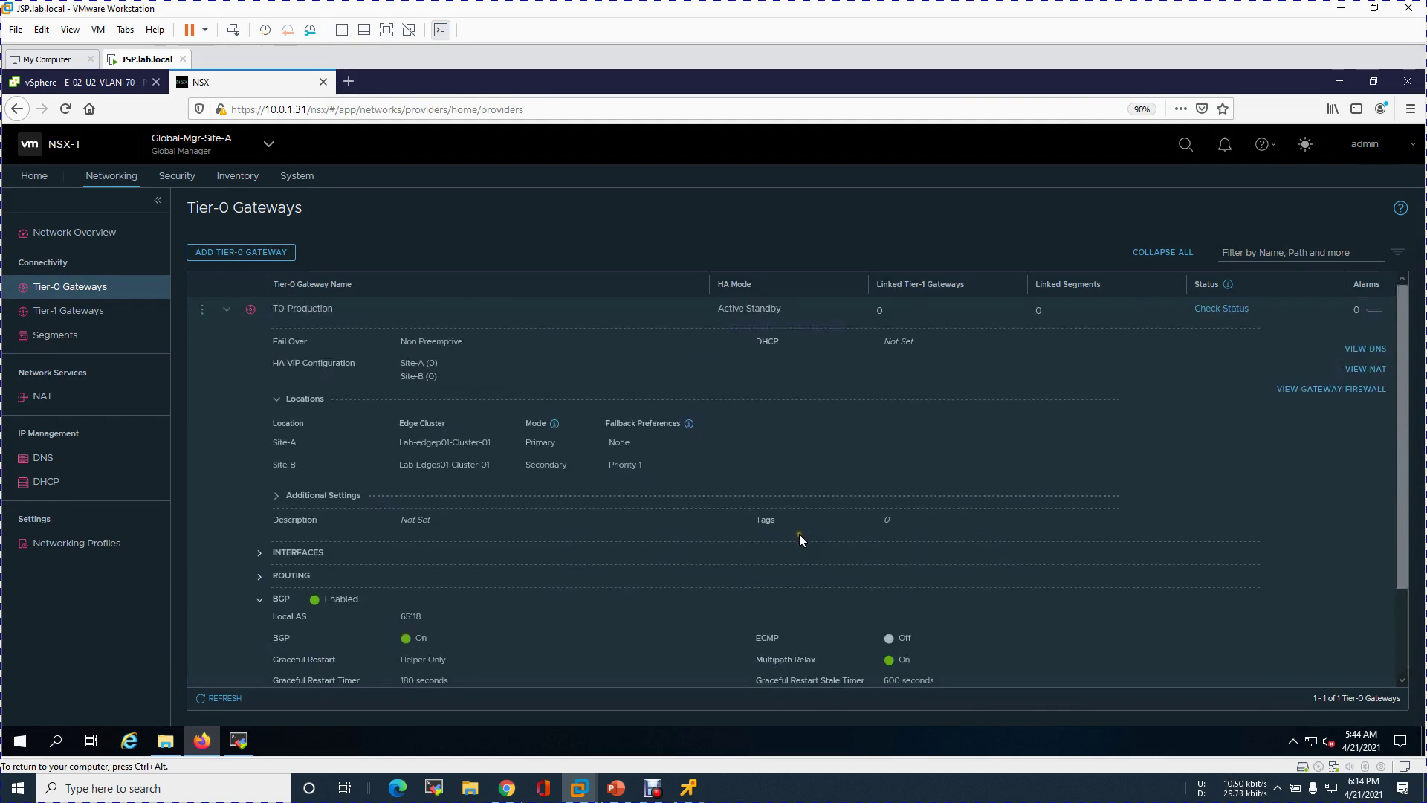
click(202, 310)
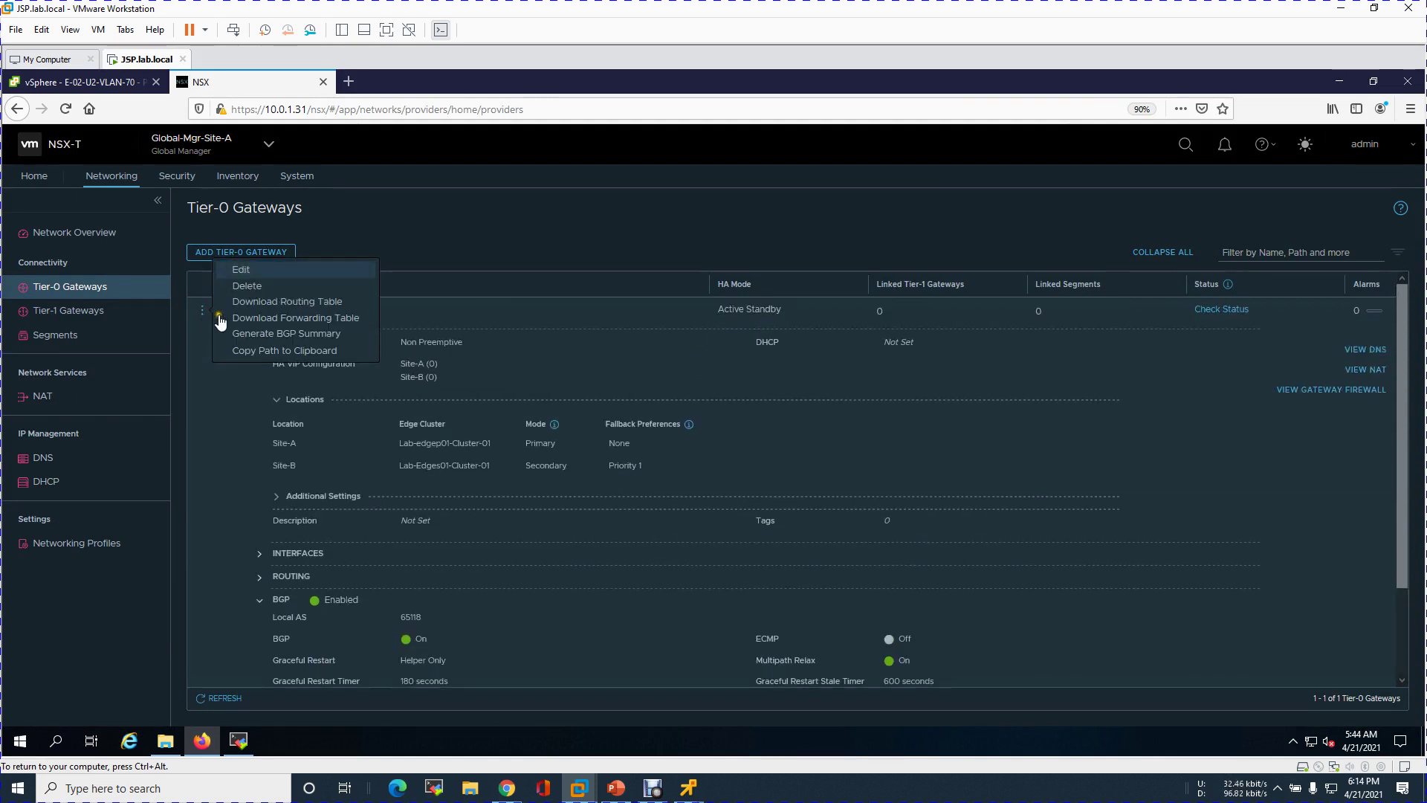
click(253, 271)
scroll(663, 520, down, 2)
scroll(662, 554, down, 3)
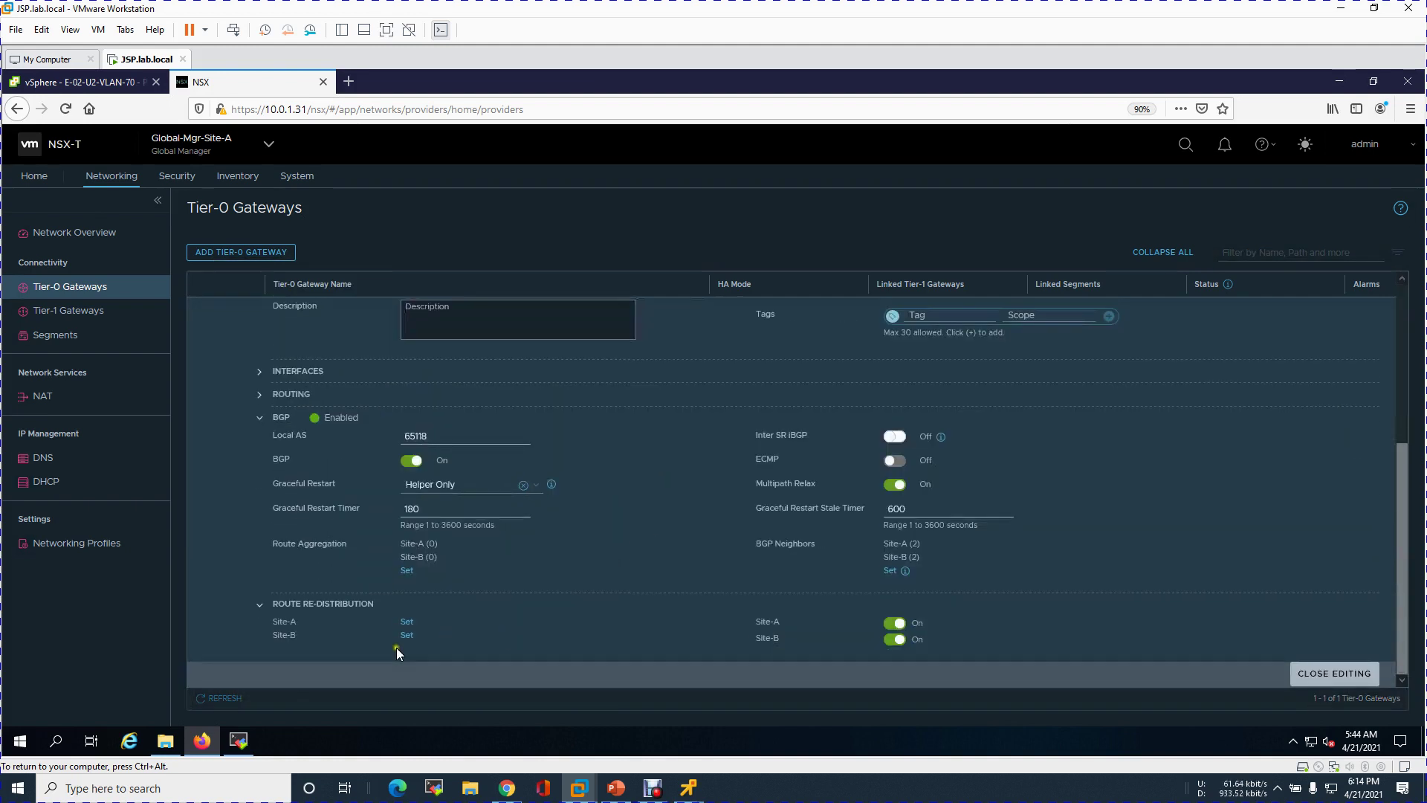
click(407, 623)
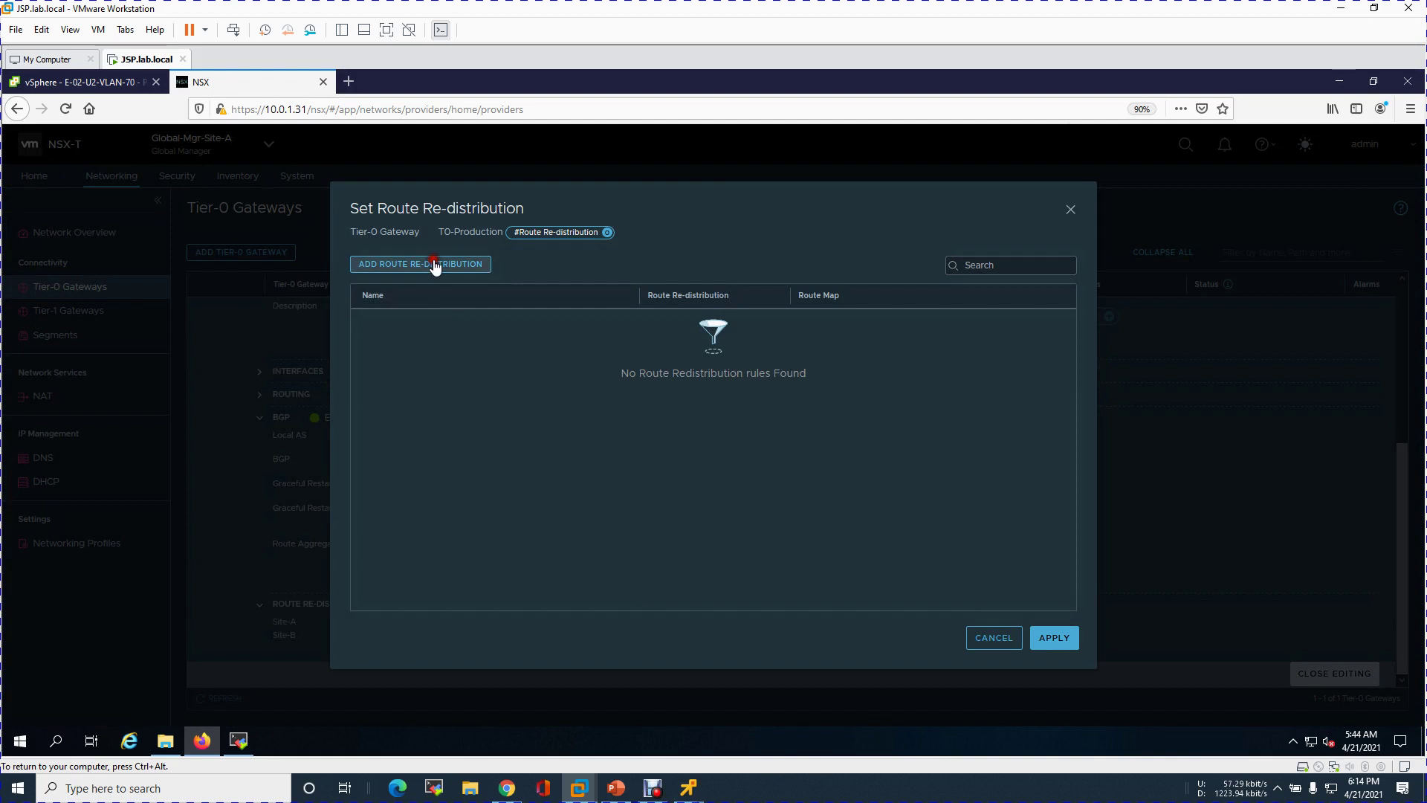
click(436, 265)
click(458, 326)
text(SA)
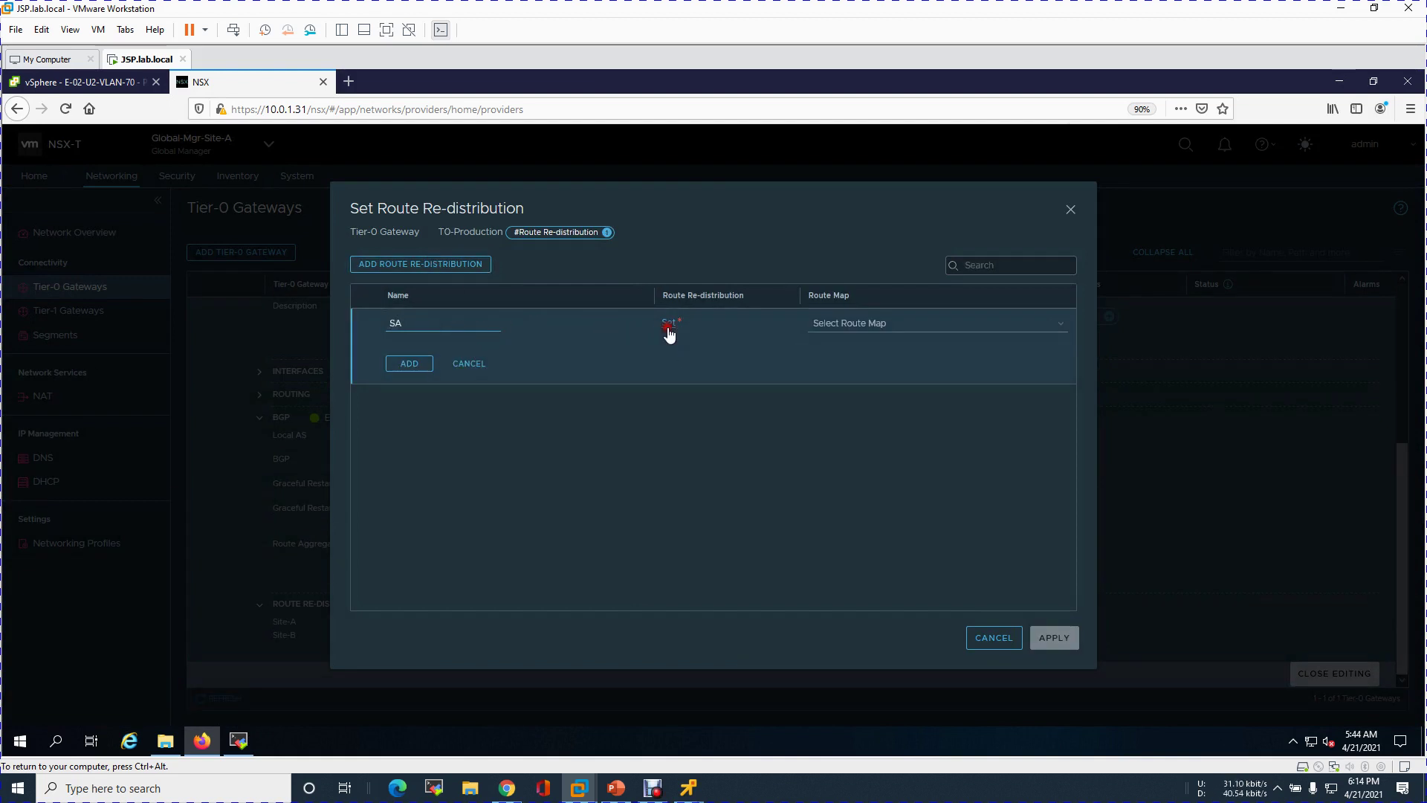
Step: Set the SA entry's sources to Connected Interfaces & Segments for both Tier-0 and advertised Tier-1 subnets, and apply the Site-A re-distribution
click(662, 326)
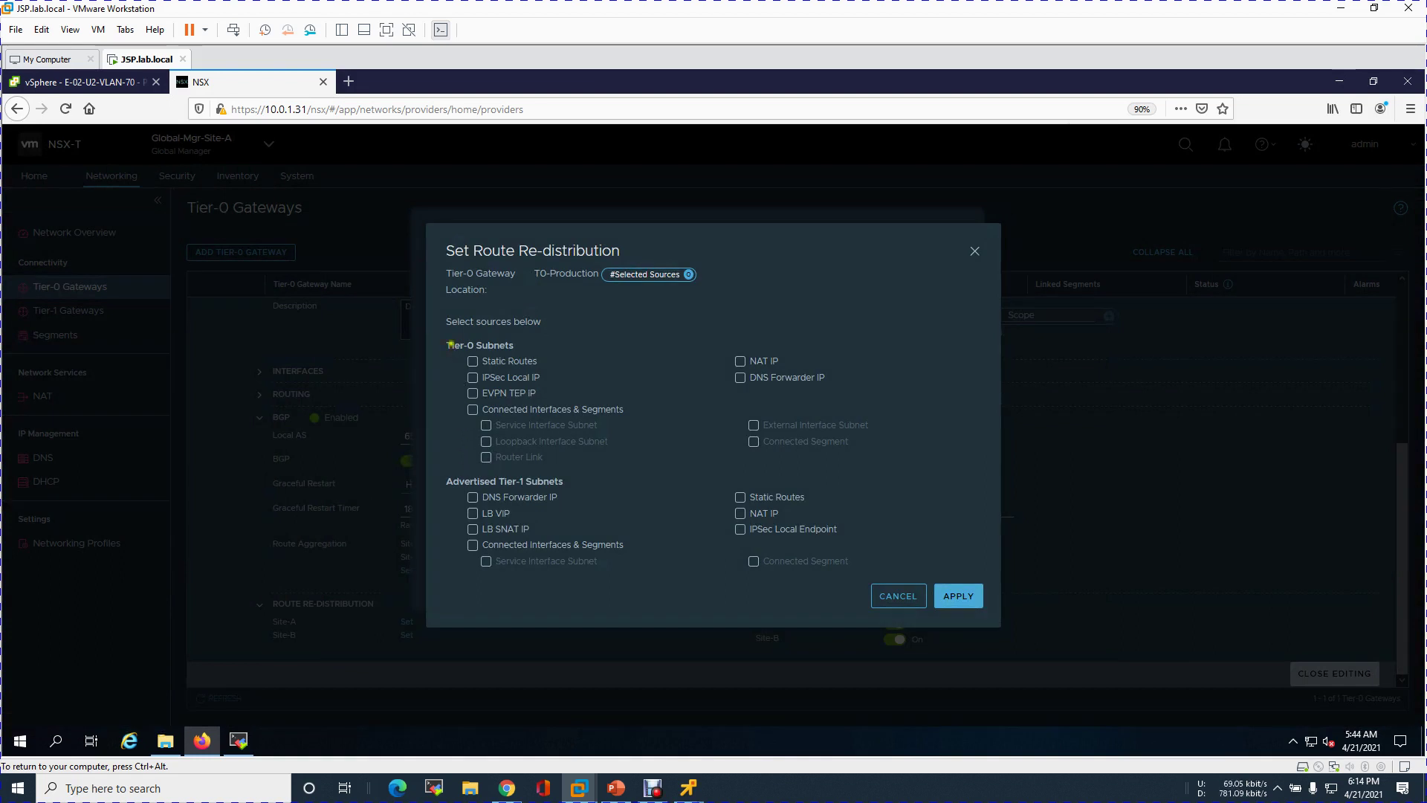
drag(449, 344, 514, 343)
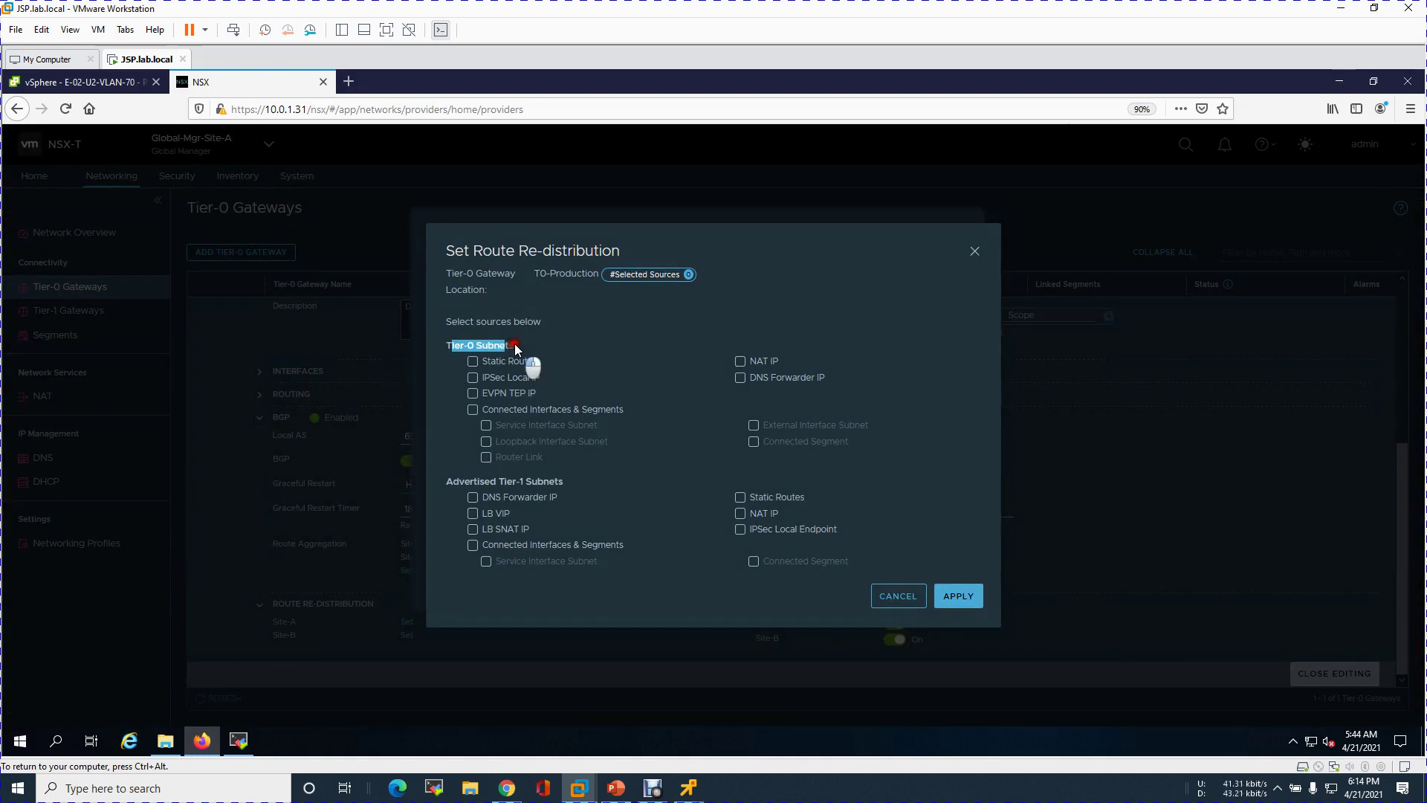
click(473, 411)
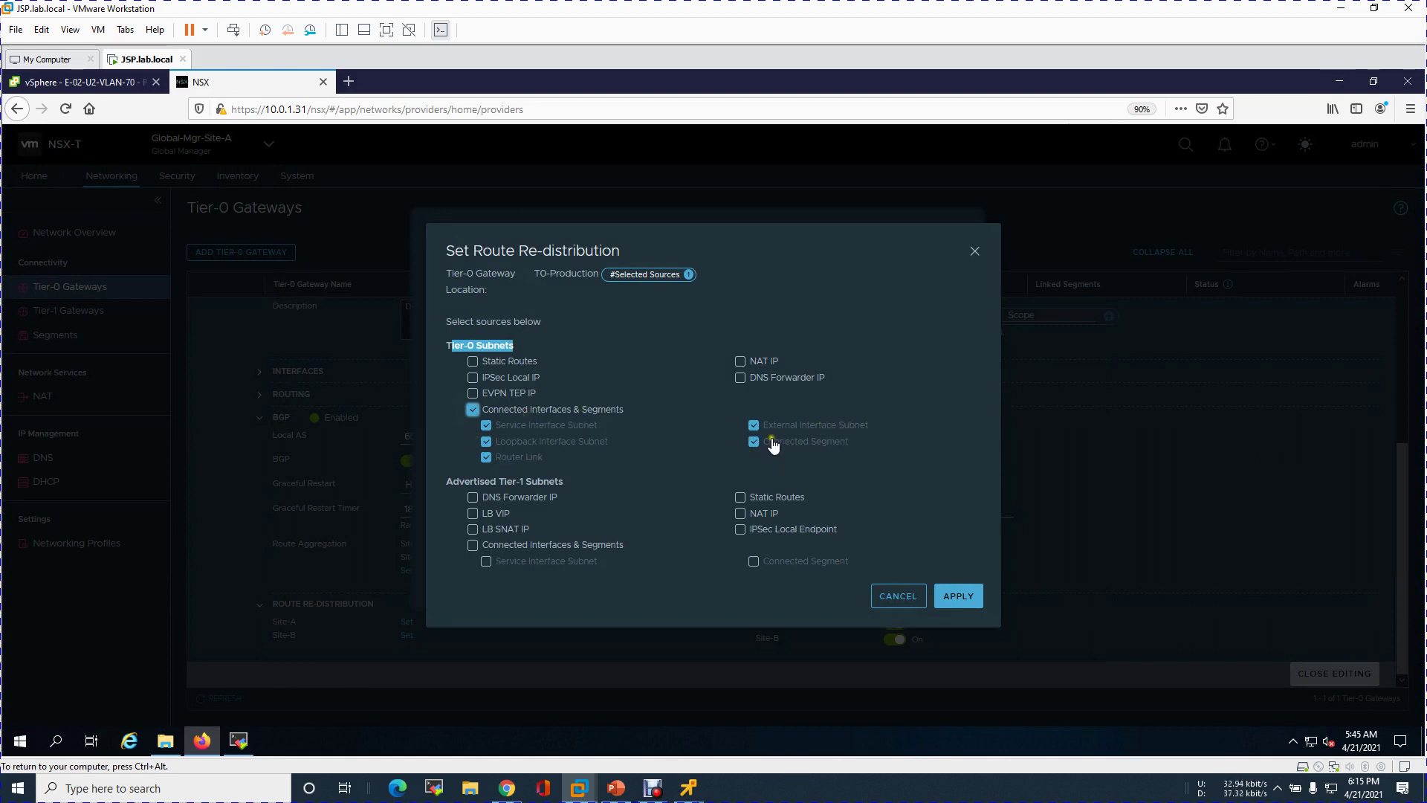
drag(459, 482, 567, 487)
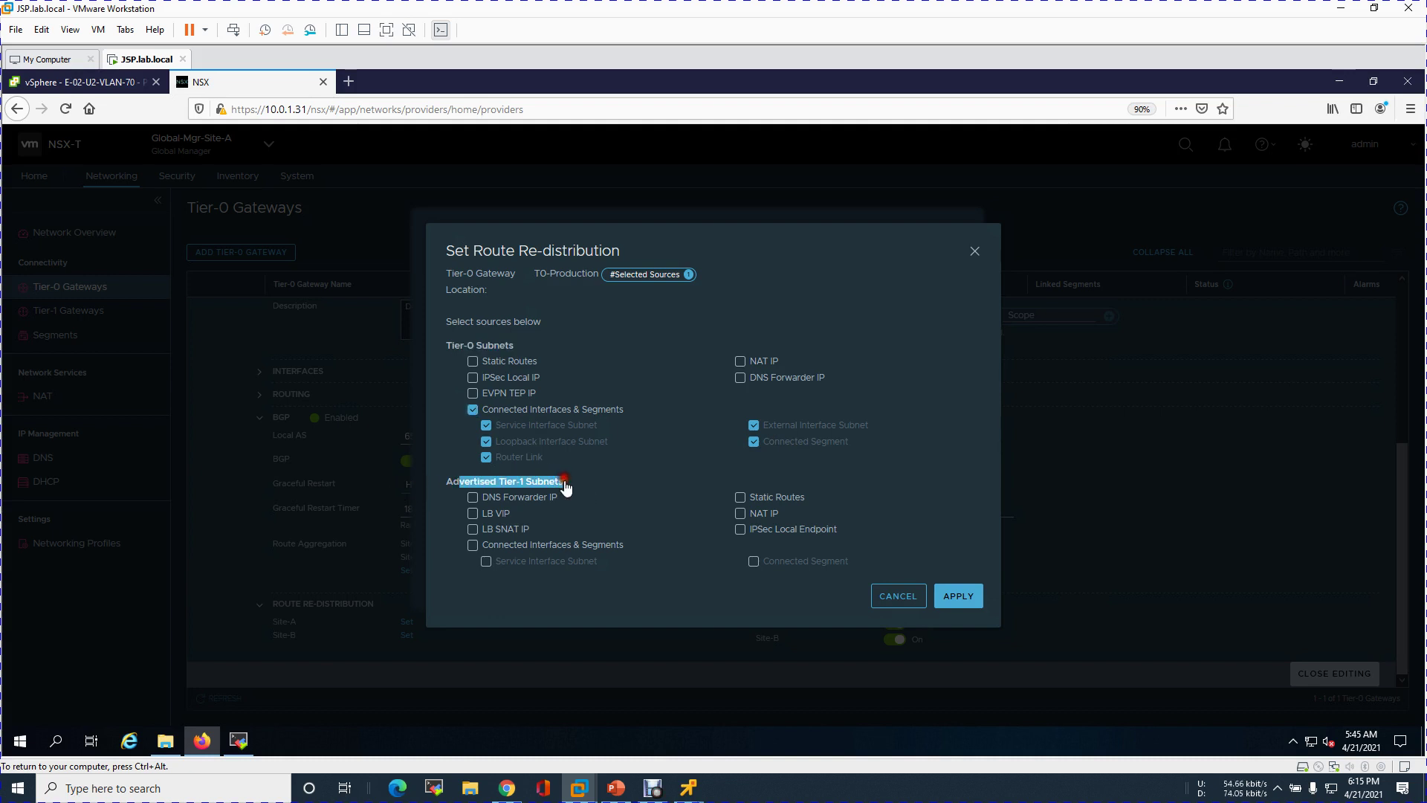
click(473, 544)
click(964, 598)
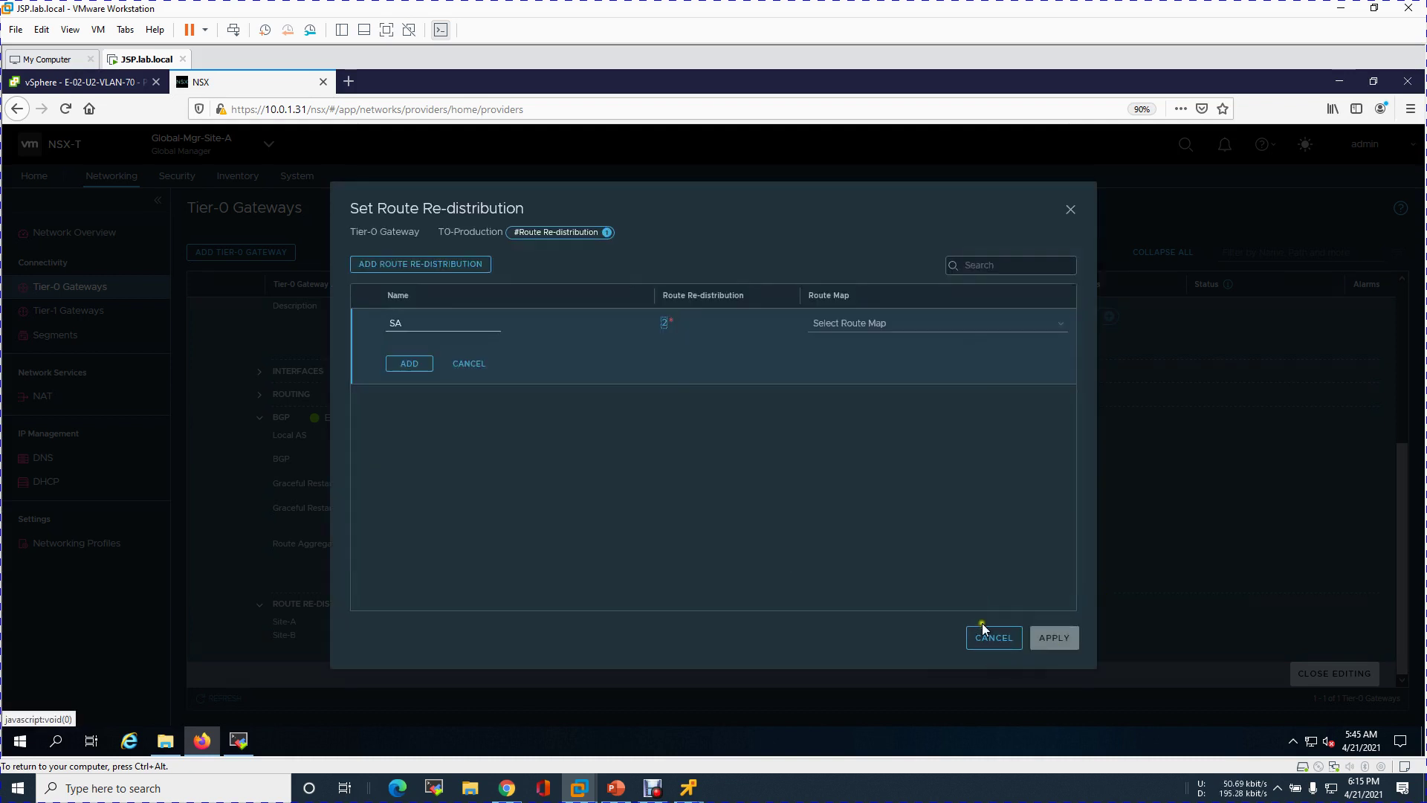
click(411, 362)
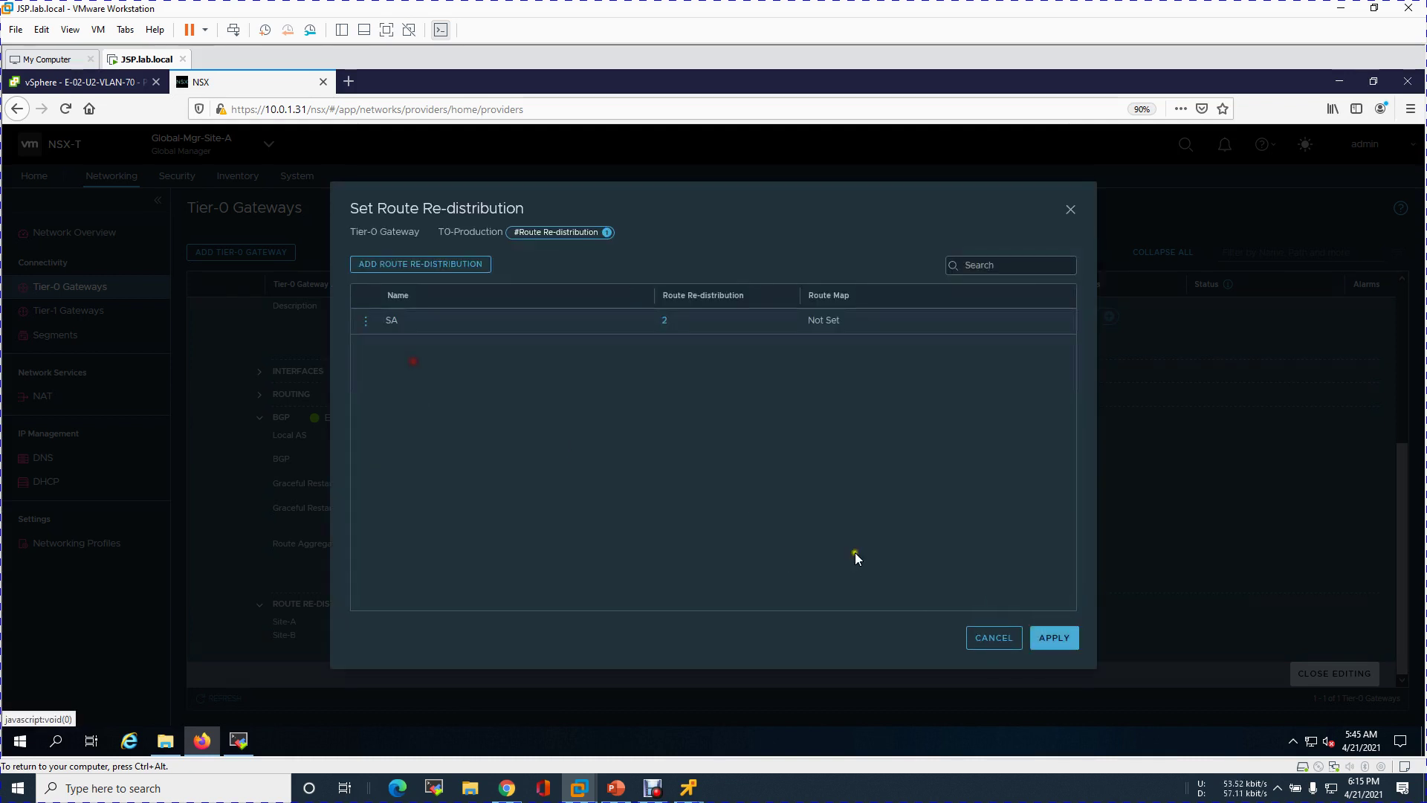
click(1055, 638)
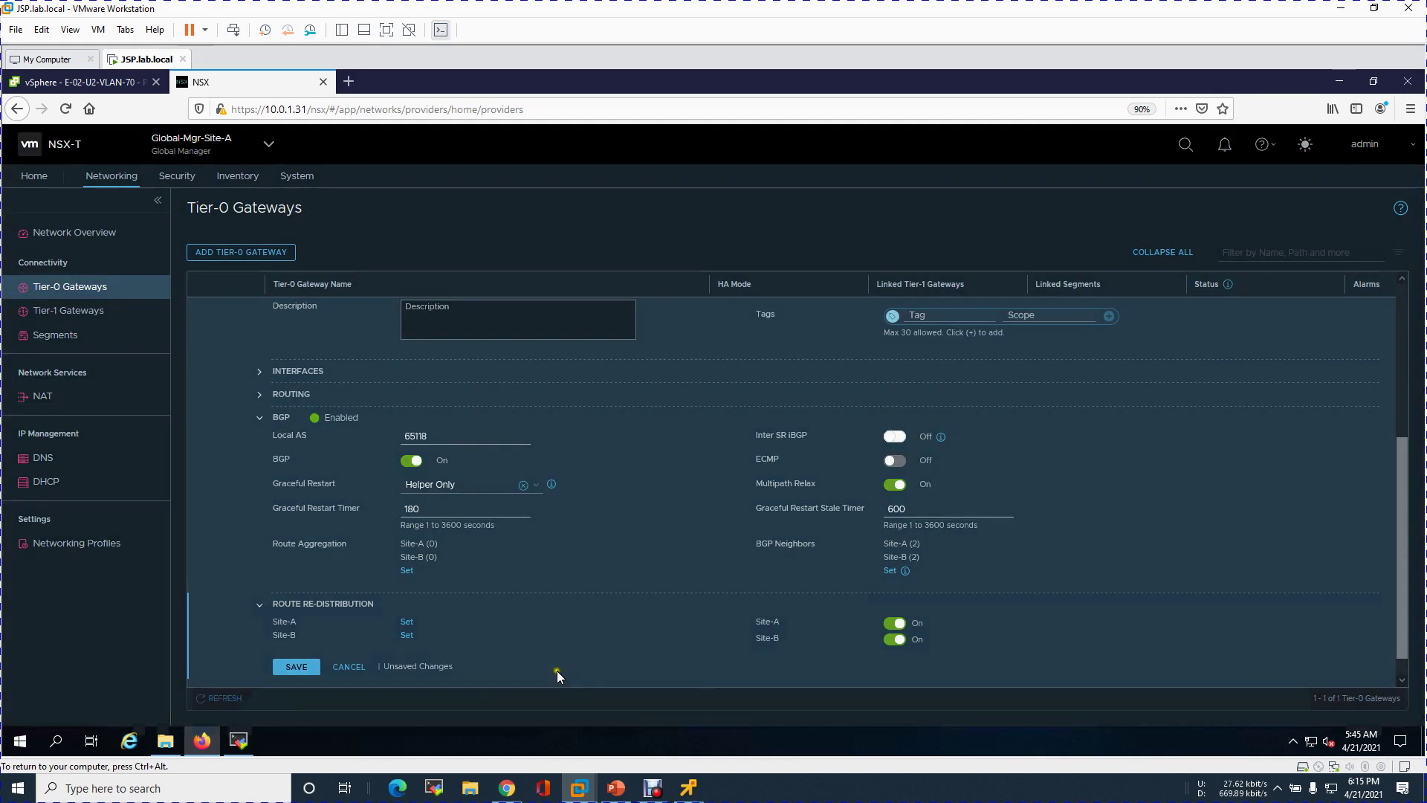
Step: Add a Site-B re-distribution entry SB with Connected Interfaces & Segments for both Tier-0 and advertised Tier-1 subnets, and apply it
click(410, 635)
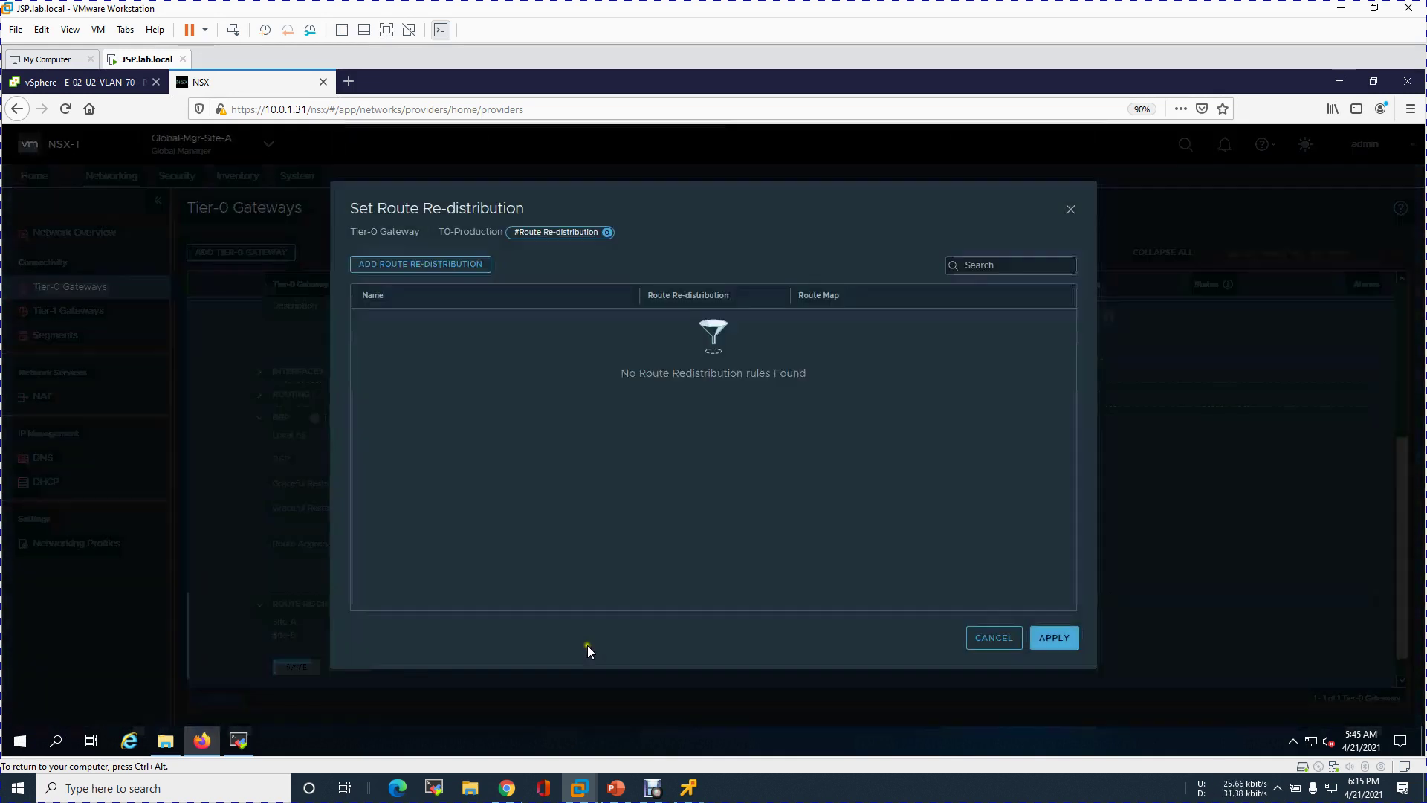
click(436, 265)
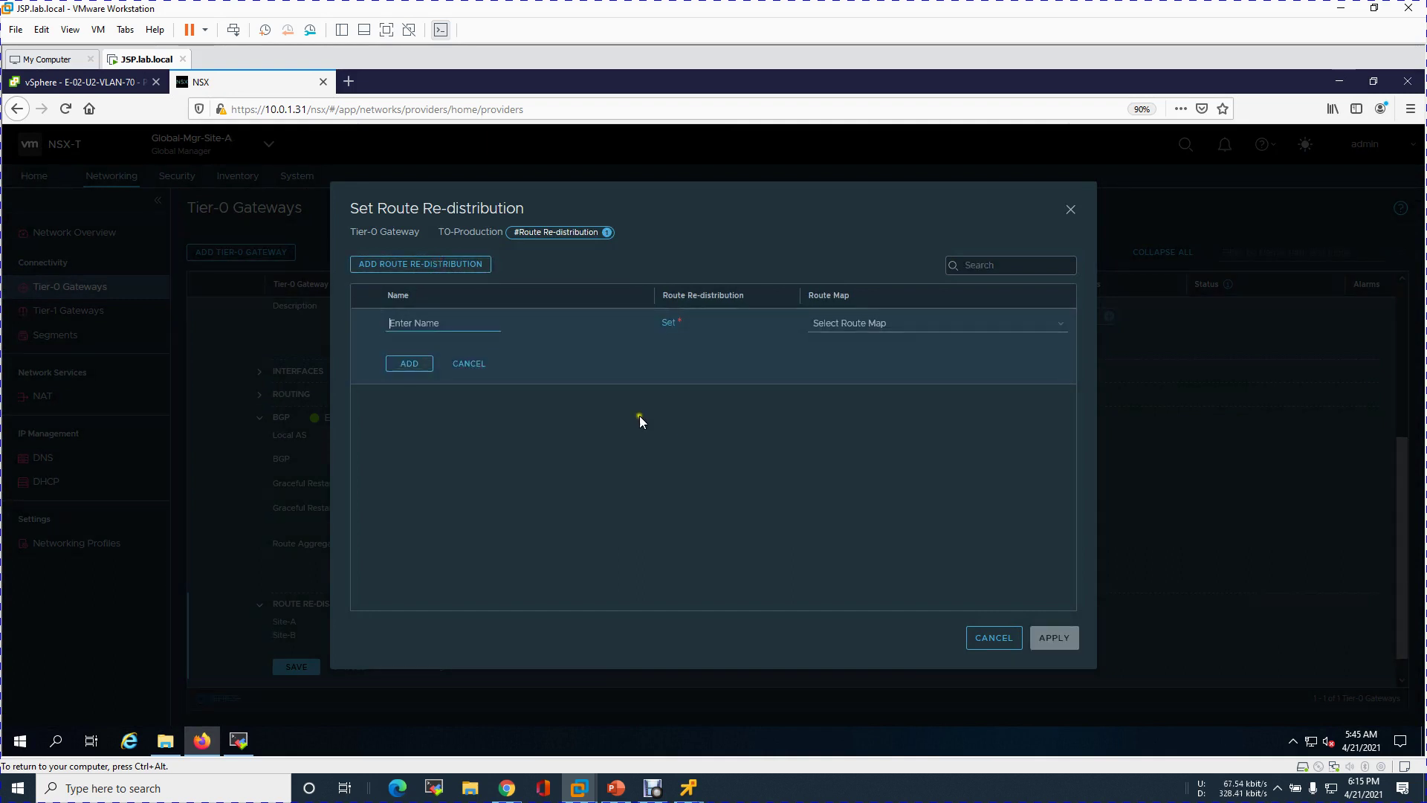
text(SB)
click(669, 324)
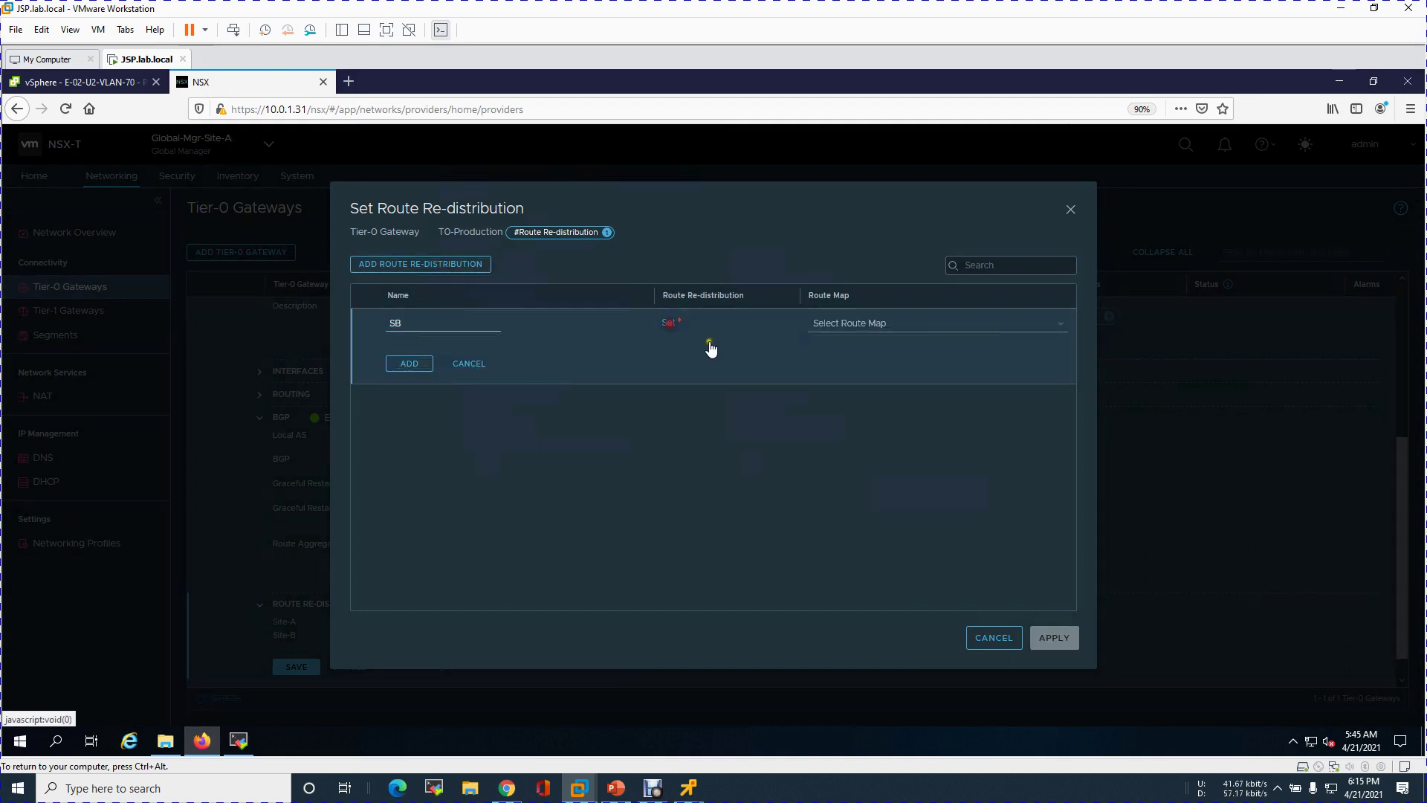
click(502, 410)
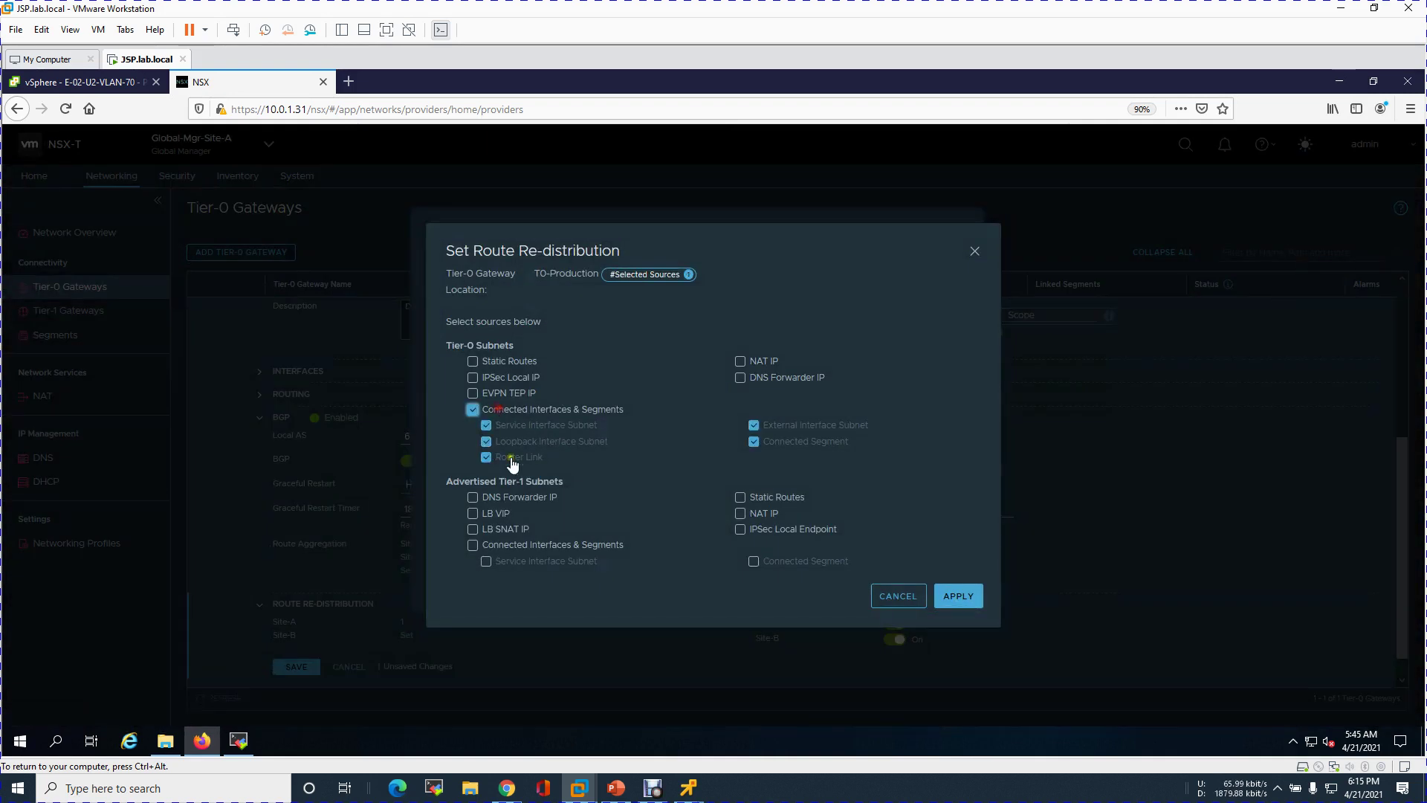
click(473, 545)
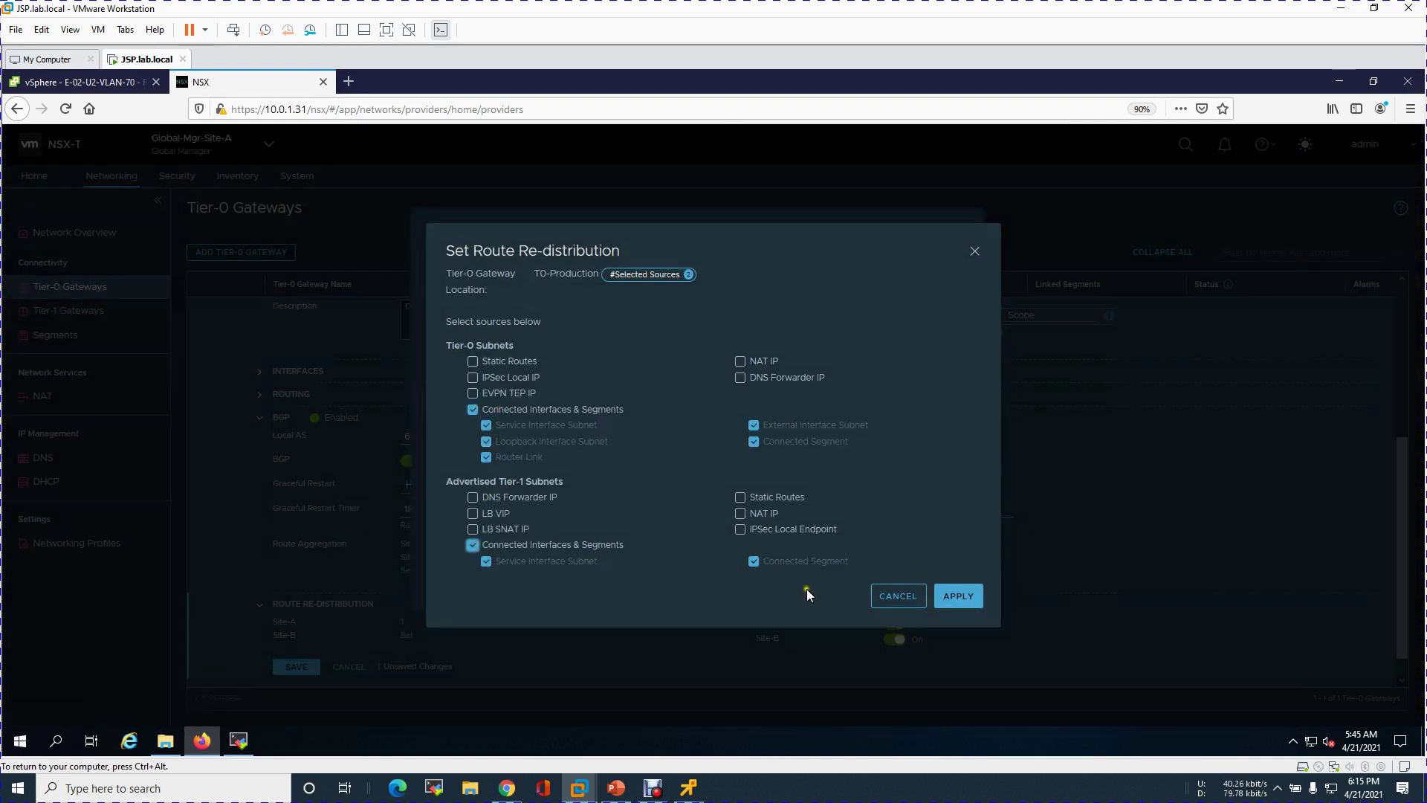
click(958, 595)
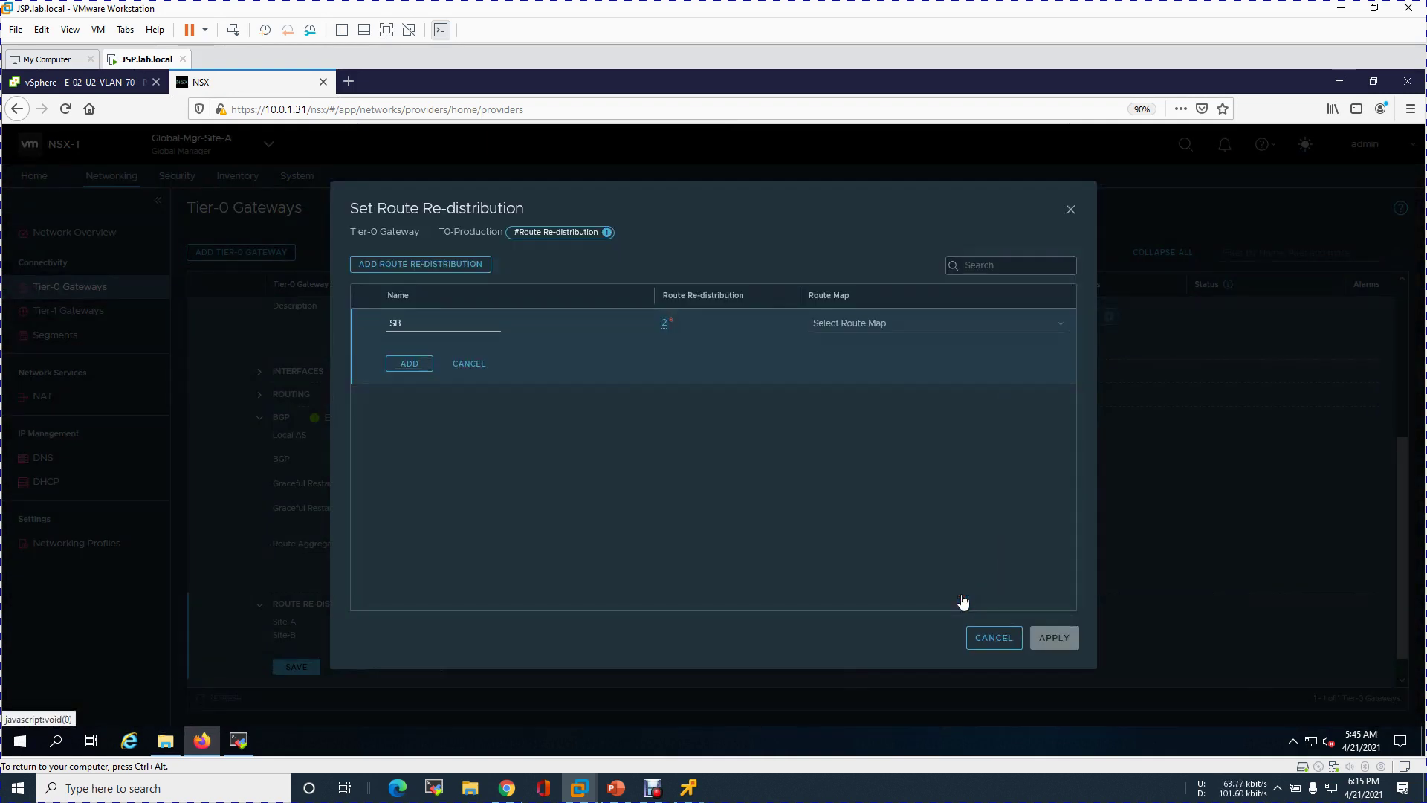
click(409, 363)
click(1045, 647)
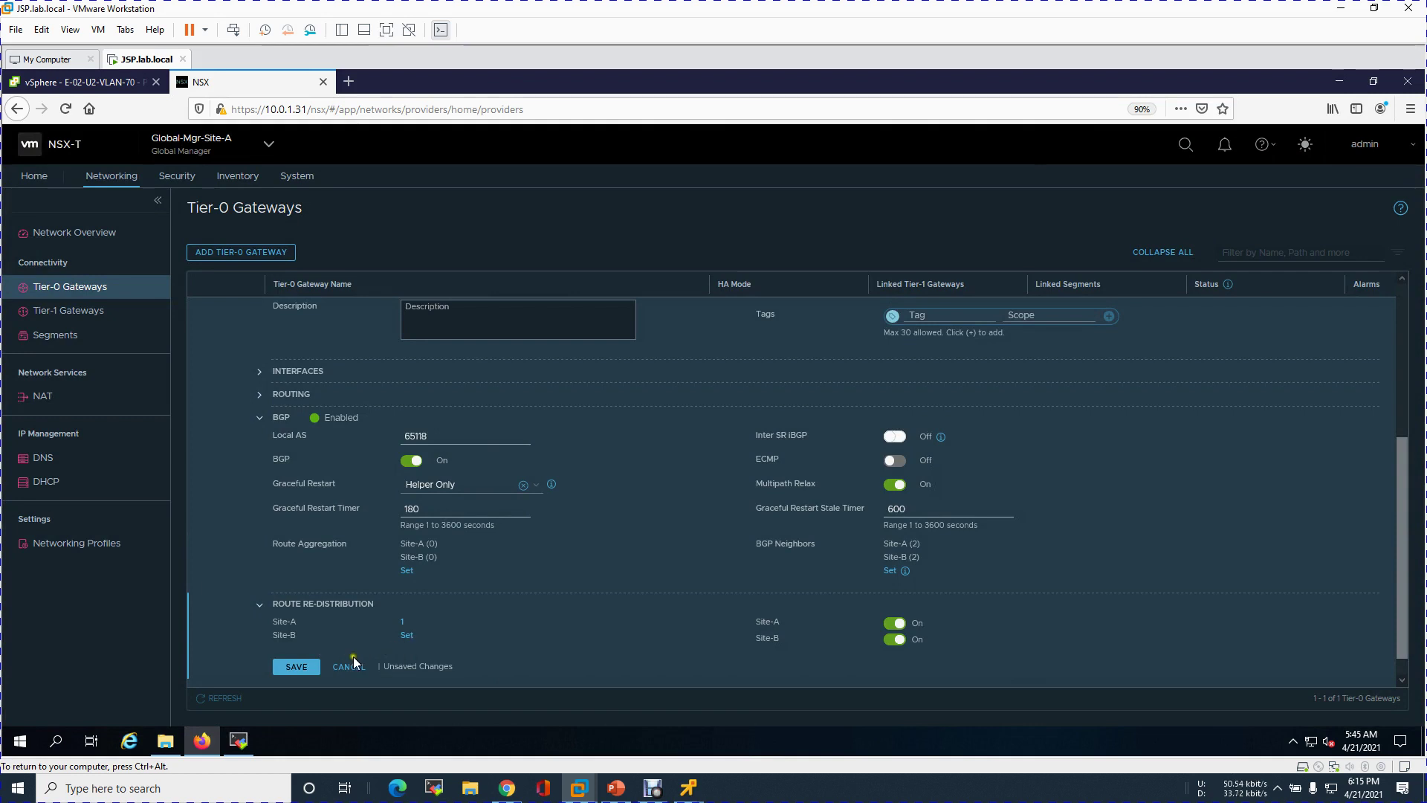
Step: Save the T0-Production route re-distribution changes, close editing, and review the gateway's settings before collapsing its details
click(301, 667)
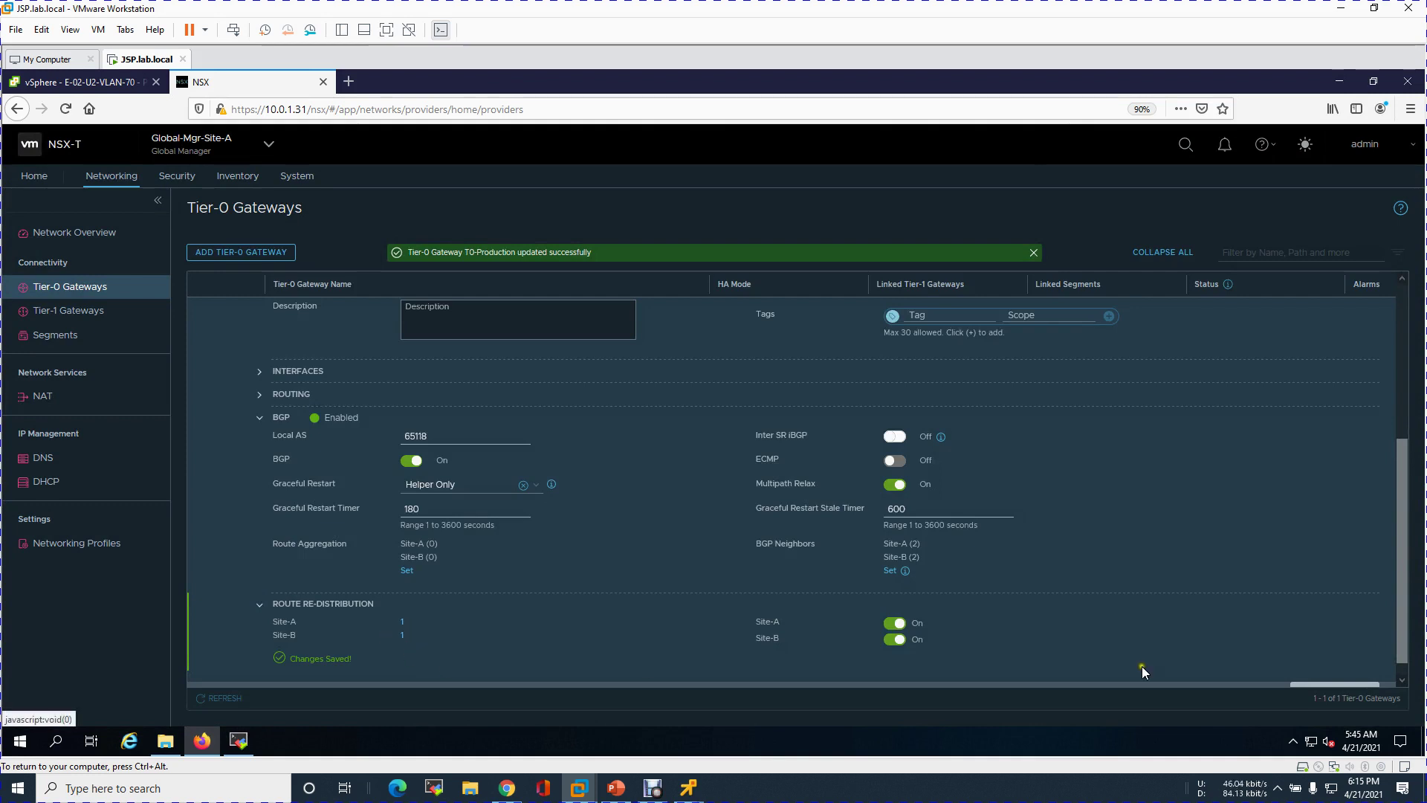
scroll(1397, 565, down, 1)
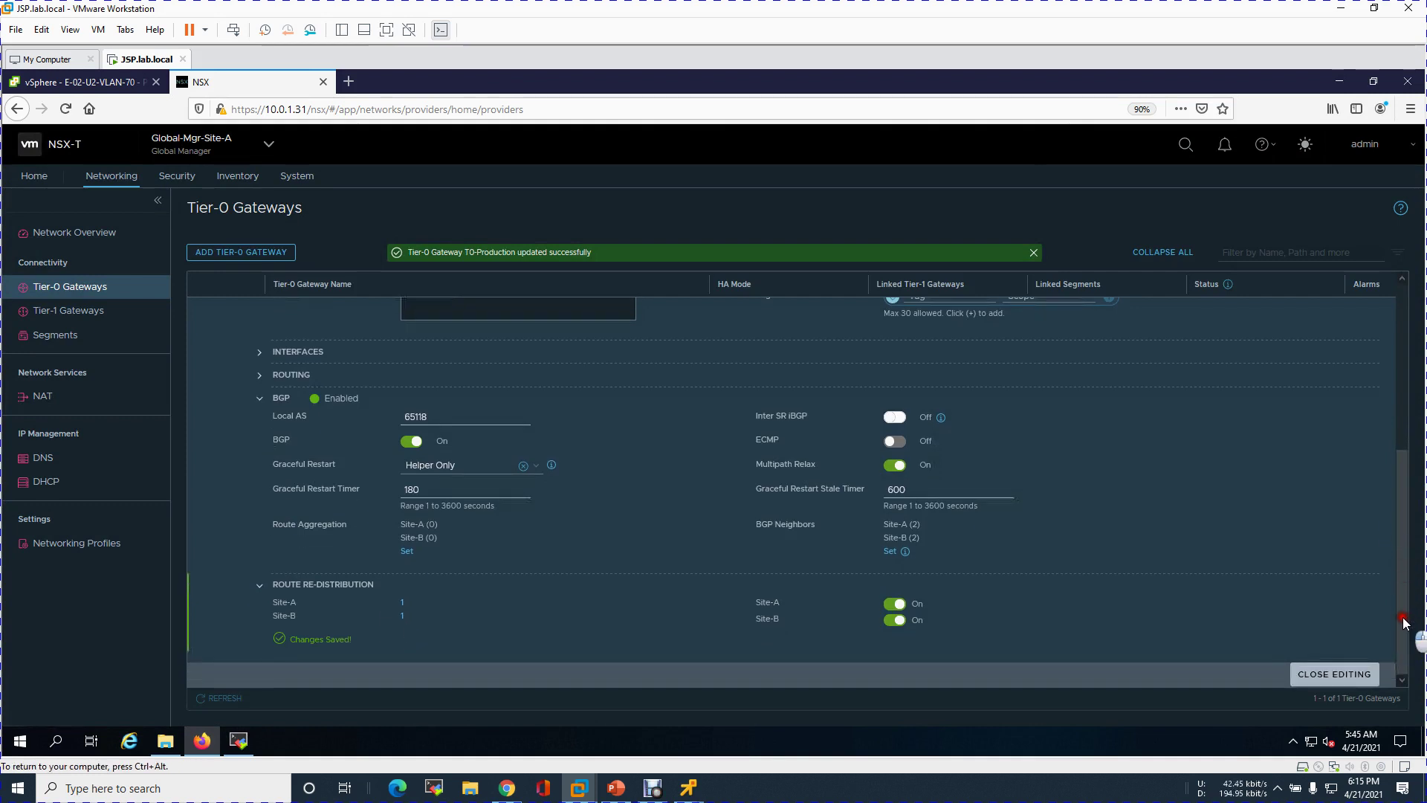
click(1337, 674)
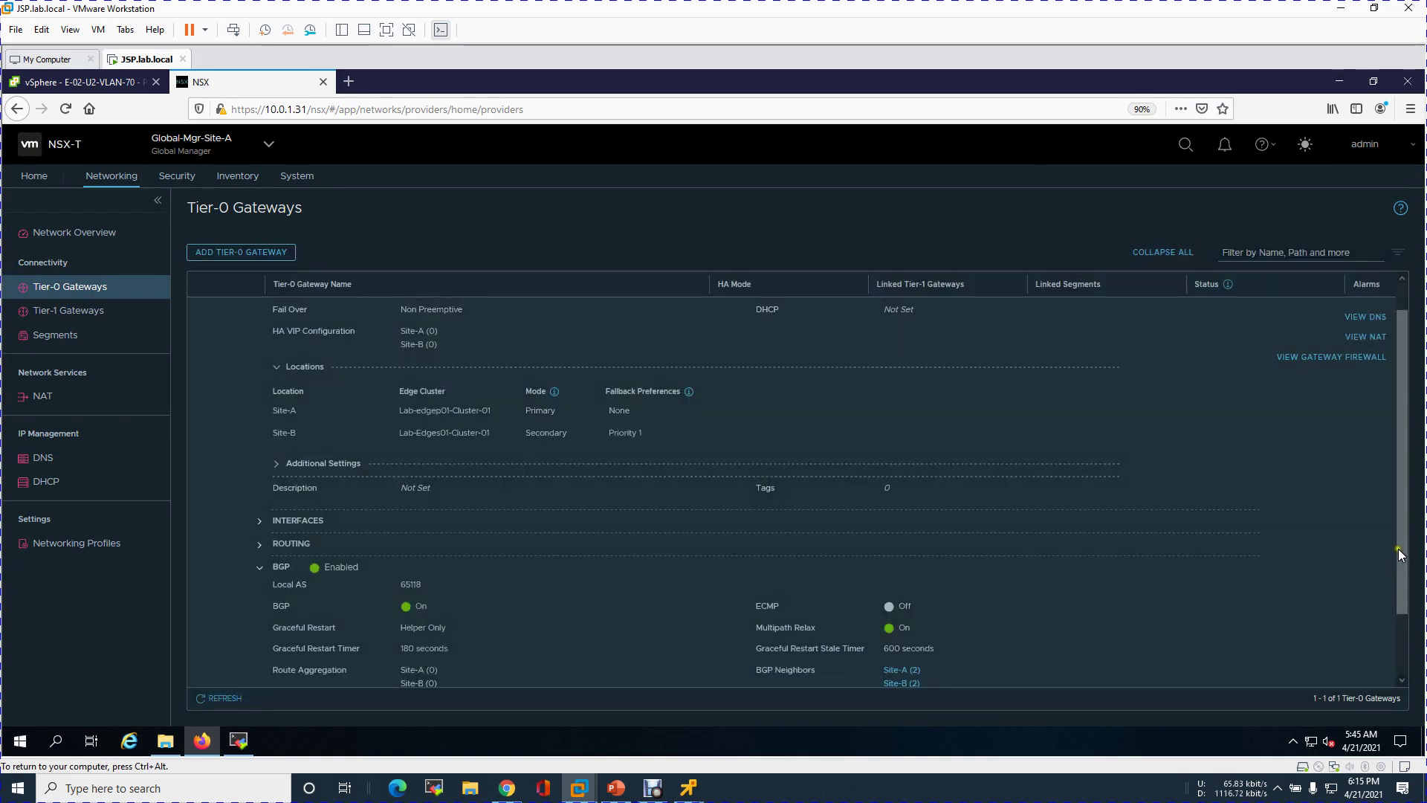
scroll(1404, 617, down, 2)
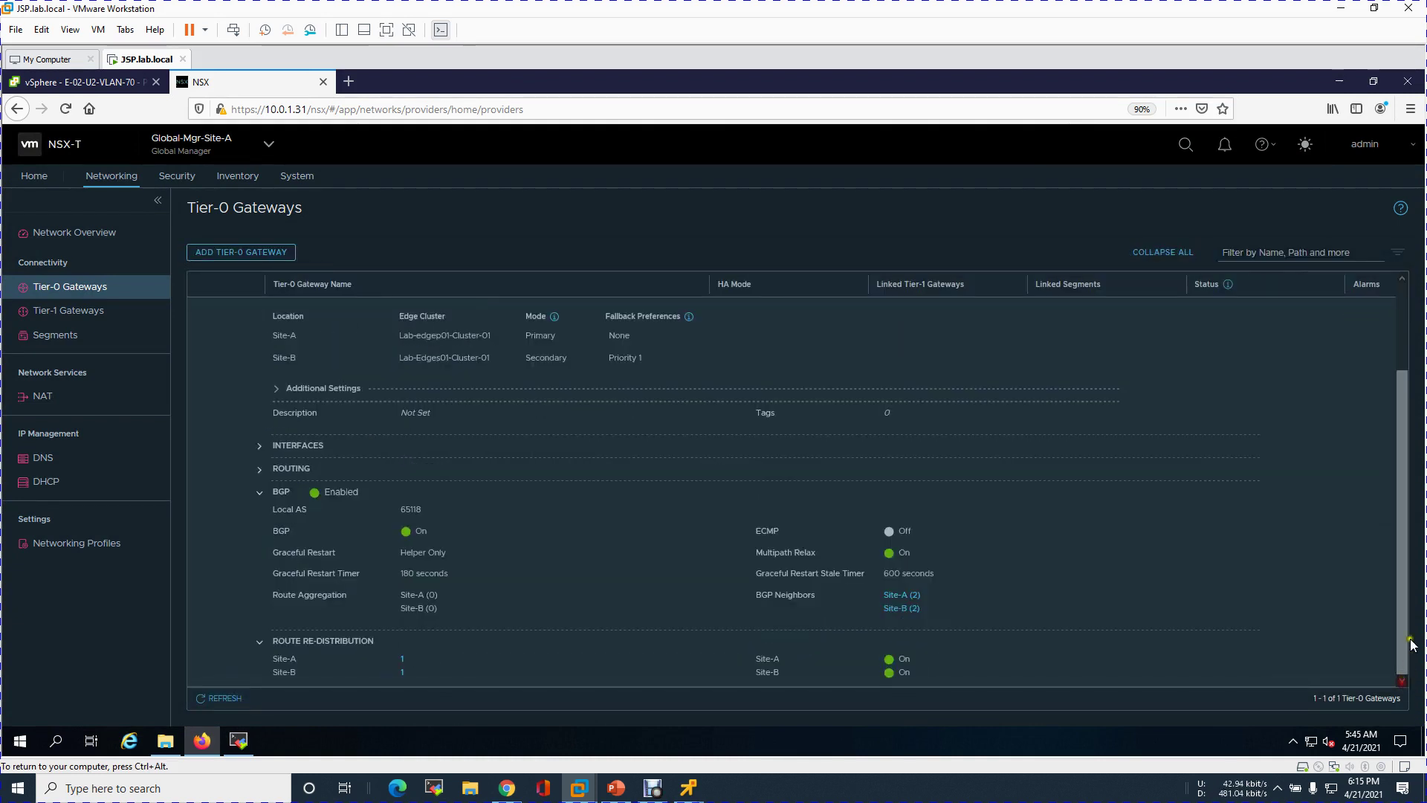
scroll(1403, 632, up, 3)
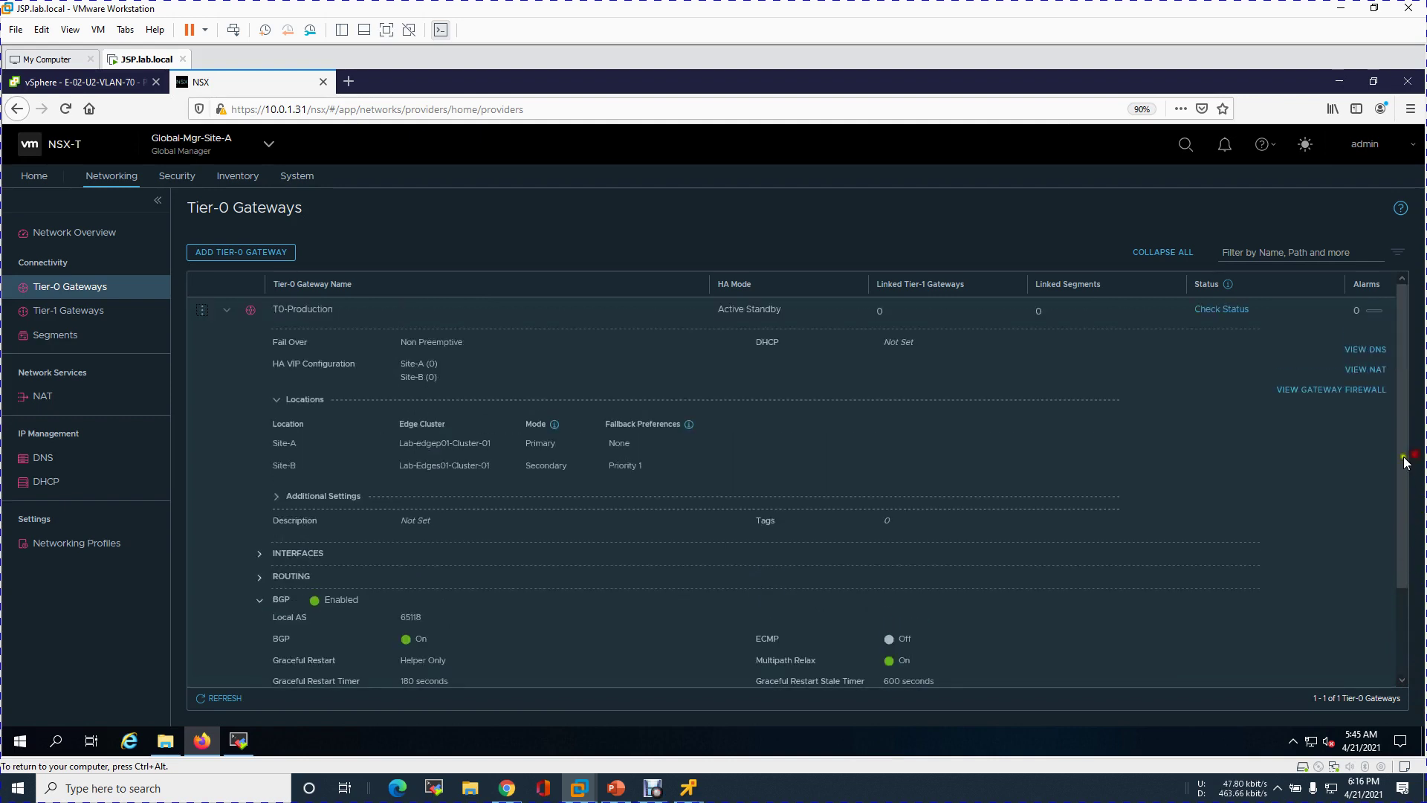
click(228, 313)
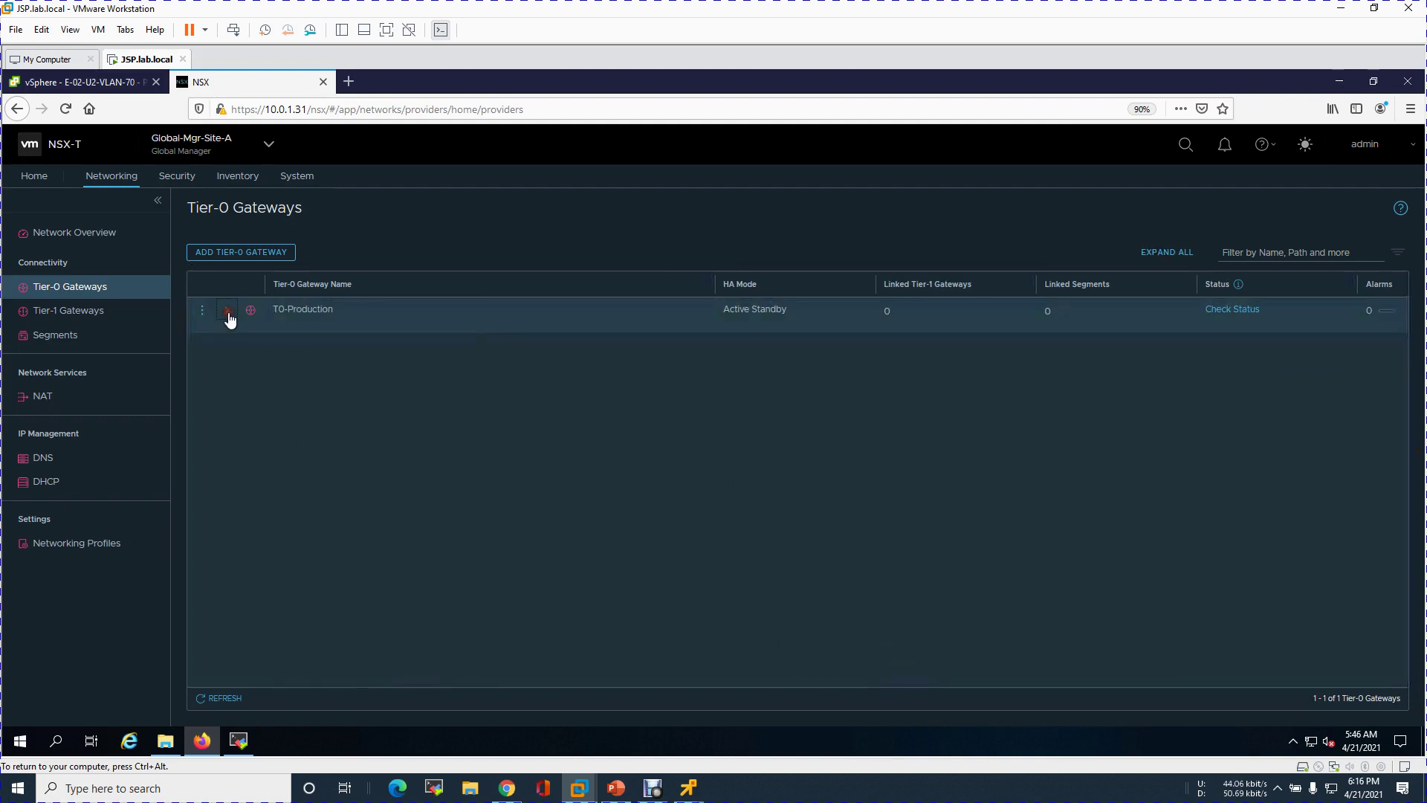
Step: Start a new Tier-1 gateway named T1-Producation and link it to the Tier-0 gateway T0-Production
click(76, 313)
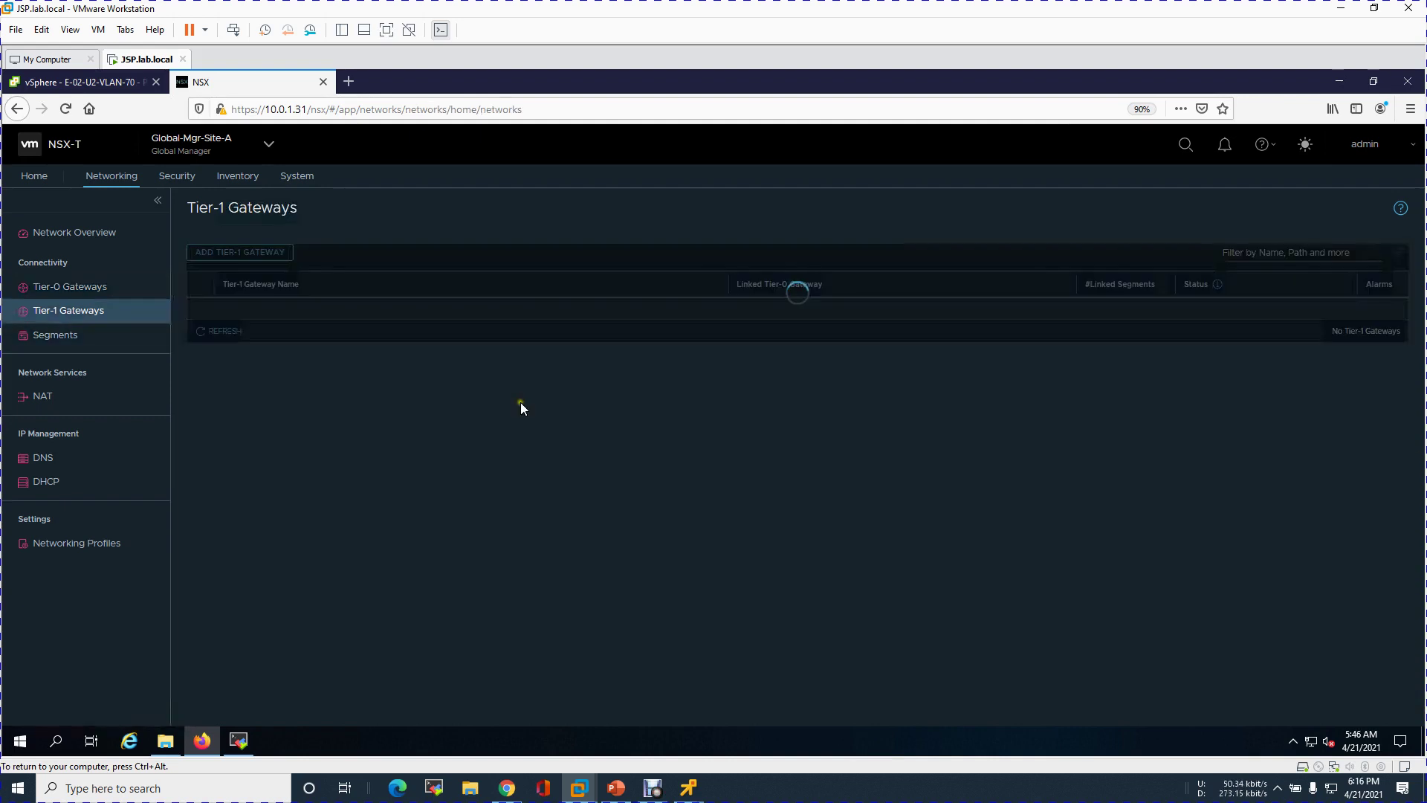
click(248, 254)
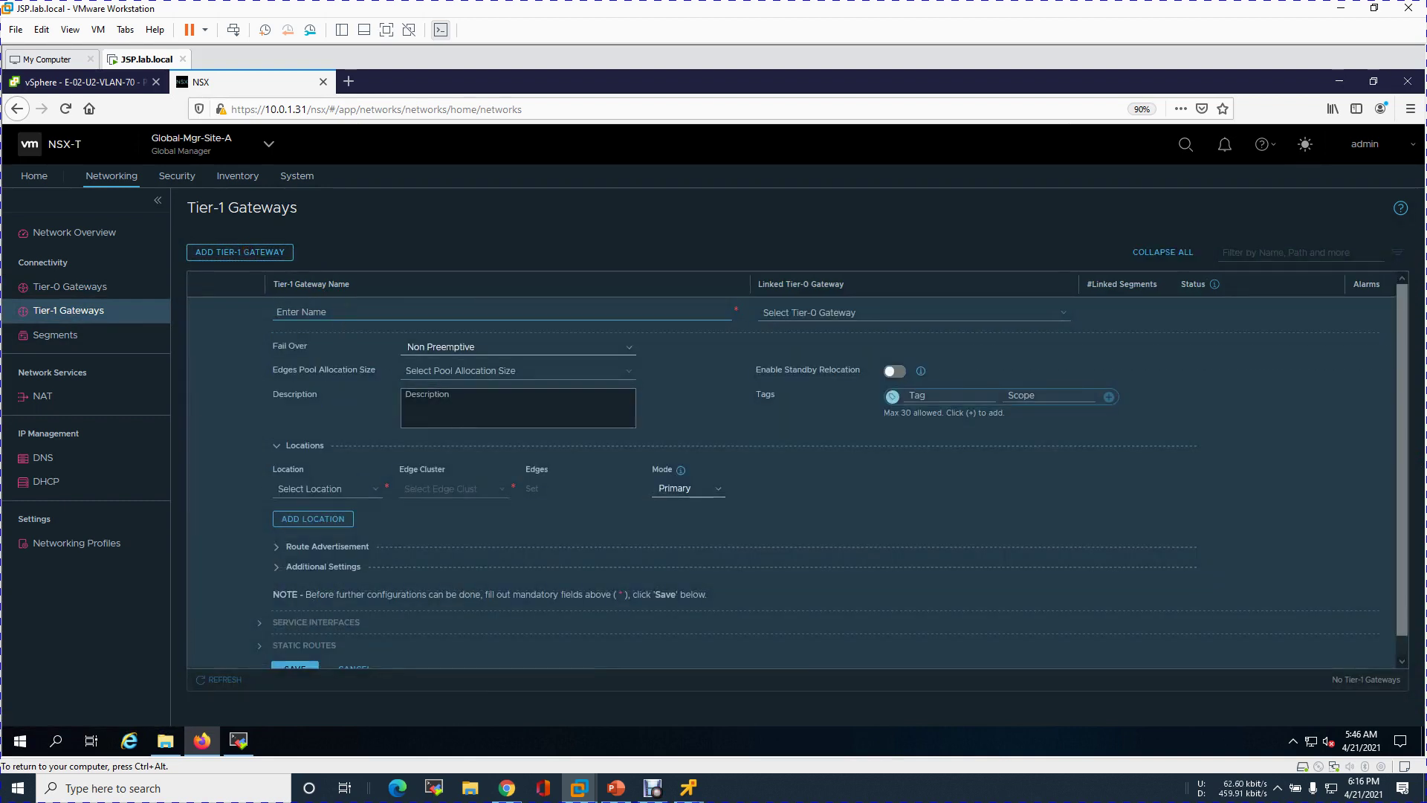
text(T)
text(Str)
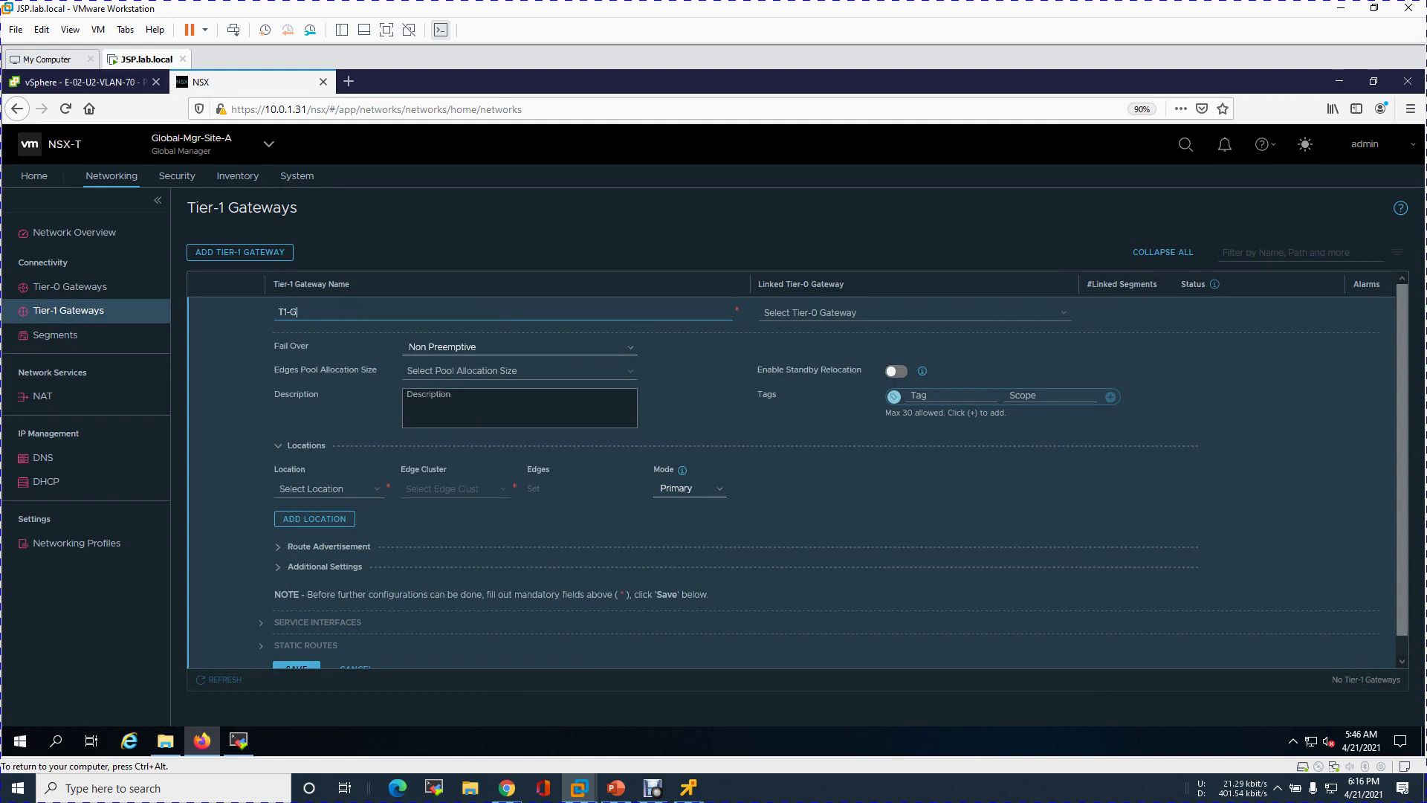
key(BackSpace)
key(BackSpace)
key(BackSpace)
text(Producation)
click(793, 312)
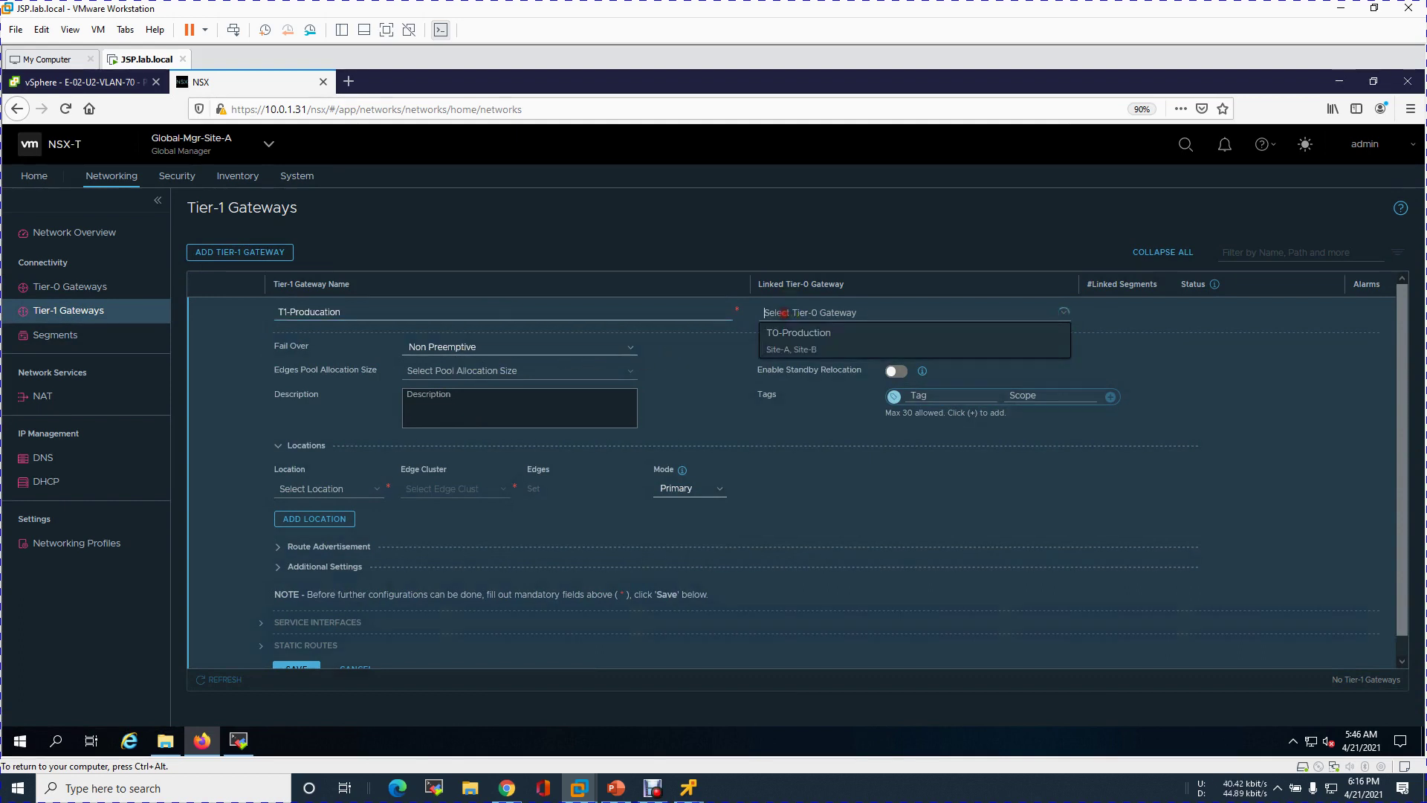
click(794, 349)
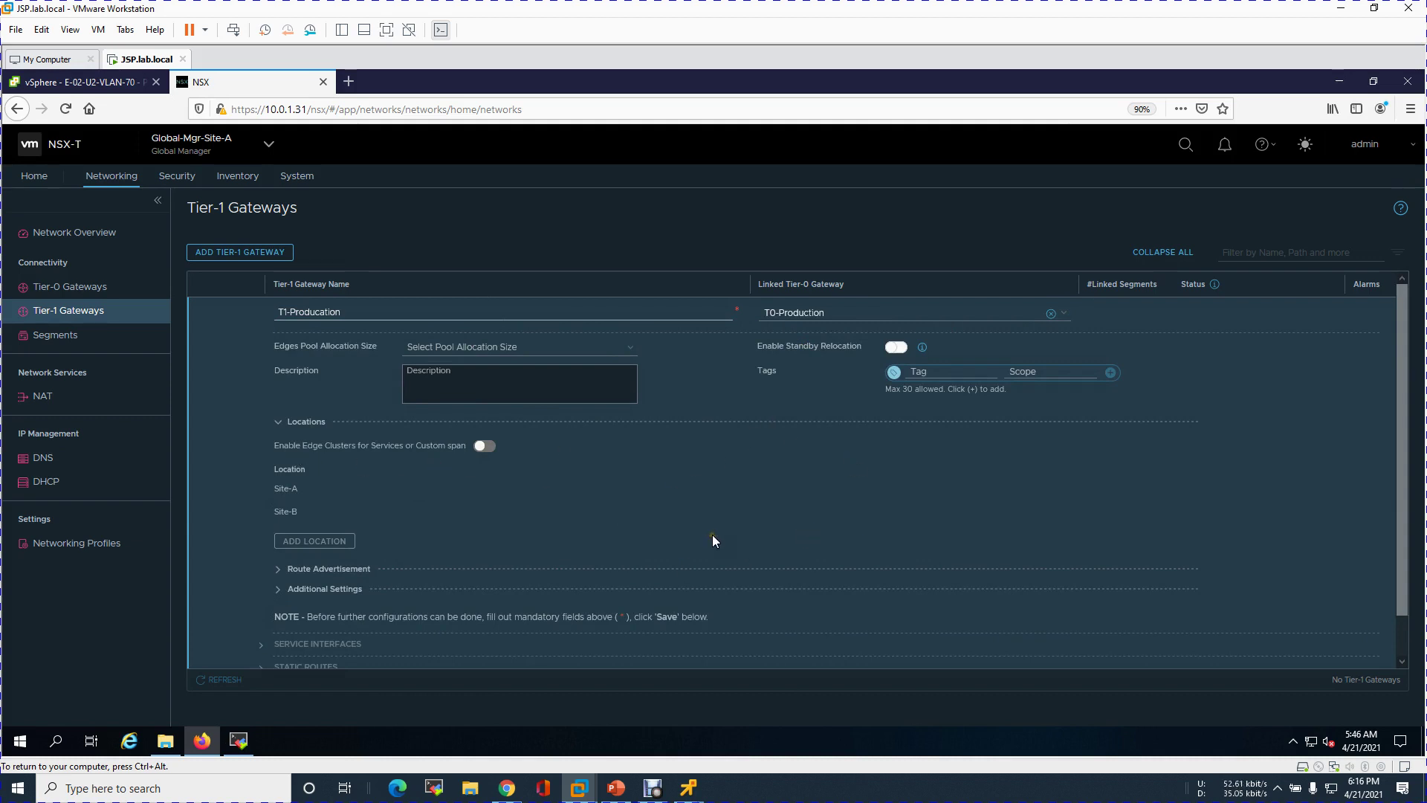
Step: Enable edge clusters for services or custom span to view the per-location options, and disable it again
drag(288, 446, 450, 451)
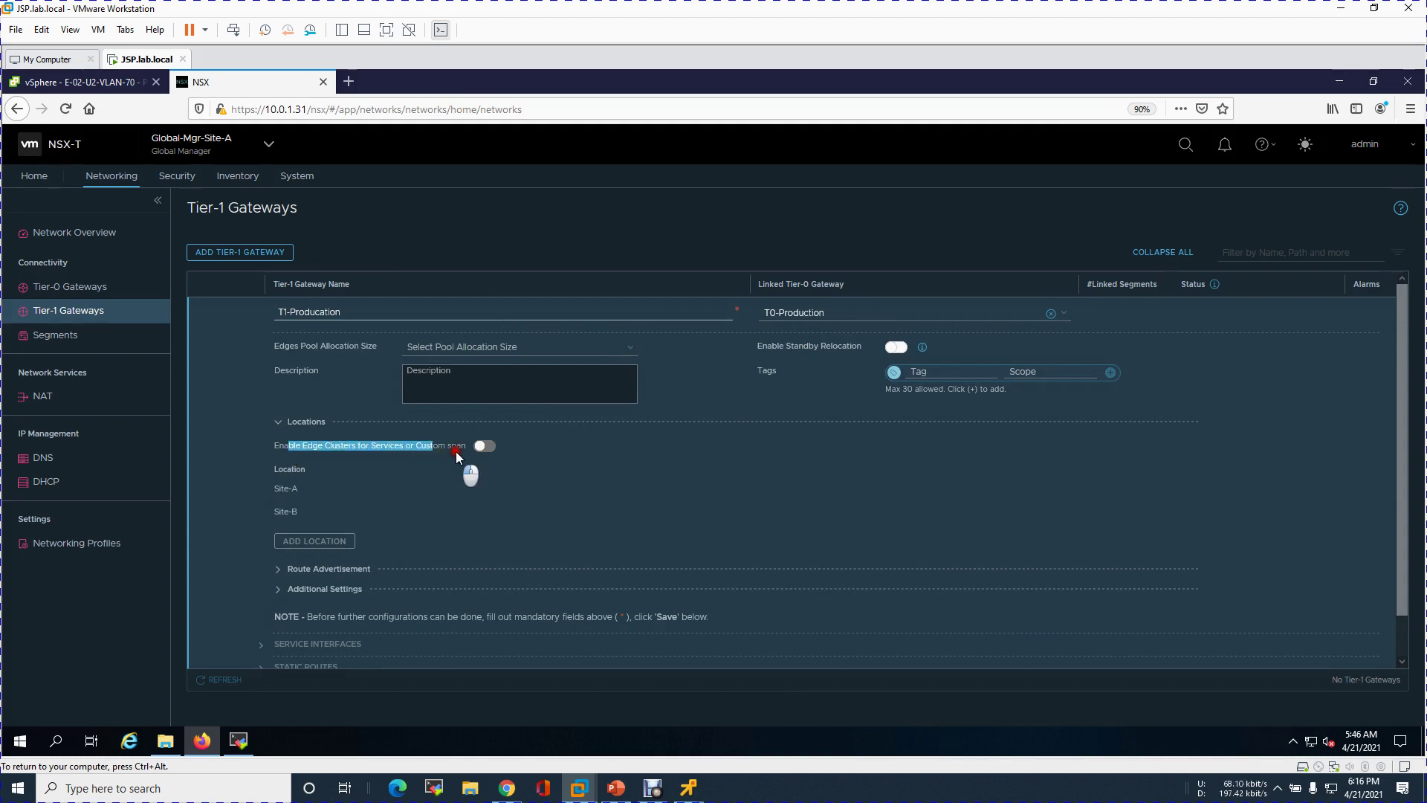
click(462, 488)
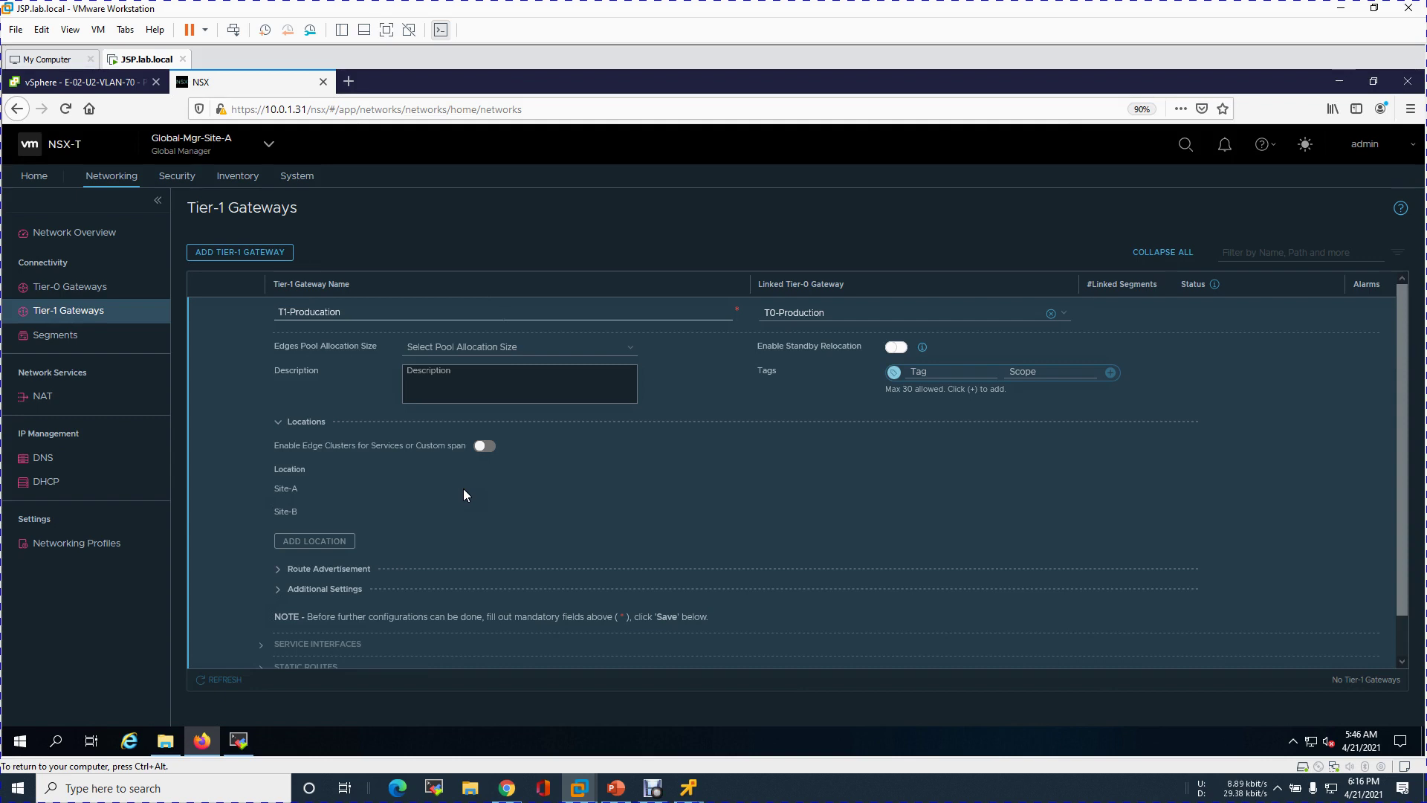
click(487, 446)
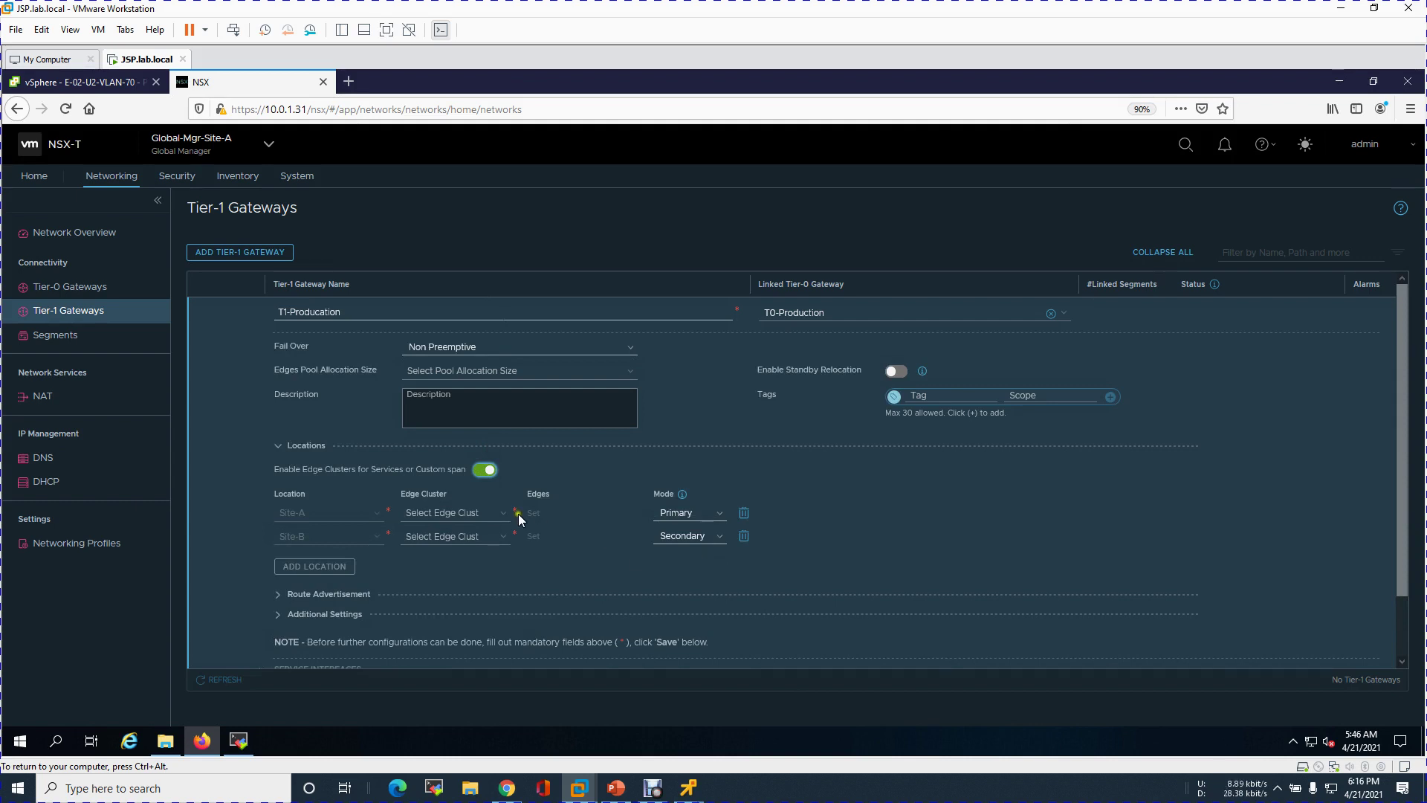
click(520, 552)
click(483, 473)
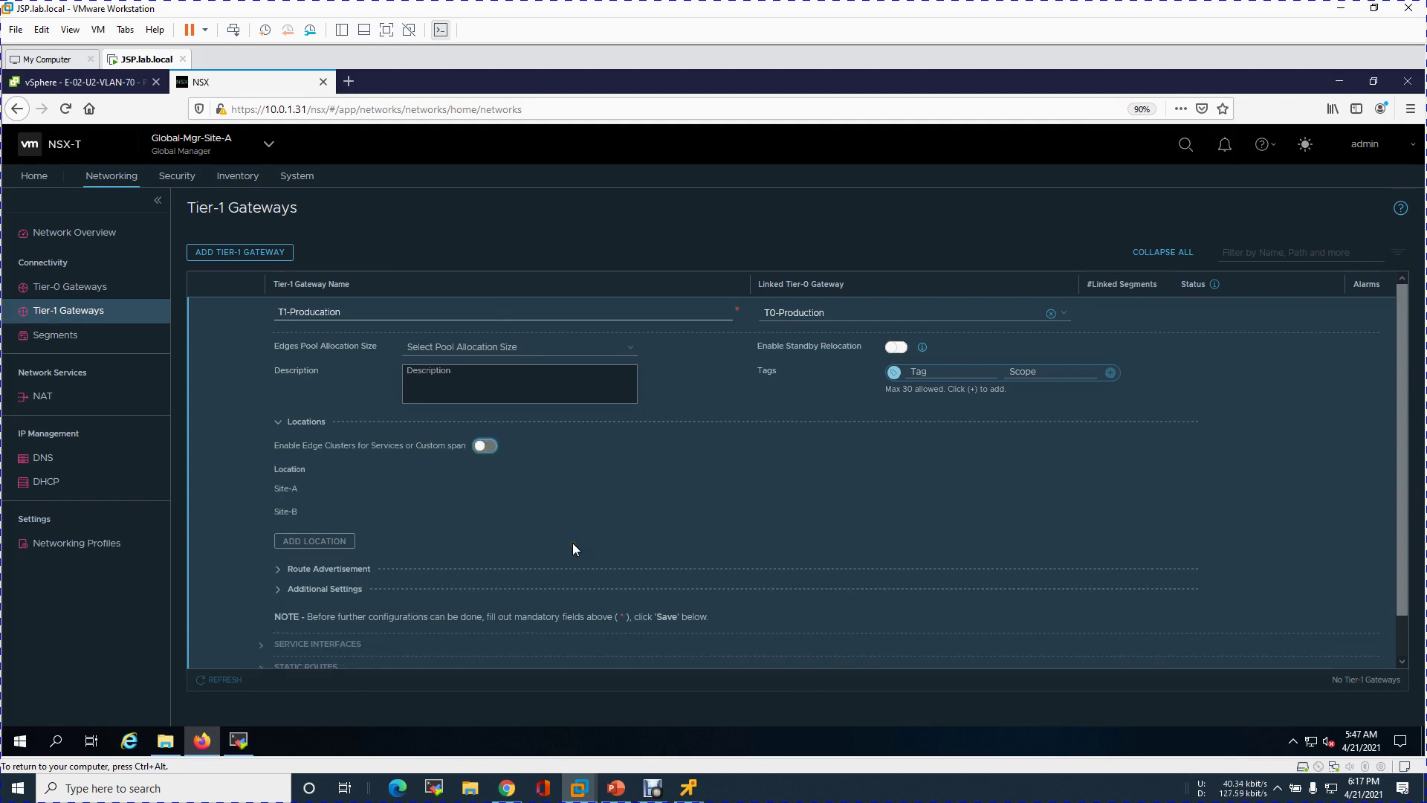
Step: Enable route advertisement of All Connected Segments & Service Ports on the new Tier-1 gateway
scroll(557, 528, down, 1)
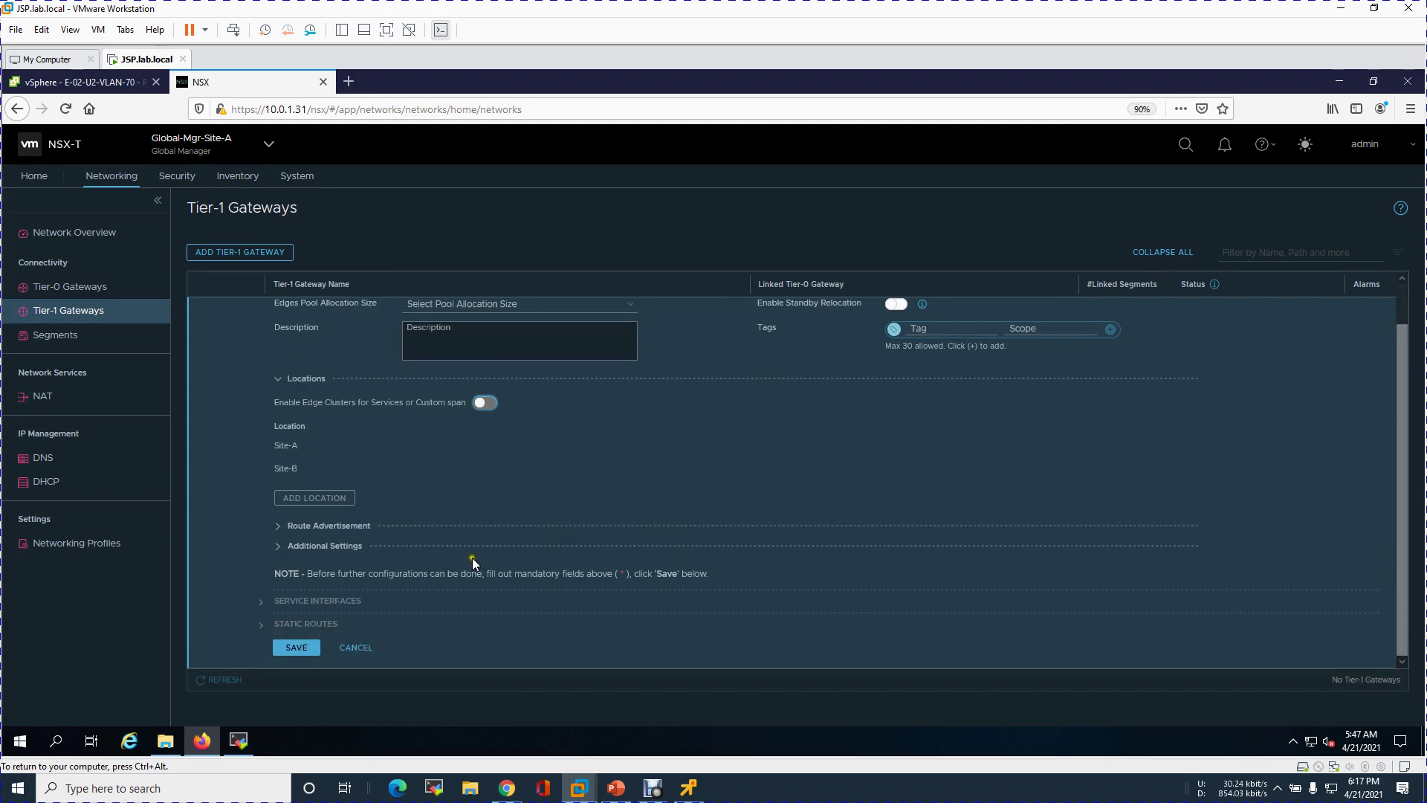
click(297, 528)
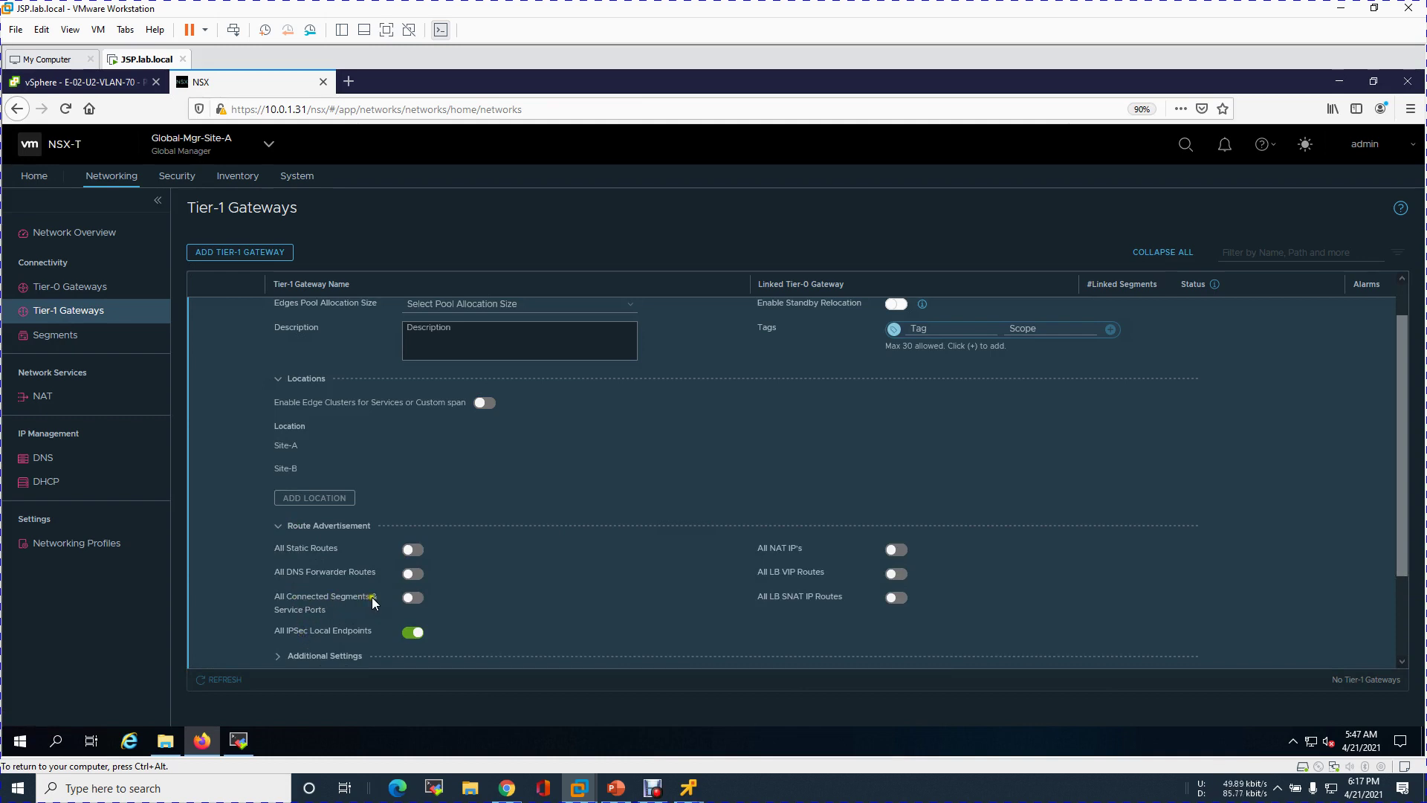
click(418, 600)
click(277, 527)
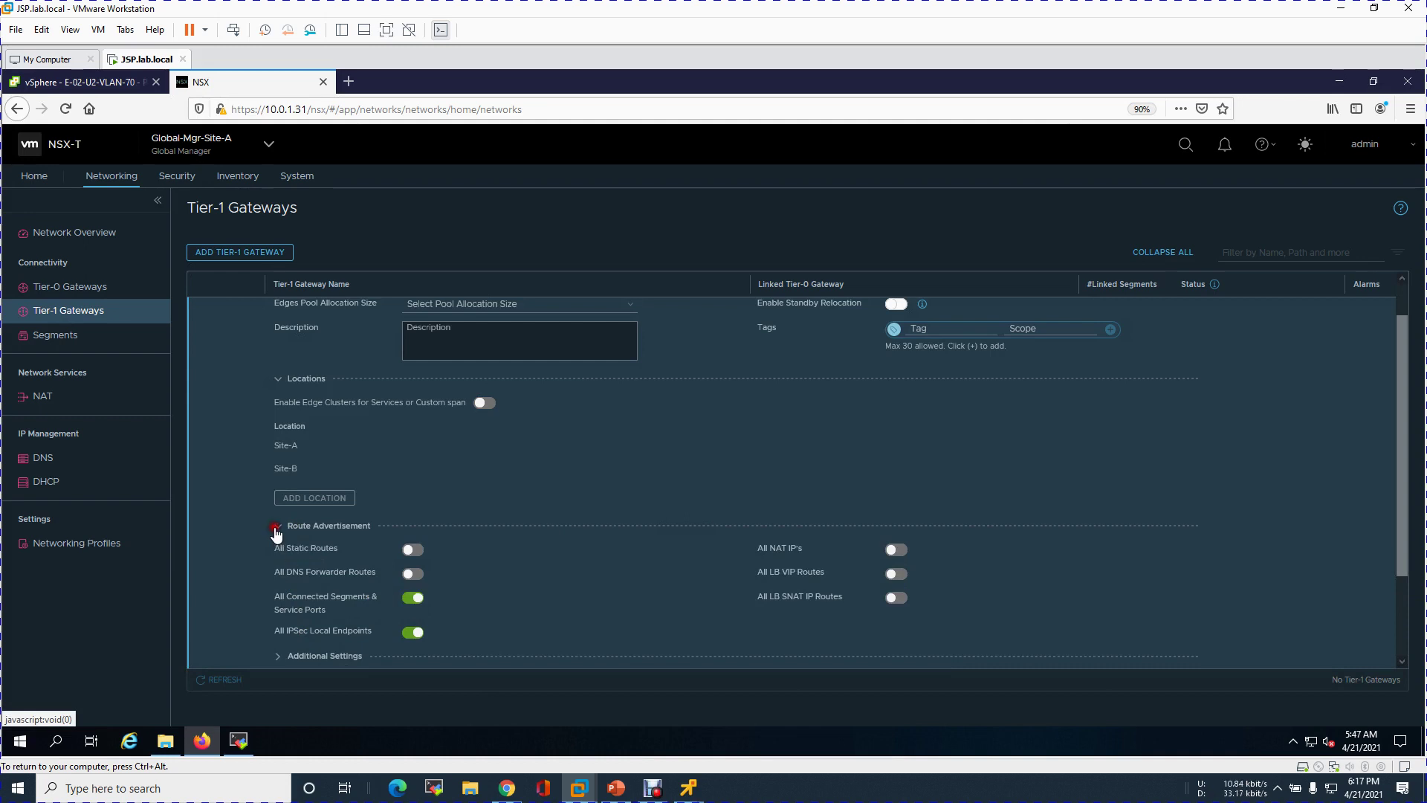
Step: Save the T1-Producation gateway without continuing its configuration, and check its status
click(297, 648)
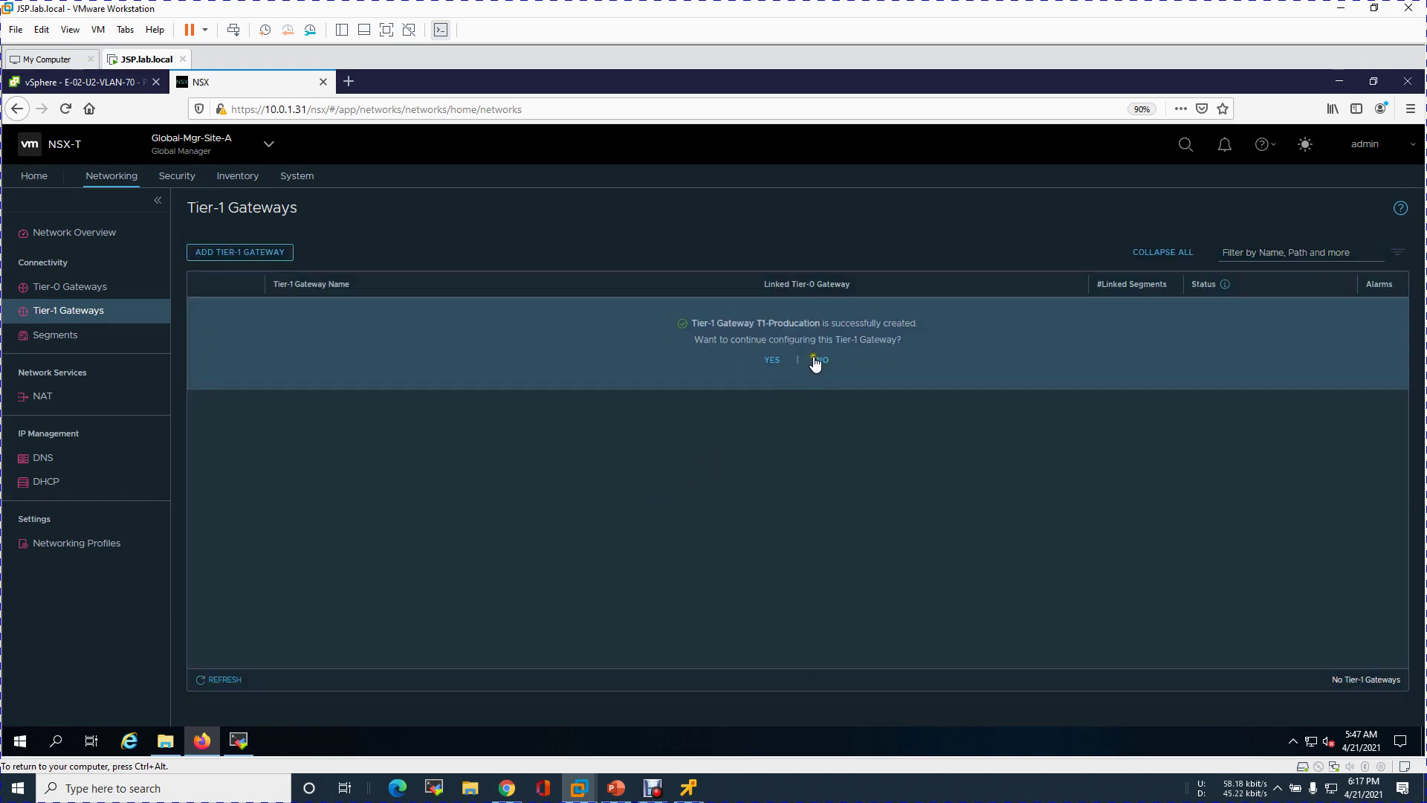
click(814, 360)
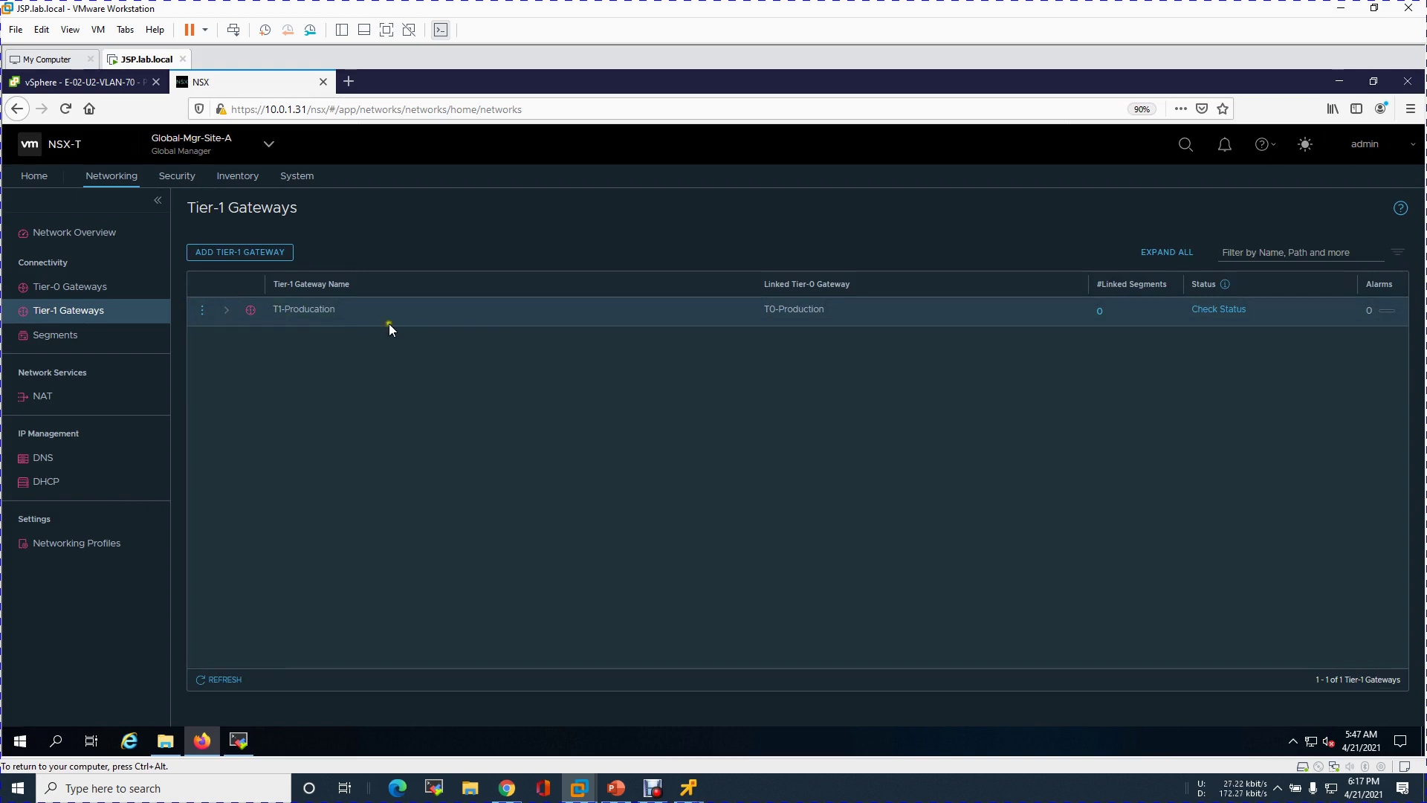
click(1220, 313)
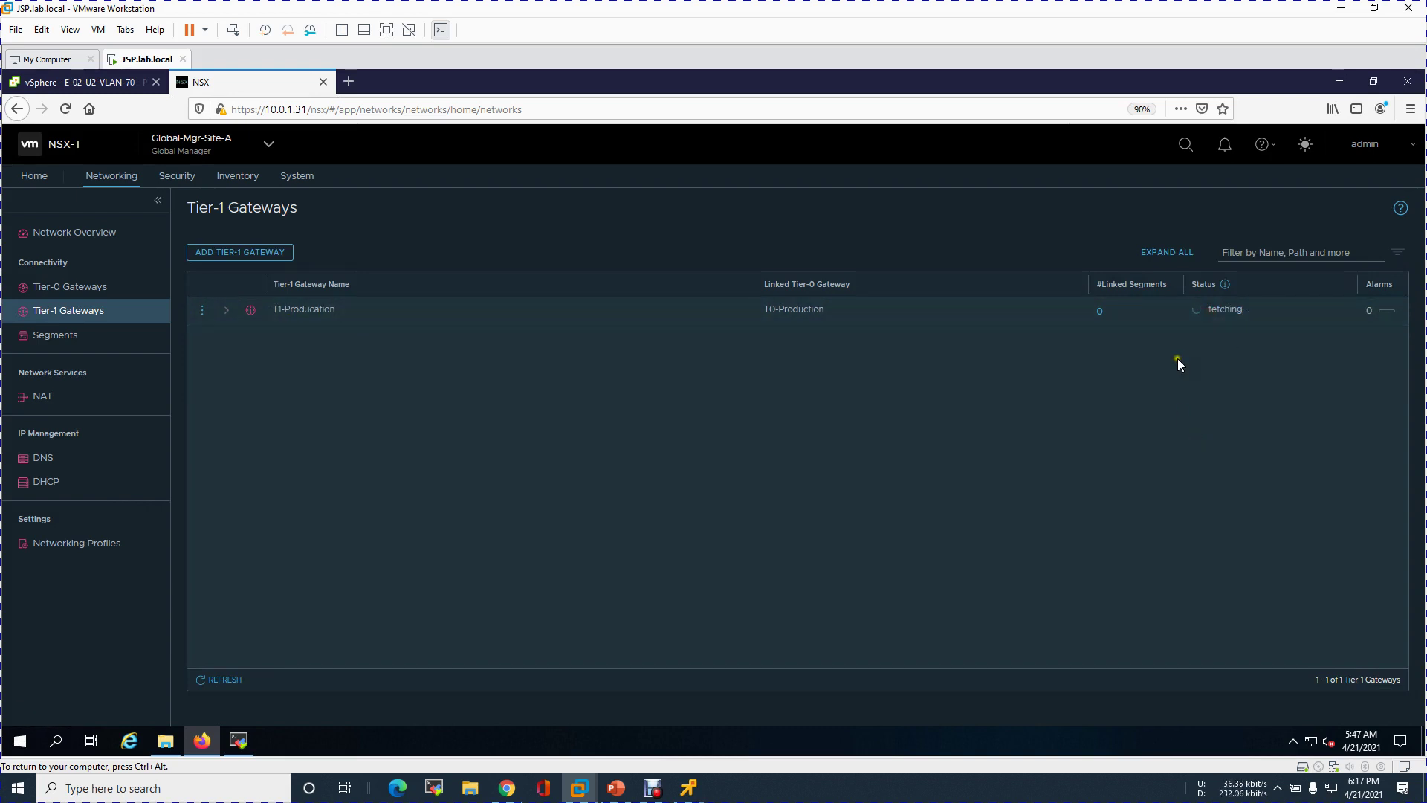
Step: Start a new segment named Web-01 and connect it to the Tier-1 gateway T1-Producation
click(59, 335)
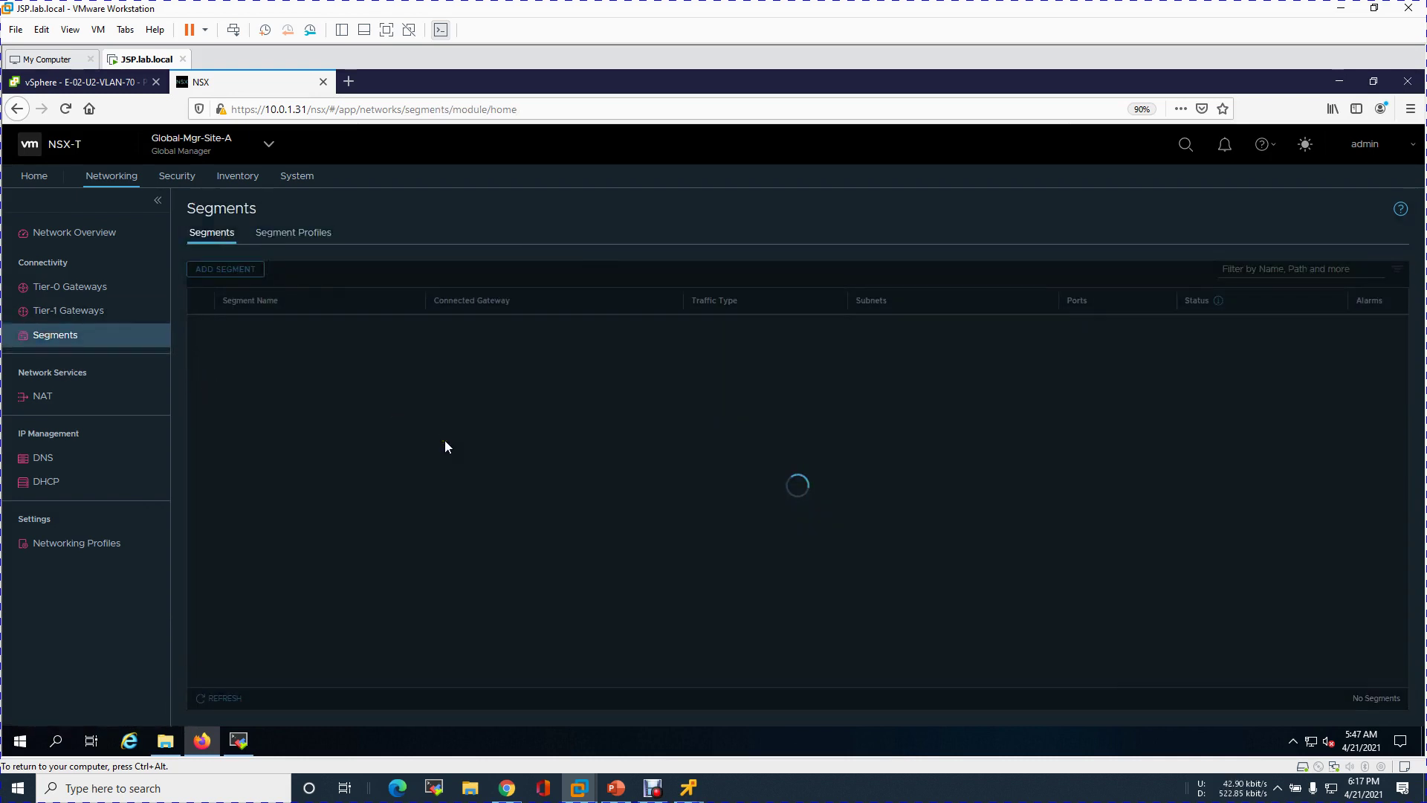
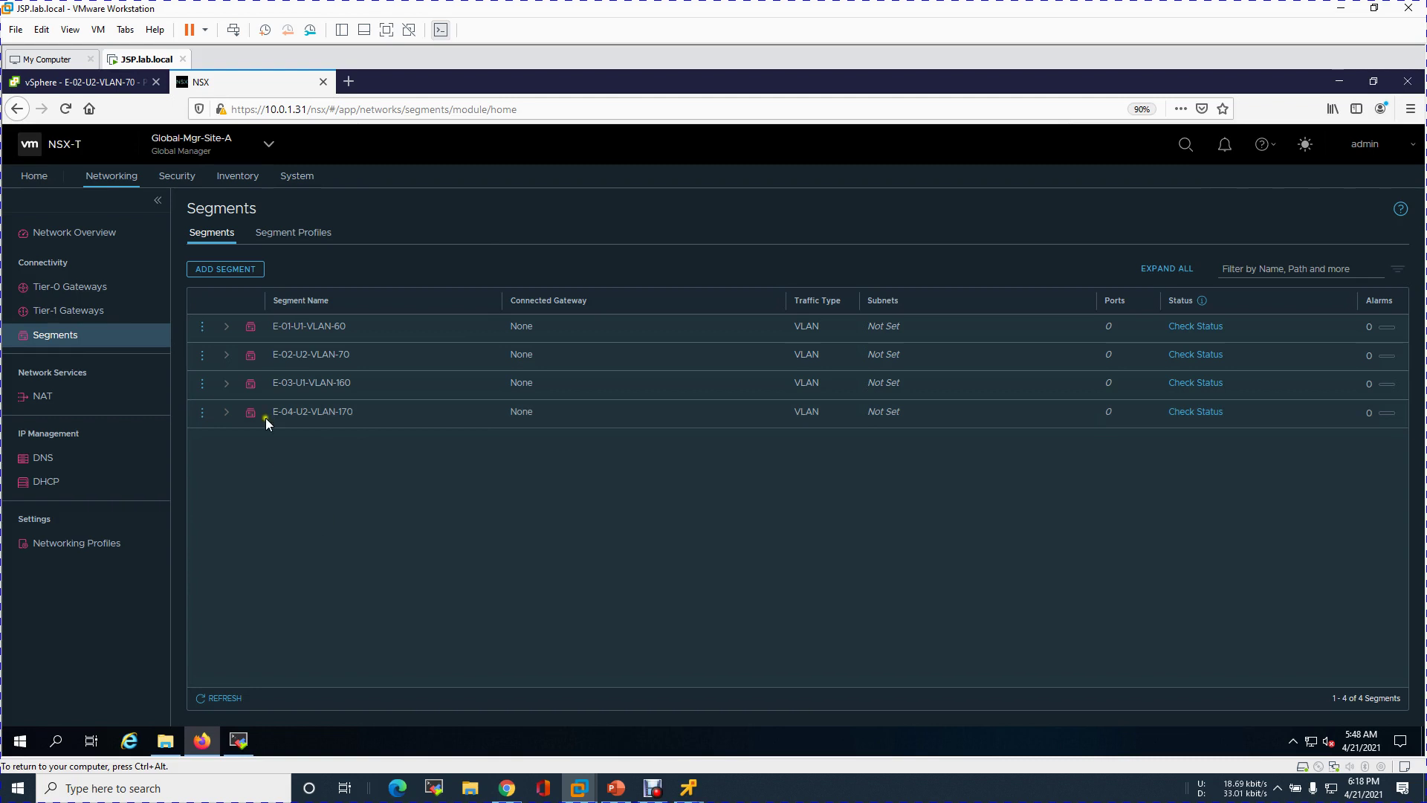
click(235, 268)
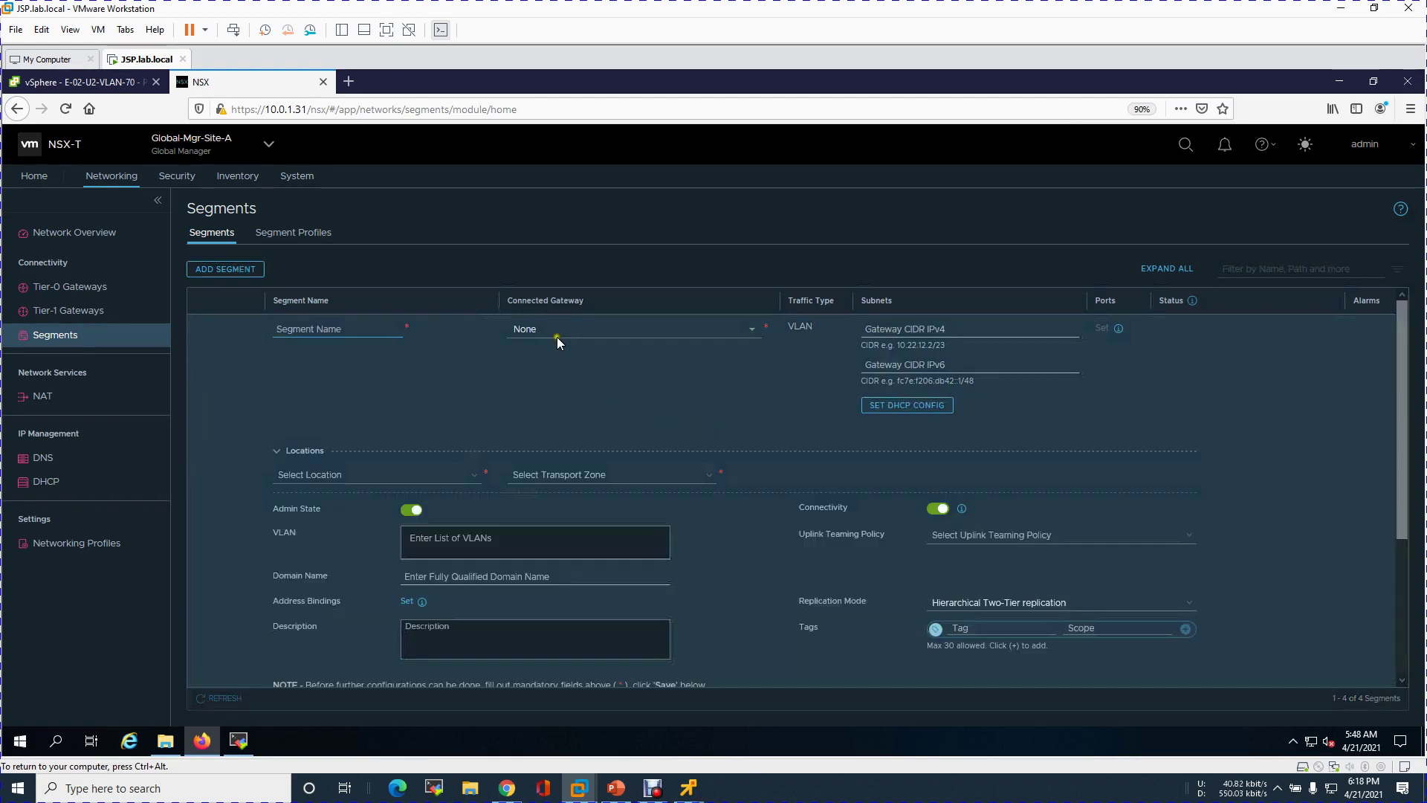
click(369, 325)
text(We)
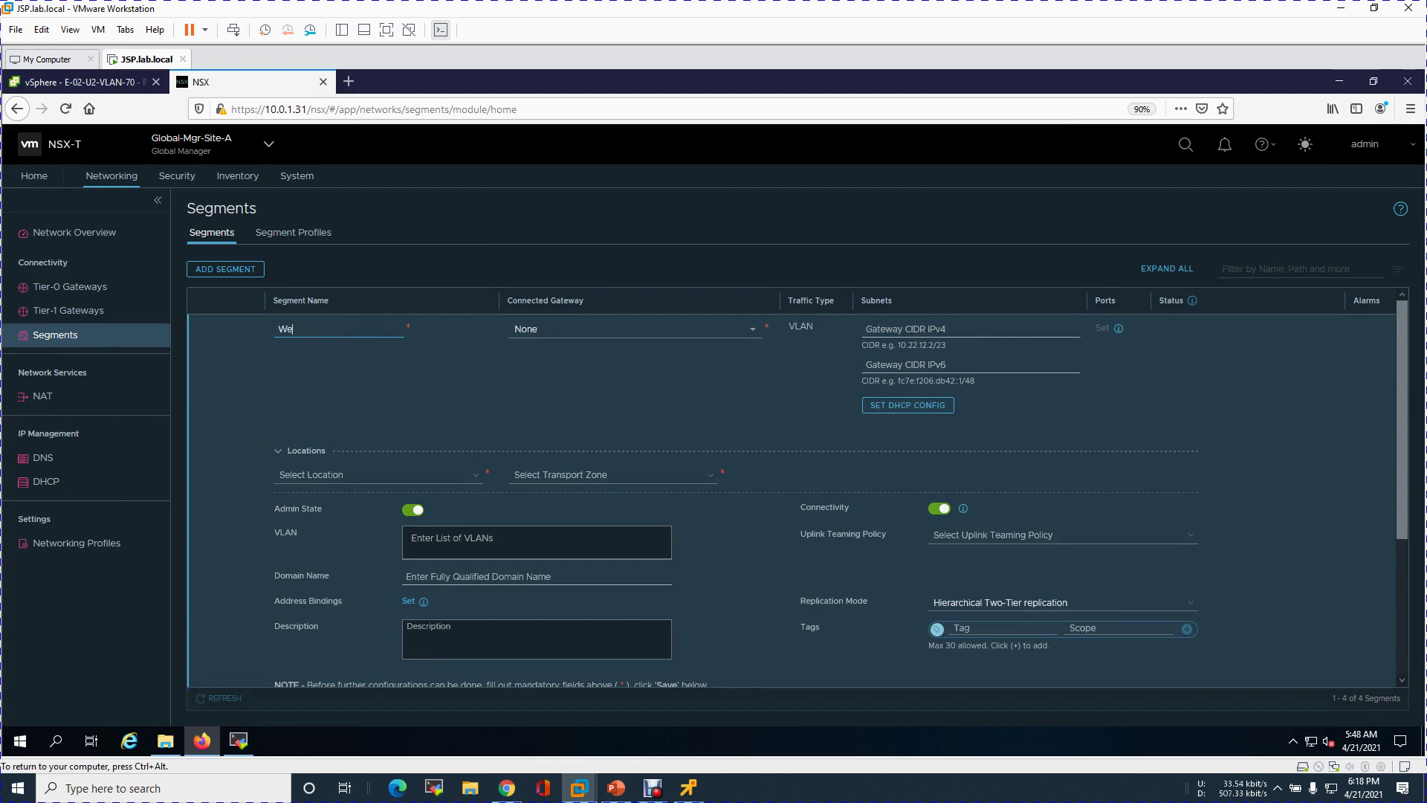
text(b-01)
click(615, 331)
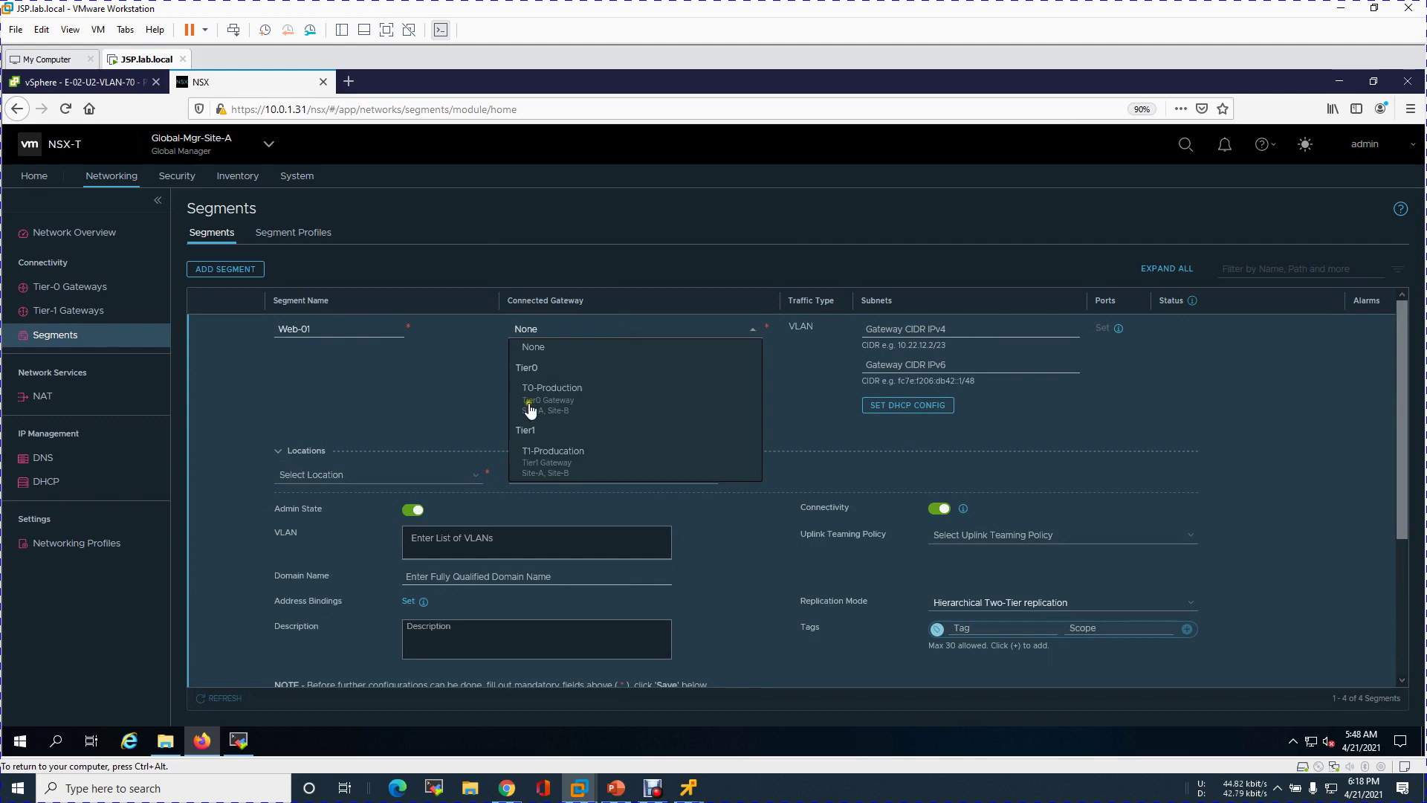
click(539, 466)
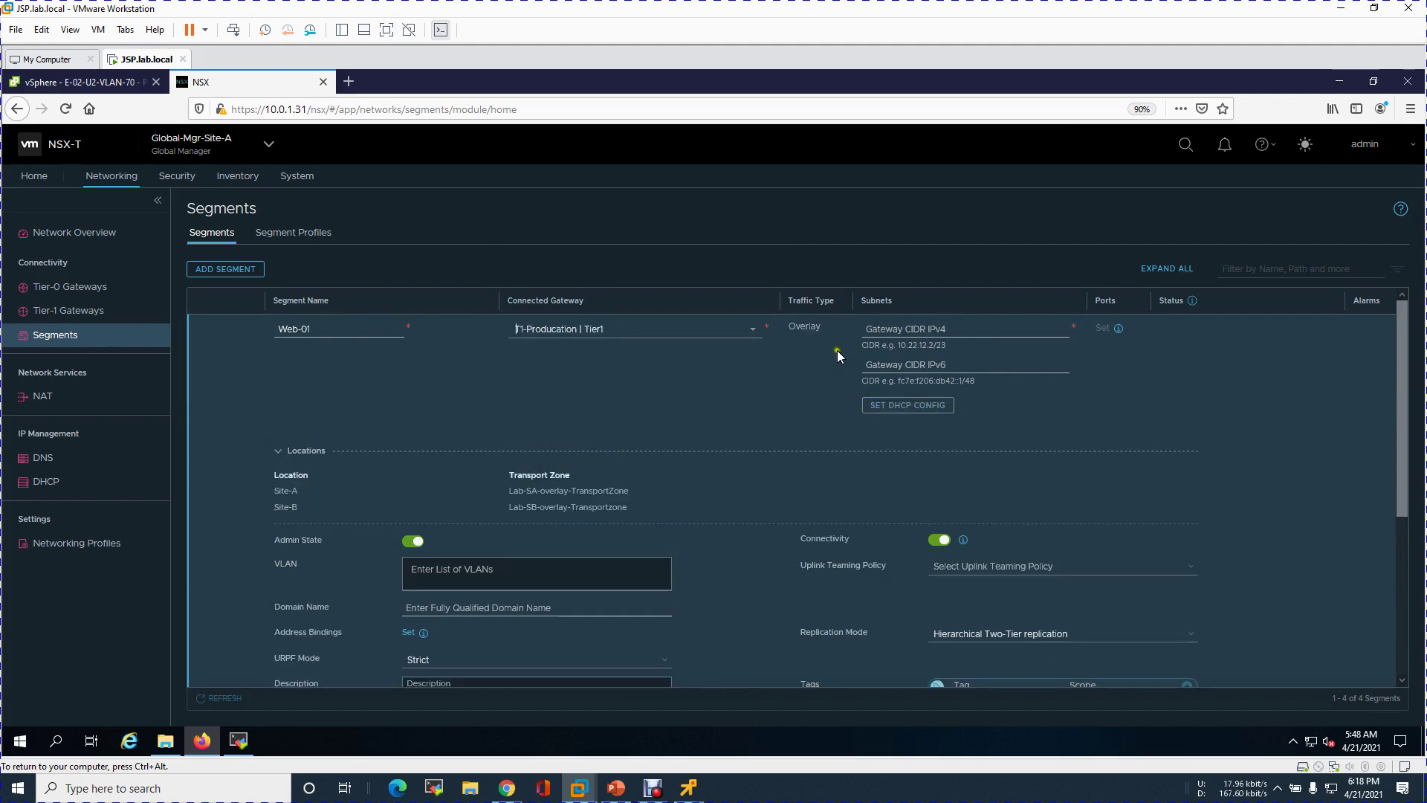
Step: Set the Web-01 segment's IPv4 gateway CIDR to 10.0.7.1/24
click(890, 328)
text(10)
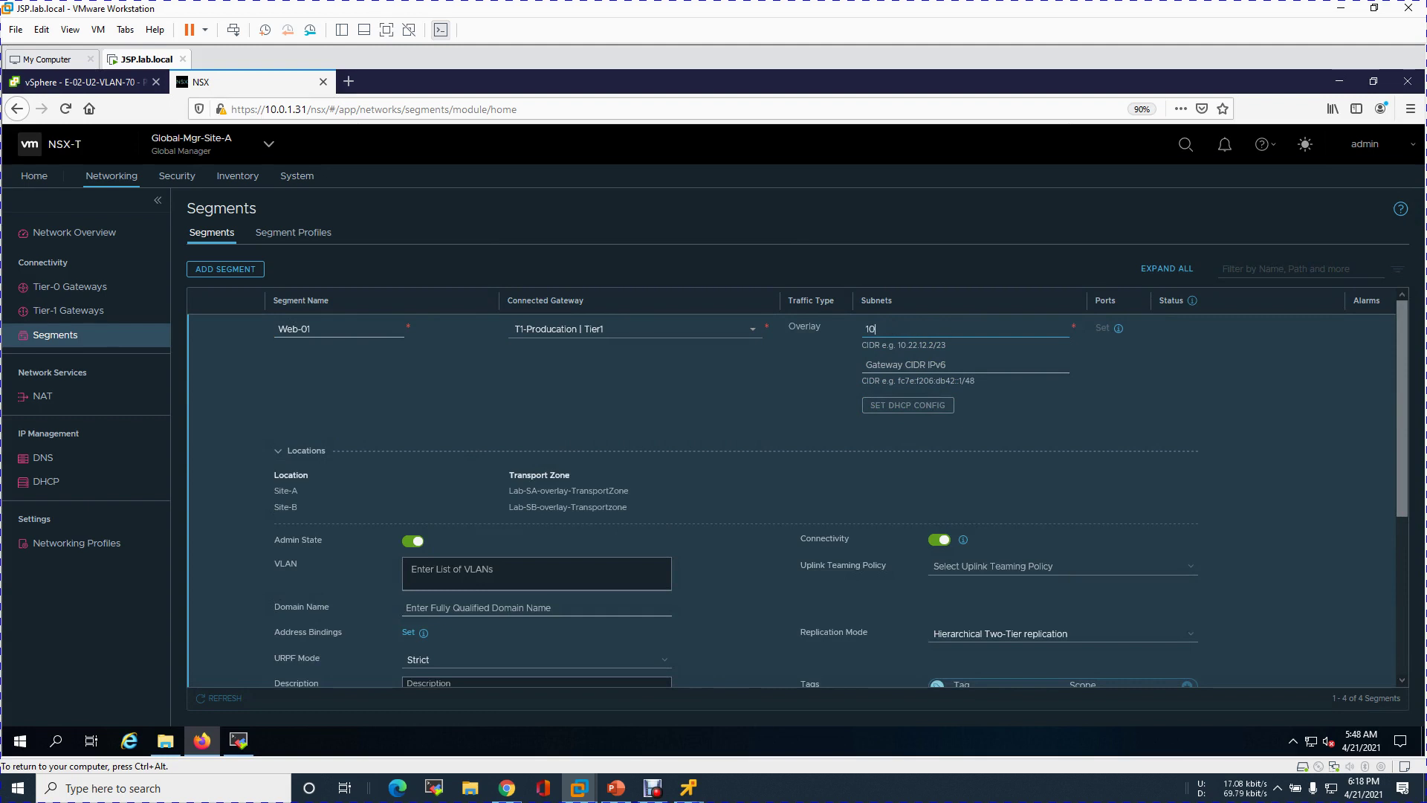
text(.0.7)
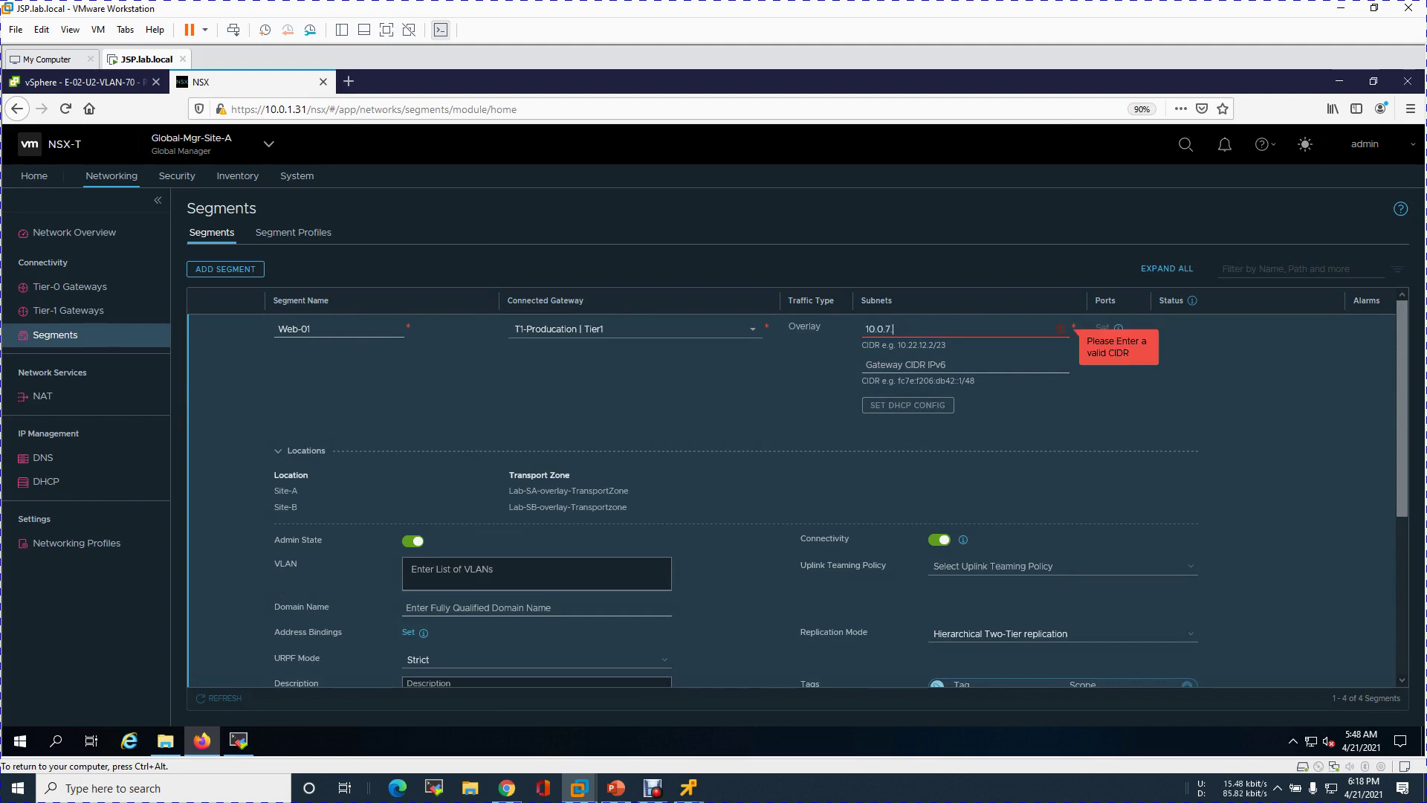
text(.1/24)
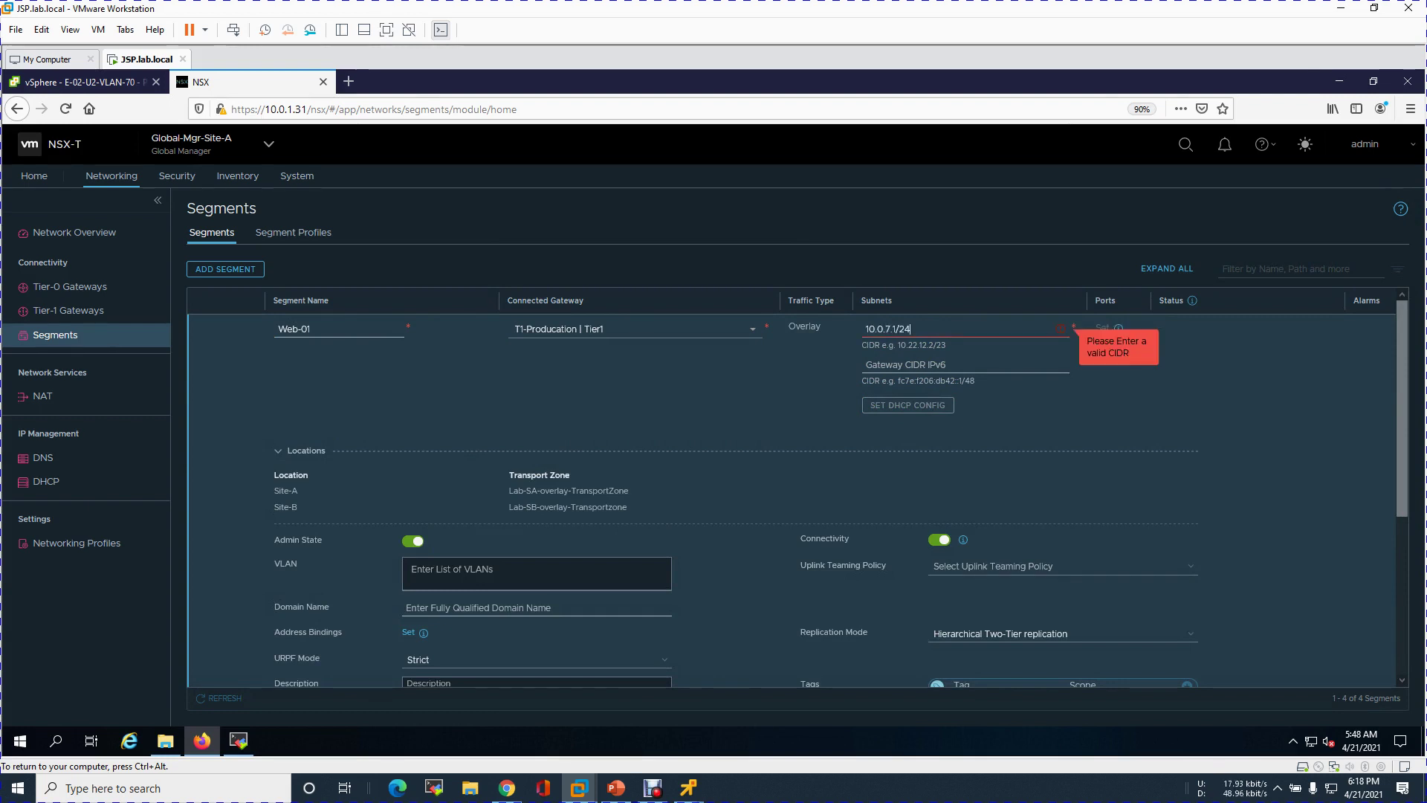
key(ctrl+a)
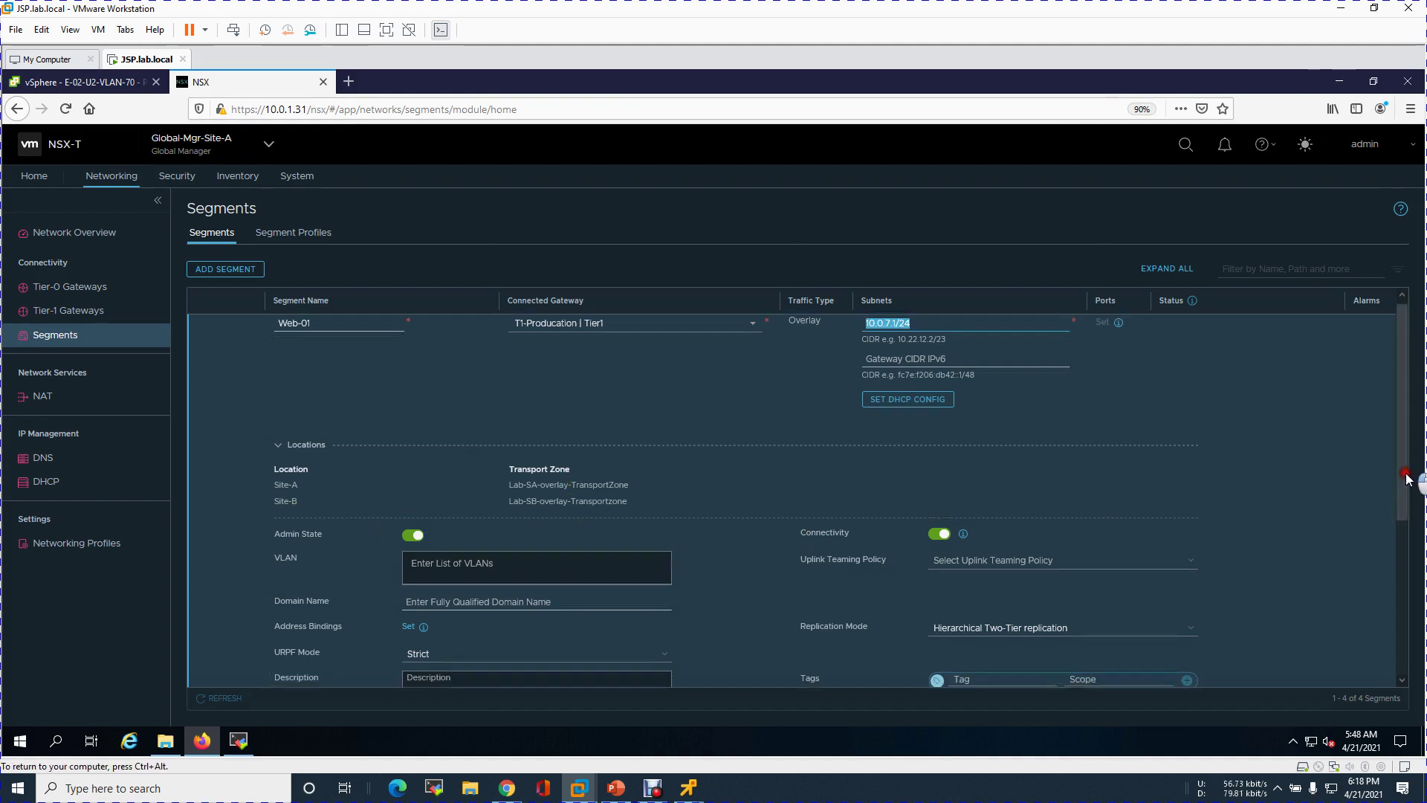
Step: Save the Web-01 segment and decline to continue configuring it
scroll(1406, 442, down, 2)
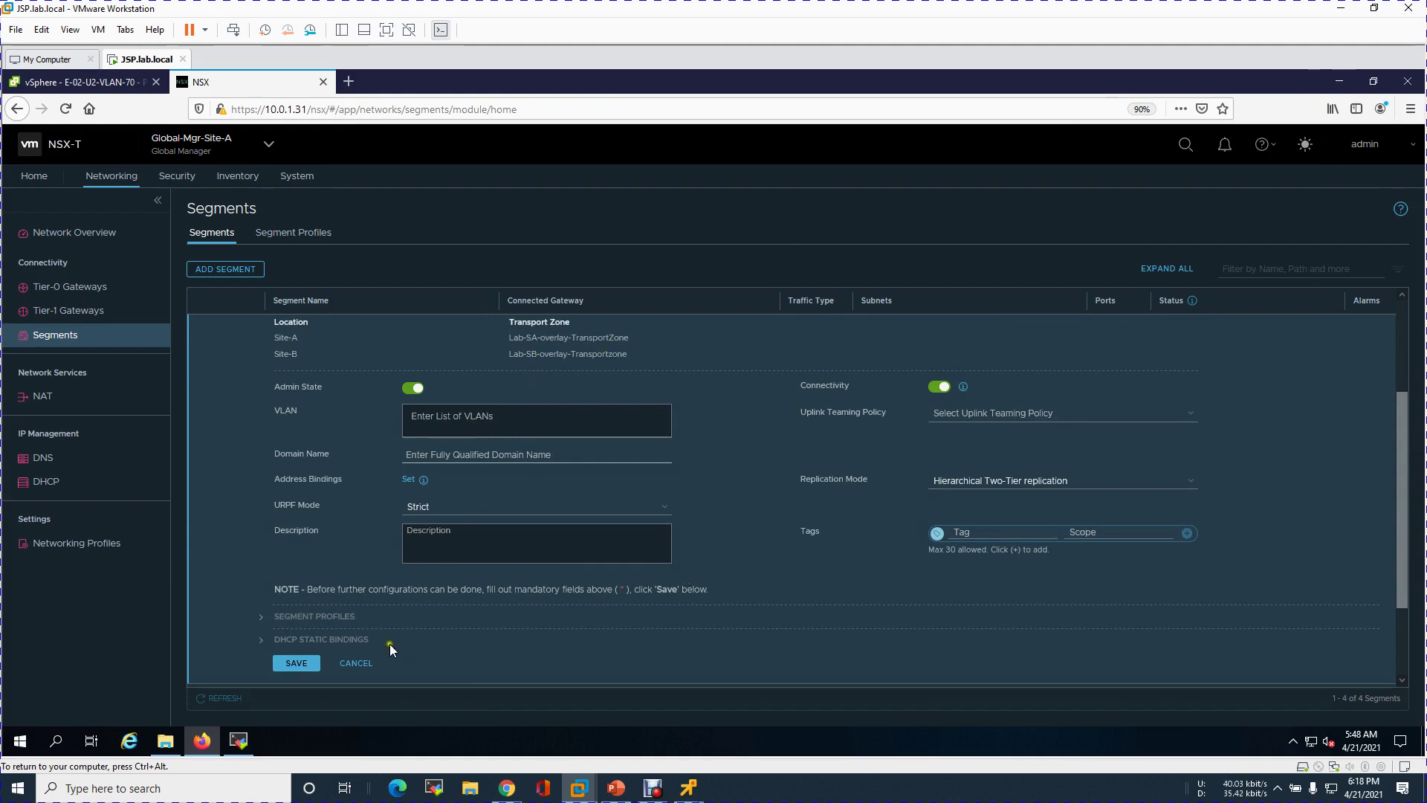
click(300, 672)
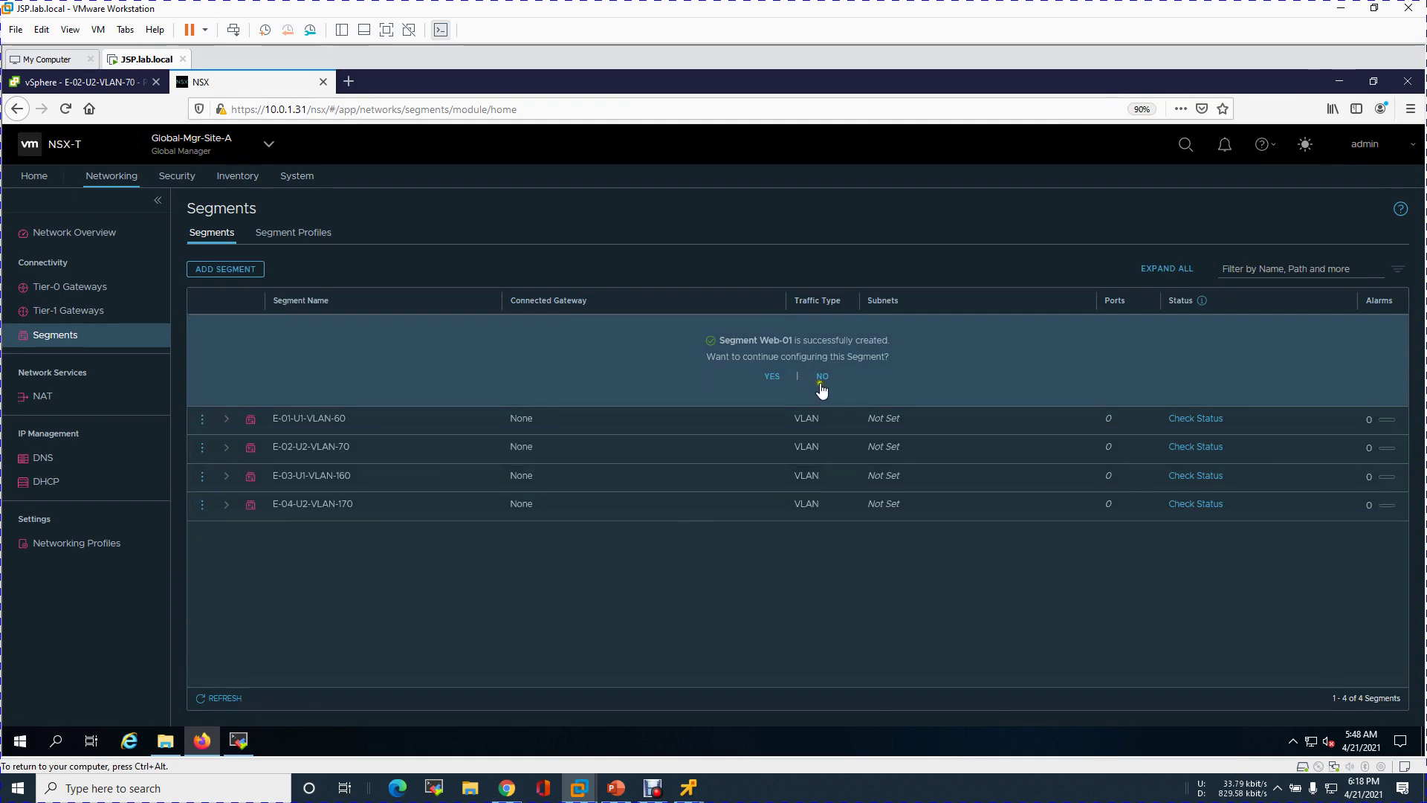
click(824, 377)
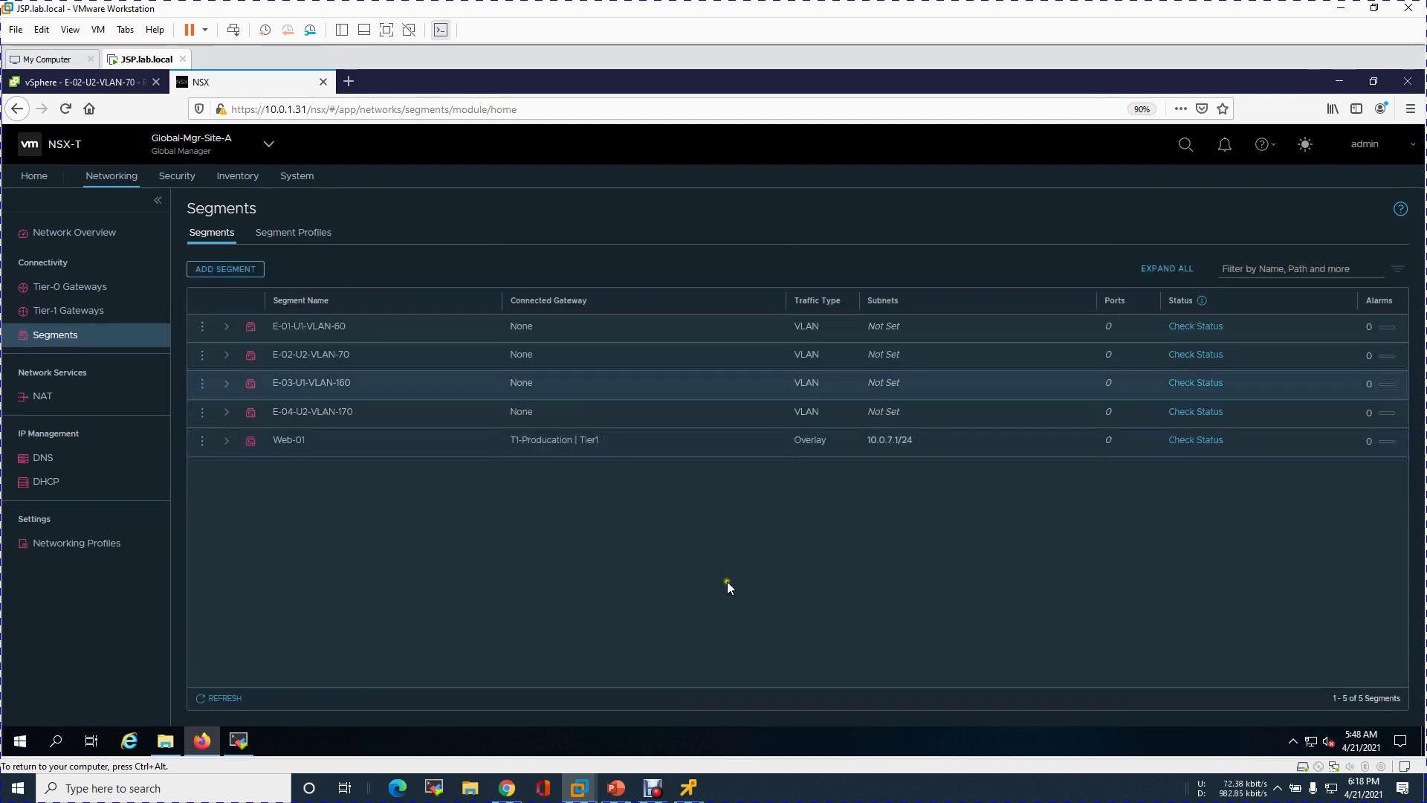